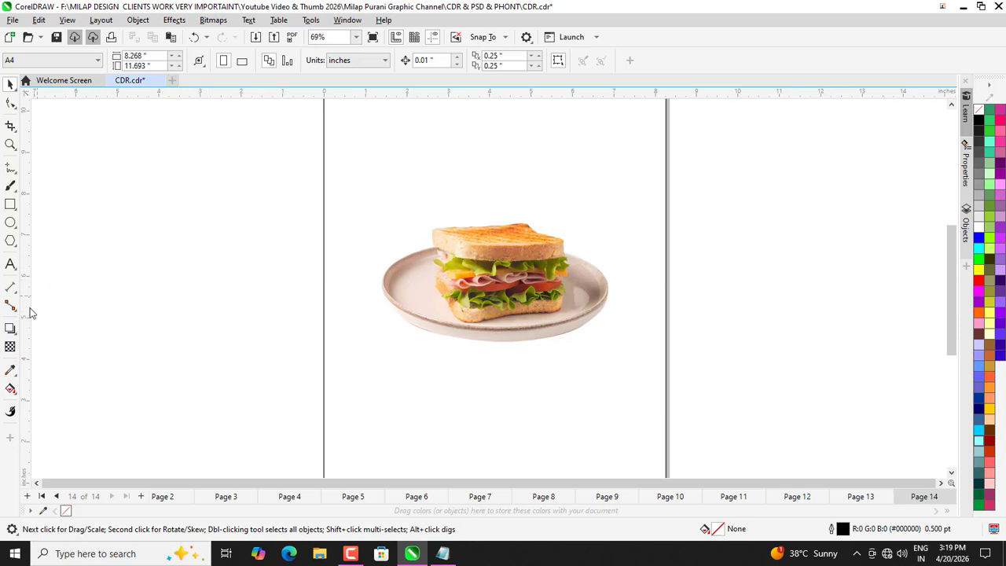
Sample the light orange from the sandwich photo with the color eyedropper and fill the page-sized background rectangle with it.
{"action": "left_click", "coordinate": [10, 369]}
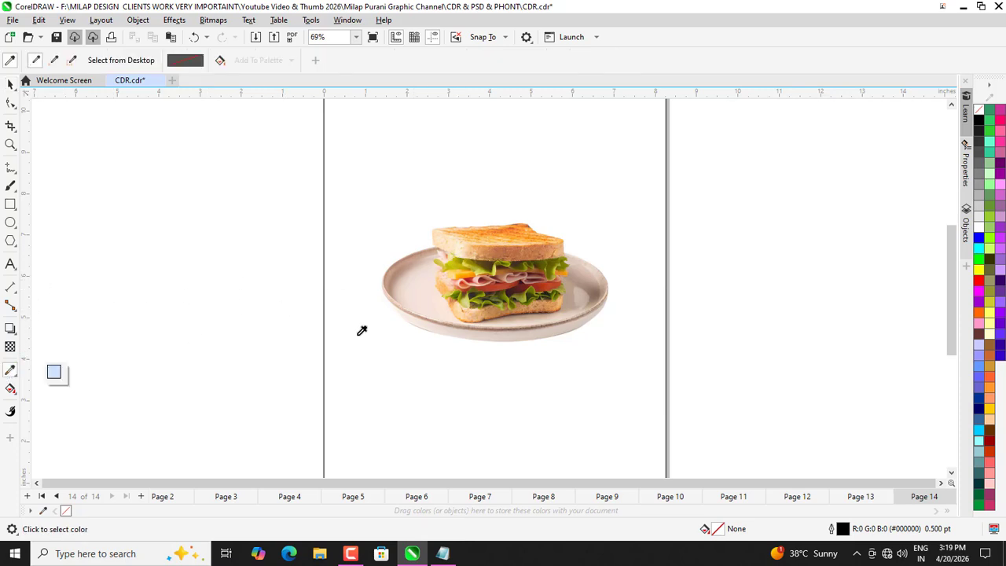
{"action": "left_click", "coordinate": [446, 286]}
{"action": "left_click", "coordinate": [434, 341]}
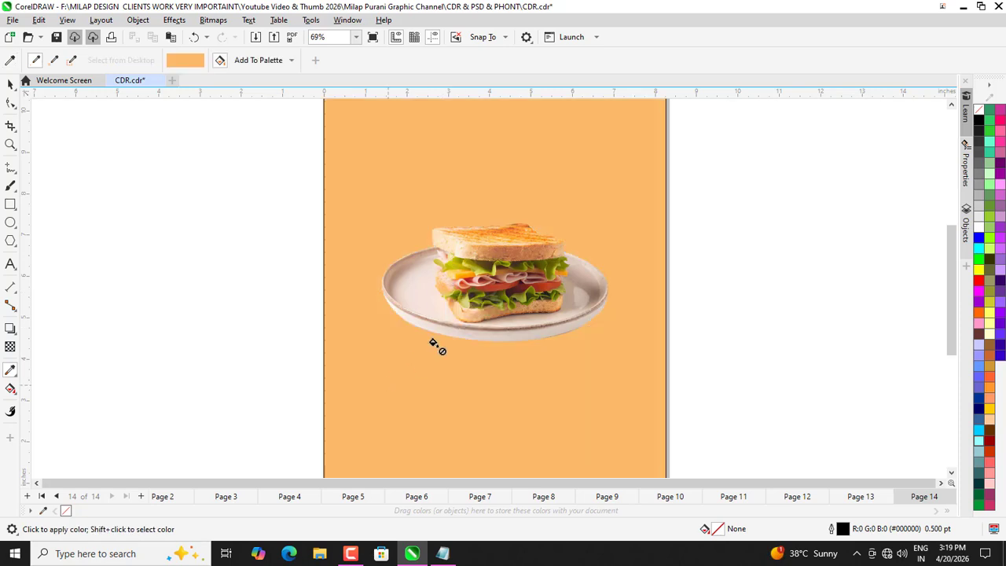
{"action": "scroll", "coordinate": [435, 344], "scroll_direction": "down", "scroll_amount": 2}
{"action": "left_click", "coordinate": [10, 85]}
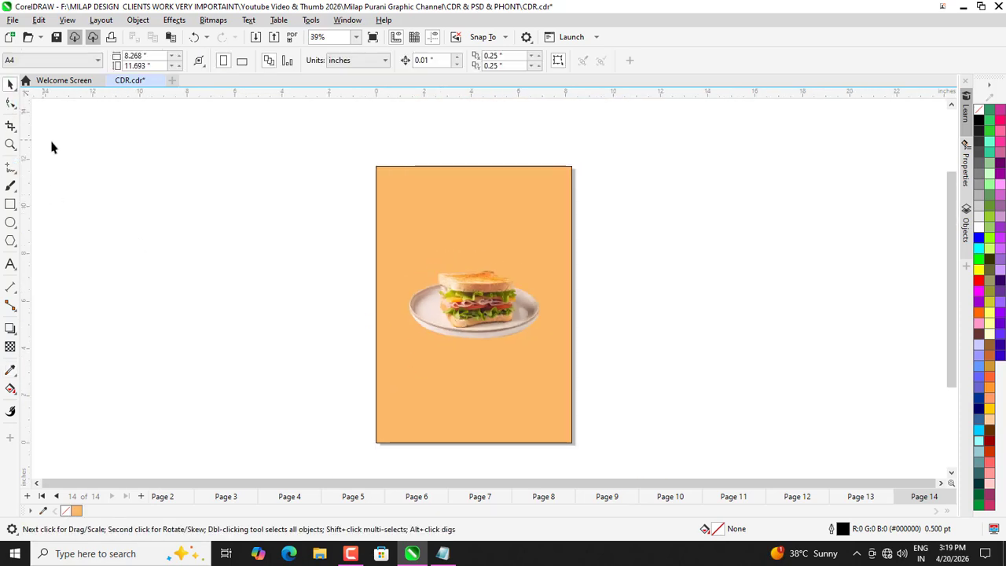
Remove the outline from the page-sized background rectangle.
{"action": "left_click", "coordinate": [419, 373]}
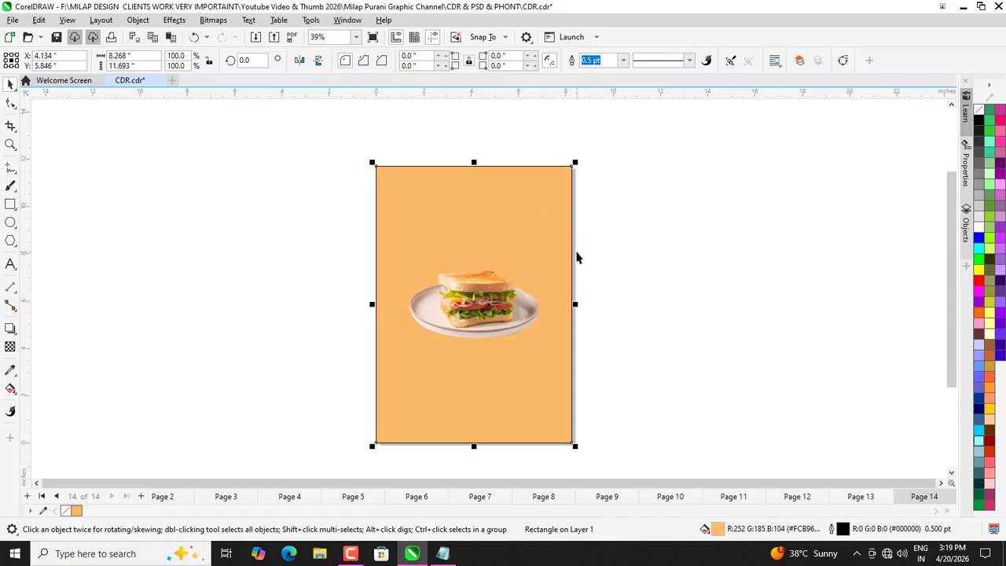
{"action": "left_click", "coordinate": [636, 281]}
{"action": "left_click", "coordinate": [564, 233]}
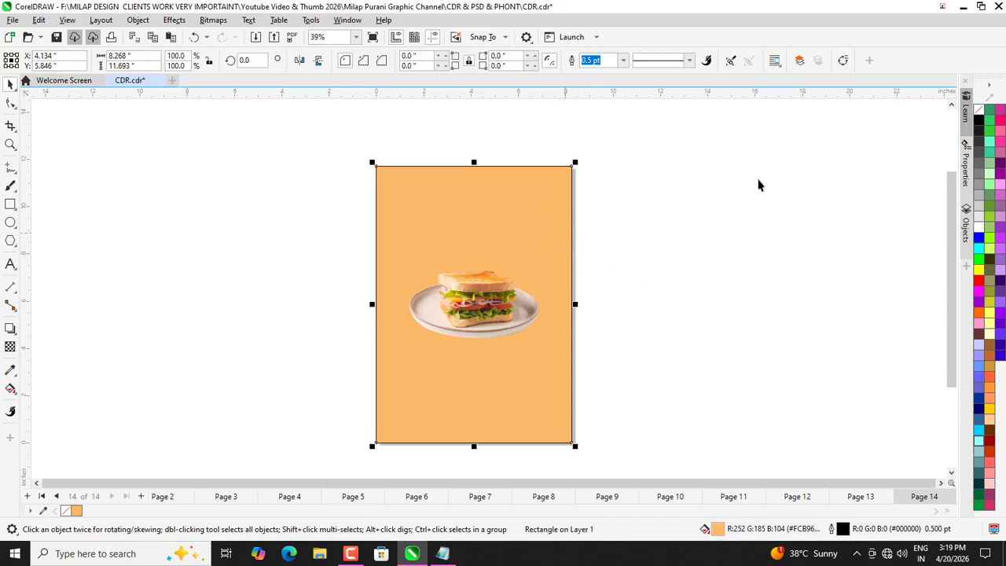
{"action": "right_click", "coordinate": [979, 109]}
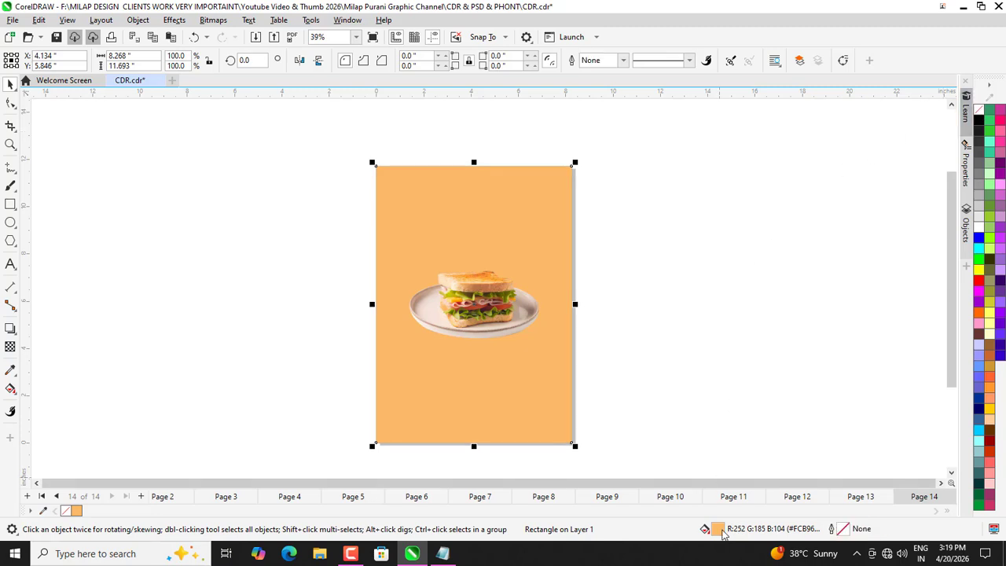
Change the background rectangle's uniform fill to dark brown #703F02.
{"action": "double_click", "coordinate": [719, 529]}
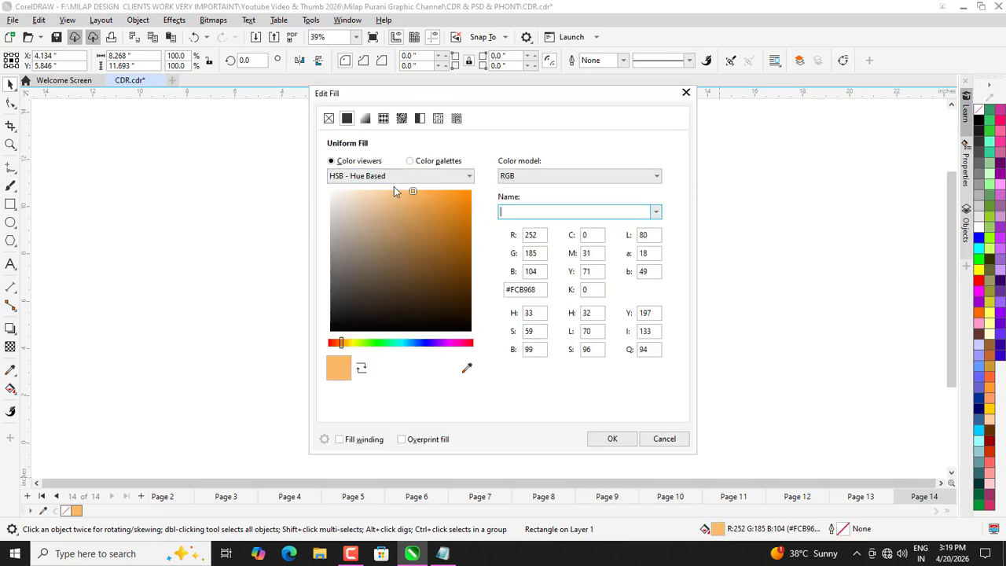
{"action": "mouse_move", "coordinate": [433, 228]}
{"action": "left_mouse_down"}
{"action": "mouse_move", "coordinate": [449, 265]}
{"action": "mouse_move", "coordinate": [469, 269]}
{"action": "left_mouse_up"}
{"action": "left_click_drag", "start_coordinate": [493, 103], "coordinate": [658, 73]}
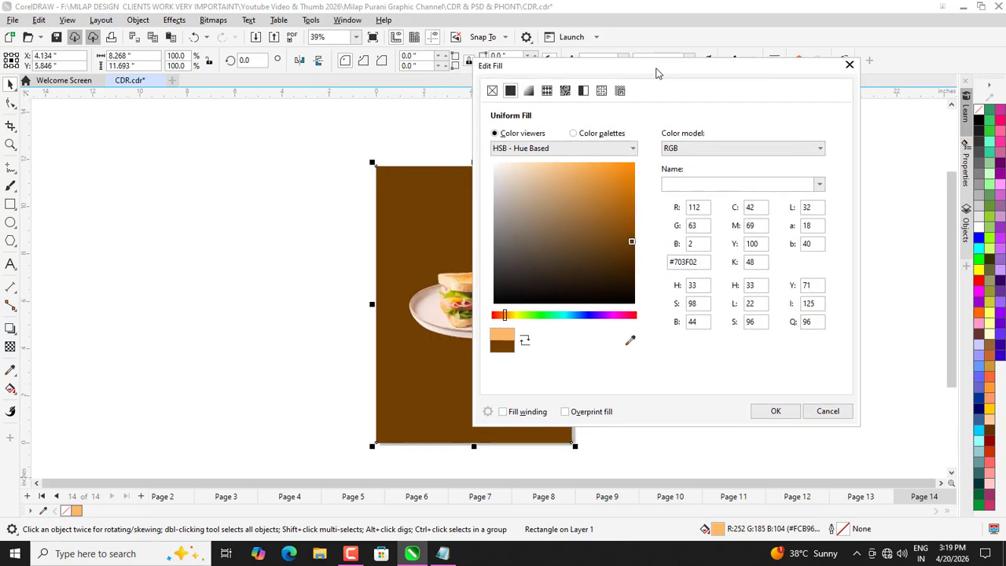
{"action": "left_click_drag", "start_coordinate": [688, 78], "coordinate": [778, 96]}
{"action": "left_click", "coordinate": [845, 432]}
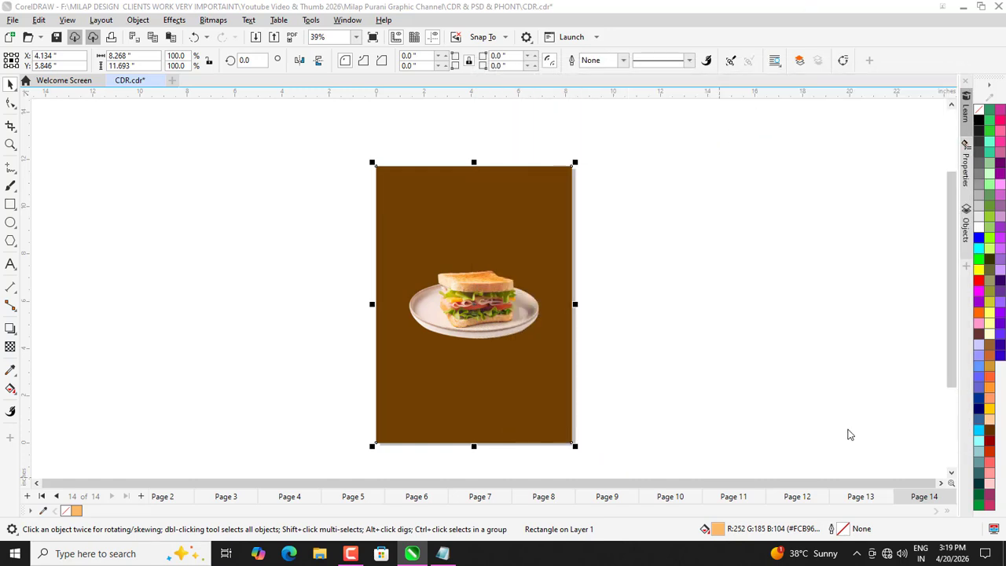
{"action": "left_click", "coordinate": [664, 403]}
Move the sandwich plate image off the page to the empty area beside its left edge.
{"action": "left_click", "coordinate": [500, 334]}
{"action": "left_click_drag", "start_coordinate": [476, 311], "coordinate": [648, 303]}
{"action": "left_click_drag", "start_coordinate": [362, 295], "coordinate": [217, 254]}
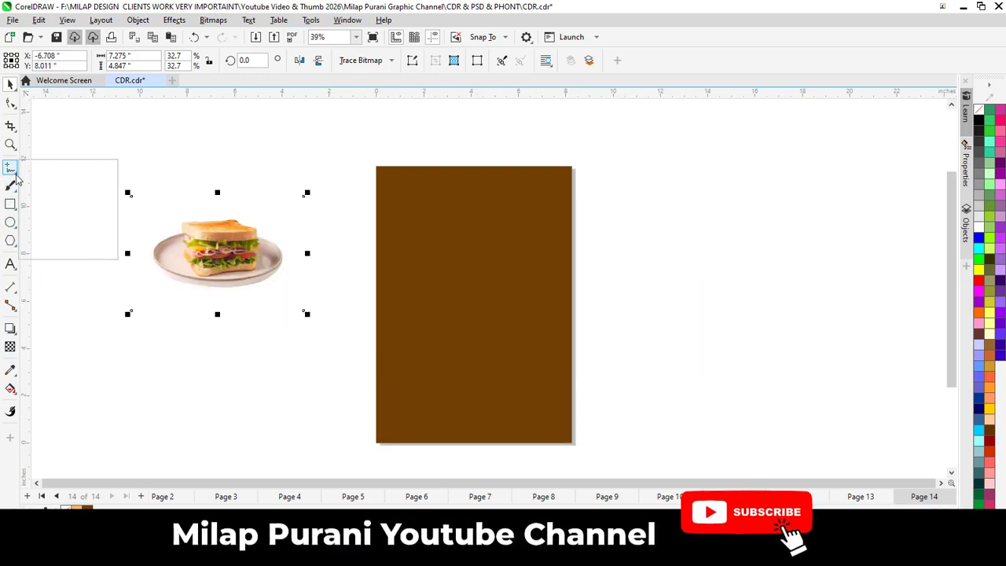
Draw a diagonal 2-point line from above the page's top edge down past its right edge.
{"action": "left_click", "coordinate": [15, 175]}
{"action": "left_click", "coordinate": [31, 184]}
{"action": "left_click", "coordinate": [16, 175]}
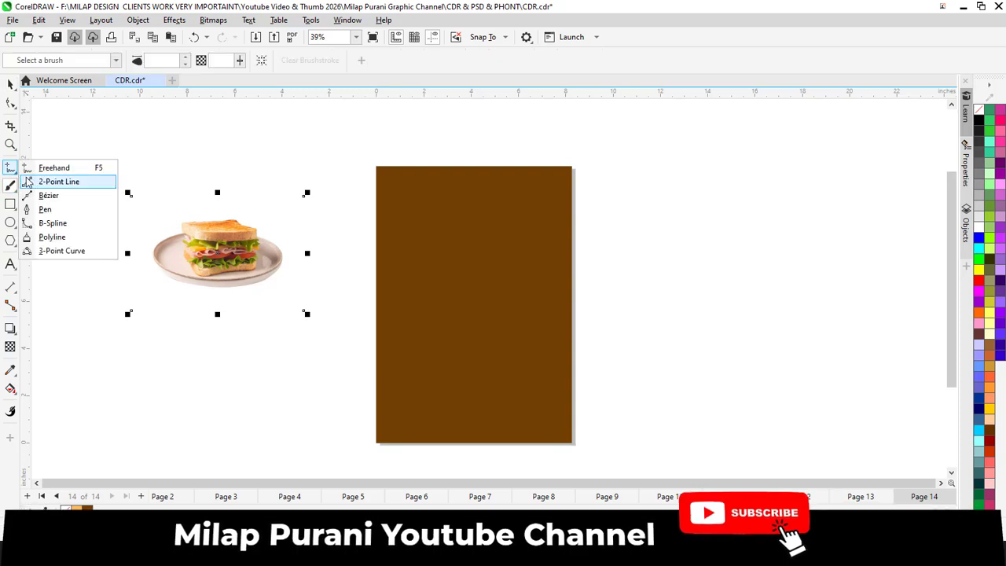
{"action": "left_click", "coordinate": [55, 181]}
{"action": "left_click_drag", "start_coordinate": [403, 150], "coordinate": [607, 292]}
Convert the diagonal line to a curve and shape its nodes and handles into a smooth S-curve across the page's upper-right corner.
{"action": "key", "text": "F10"}
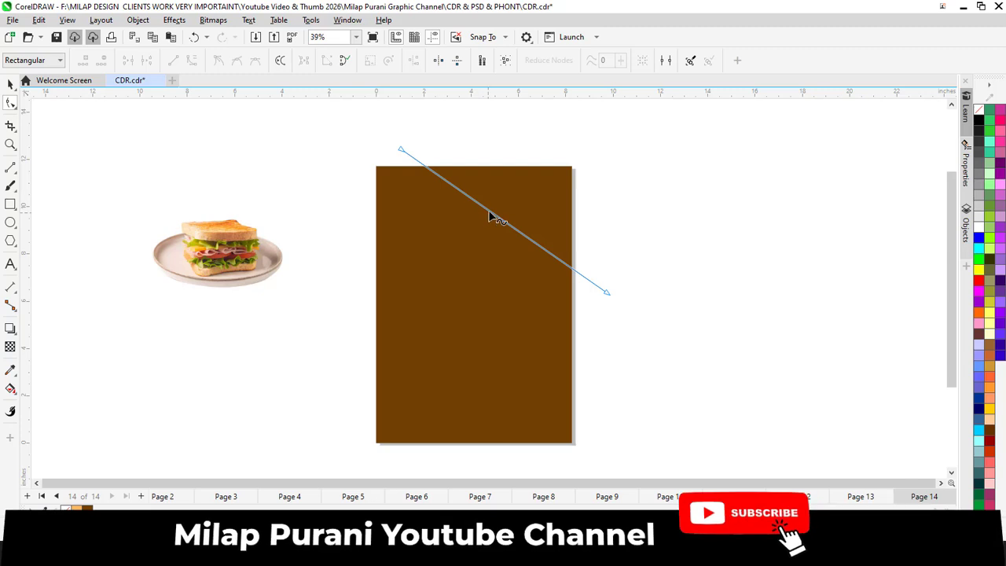
{"action": "left_click", "coordinate": [489, 211]}
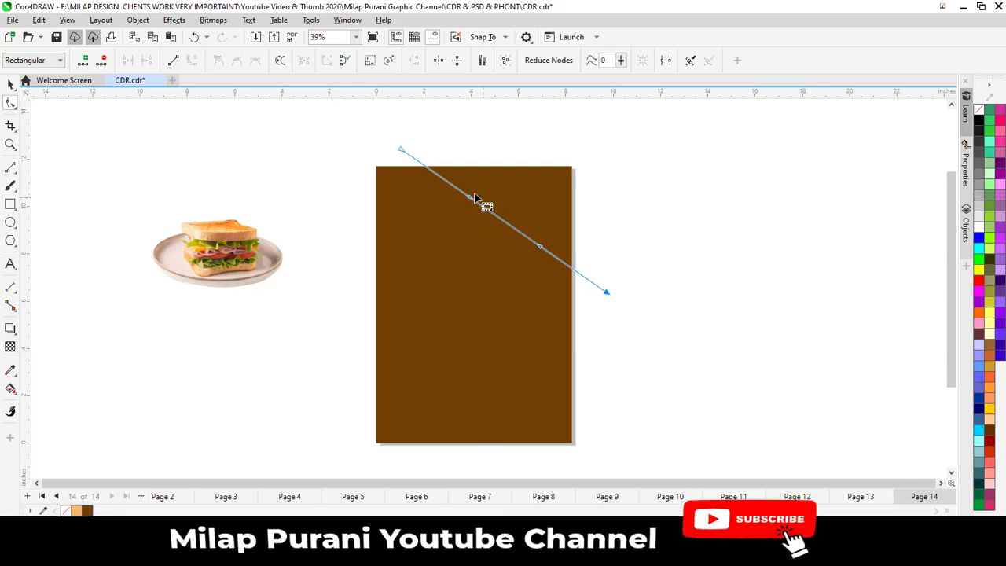
{"action": "left_click_drag", "start_coordinate": [472, 199], "coordinate": [535, 172]}
{"action": "left_click_drag", "start_coordinate": [533, 262], "coordinate": [531, 274]}
{"action": "left_click_drag", "start_coordinate": [400, 150], "coordinate": [372, 150]}
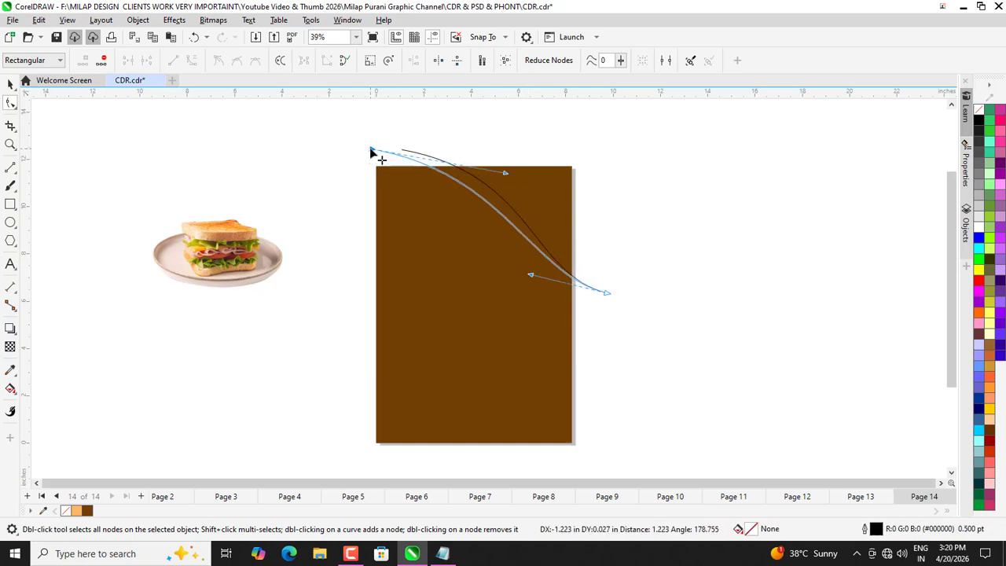
{"action": "left_click_drag", "start_coordinate": [504, 172], "coordinate": [560, 166]}
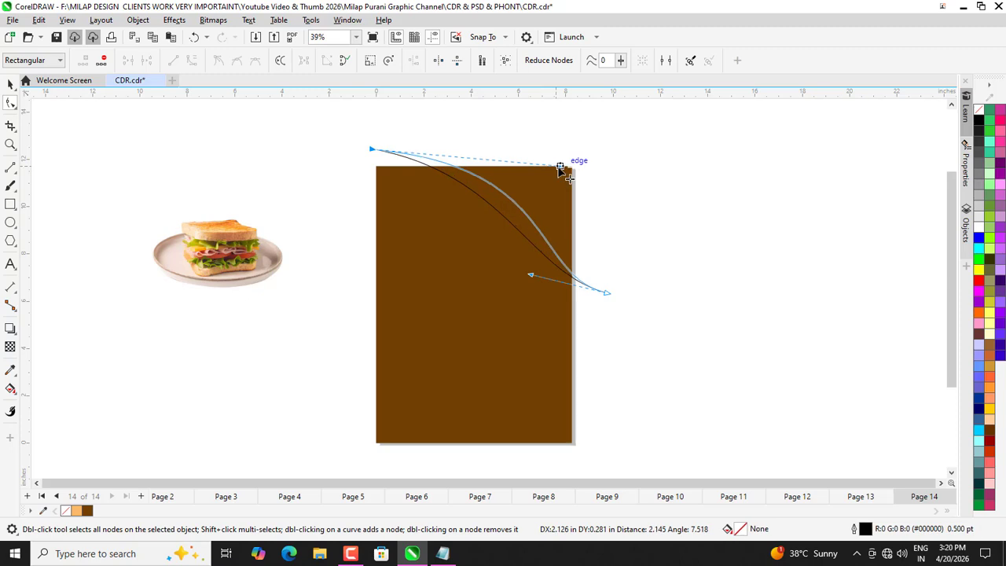
{"action": "mouse_move", "coordinate": [375, 152]}
{"action": "left_mouse_down"}
{"action": "mouse_move", "coordinate": [378, 169]}
{"action": "mouse_move", "coordinate": [385, 154]}
{"action": "left_mouse_up"}
{"action": "left_click_drag", "start_coordinate": [531, 276], "coordinate": [550, 303]}
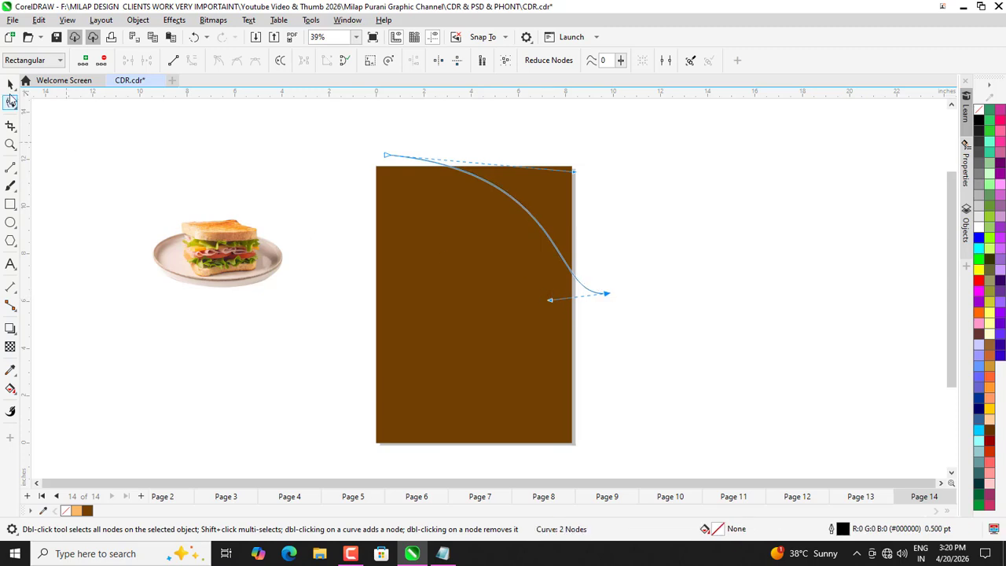
{"action": "left_click", "coordinate": [10, 84]}
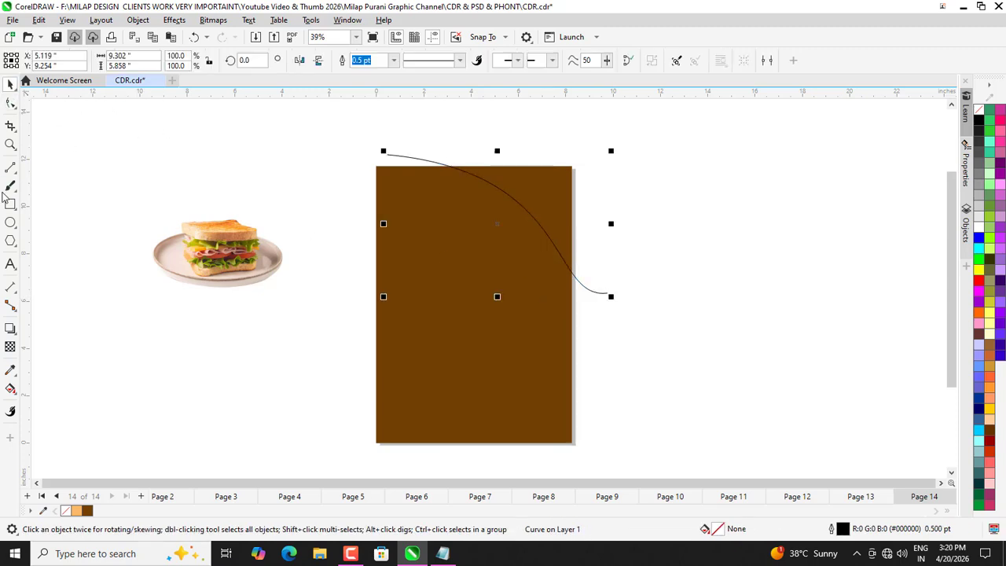
Create a filled shape with Smart Fill in the upper-right corner area between the curve and the rectangle's edges.
{"action": "left_click", "coordinate": [18, 394]}
{"action": "left_click", "coordinate": [47, 400]}
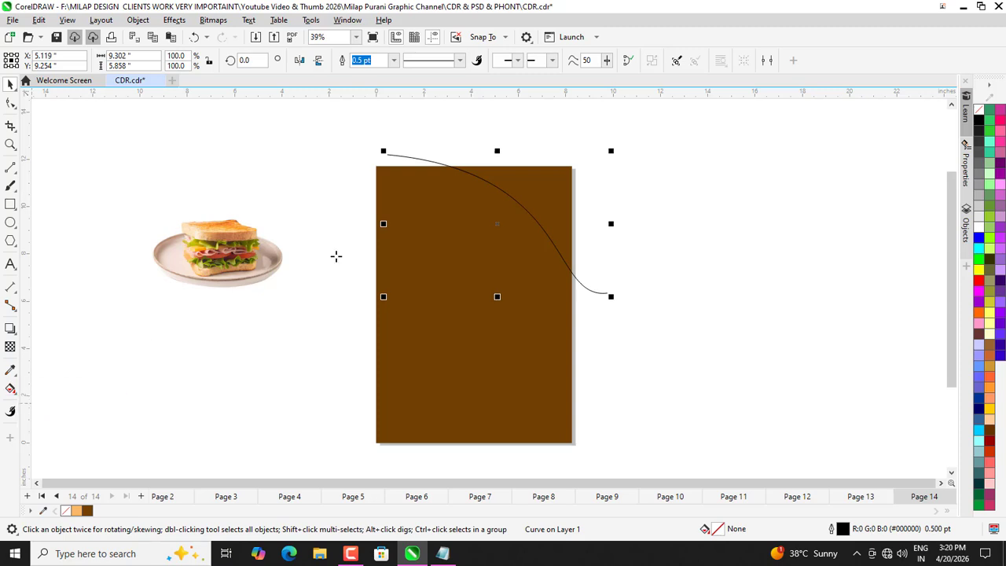
{"action": "left_click", "coordinate": [530, 180]}
{"action": "left_click", "coordinate": [7, 83]}
{"action": "left_click", "coordinate": [254, 141]}
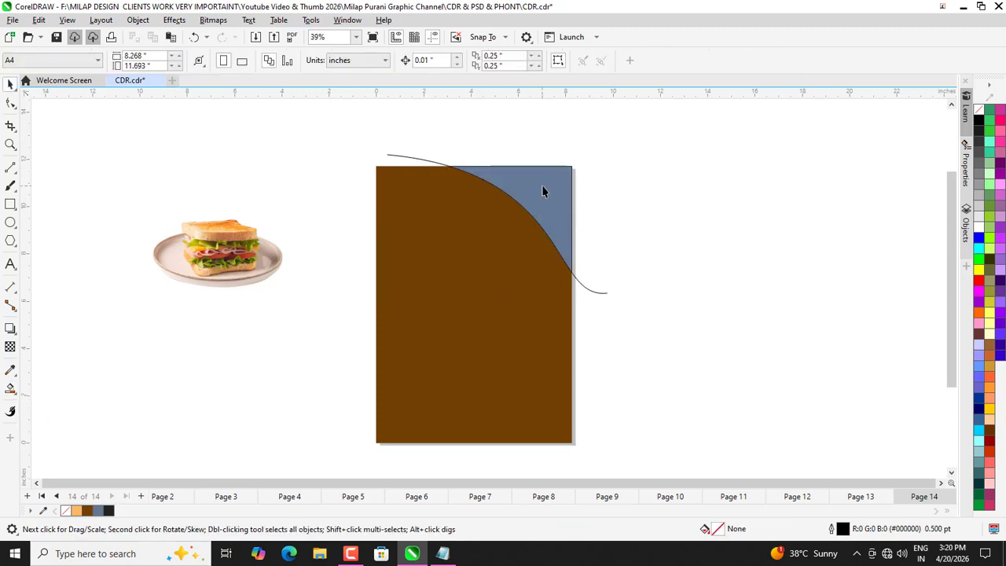
Duplicate the blue corner shape further down the page and align the copy to the rectangle's left and bottom edges.
{"action": "left_click_drag", "start_coordinate": [542, 186], "coordinate": [466, 300]}
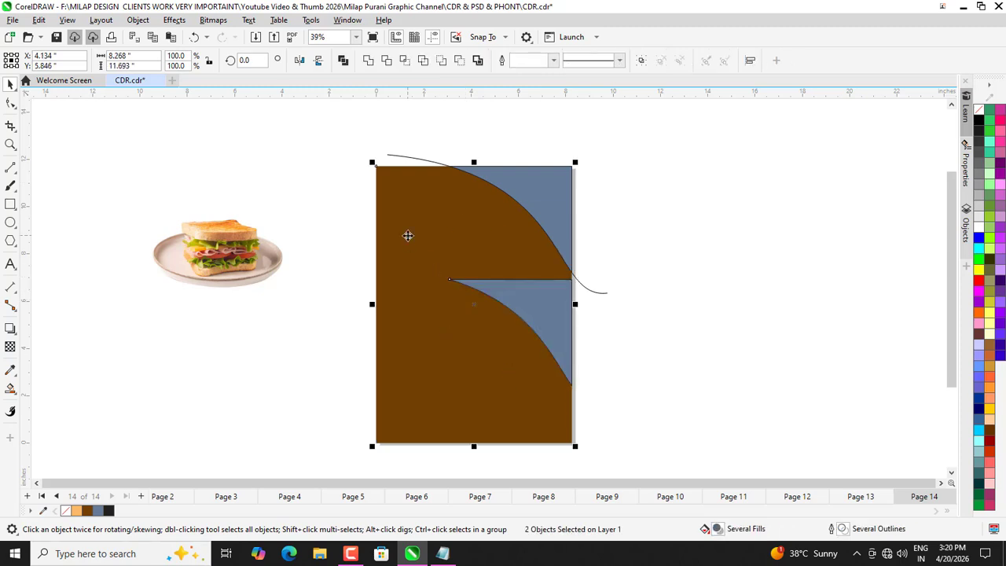
{"action": "key", "text": "ctrl+comma"}
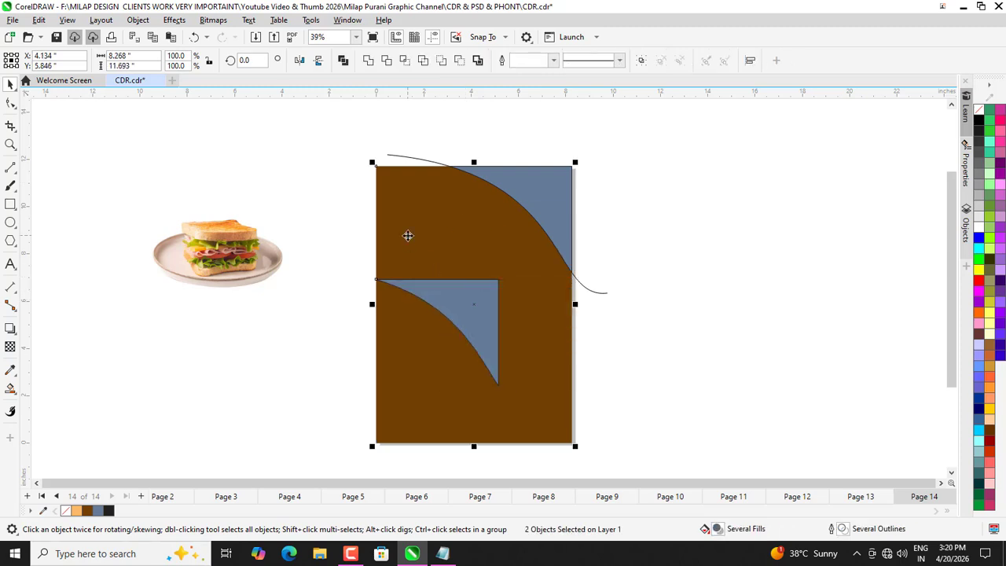
{"action": "key", "text": "b"}
Mirror the copied corner shape together with the rectangle, both vertically and horizontally.
{"action": "left_click", "coordinate": [318, 61]}
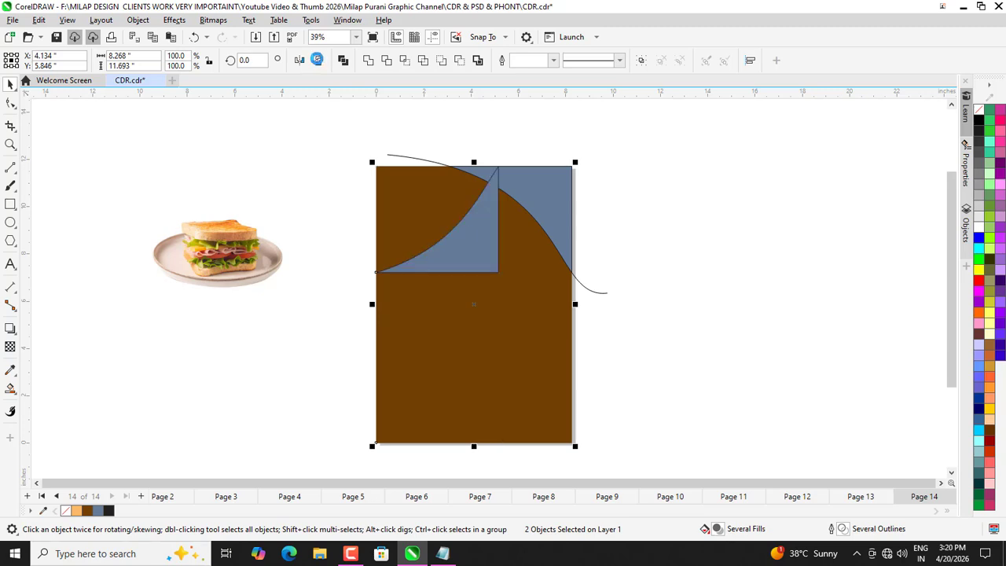
{"action": "left_click", "coordinate": [299, 61]}
{"action": "left_click", "coordinate": [429, 230]}
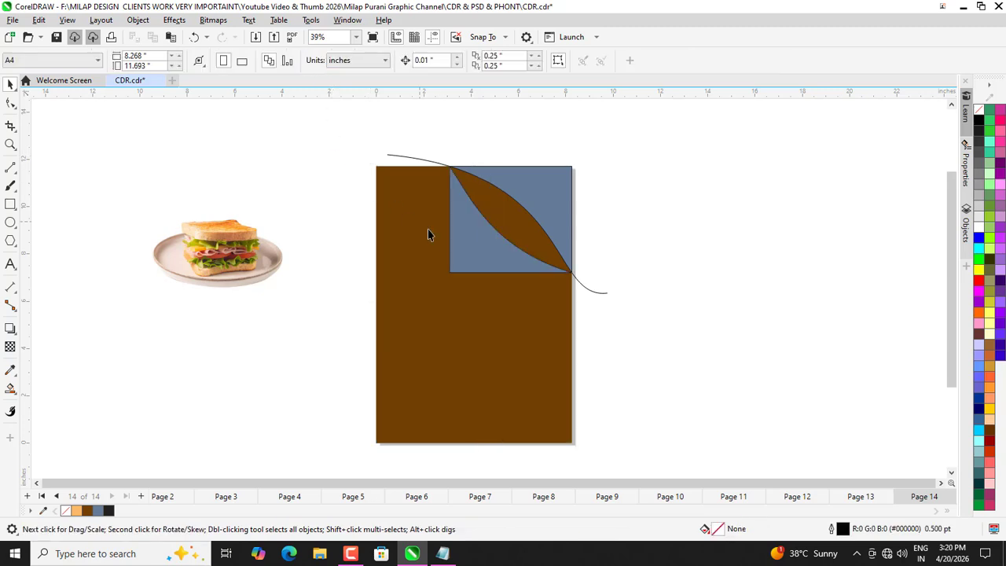
{"action": "left_click", "coordinate": [452, 220]}
{"action": "left_click", "coordinate": [459, 362], "text": "shift"}
{"action": "key", "text": "v"}
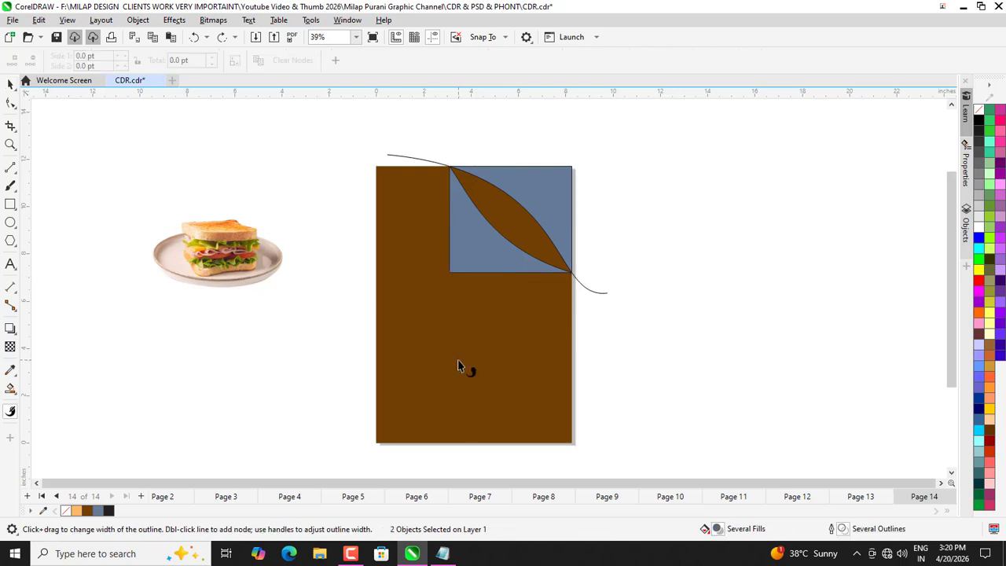
{"action": "left_click", "coordinate": [11, 84]}
{"action": "left_click", "coordinate": [325, 177]}
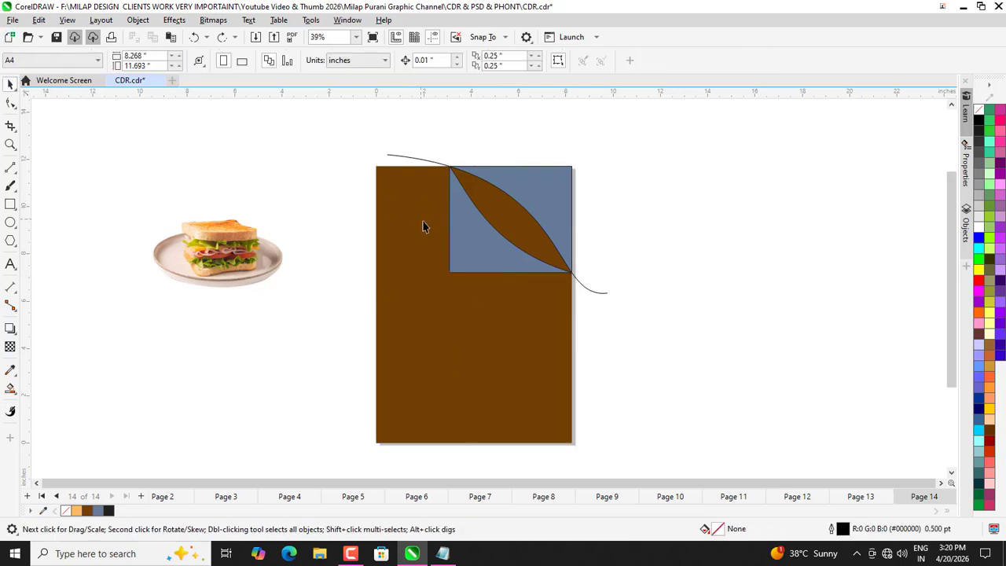
Align the mirrored corner shape to the bottom and left edges of the background rectangle.
{"action": "left_click", "coordinate": [460, 242]}
{"action": "left_click", "coordinate": [441, 340], "text": "shift"}
{"action": "key", "text": "b"}
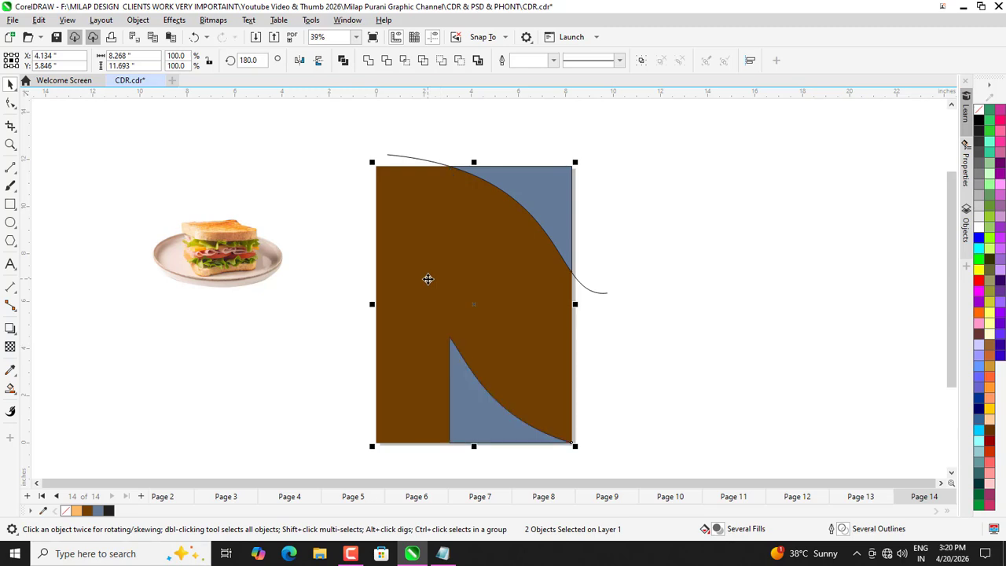
{"action": "key", "text": "l"}
{"action": "left_click", "coordinate": [312, 313]}
Remove the outline from the lower-left corner shape and delete the S-shaped guide curve.
{"action": "left_click", "coordinate": [398, 411]}
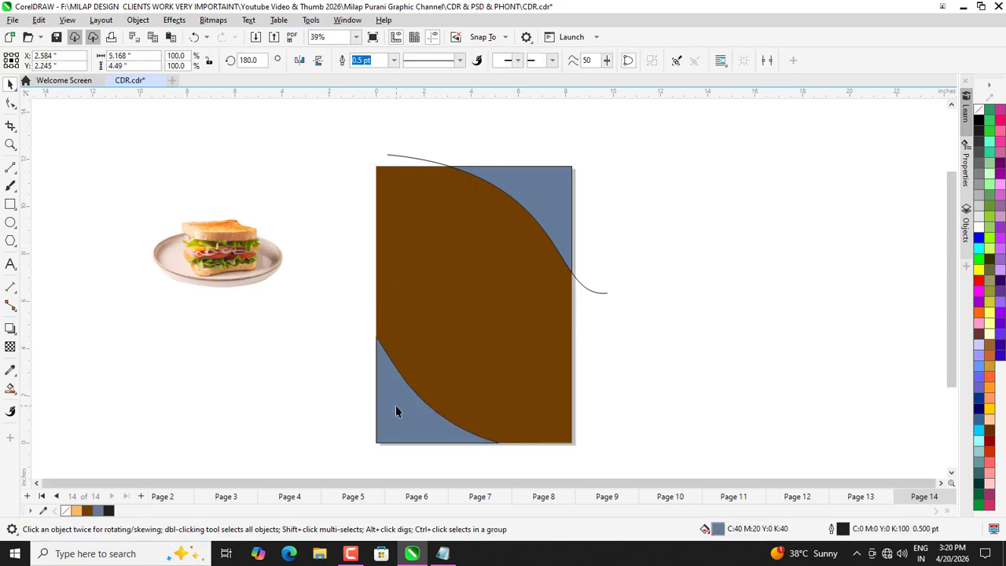
{"action": "right_click", "coordinate": [979, 110]}
{"action": "left_click", "coordinate": [372, 156]}
{"action": "left_click", "coordinate": [391, 157]}
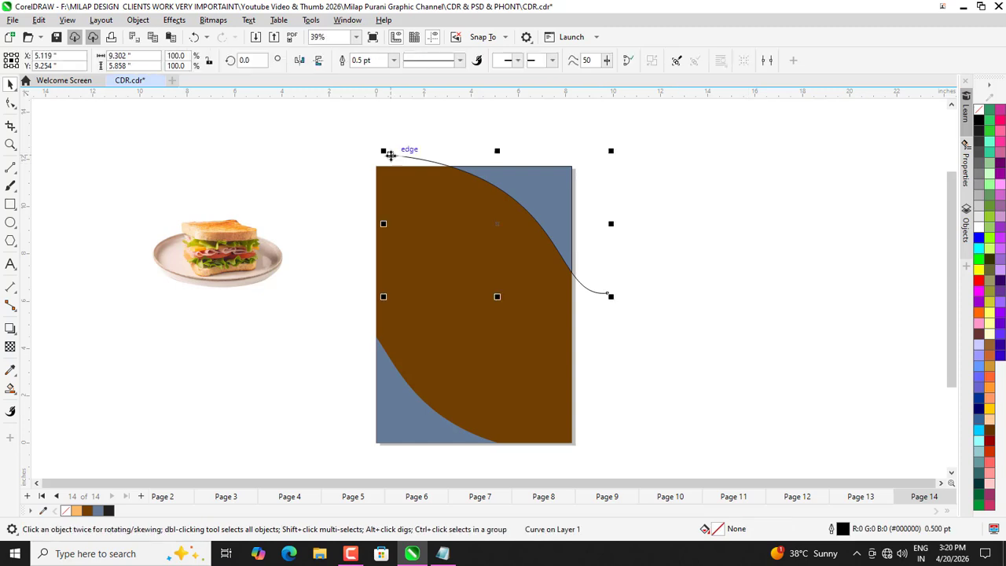
{"action": "key", "text": "Delete"}
Remove the upper-right corner shape's outline and set its uniform fill to lighter brown #965A10.
{"action": "left_click", "coordinate": [533, 207]}
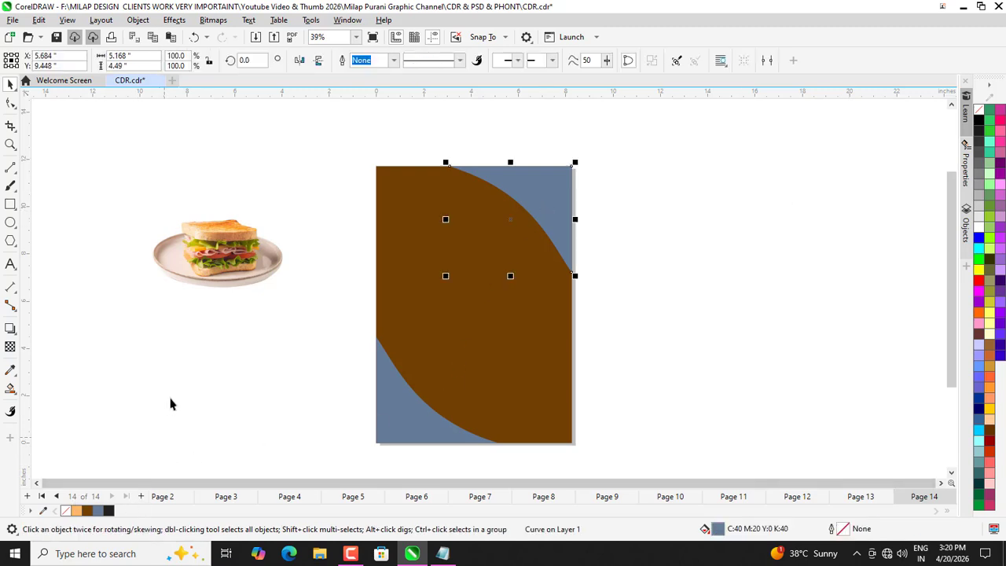
{"action": "left_click", "coordinate": [87, 510]}
{"action": "double_click", "coordinate": [719, 532]}
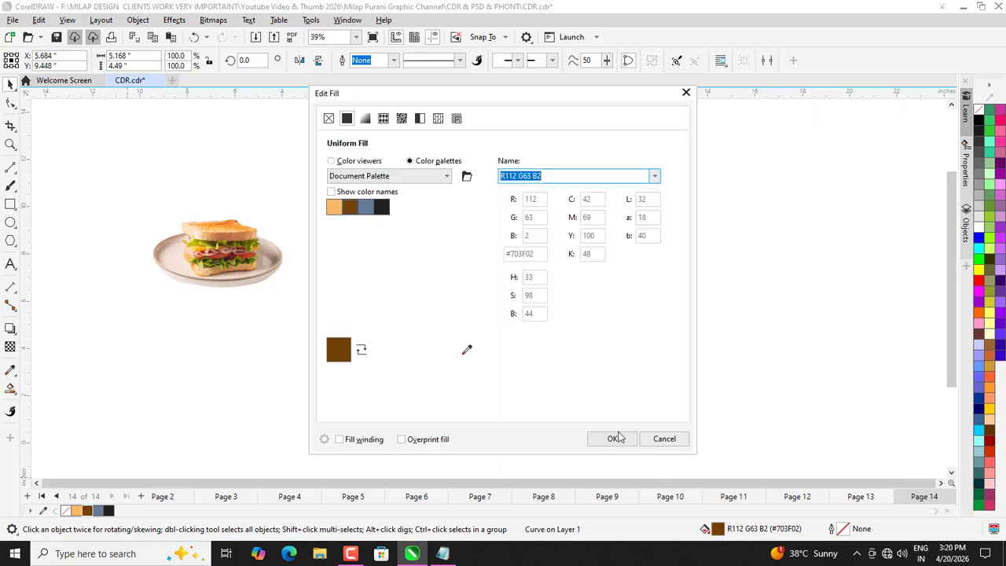
{"action": "left_click_drag", "start_coordinate": [417, 98], "coordinate": [723, 121]}
{"action": "left_click", "coordinate": [681, 184]}
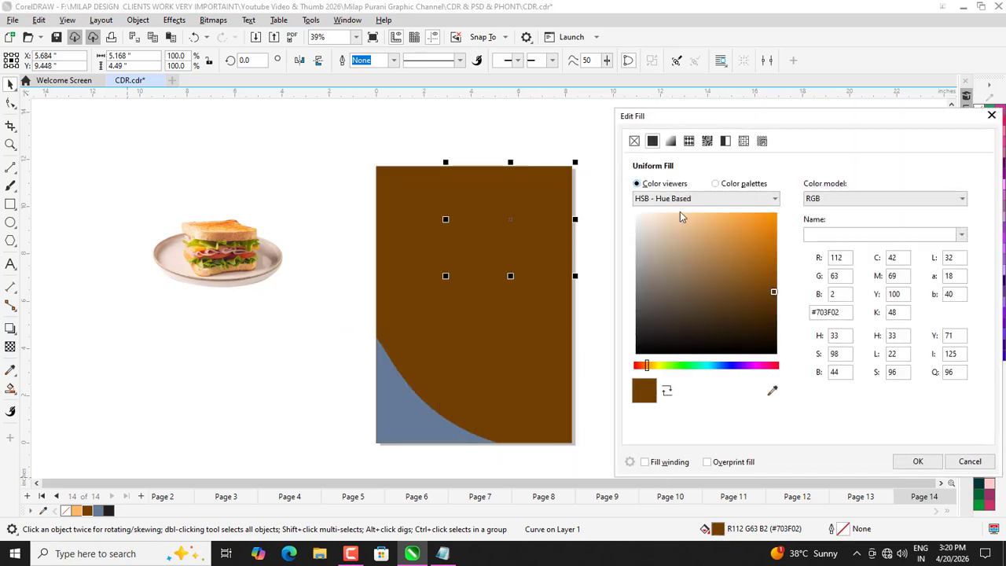
{"action": "left_click_drag", "start_coordinate": [762, 280], "coordinate": [761, 271]}
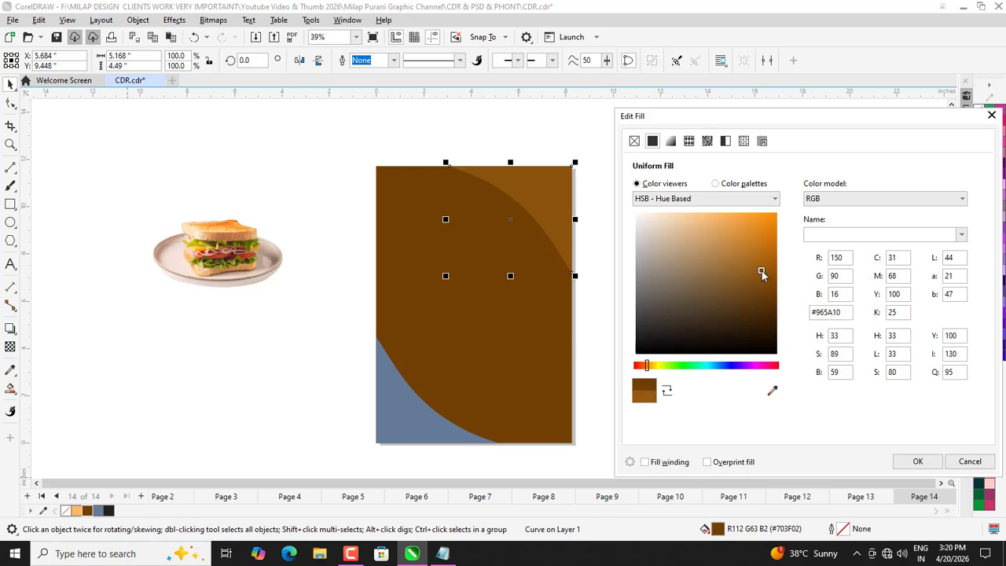
{"action": "left_click", "coordinate": [917, 461]}
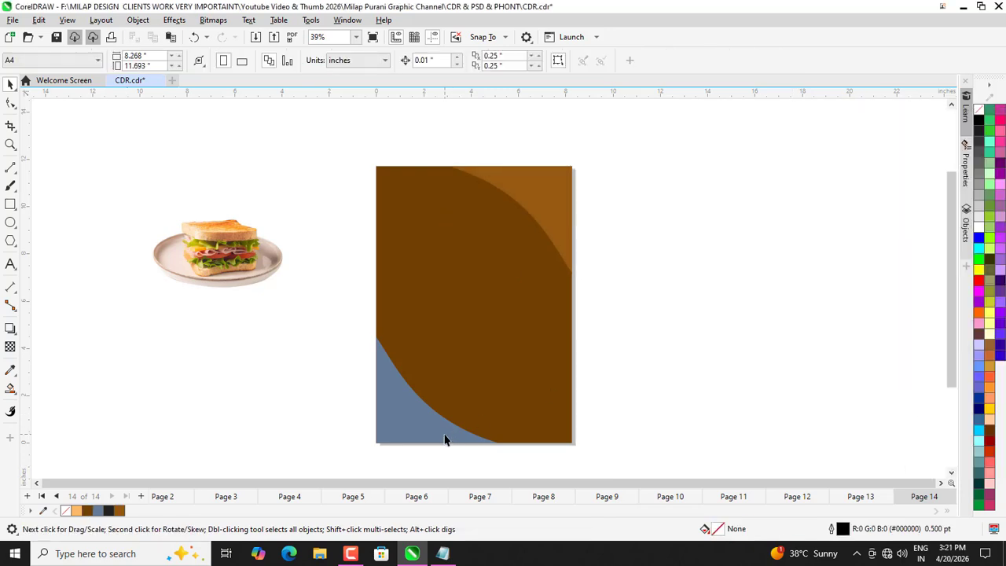
Fill the lower-left corner shape with the same lighter brown #965A10 from the document palette.
{"action": "left_click", "coordinate": [418, 431]}
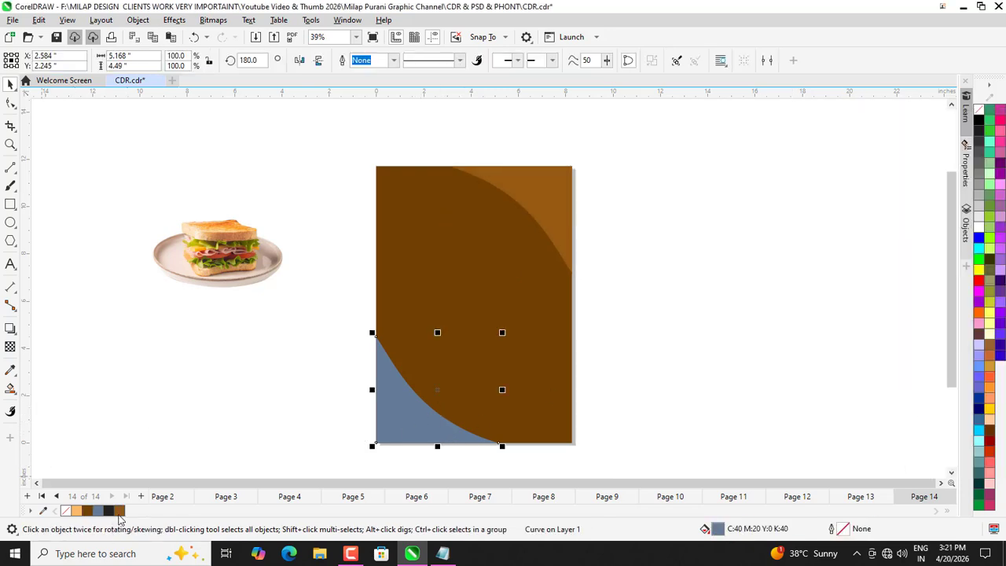
{"action": "left_click", "coordinate": [120, 511]}
{"action": "left_click", "coordinate": [162, 406]}
{"action": "left_click", "coordinate": [507, 189]}
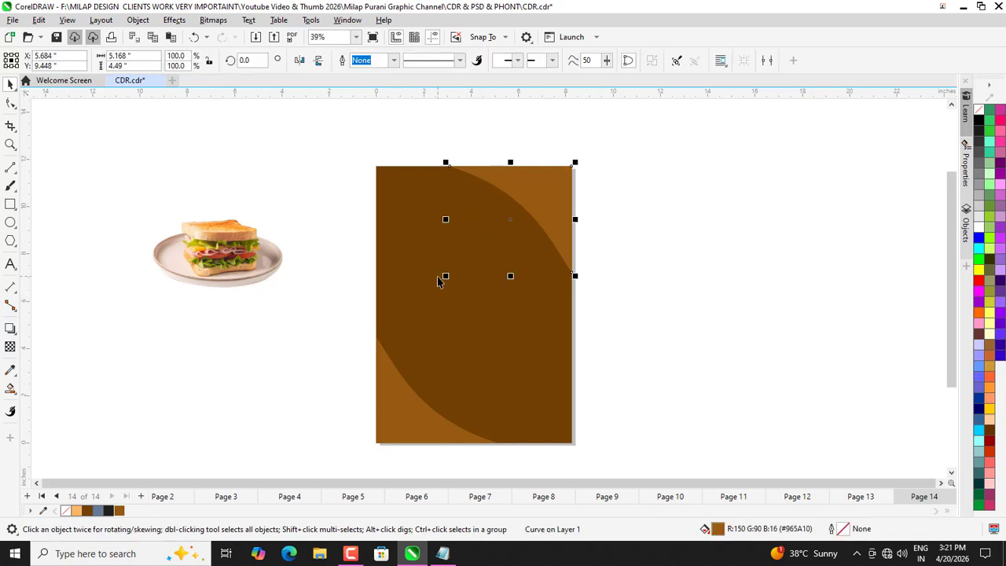
Make a smaller copy of the upper-right corner shape at about 4.789 × 4.161 in, and fill the larger shape behind it white.
{"action": "left_click_drag", "start_coordinate": [445, 277], "coordinate": [451, 271]}
{"action": "left_click", "coordinate": [359, 277]}
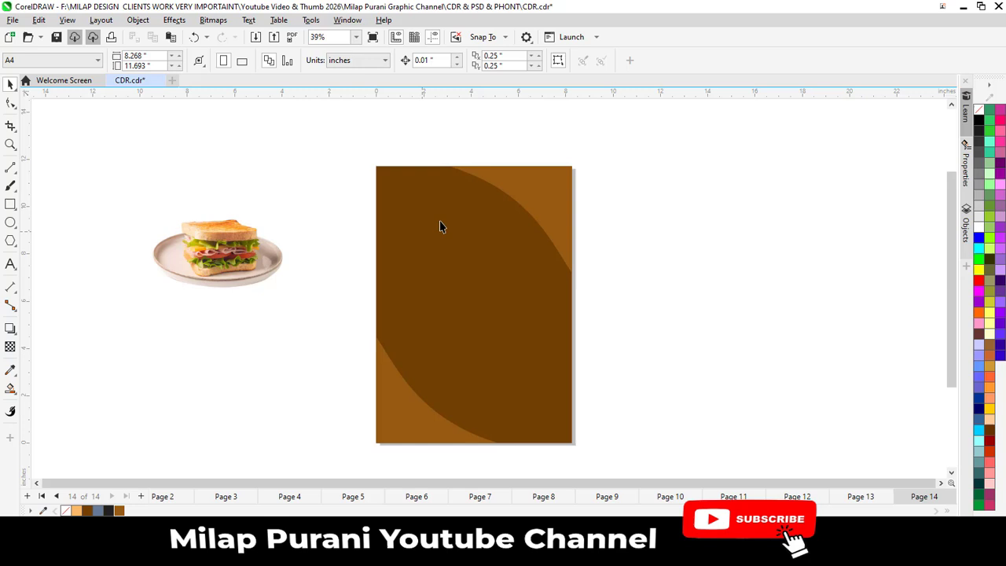
{"action": "left_click", "coordinate": [477, 177]}
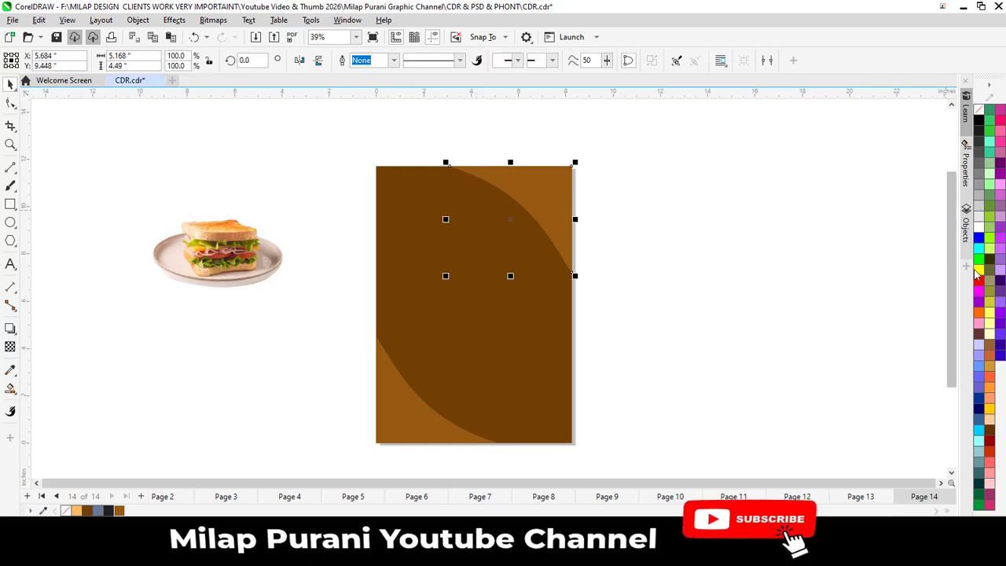
{"action": "right_click", "coordinate": [979, 228]}
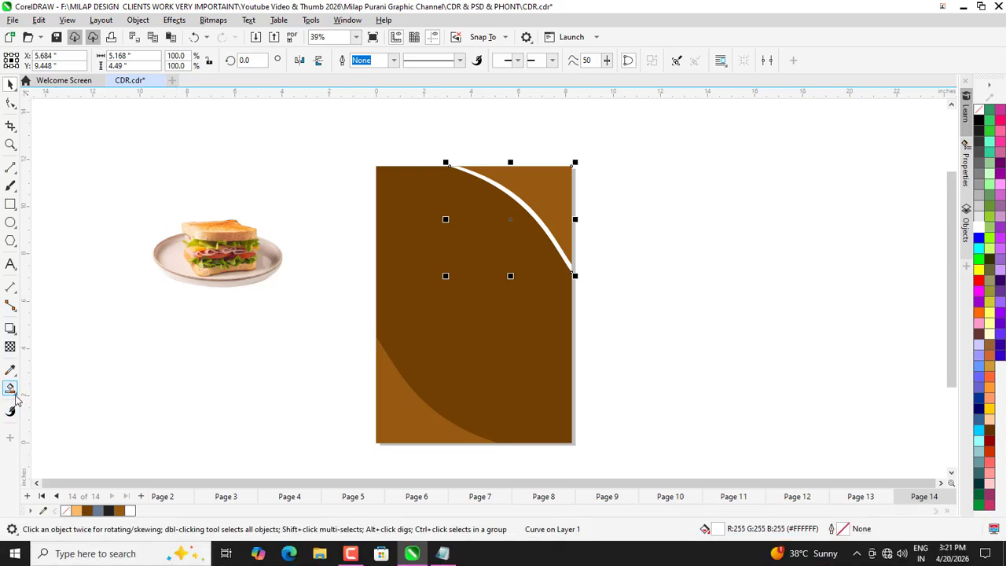
Apply a diagonal fountain fill to the white shape behind the upper-right corner shape.
{"action": "left_click", "coordinate": [16, 396]}
{"action": "left_click", "coordinate": [503, 220]}
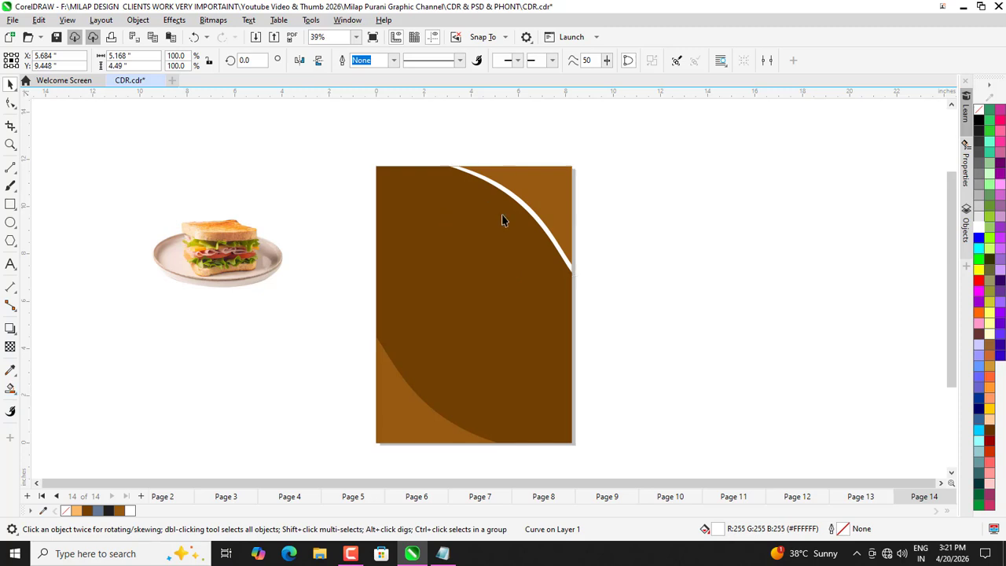
{"action": "left_click", "coordinate": [530, 273]}
{"action": "left_click", "coordinate": [524, 211]}
{"action": "left_click", "coordinate": [14, 398]}
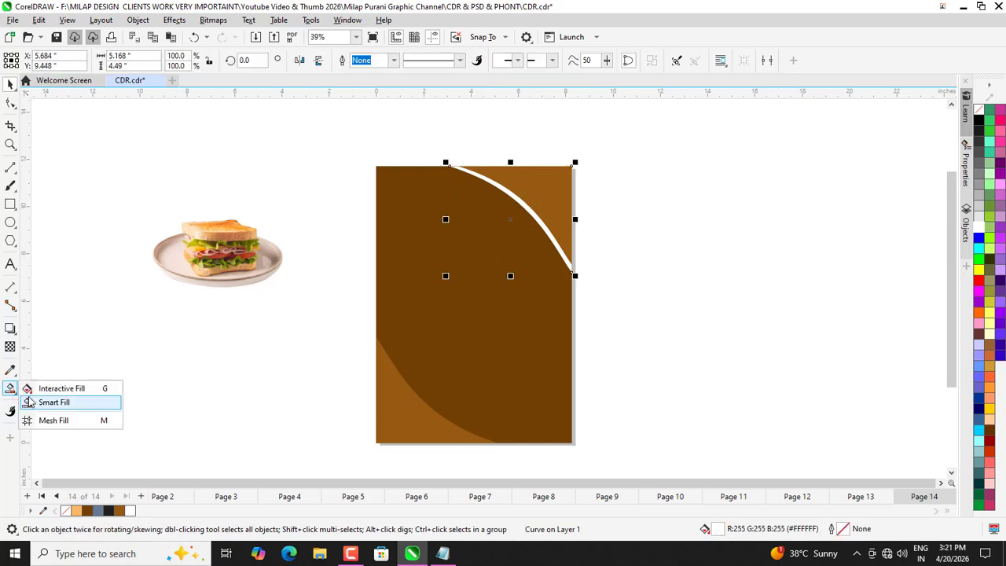
{"action": "left_click", "coordinate": [40, 386]}
{"action": "left_click_drag", "start_coordinate": [495, 148], "coordinate": [538, 247]}
{"action": "left_click", "coordinate": [11, 84]}
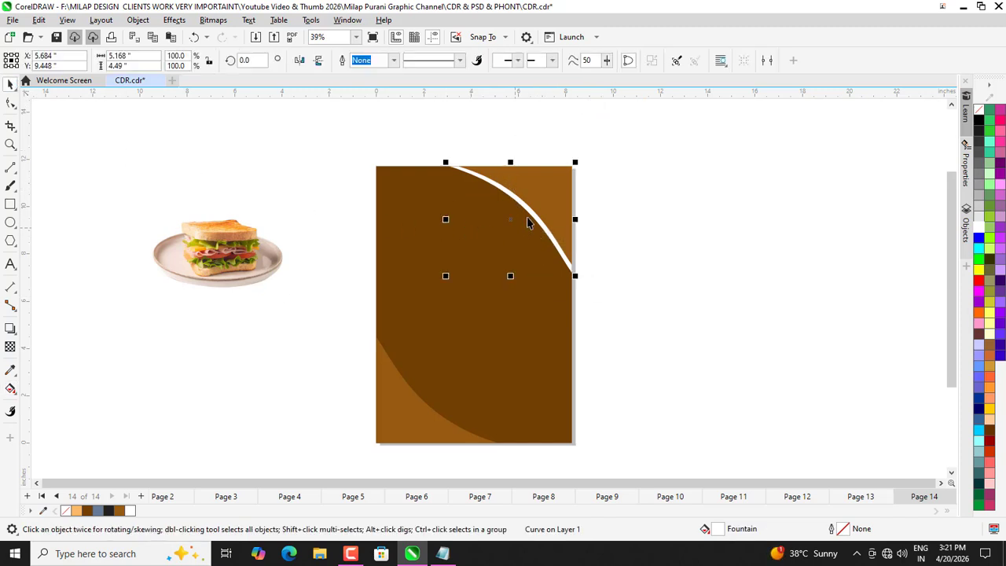
{"action": "key", "text": "ctrl+z"}
{"action": "key", "text": "ctrl+z"}
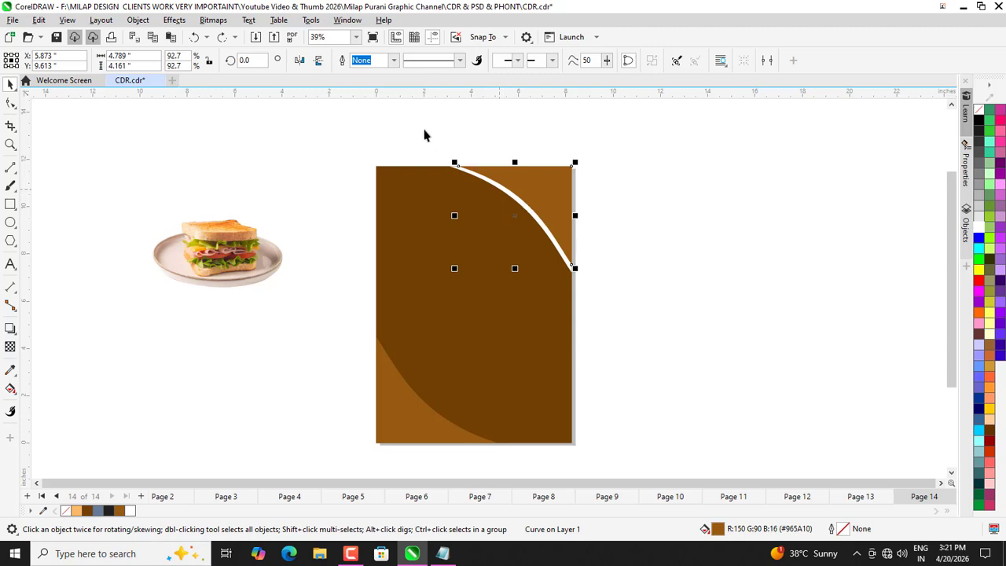
Apply a linear fountain transparency at about -43.8° to the white upper-right shape, fading it out toward the lower right.
{"action": "left_click", "coordinate": [436, 155]}
{"action": "left_click_drag", "start_coordinate": [464, 178], "coordinate": [382, 228]}
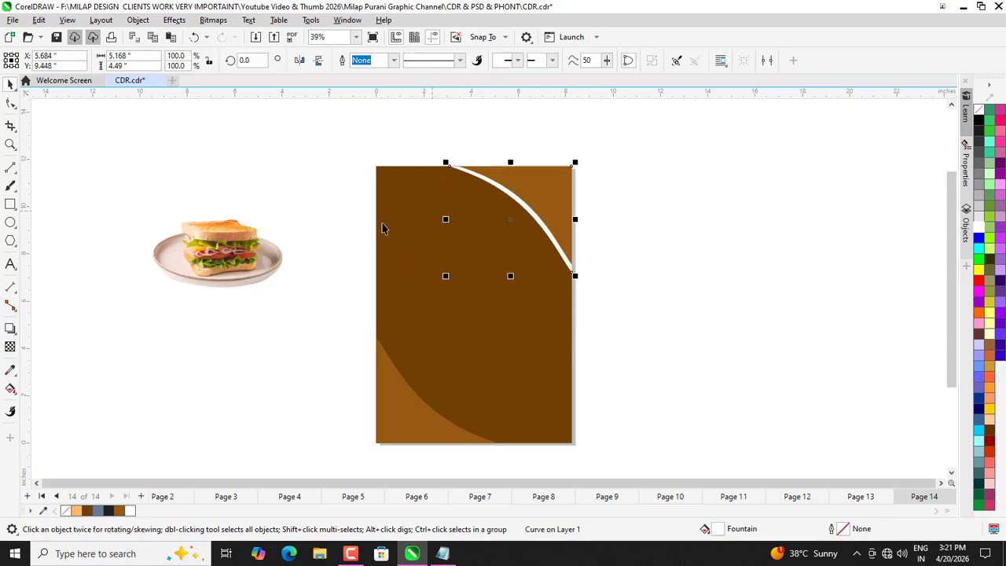
{"action": "left_click", "coordinate": [10, 346]}
{"action": "left_click_drag", "start_coordinate": [468, 132], "coordinate": [555, 204]}
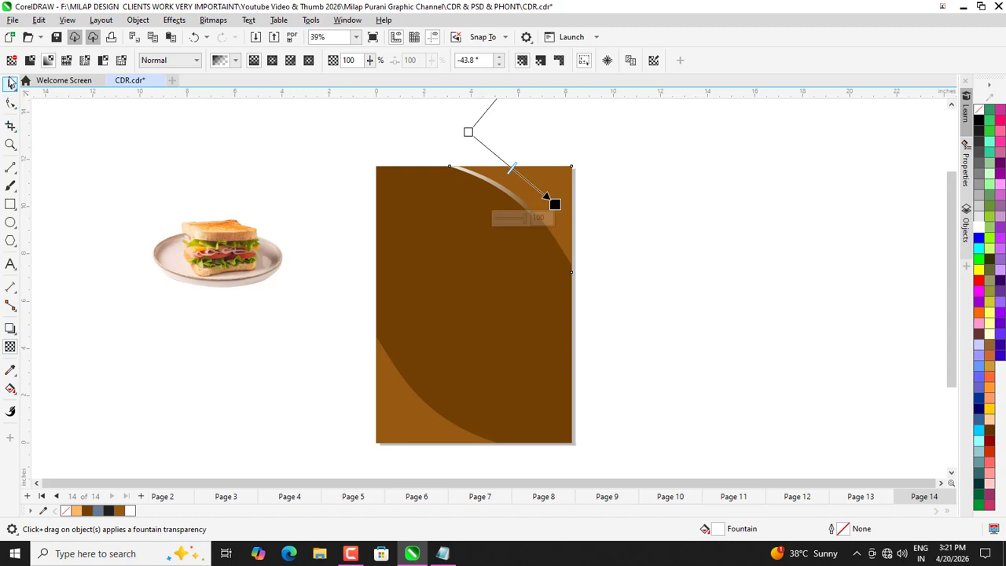
{"action": "left_click", "coordinate": [10, 85]}
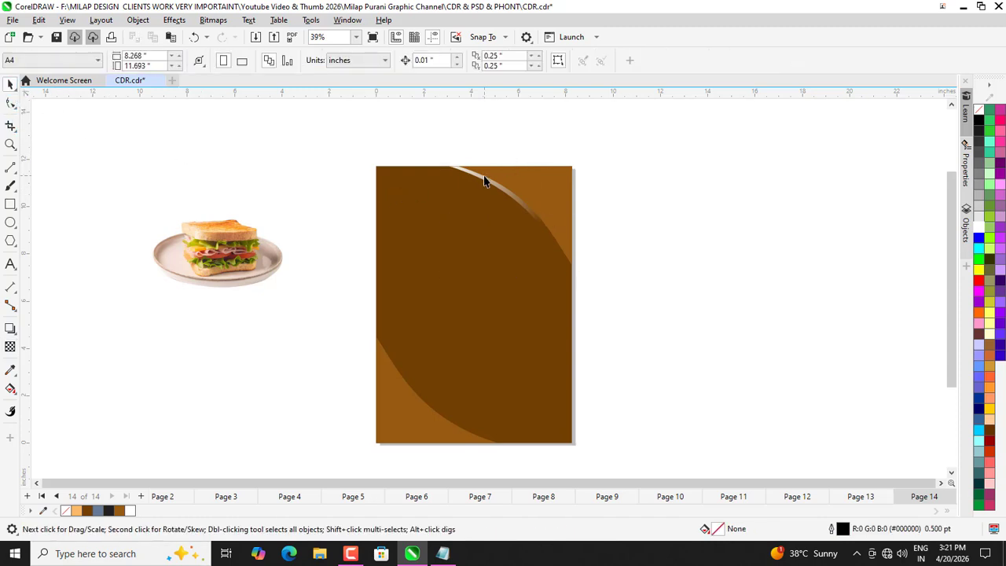
Duplicate the transparent white shape and align the copy to the bottom and left edges of the background rectangle.
{"action": "left_click_drag", "start_coordinate": [481, 184], "coordinate": [431, 314]}
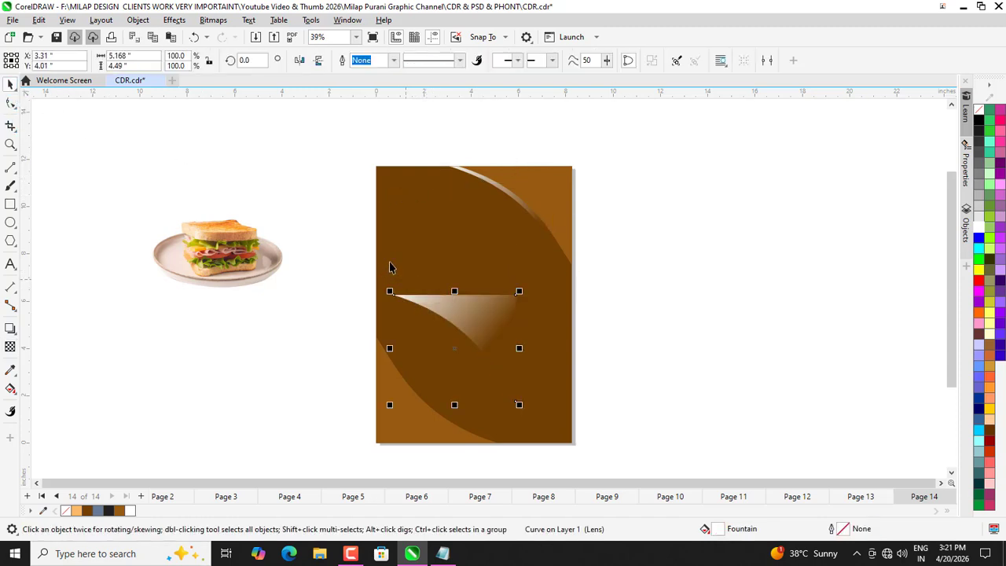
{"action": "left_click", "coordinate": [389, 259], "text": "shift"}
{"action": "key", "text": "Down"}
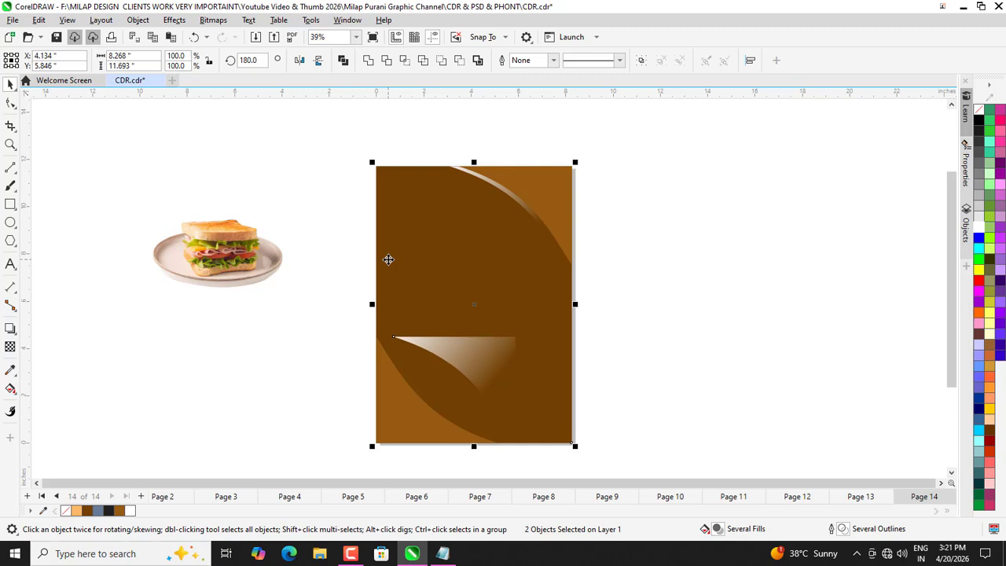
{"action": "key", "text": "Left"}
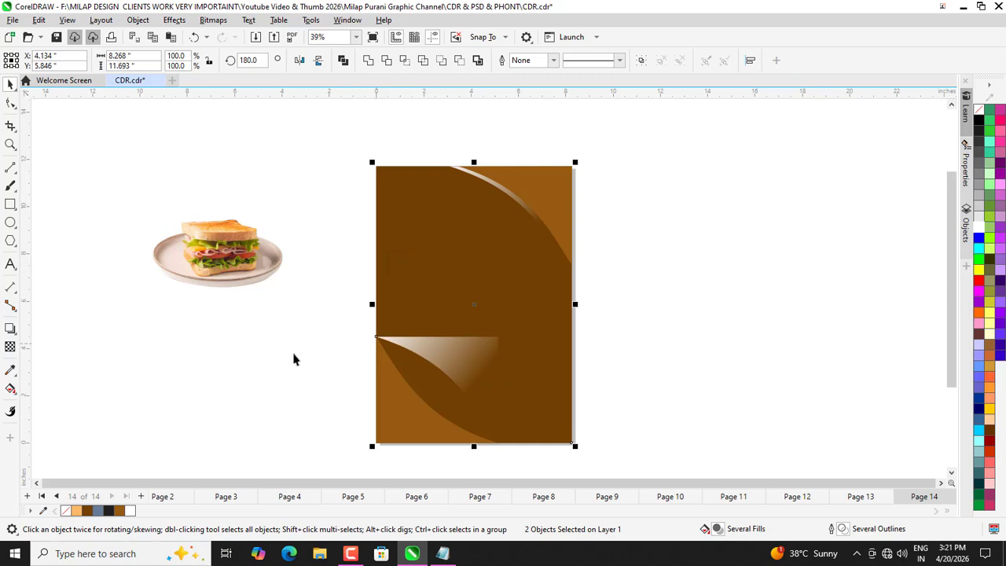
{"action": "left_click", "coordinate": [426, 342]}
{"action": "left_click", "coordinate": [316, 61]}
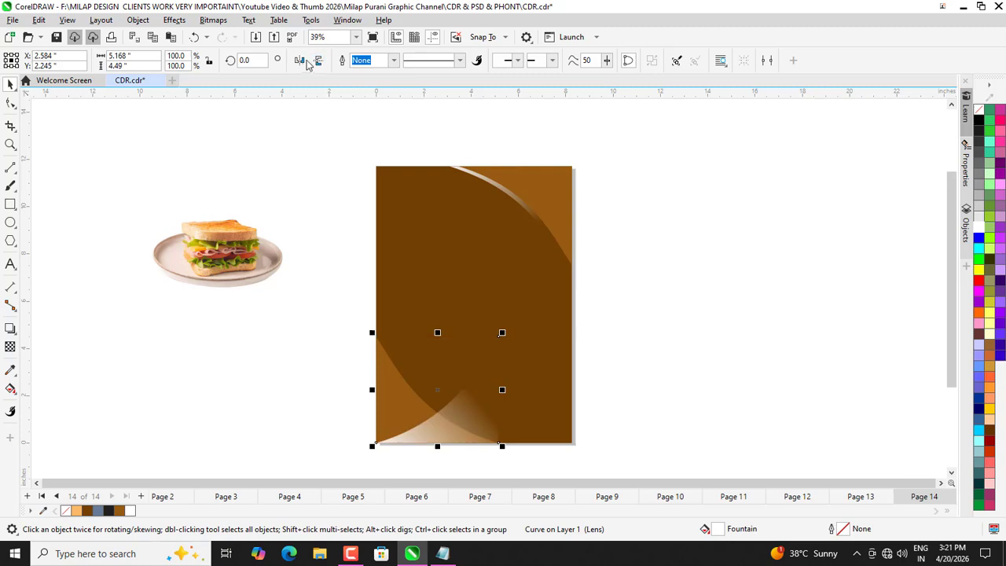
{"action": "left_click", "coordinate": [299, 61]}
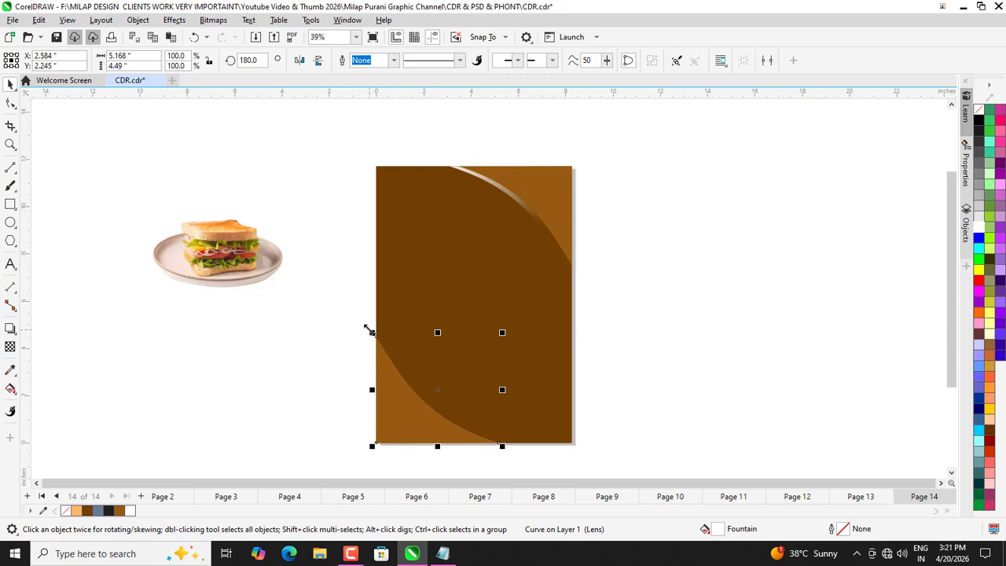
{"action": "left_click_drag", "start_coordinate": [371, 332], "coordinate": [351, 315]}
{"action": "key", "text": "ctrl+z"}
Mirror the transparent copy vertically and horizontally, placing it behind the lower-left corner shape.
{"action": "left_click", "coordinate": [298, 62]}
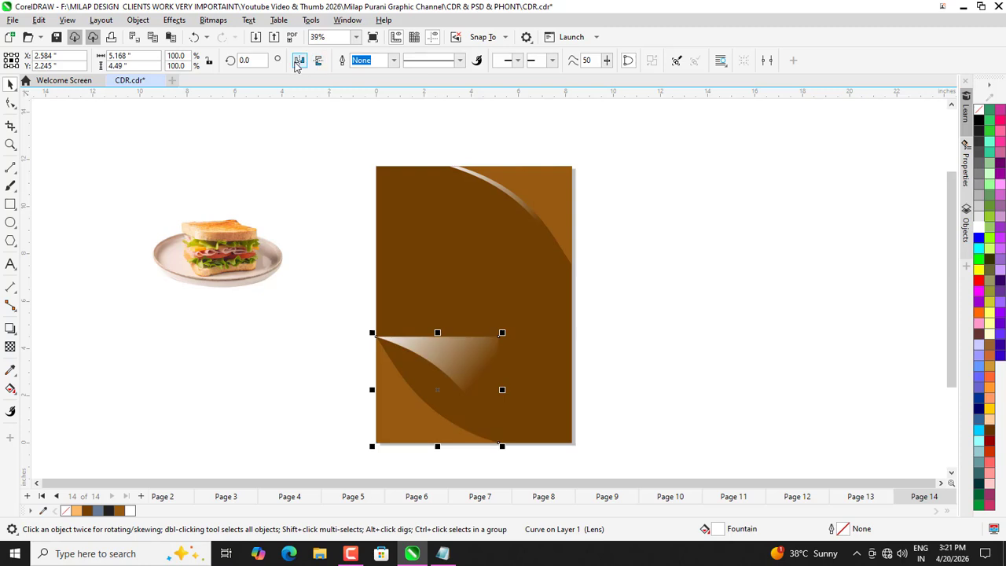
{"action": "left_click", "coordinate": [299, 62]}
{"action": "left_click", "coordinate": [318, 62]}
{"action": "left_click", "coordinate": [300, 62]}
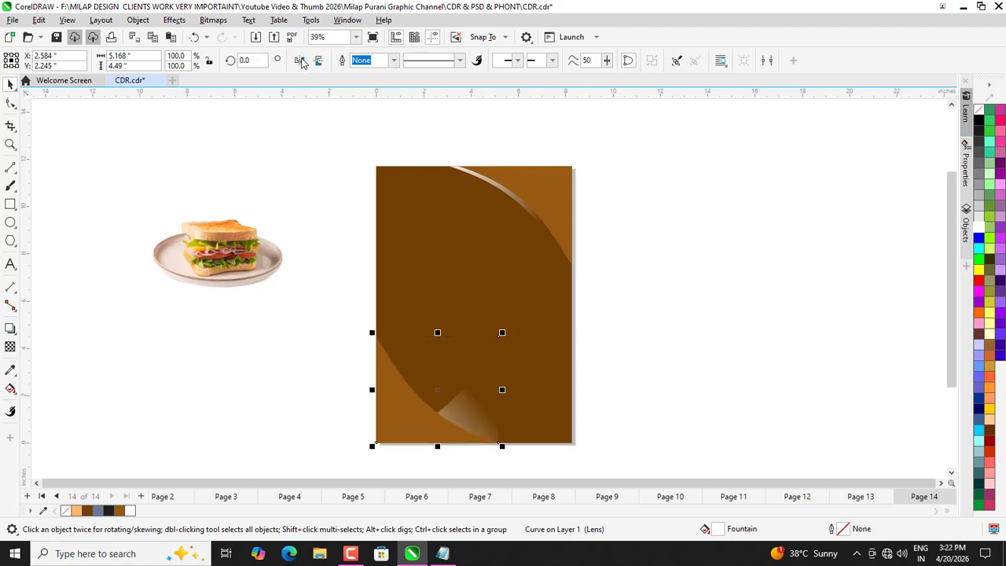
{"action": "left_click", "coordinate": [299, 62]}
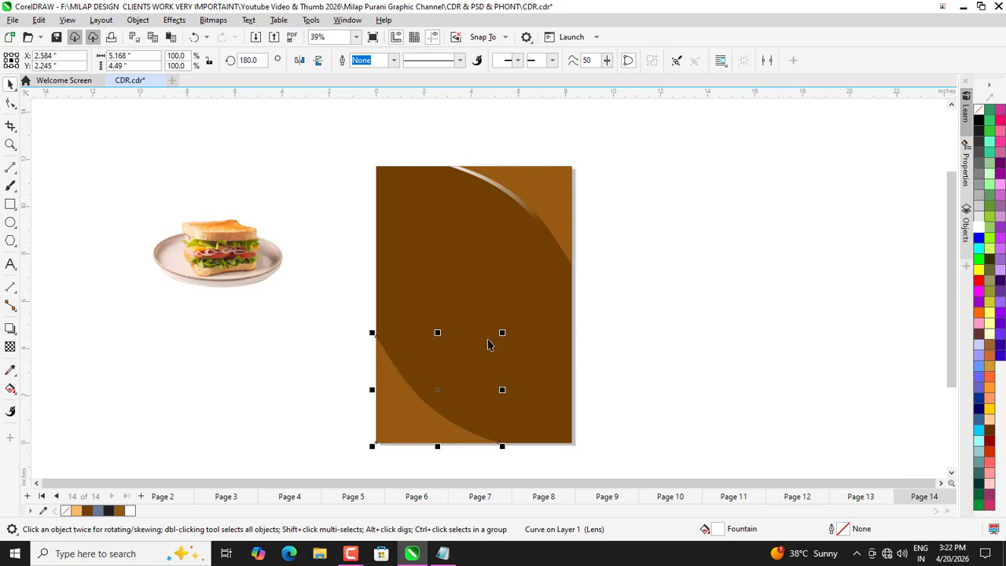
Enlarge the transparent lower-left copy proportionally to slightly over 105% to form a thin light band along the corner shape's curve.
{"action": "left_click_drag", "start_coordinate": [501, 332], "coordinate": [508, 301]}
{"action": "scroll", "coordinate": [506, 347], "scroll_direction": "up", "scroll_amount": 1}
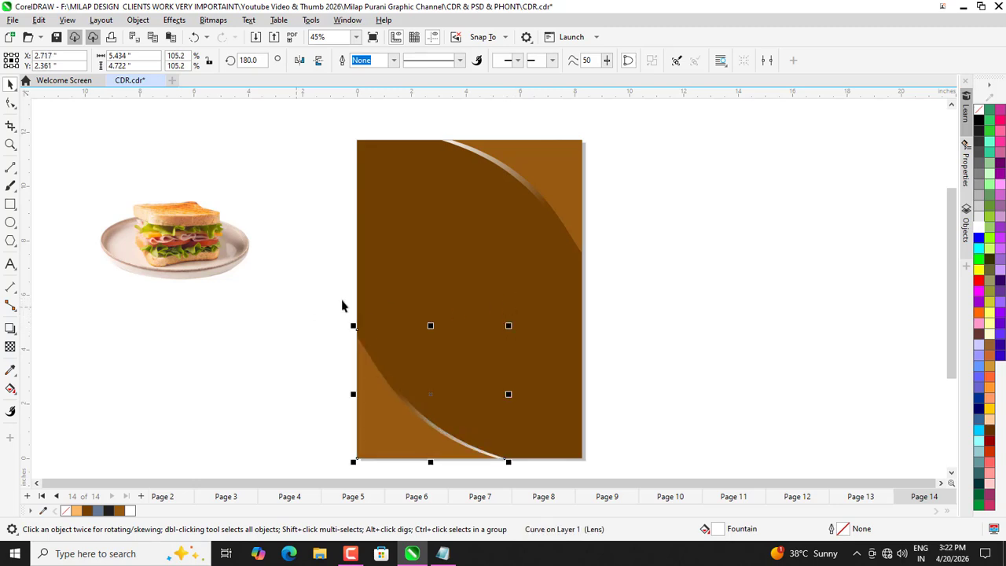
{"action": "scroll", "coordinate": [393, 314], "scroll_direction": "down", "scroll_amount": 1}
{"action": "scroll", "coordinate": [433, 438], "scroll_direction": "up", "scroll_amount": 2}
{"action": "left_click_drag", "start_coordinate": [519, 224], "coordinate": [522, 194]}
{"action": "scroll", "coordinate": [449, 292], "scroll_direction": "down", "scroll_amount": 3}
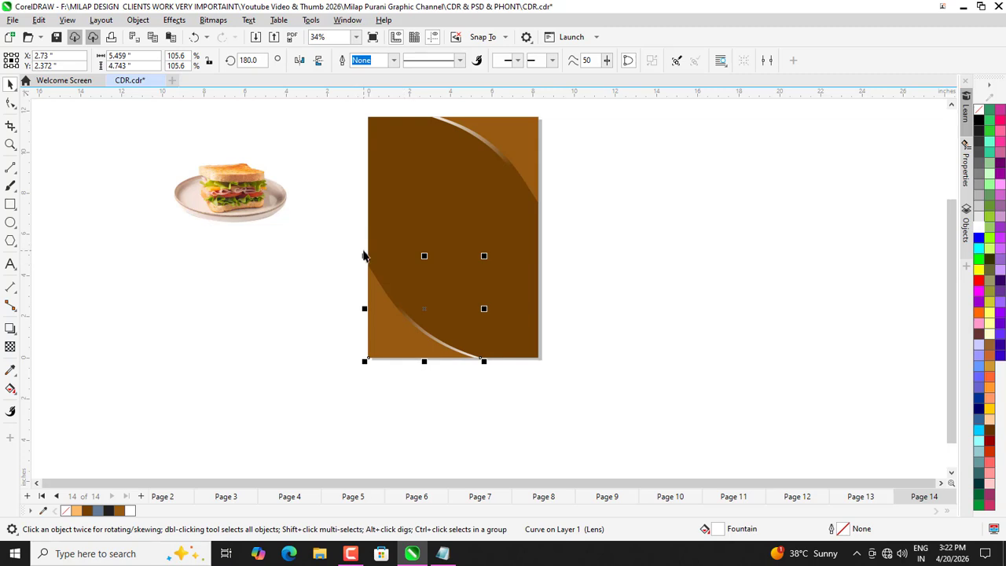
{"action": "left_click_drag", "start_coordinate": [486, 257], "coordinate": [490, 239]}
{"action": "left_click", "coordinate": [203, 357]}
Group the upper-right corner shape with its light band and PowerClip the group inside the background rectangle.
{"action": "scroll", "coordinate": [352, 455], "scroll_direction": "down", "scroll_amount": 2}
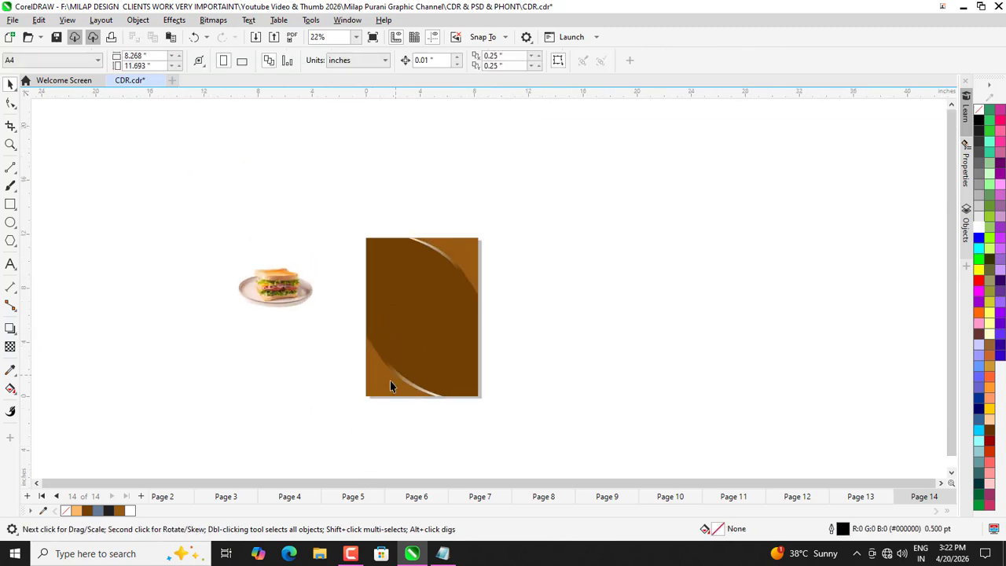
{"action": "scroll", "coordinate": [392, 378], "scroll_direction": "up", "scroll_amount": 2}
{"action": "left_click", "coordinate": [211, 236]}
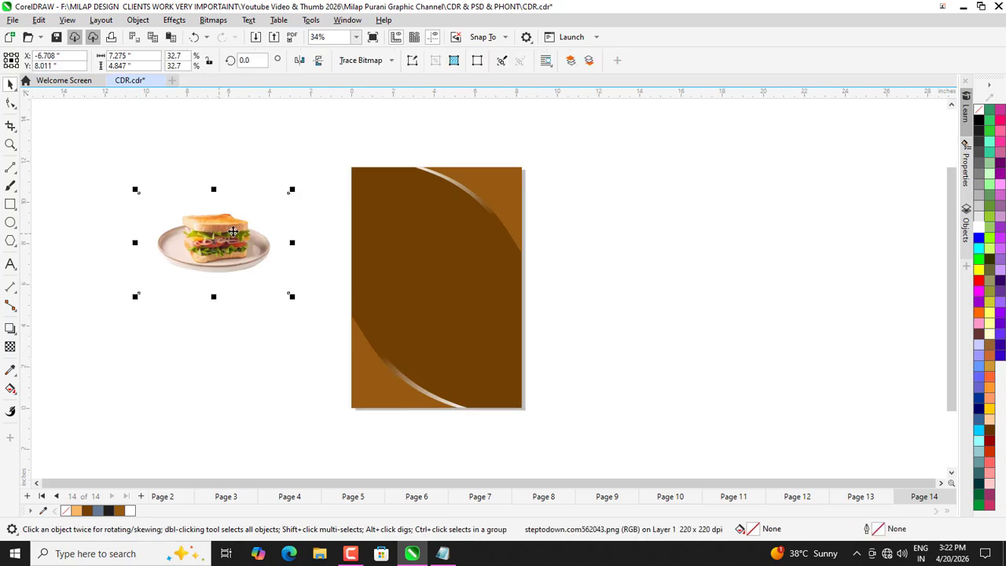
{"action": "left_click", "coordinate": [450, 166]}
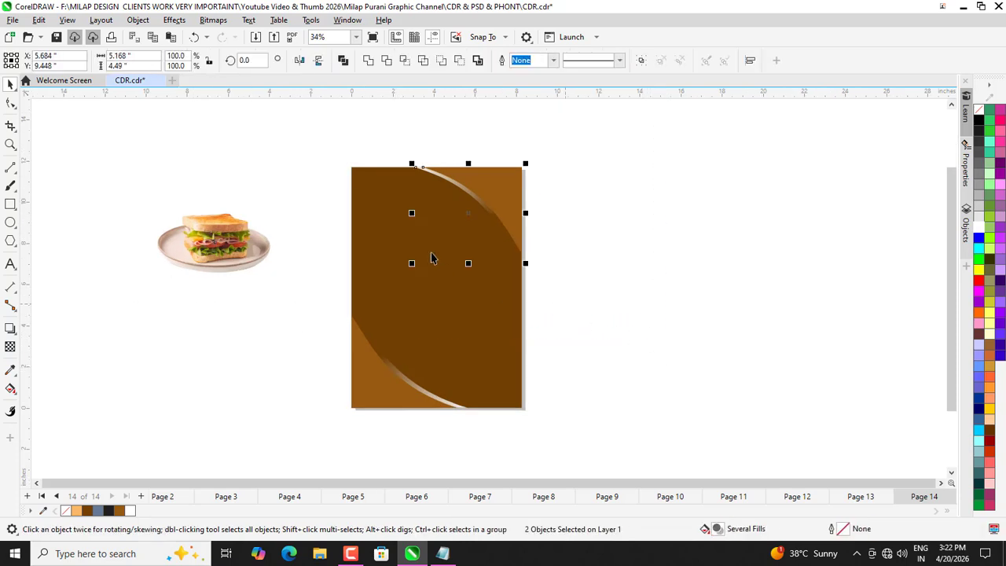
{"action": "key", "text": "ctrl+g"}
{"action": "right_click", "coordinate": [490, 342]}
{"action": "left_click", "coordinate": [540, 321]}
{"action": "left_click", "coordinate": [413, 330]}
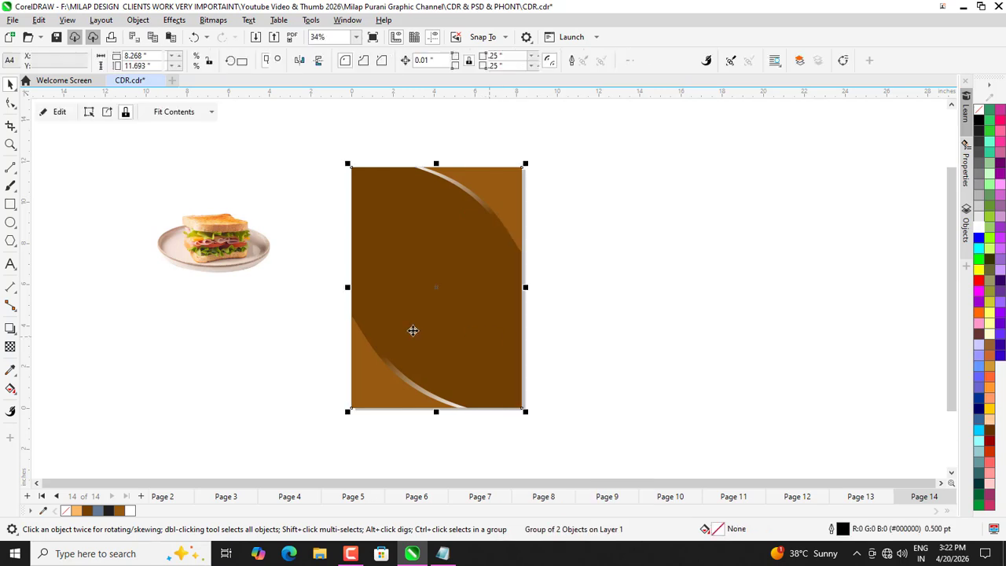
Group the lower-left corner shape with its light band and PowerClip the group inside the background rectangle.
{"action": "left_click_drag", "start_coordinate": [323, 288], "coordinate": [548, 460]}
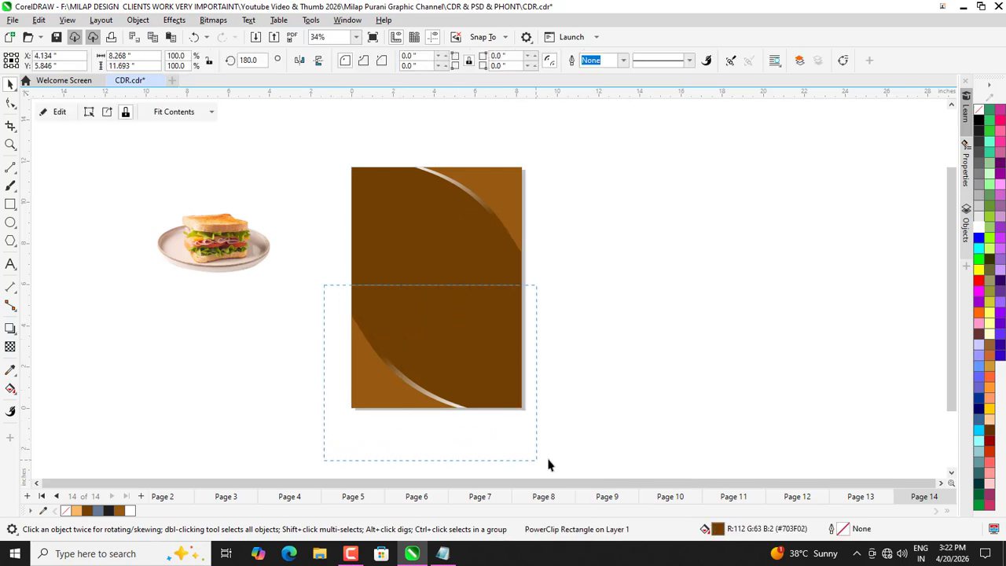
{"action": "key", "text": "ctrl+g"}
{"action": "right_click", "coordinate": [361, 353]}
{"action": "left_click", "coordinate": [412, 320]}
{"action": "left_click", "coordinate": [385, 326]}
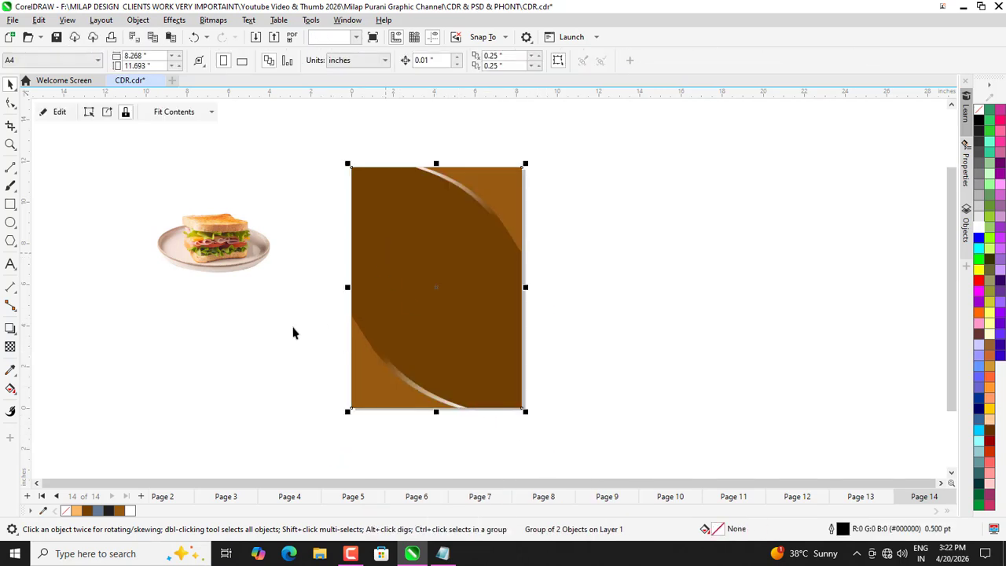
{"action": "left_click", "coordinate": [307, 252]}
Place the sandwich image on the poster and center it horizontally and vertically on the background rectangle.
{"action": "scroll", "coordinate": [308, 251], "scroll_direction": "up", "scroll_amount": 1}
{"action": "left_click_drag", "start_coordinate": [223, 246], "coordinate": [504, 314]}
{"action": "scroll", "coordinate": [453, 309], "scroll_direction": "down", "scroll_amount": 1}
{"action": "left_click", "coordinate": [441, 218]}
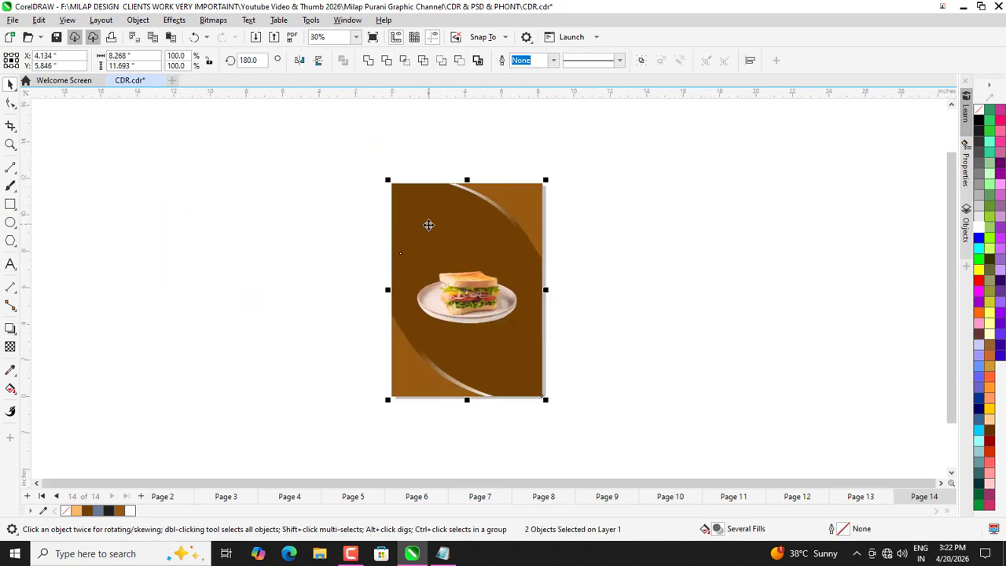
{"action": "left_click", "coordinate": [274, 279]}
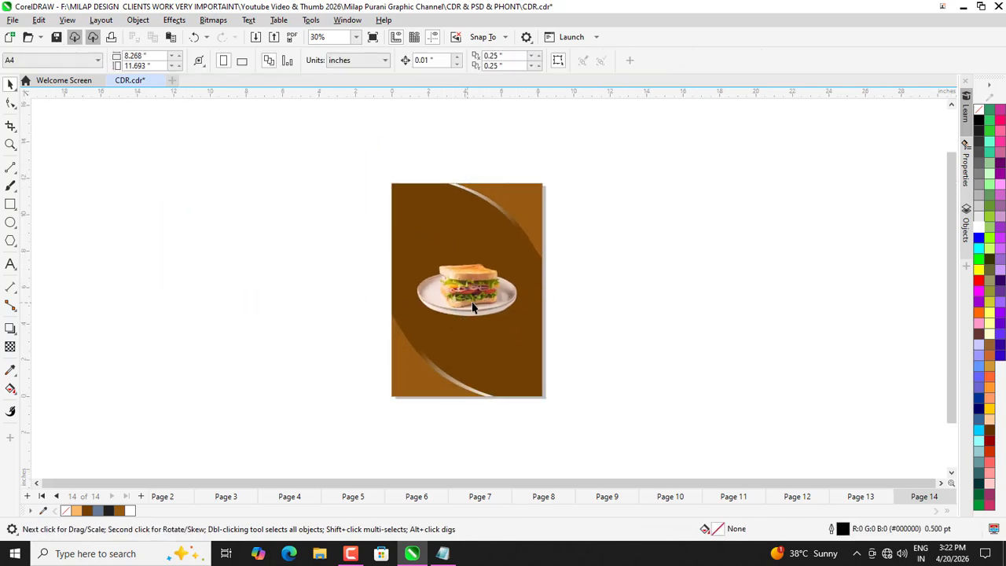
{"action": "left_click", "coordinate": [309, 334]}
Shift the sandwich image slightly down to about X 4.16 in, Y 5.716 in.
{"action": "scroll", "coordinate": [464, 311], "scroll_direction": "up", "scroll_amount": 2}
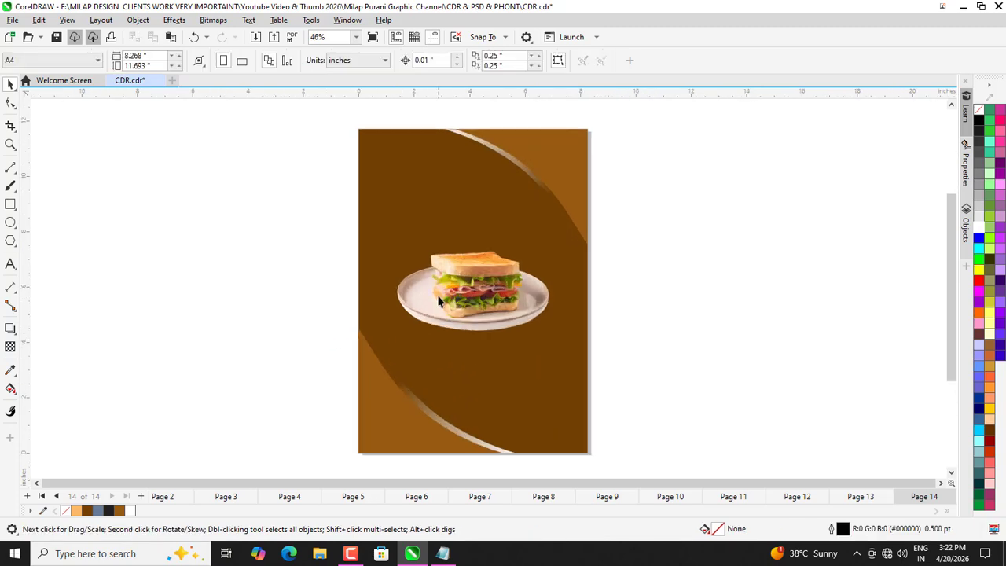
{"action": "left_click", "coordinate": [441, 298]}
{"action": "left_click", "coordinate": [300, 305]}
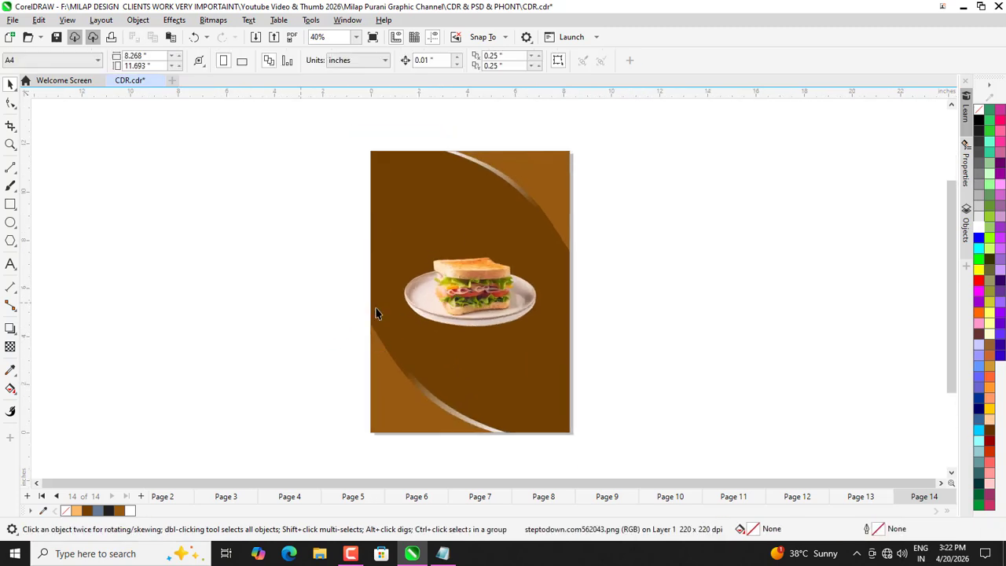
{"action": "left_click", "coordinate": [463, 288]}
{"action": "left_click_drag", "start_coordinate": [456, 296], "coordinate": [459, 303]}
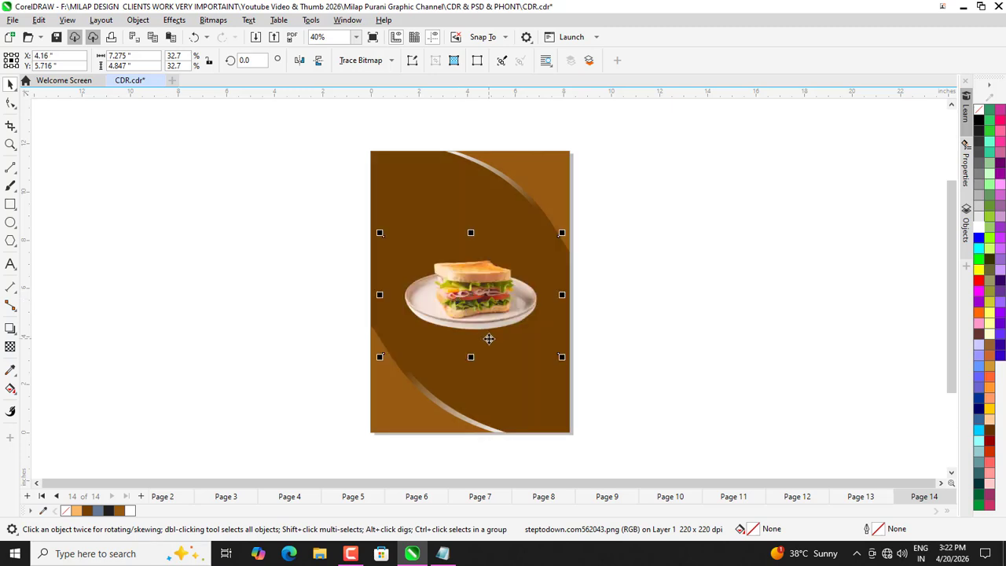
{"action": "left_click", "coordinate": [265, 304]}
Copy the line "Vegetable Sandwich" from the TX file in Notepad and return to the CorelDRAW poster.
{"action": "left_click", "coordinate": [443, 553]}
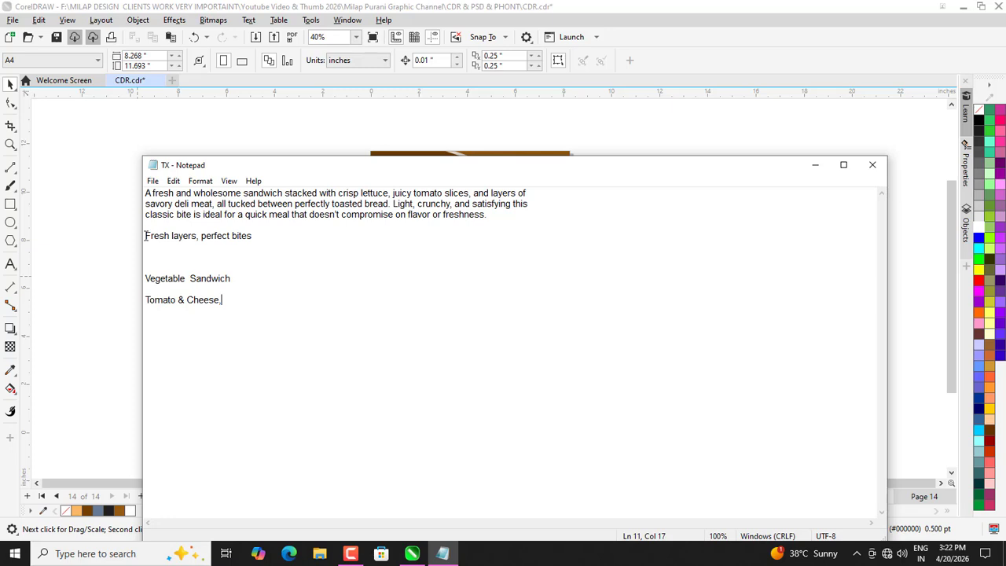
{"action": "left_click_drag", "start_coordinate": [146, 236], "coordinate": [277, 245]}
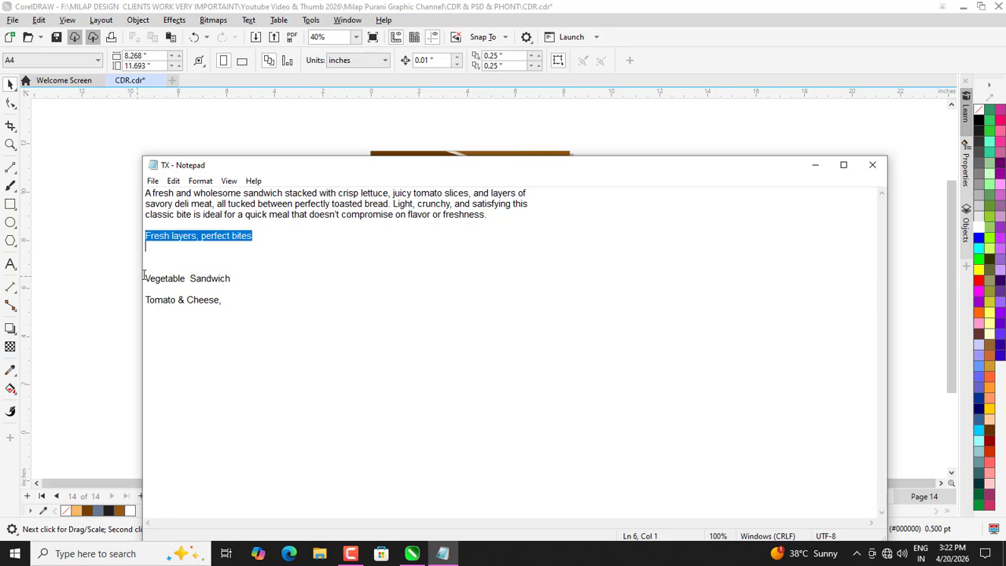
{"action": "left_click", "coordinate": [244, 266]}
{"action": "left_click", "coordinate": [251, 287], "text": "shift"}
{"action": "key", "text": "ctrl+c"}
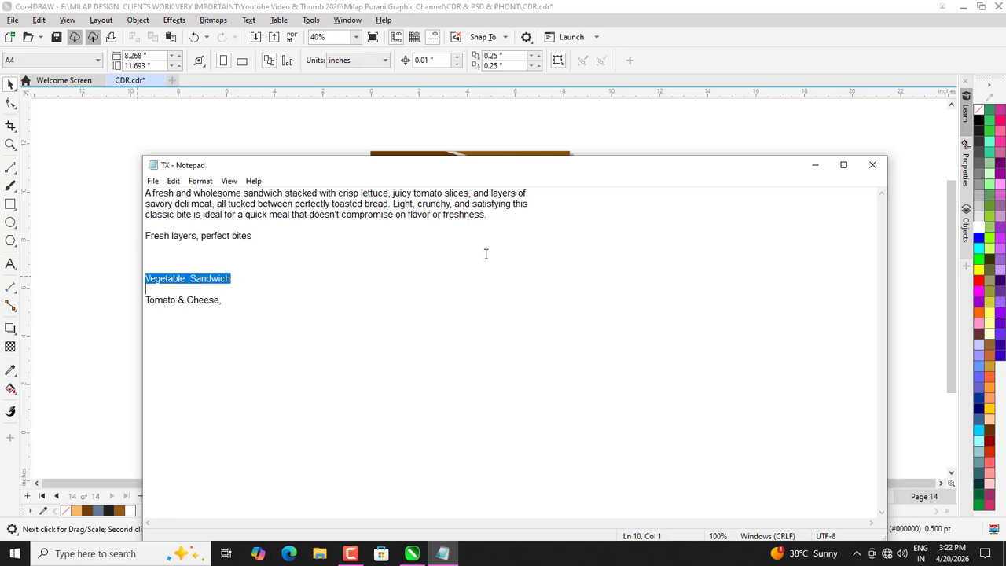
{"action": "left_click", "coordinate": [815, 165]}
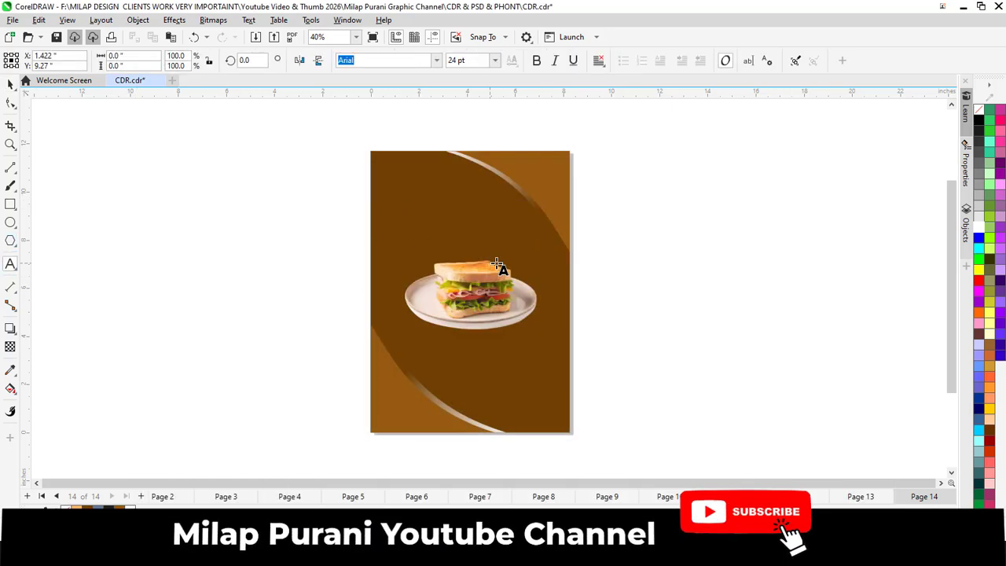
Paste the copied "Vegetable Sandwich" text above the sandwich, fill it white and enlarge it to about 5.07 in wide.
{"action": "key", "text": "ctrl+v"}
{"action": "left_click", "coordinate": [11, 84]}
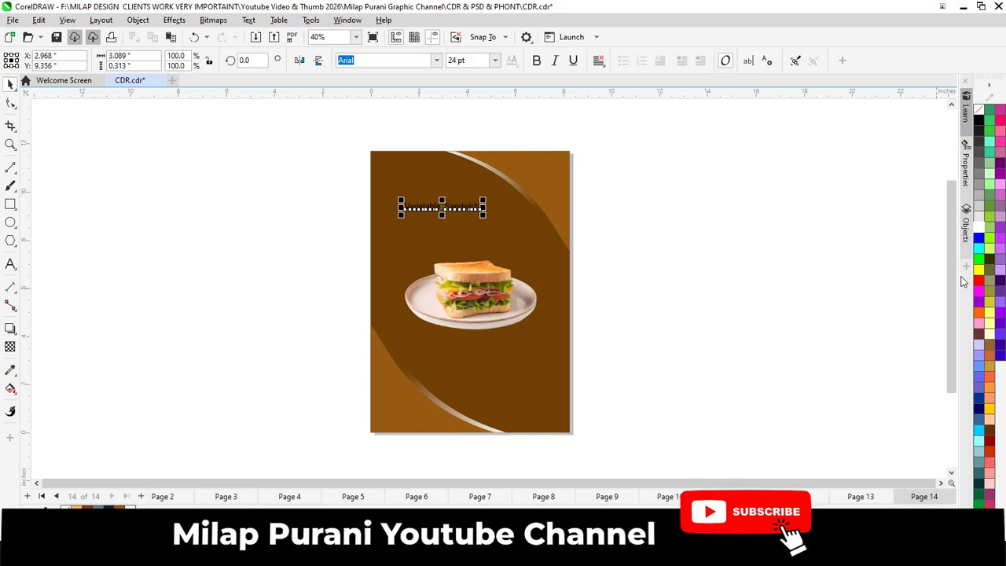
{"action": "left_click", "coordinate": [979, 227]}
{"action": "left_click_drag", "start_coordinate": [479, 217], "coordinate": [546, 291]}
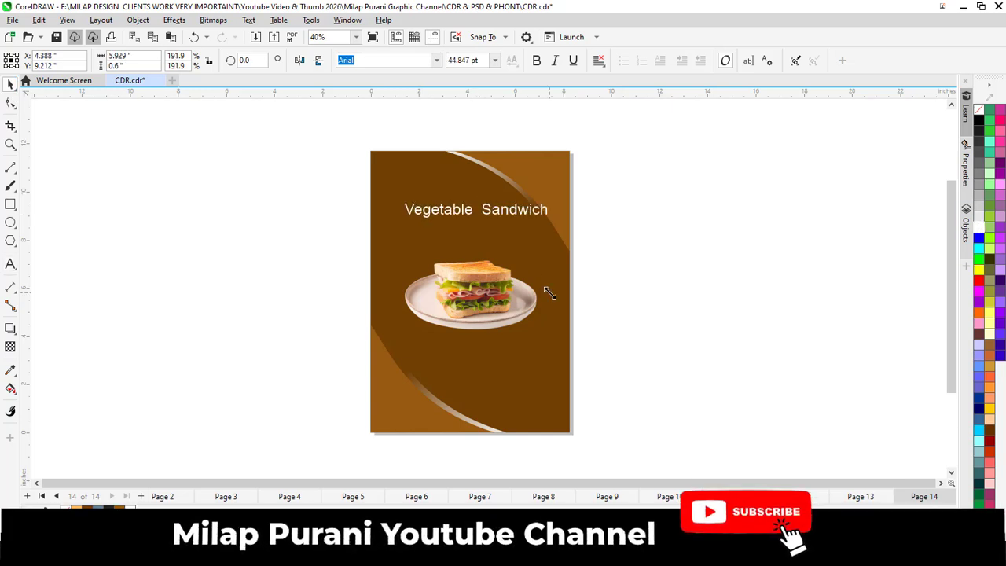
{"action": "scroll", "coordinate": [298, 293], "scroll_direction": "down", "scroll_amount": 3}
{"action": "scroll", "coordinate": [443, 294], "scroll_direction": "up", "scroll_amount": 3}
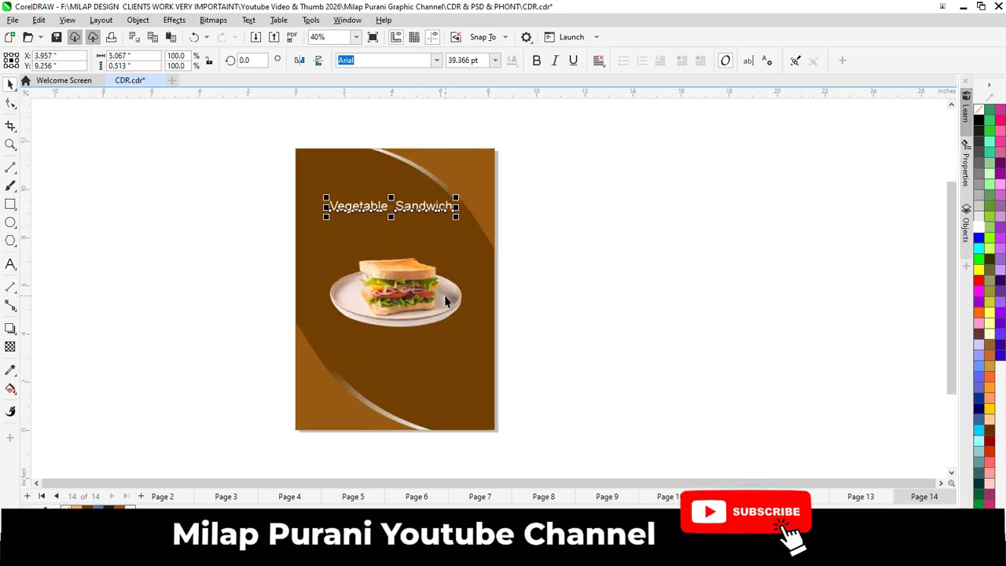
Set the font of the "Vegetable Sandwich" text to Gotham Bold.
{"action": "scroll", "coordinate": [463, 155], "scroll_direction": "up", "scroll_amount": 1}
{"action": "scroll", "coordinate": [483, 150], "scroll_direction": "up", "scroll_amount": 1}
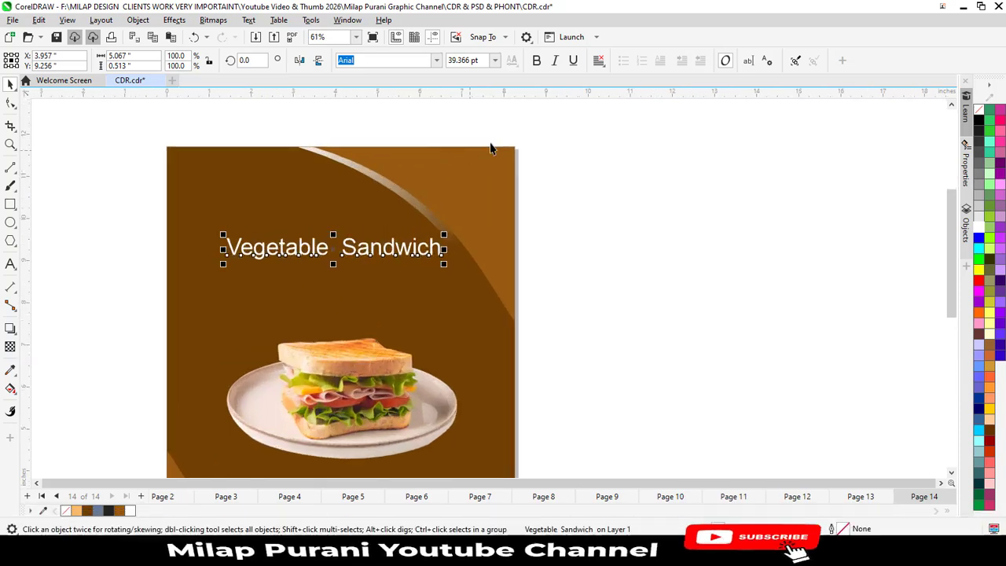
{"action": "left_click", "coordinate": [438, 61]}
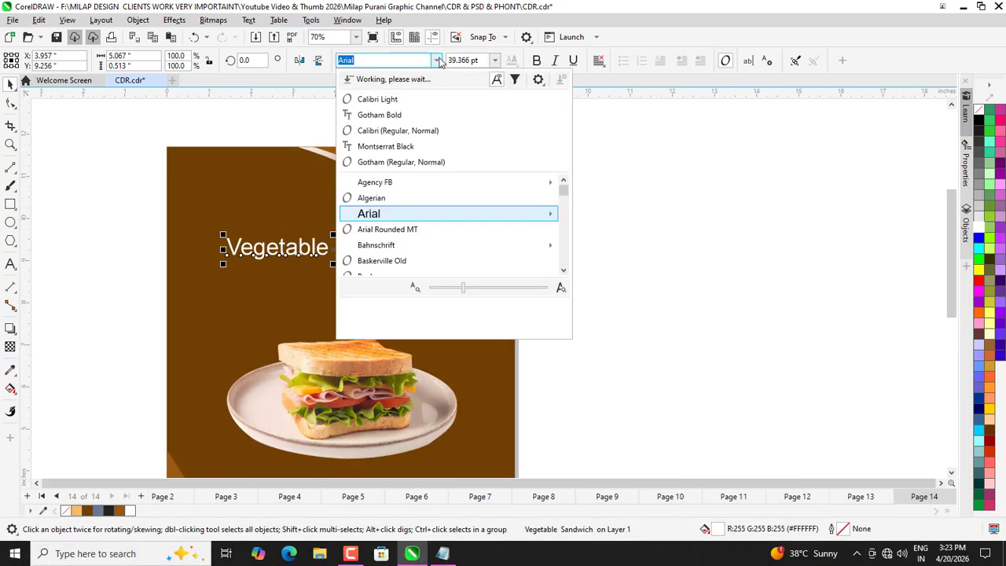
{"action": "left_click", "coordinate": [409, 114]}
{"action": "scroll", "coordinate": [447, 182], "scroll_direction": "down", "scroll_amount": 2}
{"action": "left_click", "coordinate": [628, 251]}
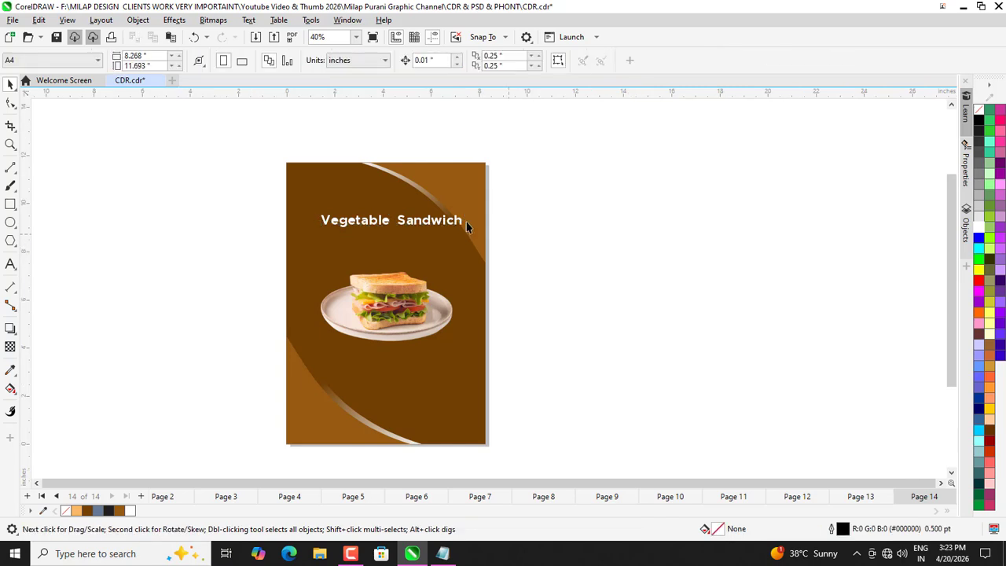
Move "Sandwich" onto a second line under "Vegetable" and break the lines into separate text objects.
{"action": "scroll", "coordinate": [437, 221], "scroll_direction": "up", "scroll_amount": 2}
{"action": "left_click", "coordinate": [381, 219]}
{"action": "double_click", "coordinate": [382, 219]}
{"action": "key", "text": "Return"}
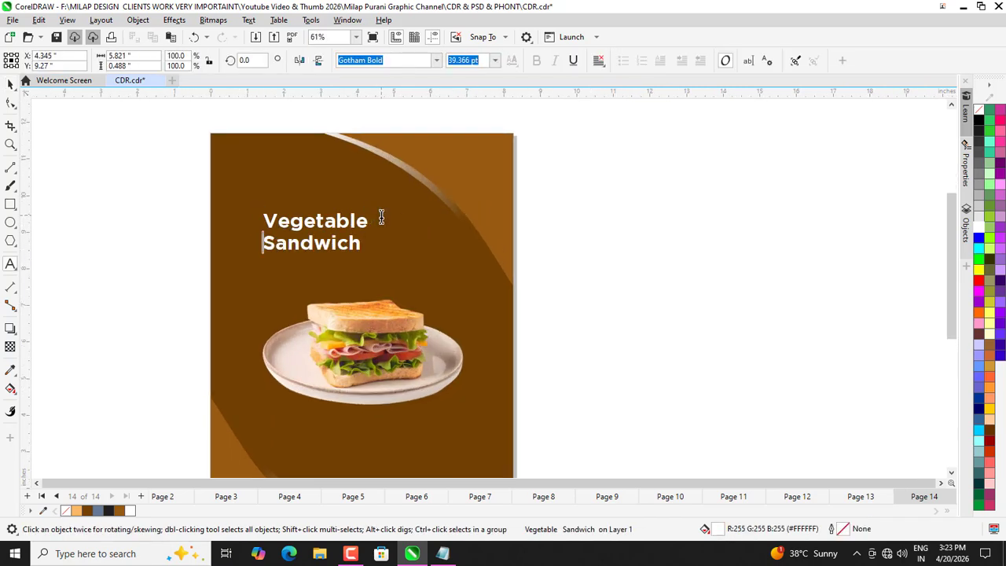
{"action": "left_click", "coordinate": [8, 85]}
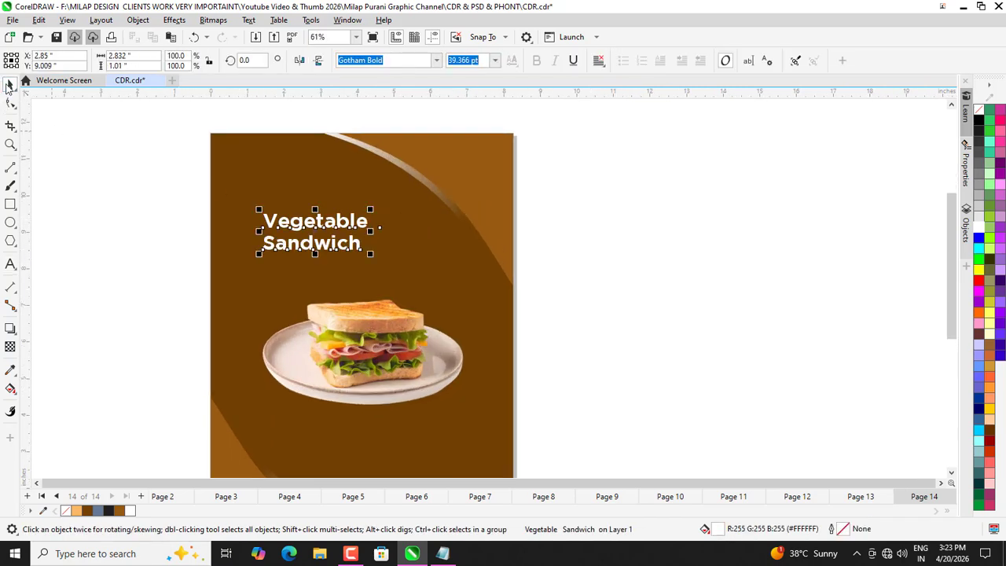
{"action": "left_click", "coordinate": [99, 149]}
Scale the "Vegetable" line down to about 21 pt above "Sandwich".
{"action": "scroll", "coordinate": [296, 226], "scroll_direction": "up", "scroll_amount": 2}
{"action": "left_click", "coordinate": [401, 209]}
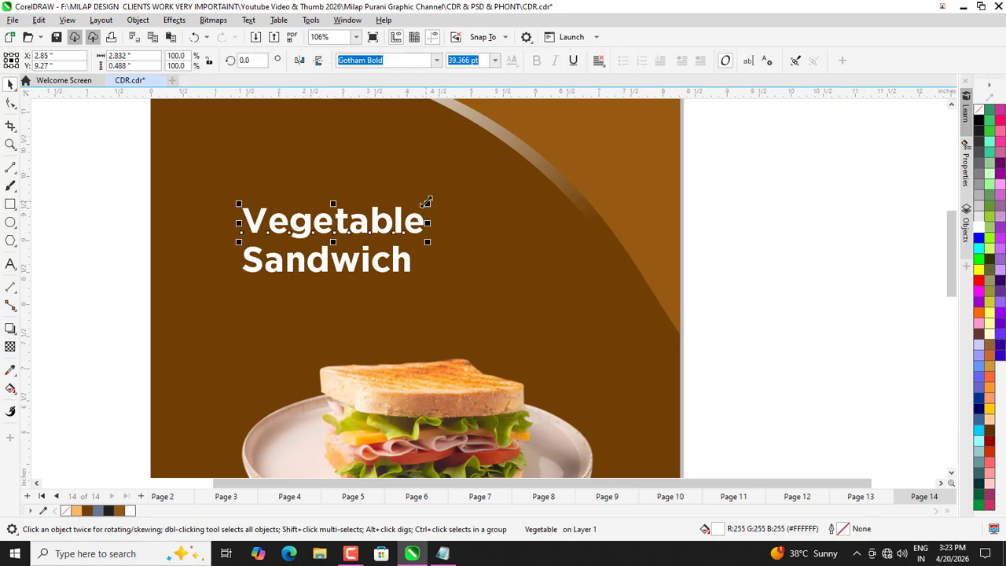
{"action": "left_click_drag", "start_coordinate": [425, 203], "coordinate": [342, 187]}
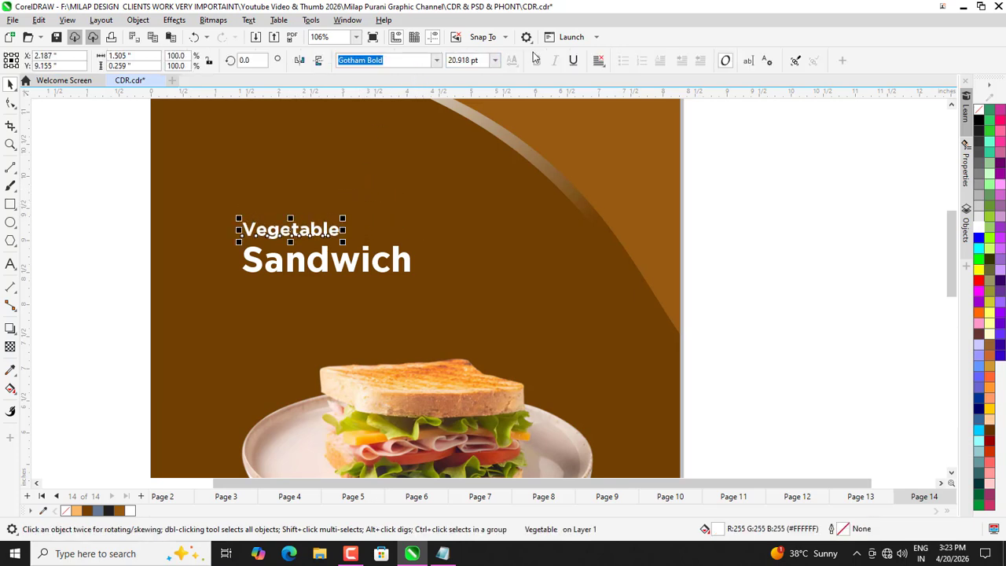
Set the font of the "Vegetable" line to Gotham (Regular, Normal).
{"action": "left_click", "coordinate": [436, 60]}
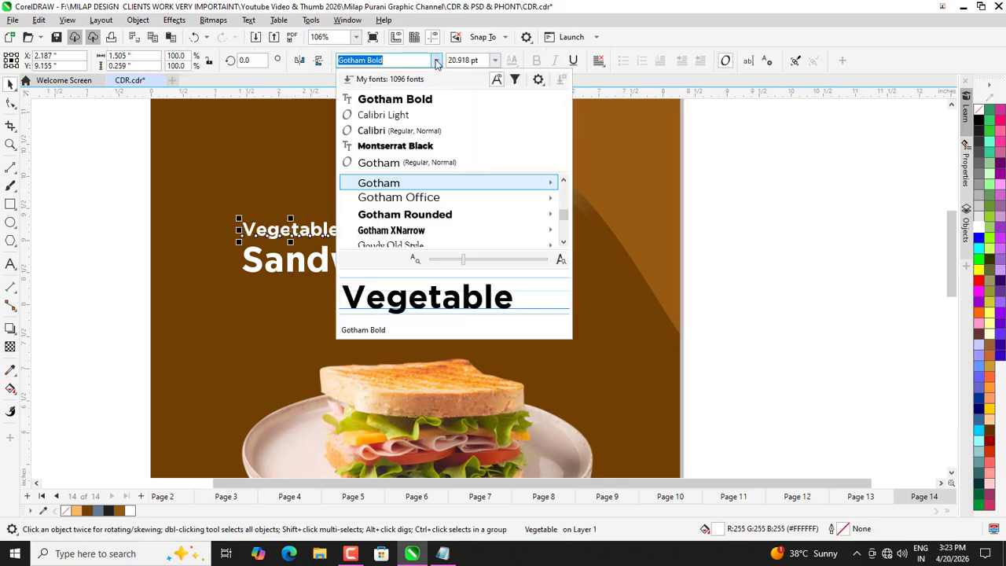
{"action": "left_click", "coordinate": [384, 131]}
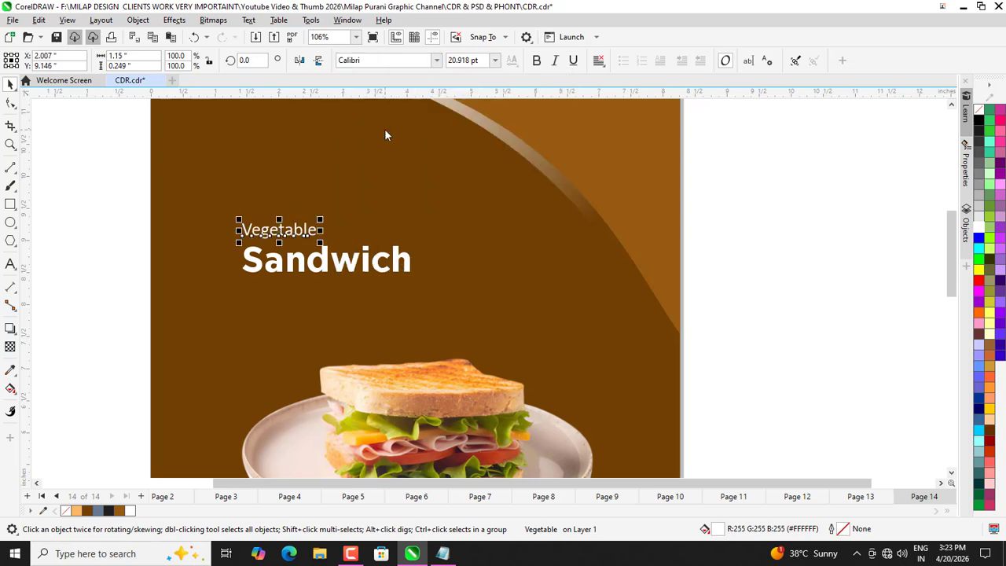
{"action": "left_click", "coordinate": [437, 61]}
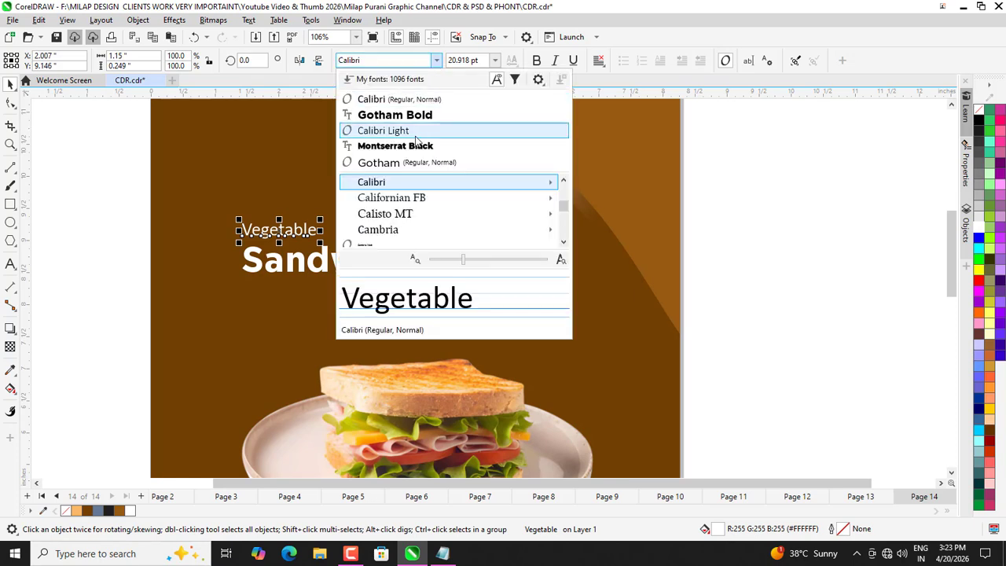
{"action": "left_click", "coordinate": [397, 164]}
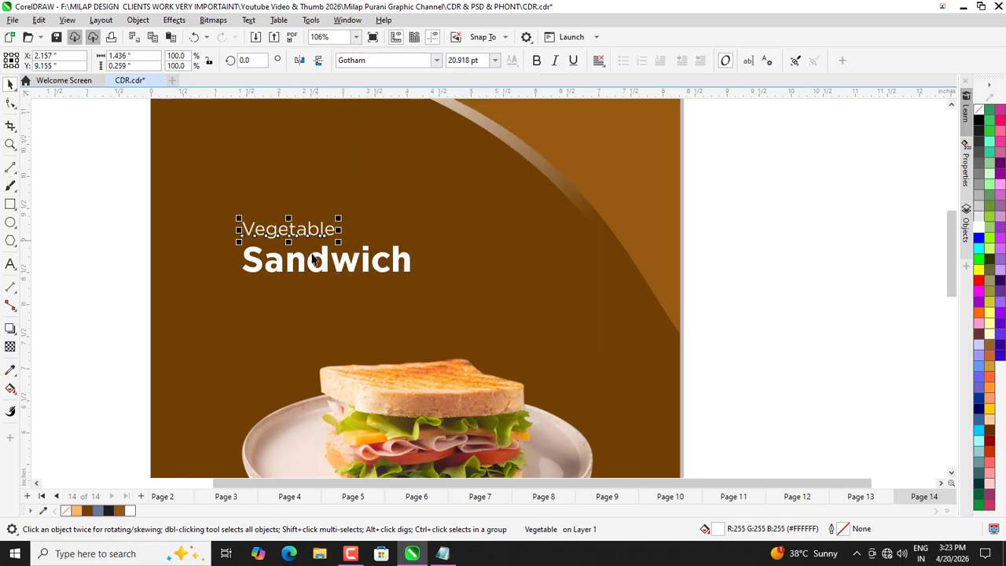
Enlarge the "Vegetable" and "Sandwich" lines together to about 4.5 in wide and group them.
{"action": "left_click", "coordinate": [311, 262], "text": "shift"}
{"action": "scroll", "coordinate": [361, 253], "scroll_direction": "down", "scroll_amount": 3}
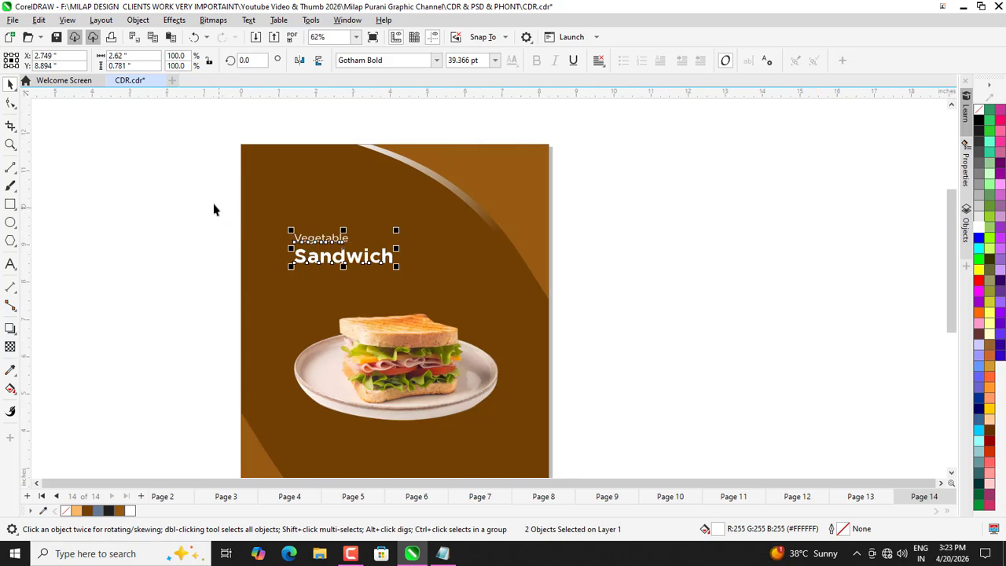
{"action": "left_click_drag", "start_coordinate": [214, 204], "coordinate": [463, 293]}
{"action": "key", "text": "ctrl+g"}
{"action": "scroll", "coordinate": [452, 275], "scroll_direction": "down", "scroll_amount": 2}
{"action": "left_click", "coordinate": [209, 233]}
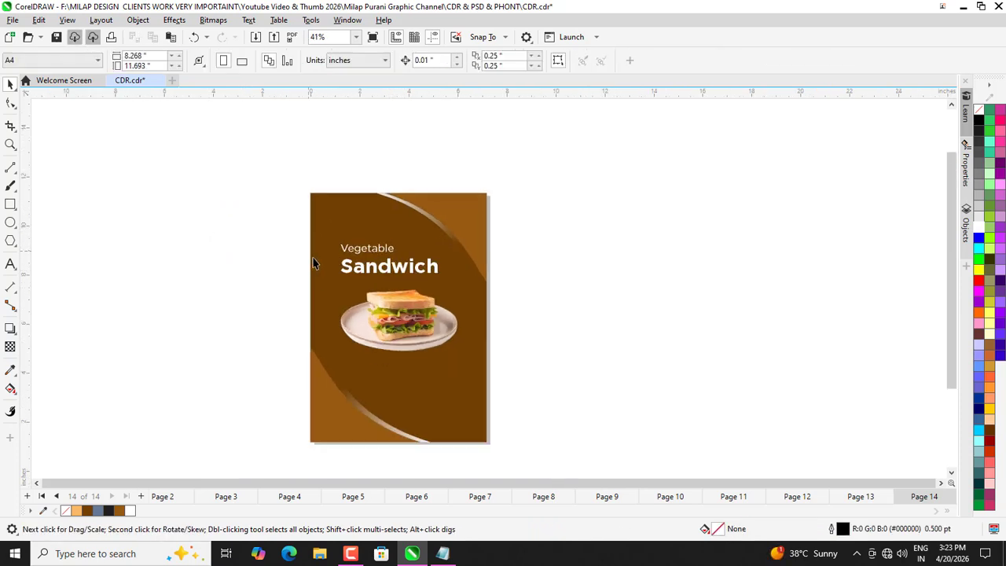
Move the sandwich image down to about X 4.26 in, Y 5.33 in.
{"action": "scroll", "coordinate": [377, 313], "scroll_direction": "up", "scroll_amount": 2}
{"action": "left_click", "coordinate": [369, 305]}
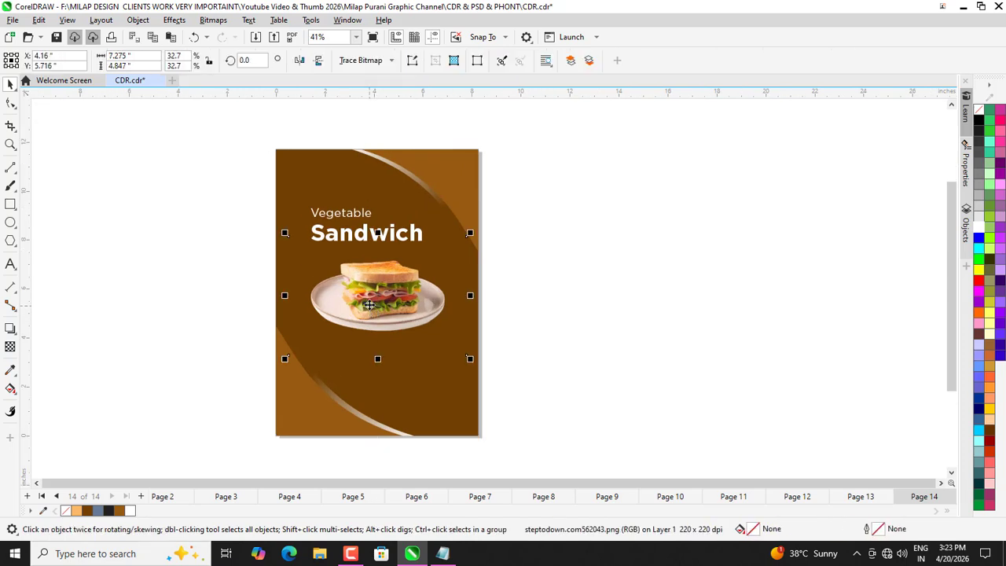
{"action": "left_click_drag", "start_coordinate": [370, 305], "coordinate": [373, 314]}
Take the lower-left corner group out of the background's PowerClip and place it on the blank area beside the page.
{"action": "left_click", "coordinate": [292, 404], "text": "ctrl"}
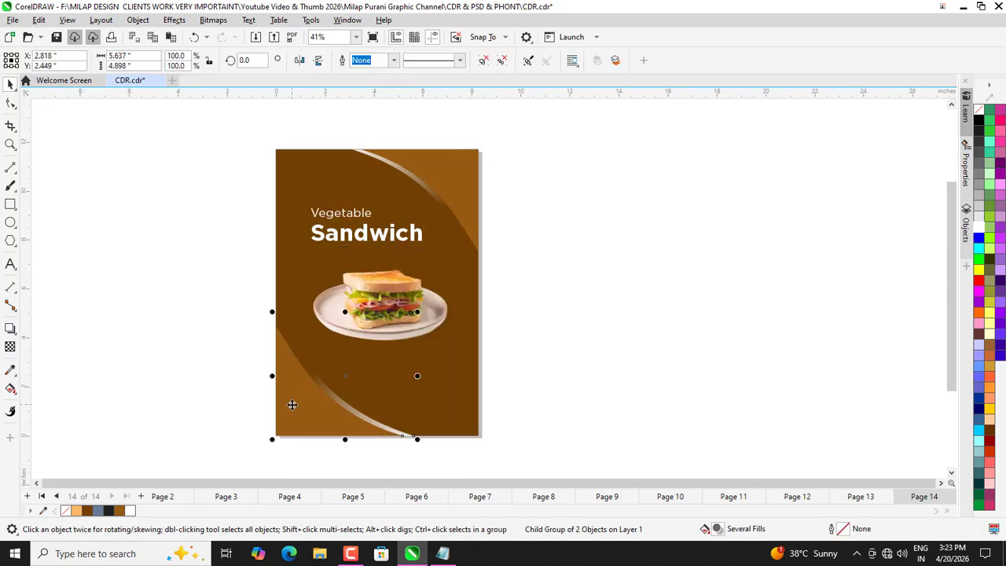
{"action": "key", "text": "Delete"}
{"action": "scroll", "coordinate": [343, 349], "scroll_direction": "down", "scroll_amount": 2}
{"action": "scroll", "coordinate": [314, 386], "scroll_direction": "up", "scroll_amount": 1}
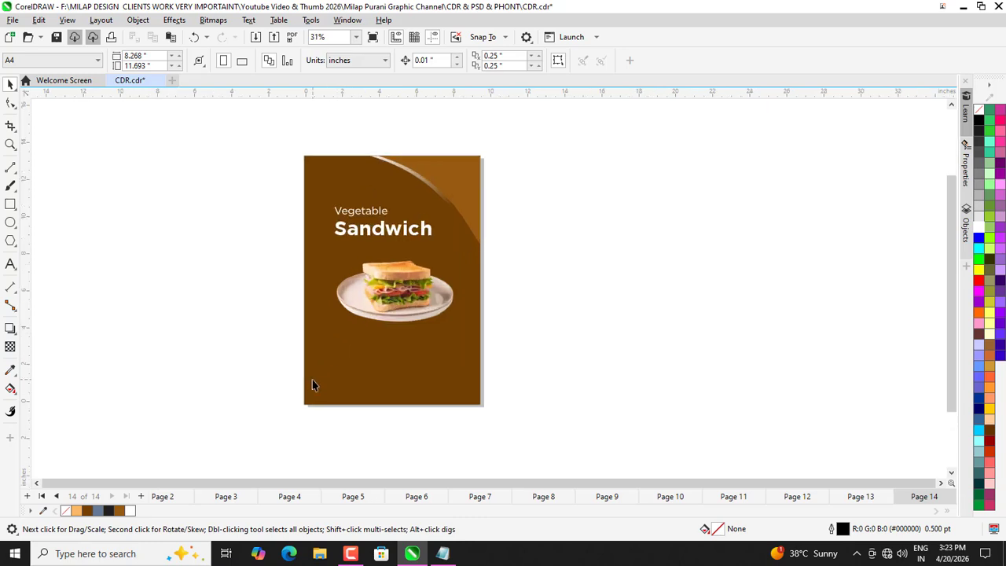
{"action": "key", "text": "ctrl+v"}
{"action": "left_click_drag", "start_coordinate": [310, 367], "coordinate": [654, 337]}
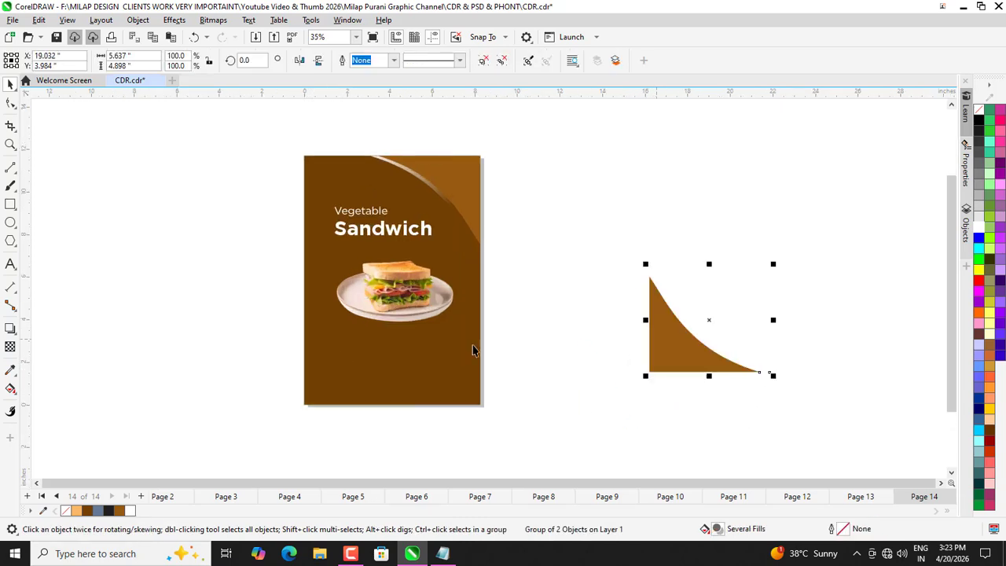
Enlarge the sandwich image proportionally to 36% scale, about 8.01 in wide.
{"action": "left_click", "coordinate": [248, 302]}
{"action": "scroll", "coordinate": [328, 293], "scroll_direction": "up", "scroll_amount": 1}
{"action": "left_click", "coordinate": [386, 307]}
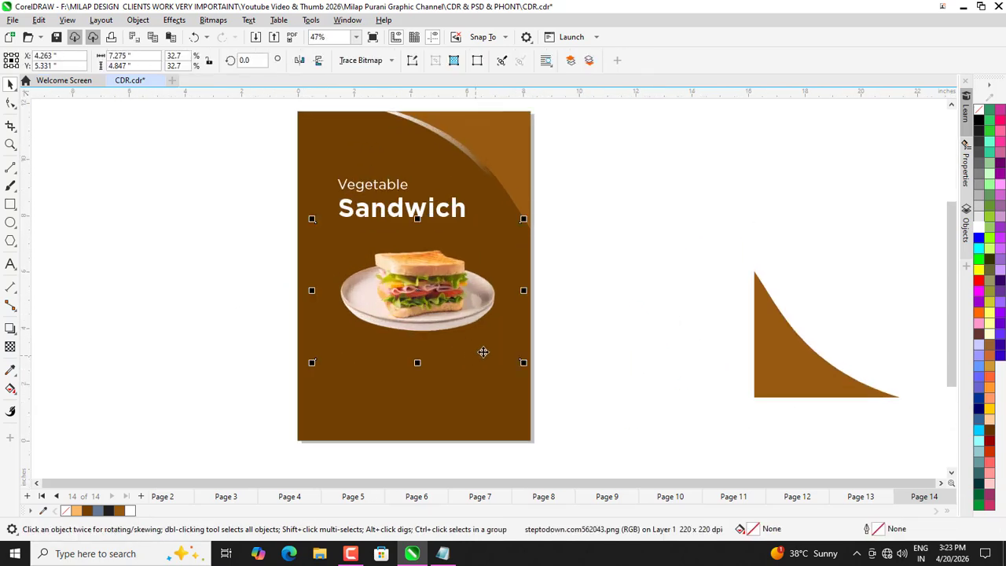
{"action": "left_click_drag", "start_coordinate": [522, 360], "coordinate": [532, 367]}
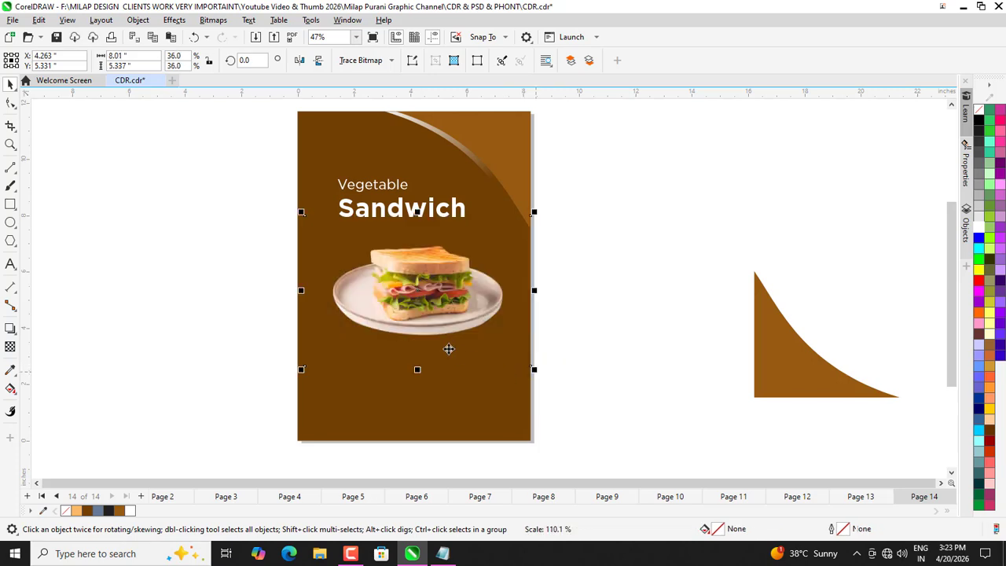
Shift the sandwich image down to about Y 5.11 in and center it horizontally on the background rectangle.
{"action": "left_click_drag", "start_coordinate": [424, 323], "coordinate": [418, 324]}
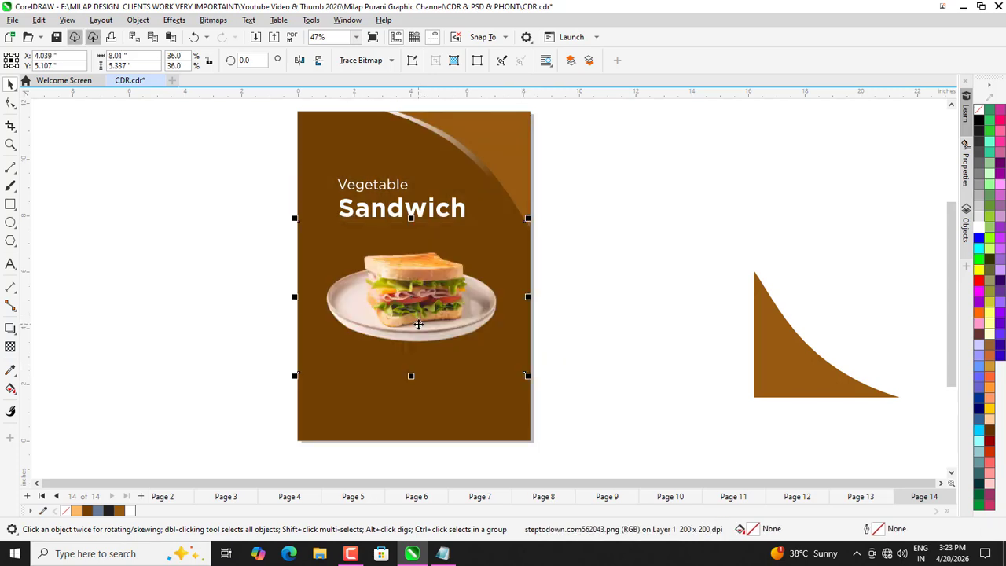
{"action": "left_click", "coordinate": [379, 424]}
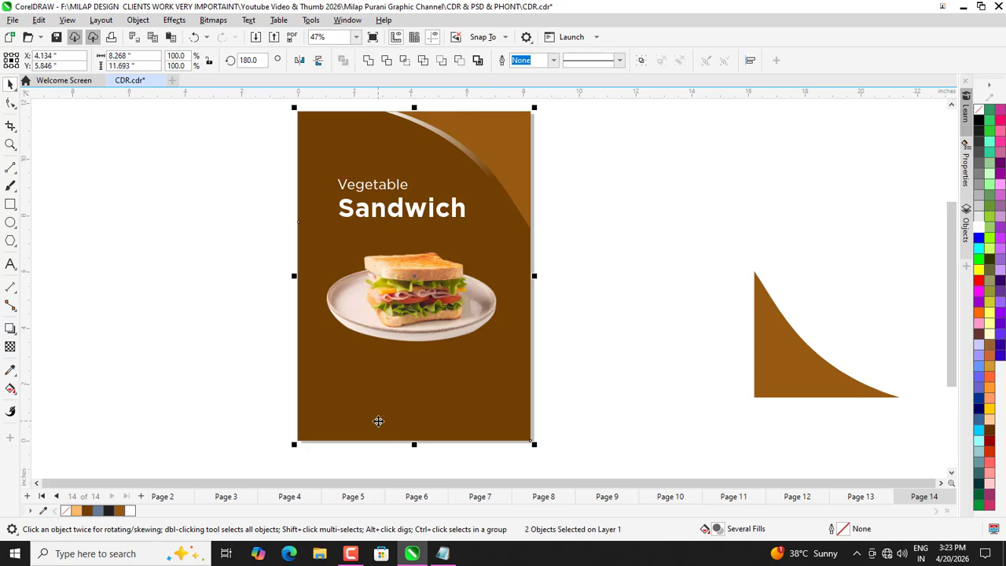
{"action": "left_click", "coordinate": [217, 337]}
{"action": "scroll", "coordinate": [395, 303], "scroll_direction": "up", "scroll_amount": 1}
{"action": "scroll", "coordinate": [395, 303], "scroll_direction": "down", "scroll_amount": 3}
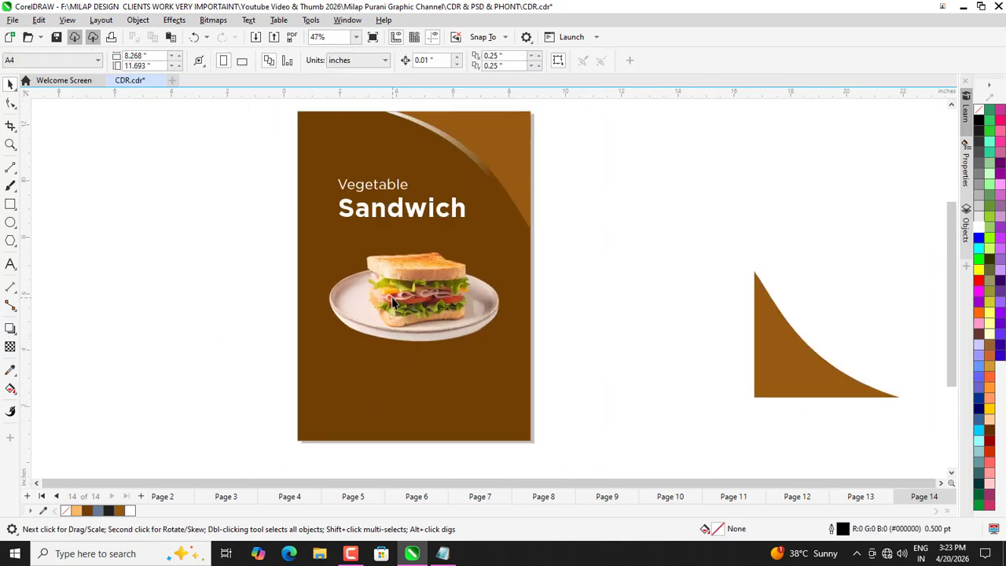
Add a black drop shadow to the "Sandwich" text, running horizontally from its first letter to its last.
{"action": "left_click", "coordinate": [355, 209]}
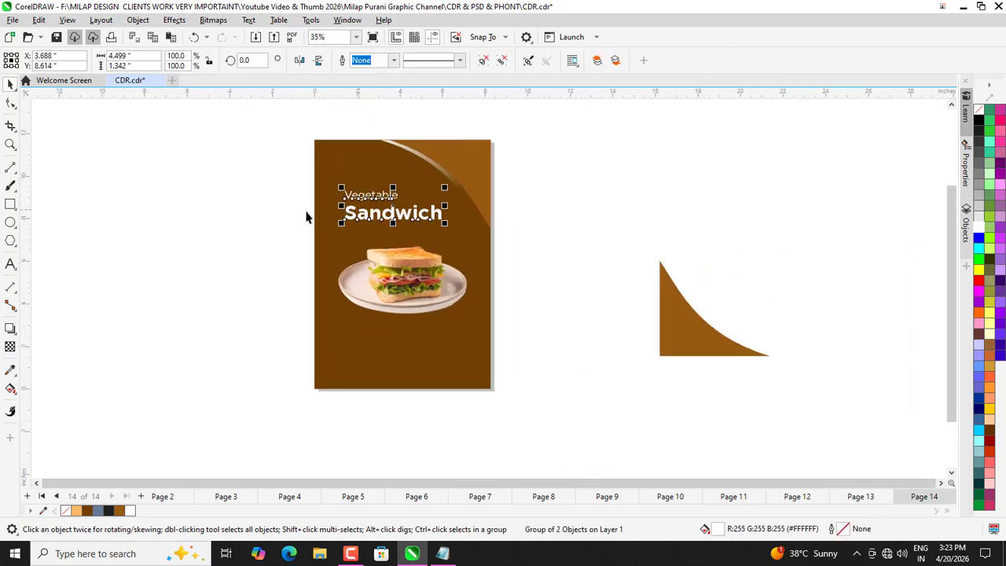
{"action": "left_click", "coordinate": [306, 215]}
{"action": "scroll", "coordinate": [322, 213], "scroll_direction": "up", "scroll_amount": 5}
{"action": "left_click", "coordinate": [366, 217]}
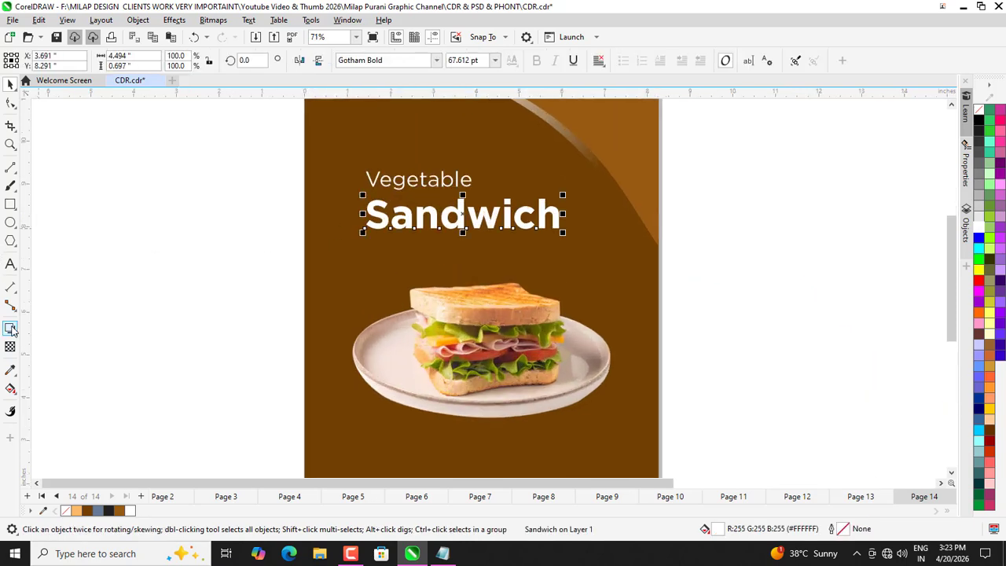
{"action": "left_click", "coordinate": [10, 329]}
{"action": "scroll", "coordinate": [421, 189], "scroll_direction": "up", "scroll_amount": 4}
{"action": "left_click_drag", "start_coordinate": [324, 234], "coordinate": [655, 243]}
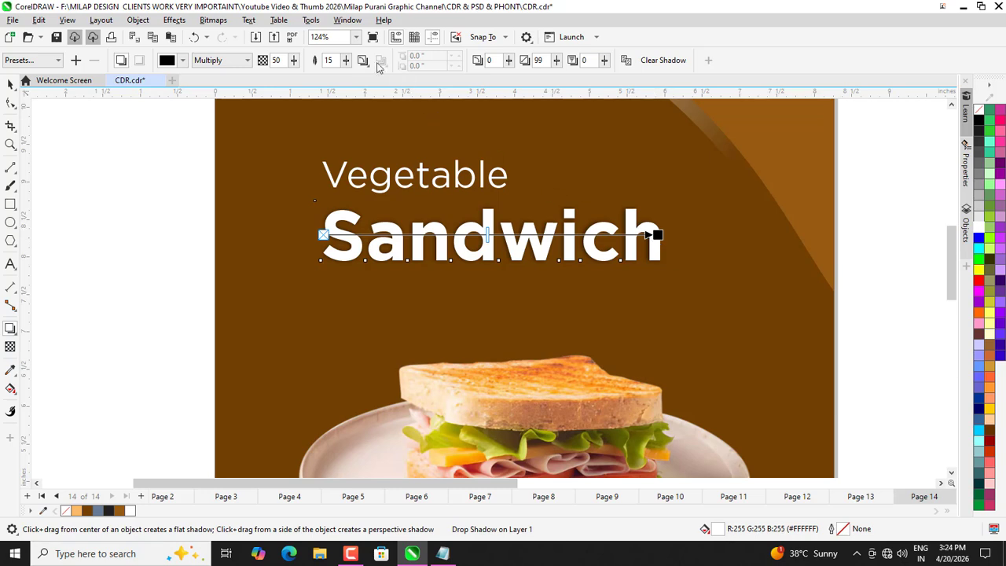
Set the "Sandwich" text's shadow feathering to 10 and its opacity to 73.
{"action": "left_click", "coordinate": [345, 66]}
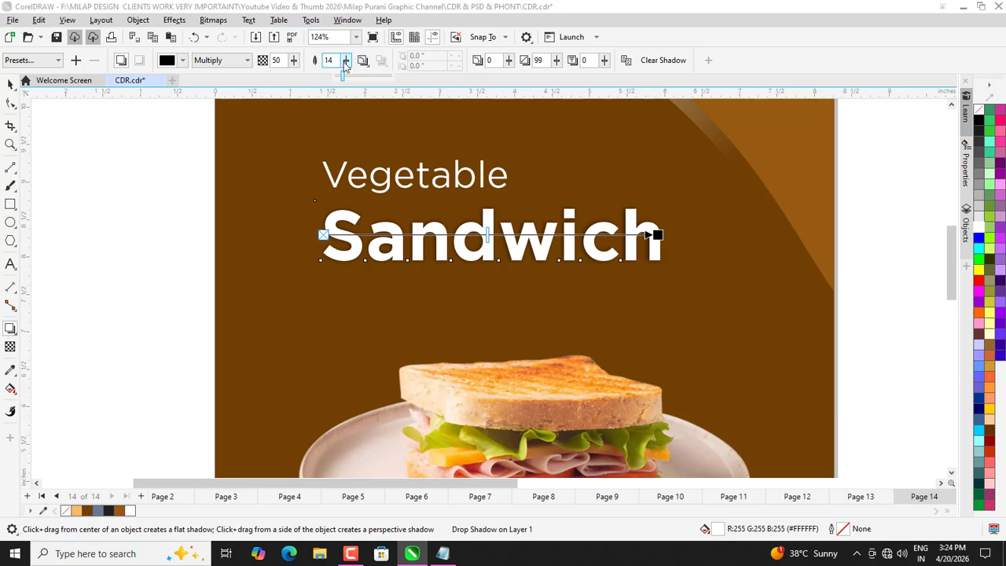
{"action": "left_click_drag", "start_coordinate": [293, 63], "coordinate": [310, 67]}
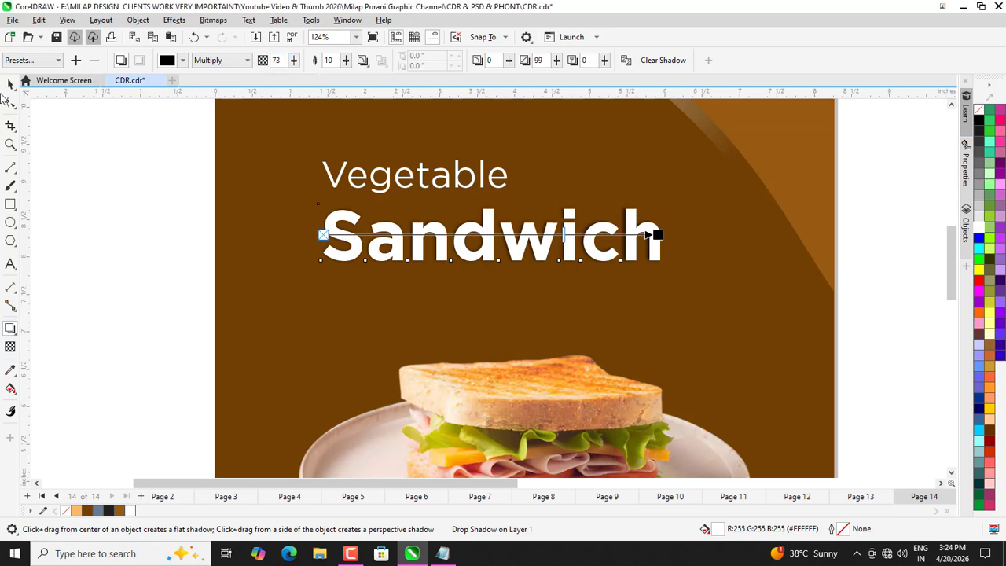
{"action": "left_click", "coordinate": [8, 84]}
{"action": "scroll", "coordinate": [223, 234], "scroll_direction": "down", "scroll_amount": 5}
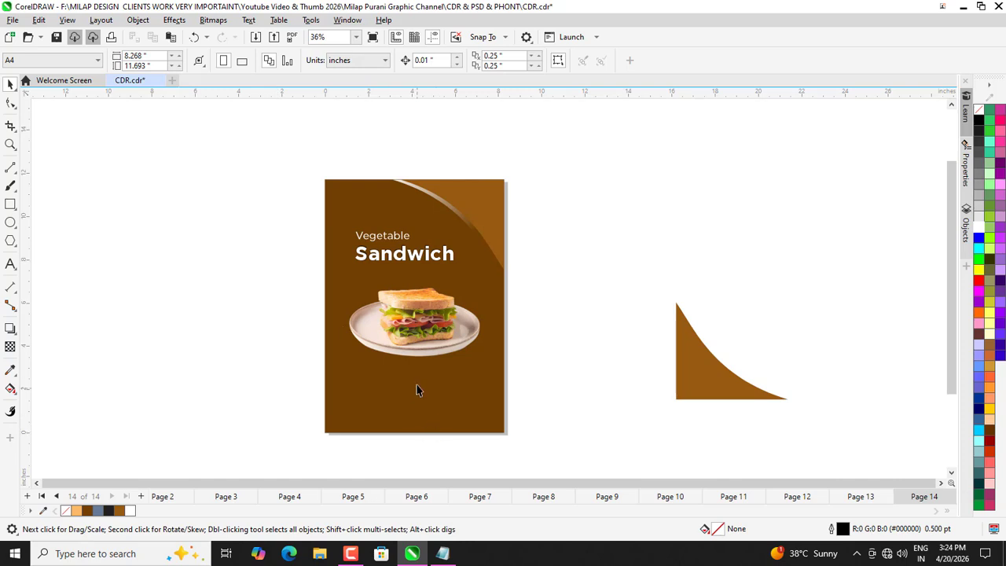
{"action": "left_click", "coordinate": [406, 350]}
{"action": "scroll", "coordinate": [413, 382], "scroll_direction": "down", "scroll_amount": 1}
{"action": "left_click", "coordinate": [183, 353]}
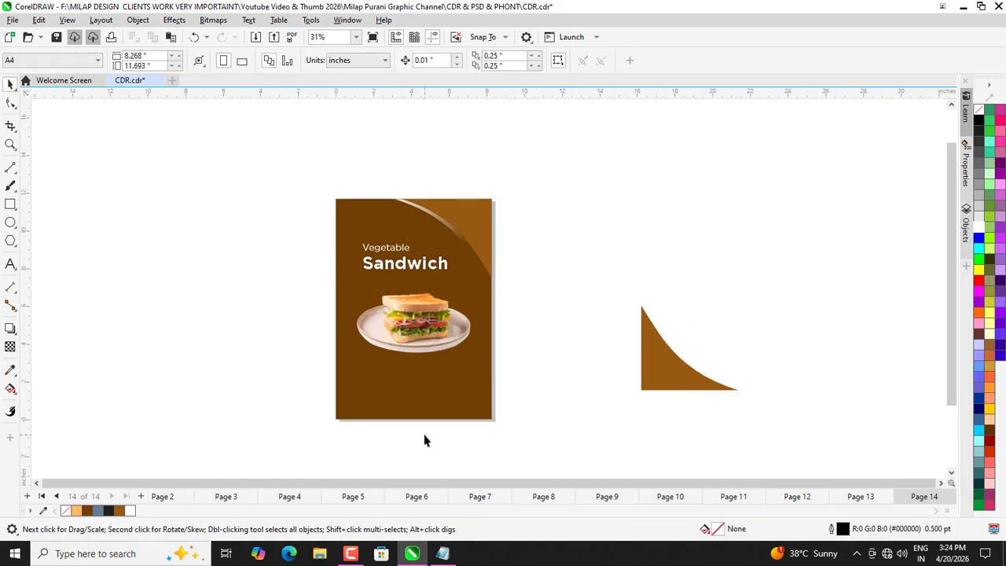
Draw a rectangle about 1.71 in wide and 0.48 in high near the lower-left corner of the poster.
{"action": "scroll", "coordinate": [425, 440], "scroll_direction": "up", "scroll_amount": 2}
{"action": "scroll", "coordinate": [304, 445], "scroll_direction": "up", "scroll_amount": 2}
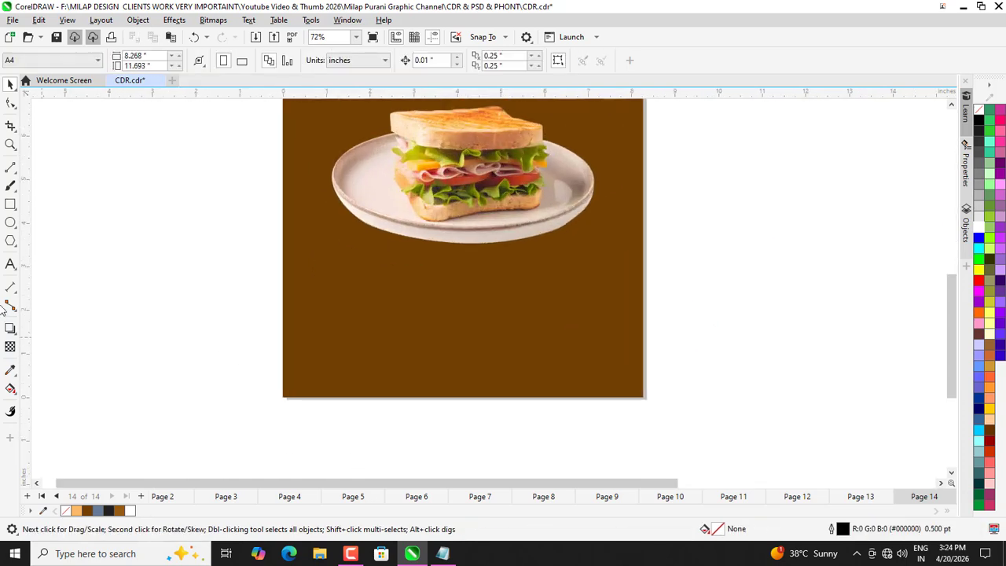
{"action": "left_click", "coordinate": [10, 204]}
{"action": "scroll", "coordinate": [351, 367], "scroll_direction": "up", "scroll_amount": 2}
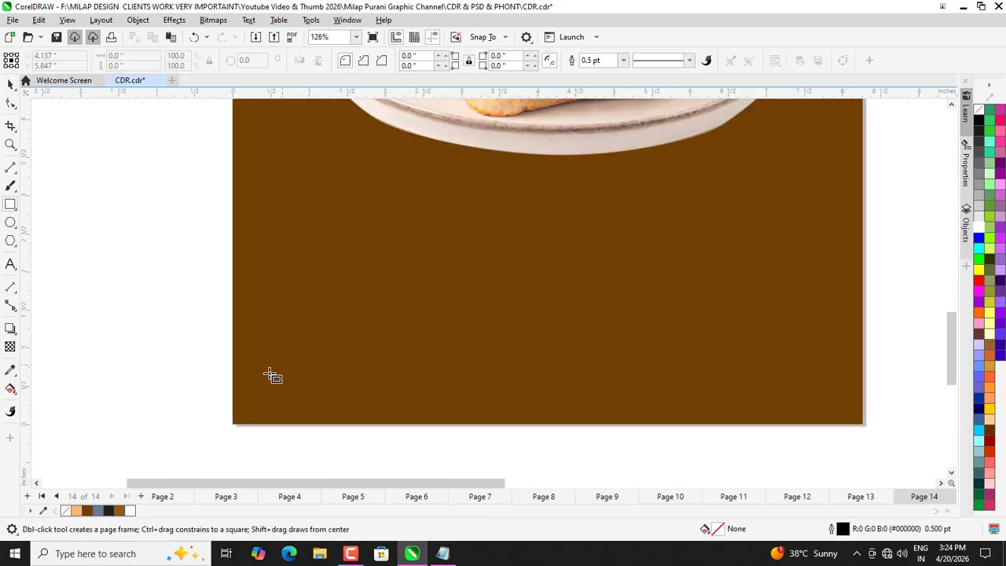
{"action": "left_click_drag", "start_coordinate": [262, 377], "coordinate": [391, 412]}
Round all four corners of the small rectangle fully into a pill shape, with a 0.239 in corner radius.
{"action": "key", "text": "F10"}
{"action": "scroll", "coordinate": [297, 433], "scroll_direction": "up", "scroll_amount": 2}
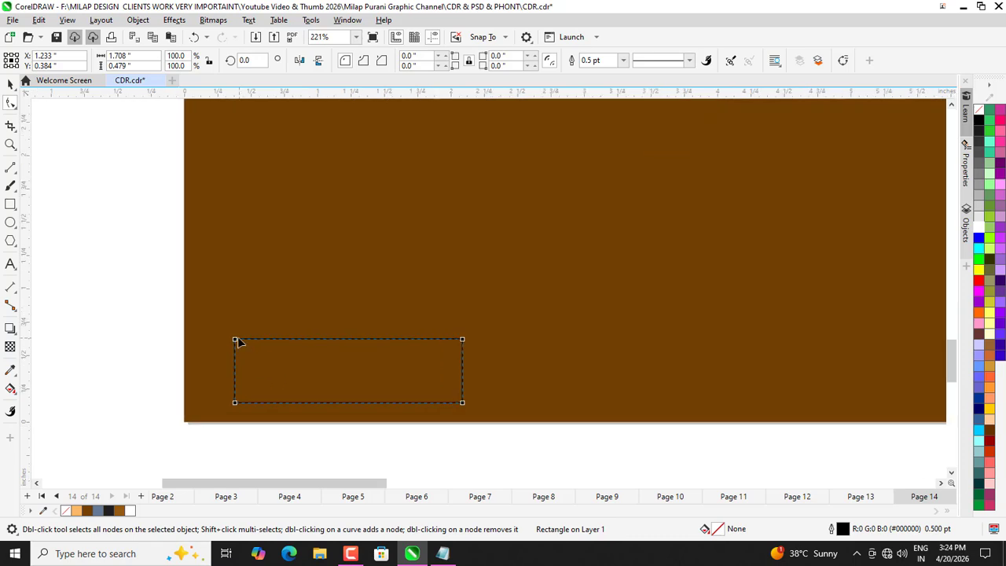
{"action": "left_click_drag", "start_coordinate": [240, 342], "coordinate": [303, 349]}
{"action": "left_click", "coordinate": [10, 84]}
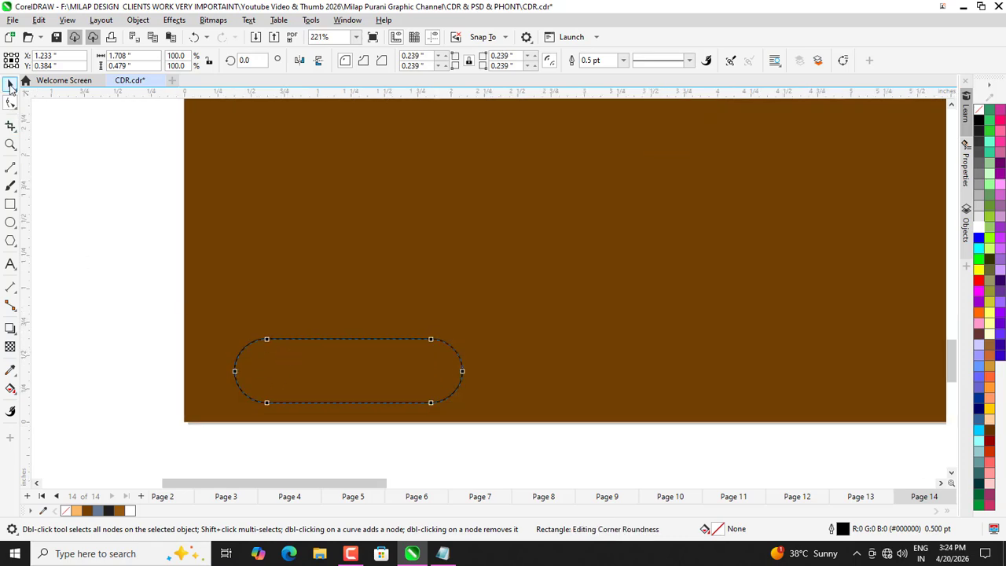
Add a one-step inside contour to the pill shape with an offset of 0.03 in.
{"action": "scroll", "coordinate": [129, 295], "scroll_direction": "down", "scroll_amount": 2}
{"action": "scroll", "coordinate": [155, 290], "scroll_direction": "up", "scroll_amount": 1}
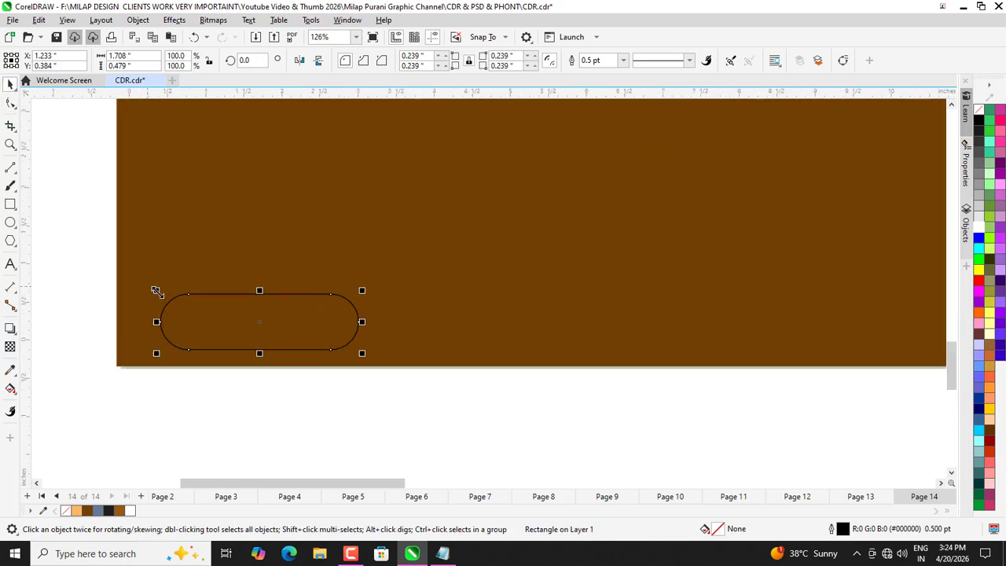
{"action": "left_click", "coordinate": [14, 338]}
{"action": "left_click", "coordinate": [43, 342]}
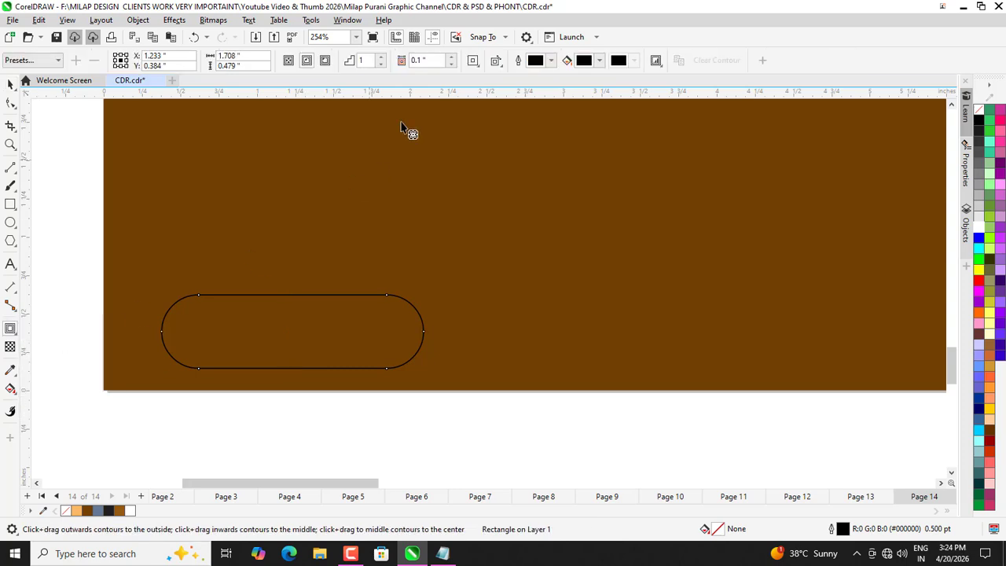
{"action": "left_click", "coordinate": [452, 58]}
{"action": "left_click", "coordinate": [452, 58]}
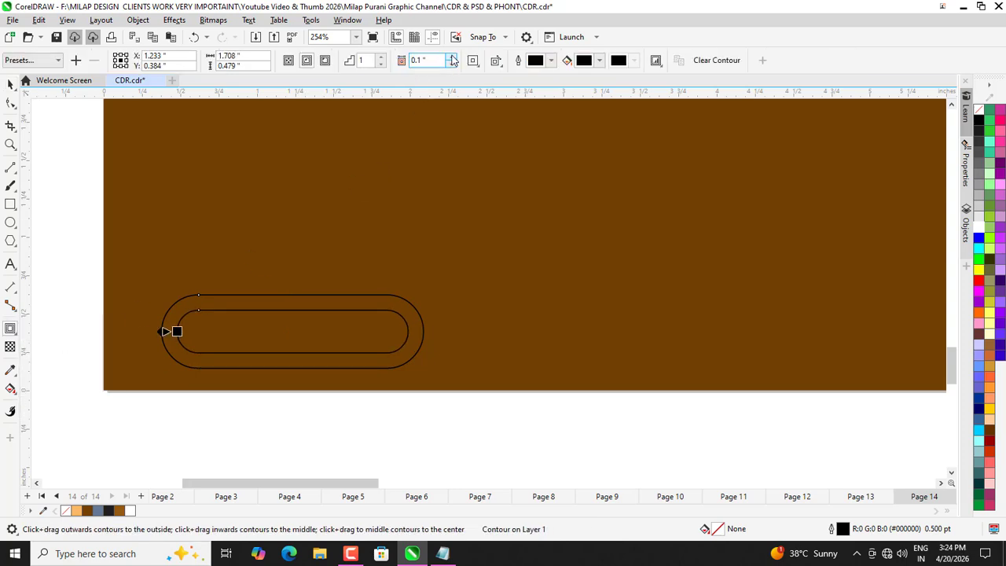
{"action": "left_click", "coordinate": [452, 64]}
{"action": "left_click", "coordinate": [452, 65]}
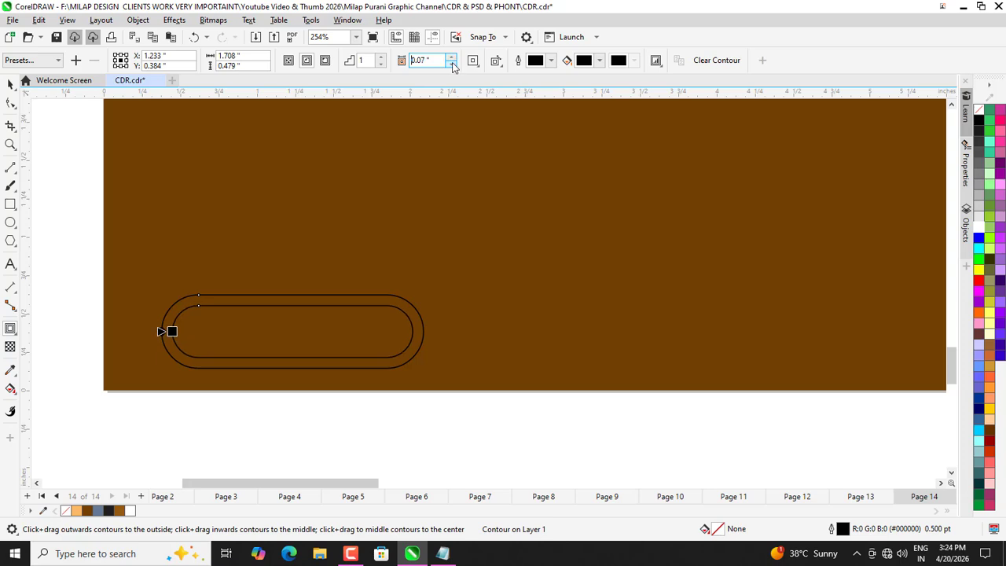
{"action": "left_click", "coordinate": [452, 65]}
{"action": "left_click", "coordinate": [452, 64]}
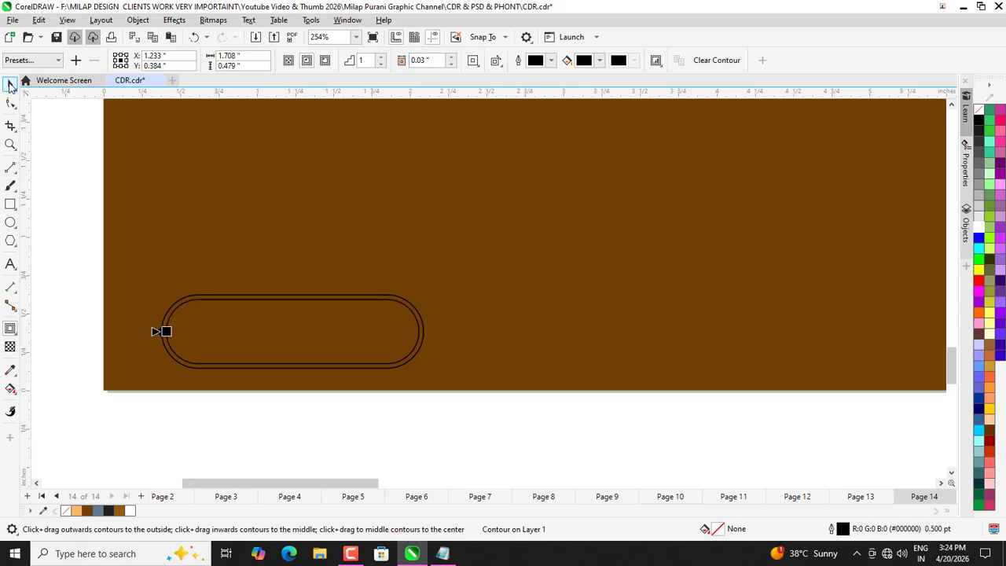
Break the contour apart and move the inner pill up and away from the outer one, to about X 2.55, Y 1.41 in.
{"action": "key", "text": "space"}
{"action": "scroll", "coordinate": [155, 331], "scroll_direction": "down", "scroll_amount": 2}
{"action": "key", "text": "ctrl+k"}
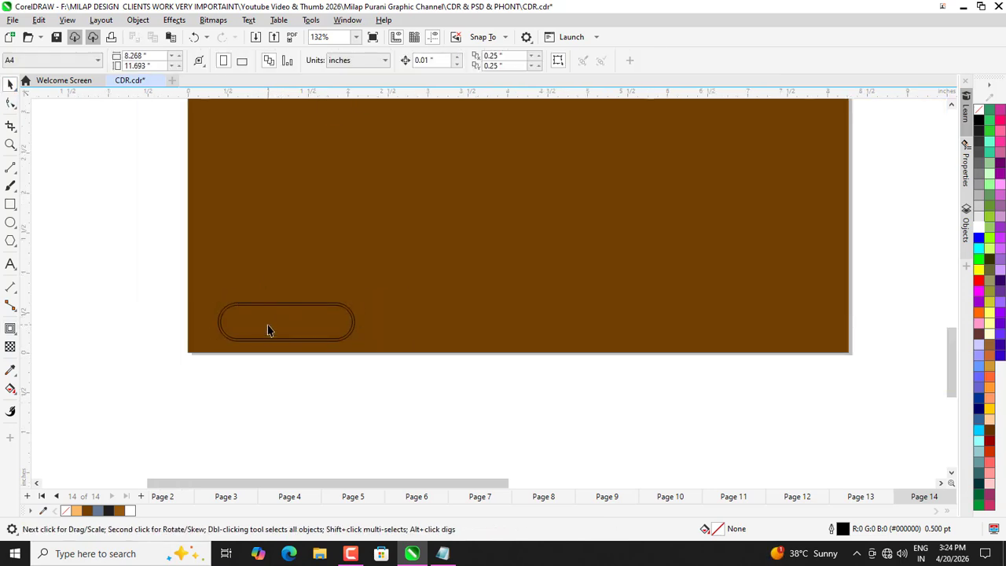
{"action": "left_click_drag", "start_coordinate": [269, 331], "coordinate": [354, 254]}
Fill the outer pill with light orange #FCB968 and the inner pill with brown #965A10, removing both outlines.
{"action": "left_click", "coordinate": [242, 332]}
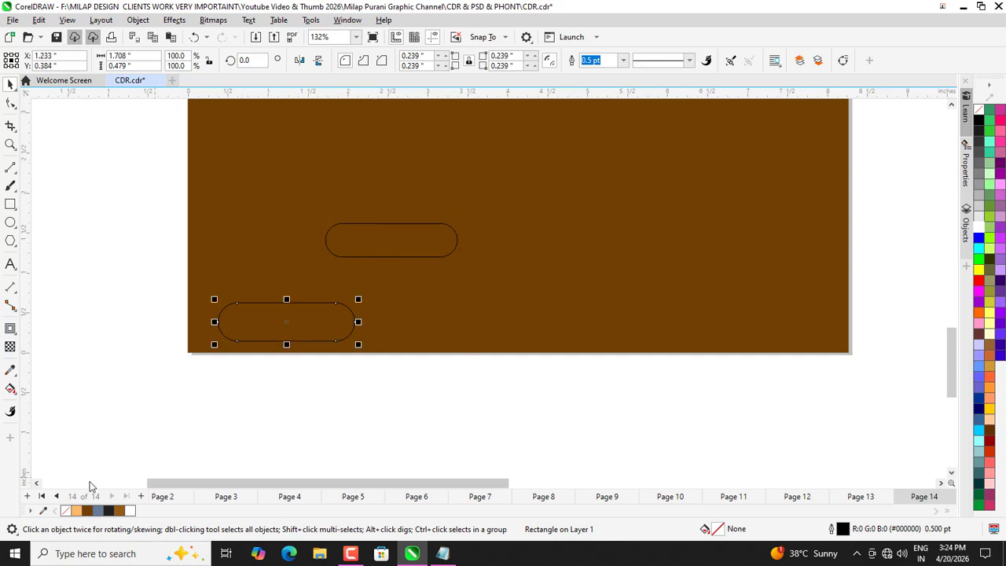
{"action": "left_click", "coordinate": [77, 511]}
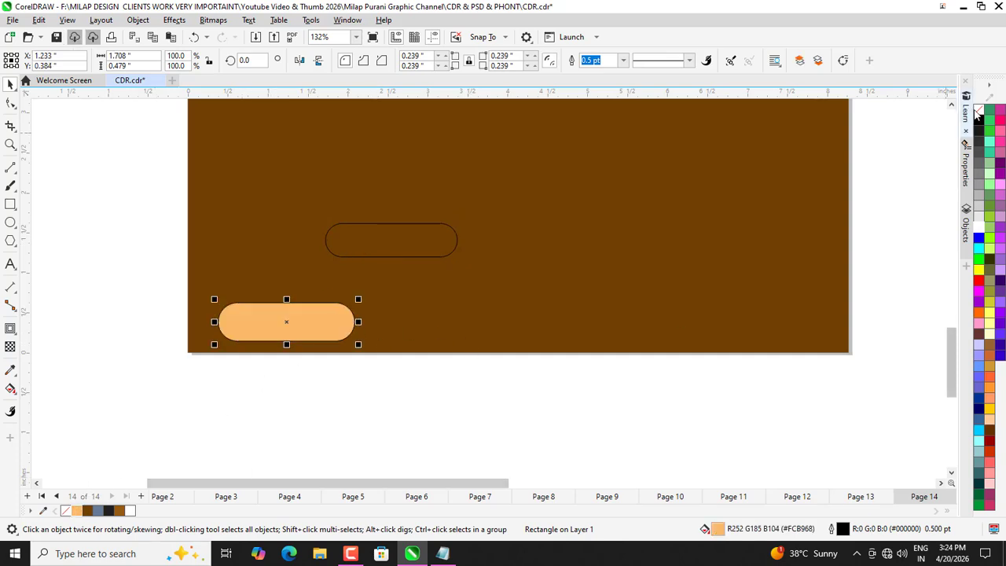
{"action": "left_click", "coordinate": [390, 246]}
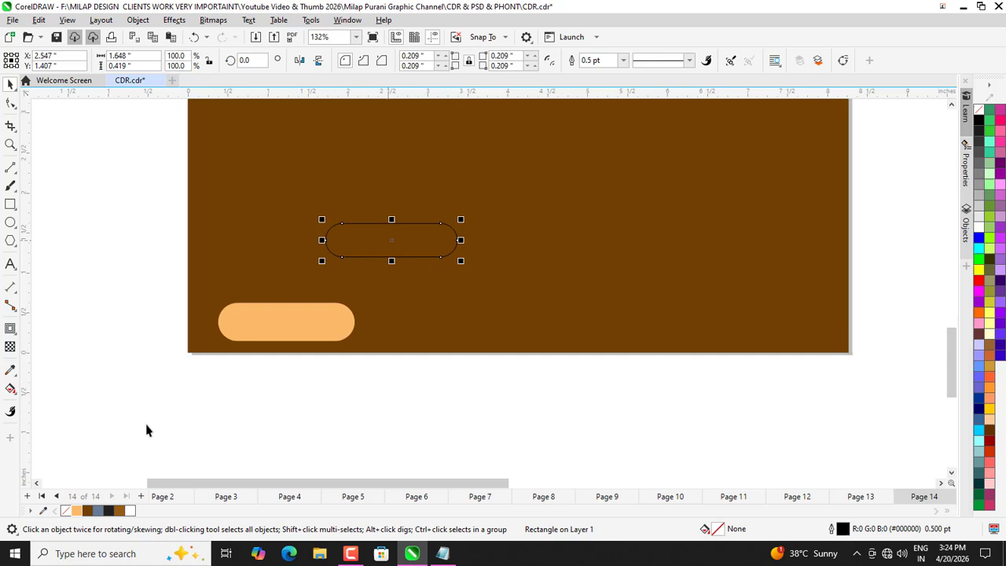
{"action": "left_click", "coordinate": [119, 511]}
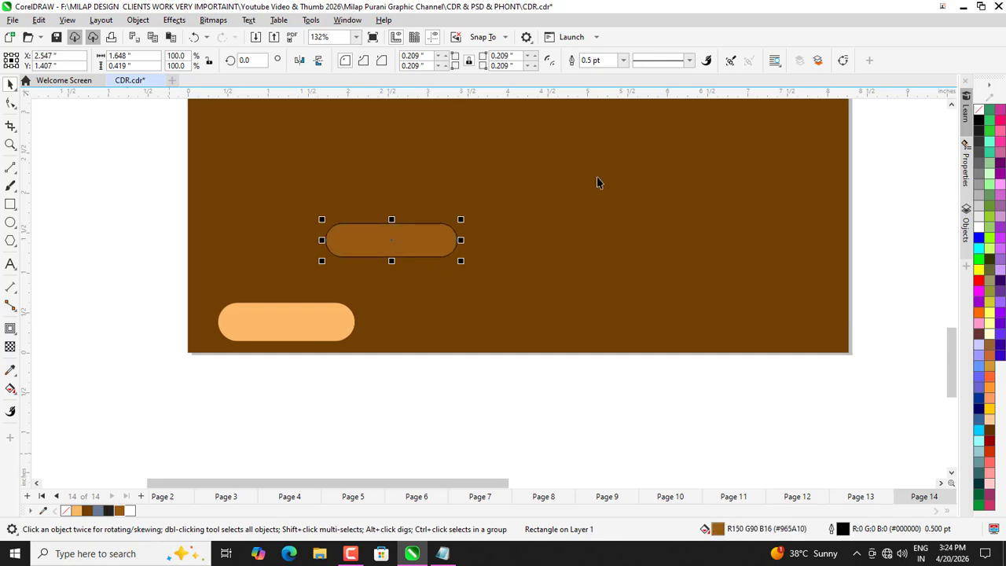
{"action": "right_click", "coordinate": [978, 110]}
Center the brown pill on the light orange pill both ways and group them as one button.
{"action": "left_click", "coordinate": [311, 313], "text": "shift"}
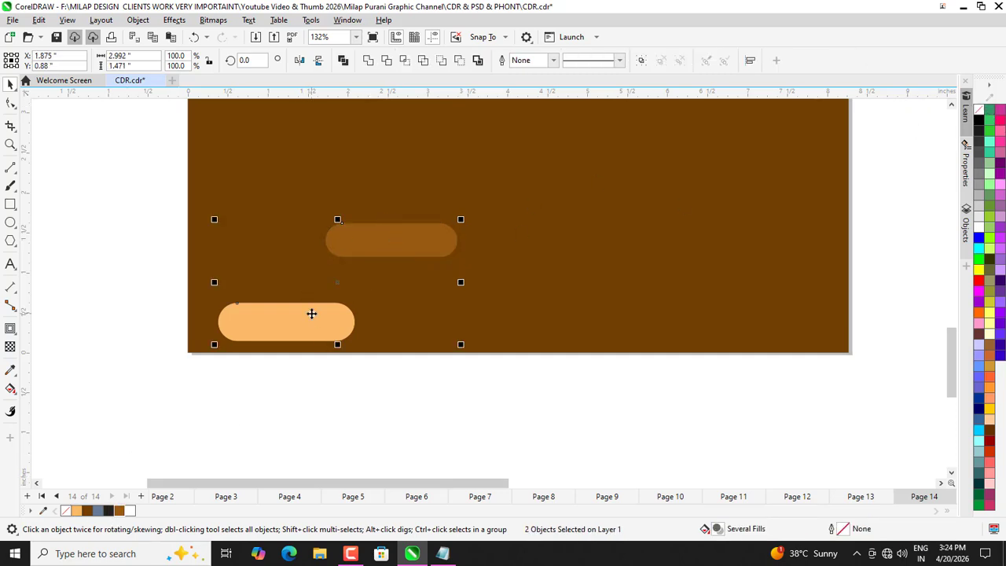
{"action": "key", "text": "c"}
{"action": "key", "text": "e"}
{"action": "left_click", "coordinate": [264, 368]}
{"action": "scroll", "coordinate": [252, 373], "scroll_direction": "down", "scroll_amount": 2}
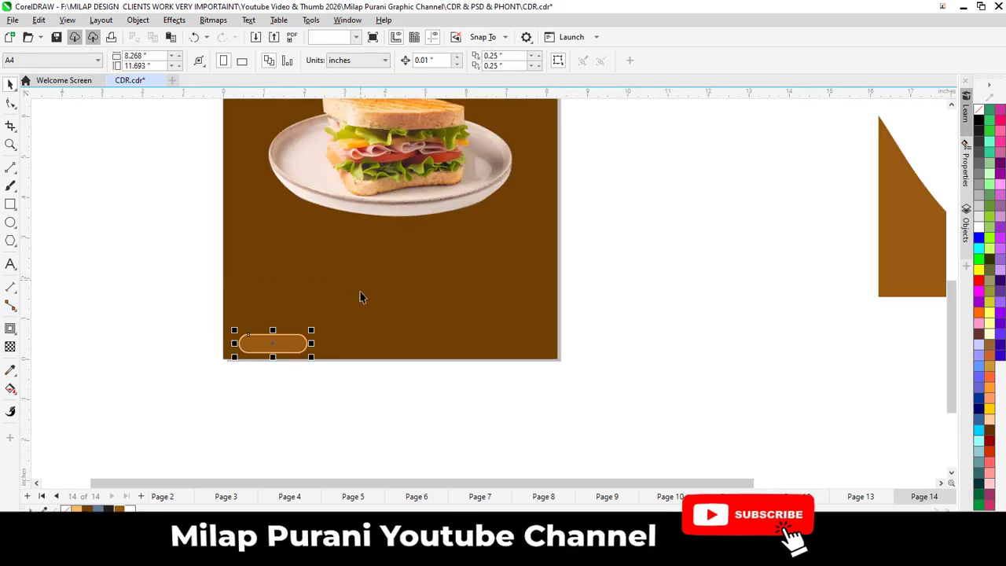
Duplicate the button twice at equal spacing to make a row of three along the poster's lower edge.
{"action": "left_click", "coordinate": [257, 348]}
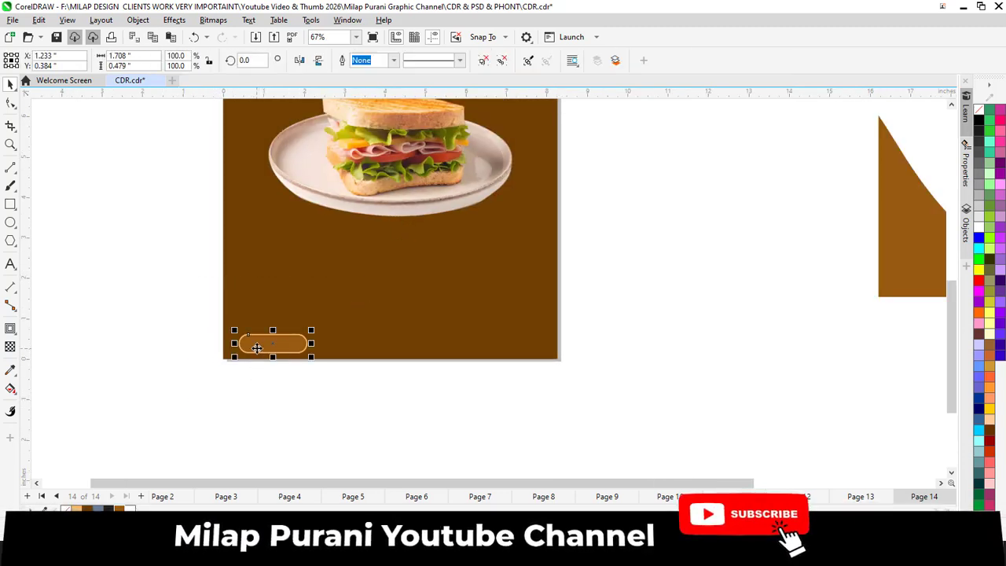
{"action": "left_click_drag", "start_coordinate": [257, 348], "coordinate": [498, 355]}
{"action": "scroll", "coordinate": [267, 341], "scroll_direction": "up", "scroll_amount": 1}
{"action": "key", "text": "ctrl+r"}
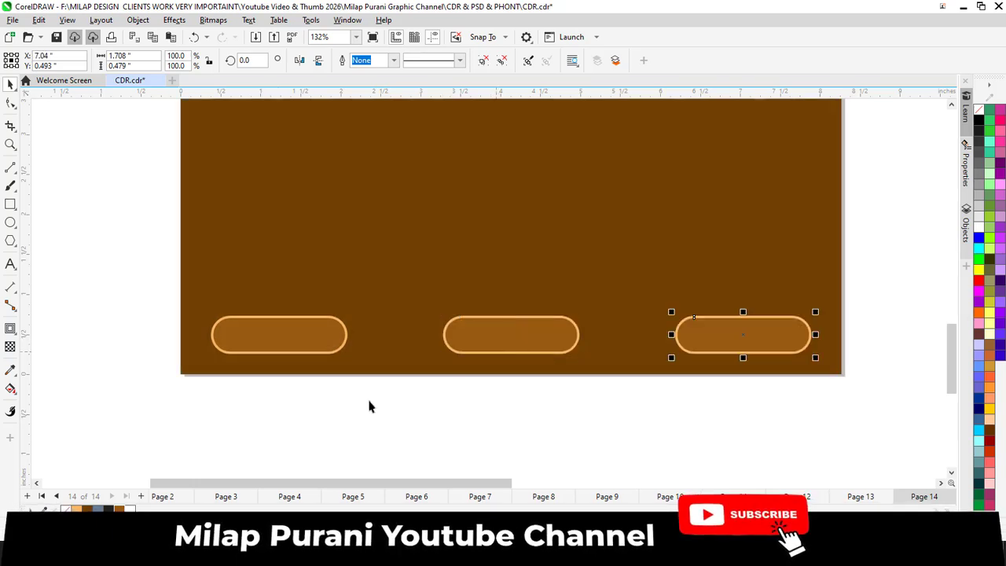
Group the three buttons and center the group horizontally on the background rectangle.
{"action": "left_click_drag", "start_coordinate": [175, 425], "coordinate": [904, 267]}
{"action": "scroll", "coordinate": [810, 283], "scroll_direction": "down", "scroll_amount": 1}
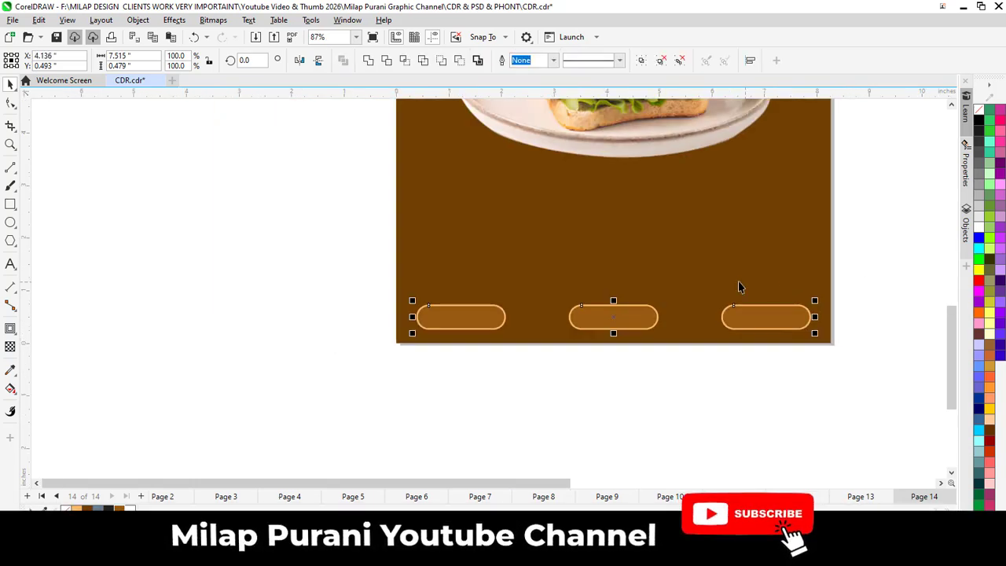
{"action": "left_click", "coordinate": [733, 257]}
{"action": "scroll", "coordinate": [332, 382], "scroll_direction": "down", "scroll_amount": 2}
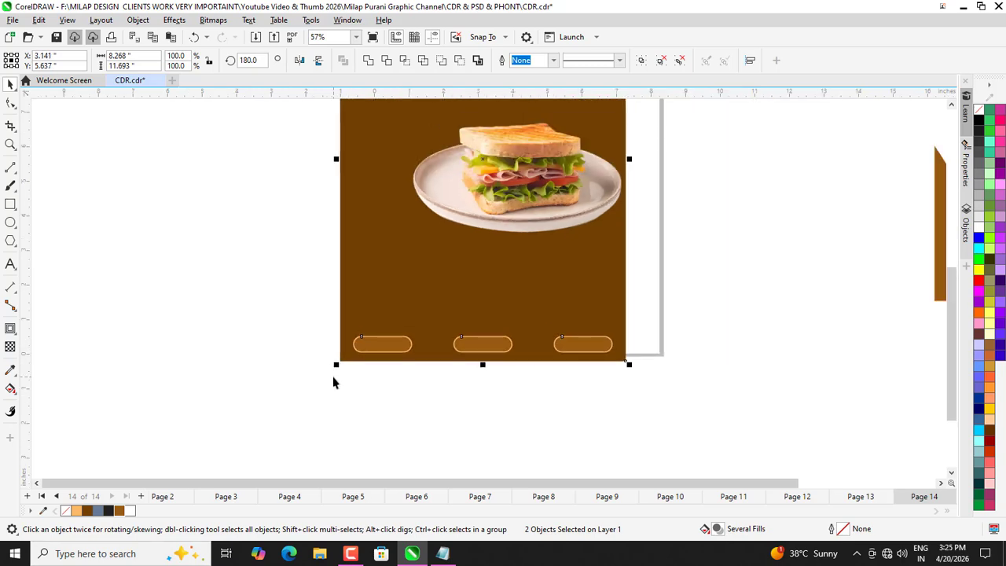
{"action": "left_click", "coordinate": [343, 386]}
{"action": "scroll", "coordinate": [529, 319], "scroll_direction": "up", "scroll_amount": 3}
{"action": "left_click", "coordinate": [523, 292]}
{"action": "scroll", "coordinate": [479, 353], "scroll_direction": "down", "scroll_amount": 1}
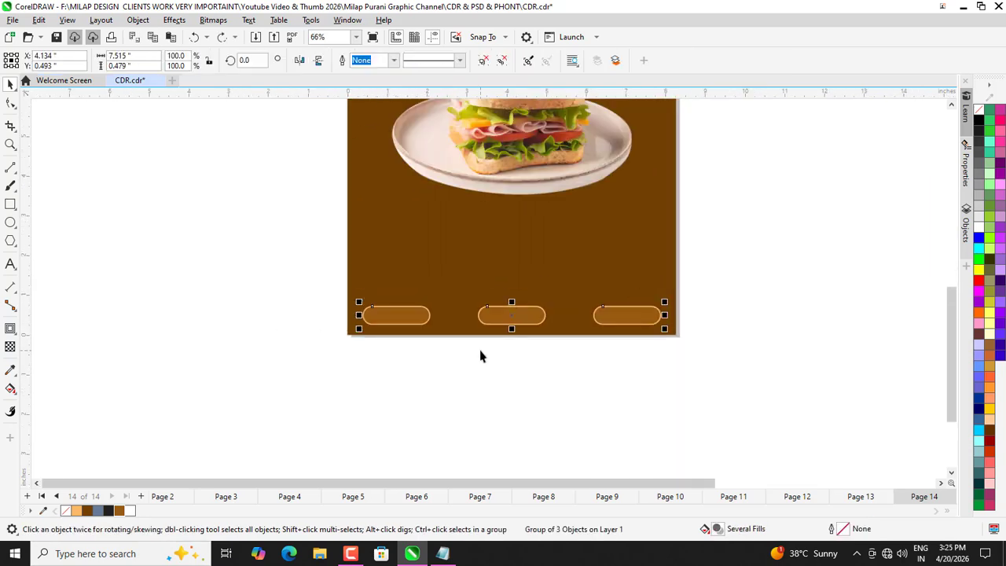
Move the button group straight up slightly to widen the gap above the poster's lower edge.
{"action": "left_click_drag", "start_coordinate": [501, 325], "coordinate": [501, 304]}
{"action": "left_click", "coordinate": [467, 399]}
{"action": "scroll", "coordinate": [421, 394], "scroll_direction": "down", "scroll_amount": 2}
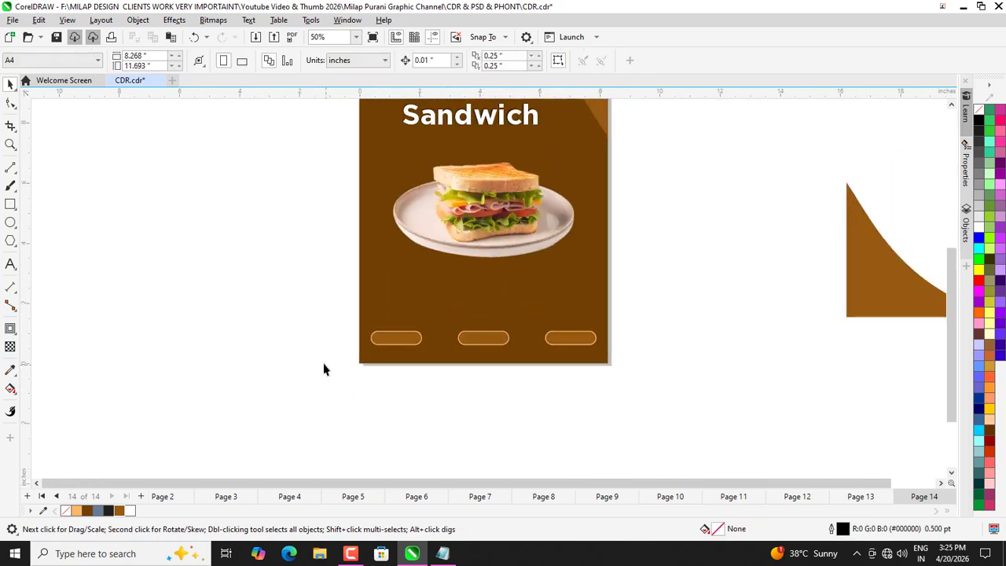
Delete the leftover brown curved shape lying beside the page.
{"action": "scroll", "coordinate": [323, 370], "scroll_direction": "down", "scroll_amount": 2}
{"action": "scroll", "coordinate": [346, 346], "scroll_direction": "up", "scroll_amount": 1}
{"action": "scroll", "coordinate": [720, 386], "scroll_direction": "down", "scroll_amount": 1}
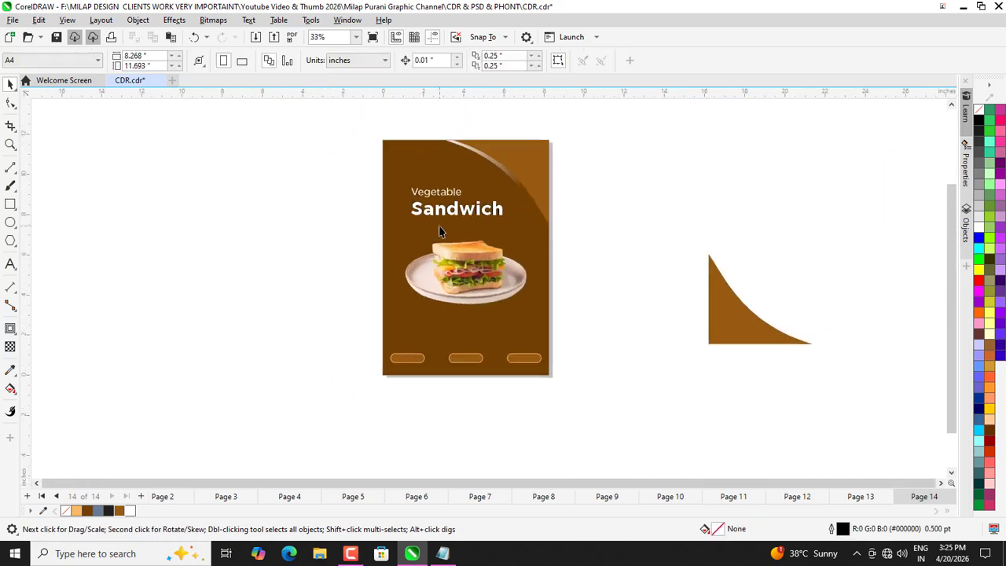
{"action": "left_click", "coordinate": [704, 337]}
{"action": "key", "text": "Delete"}
{"action": "scroll", "coordinate": [417, 269], "scroll_direction": "up", "scroll_amount": 1}
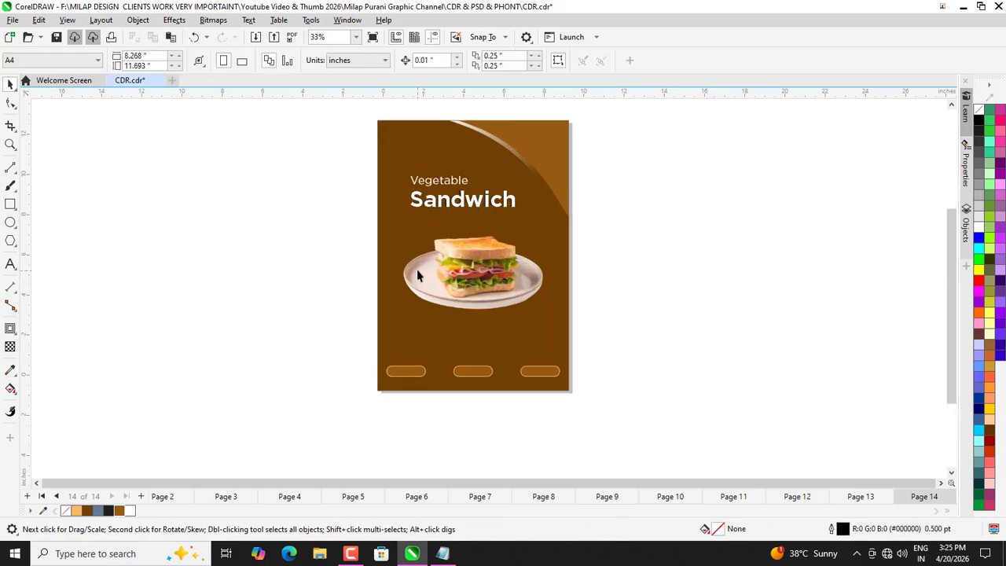
Apply an elliptical fountain fill to the background rectangle, spreading from the plate's lower edge toward the buttons.
{"action": "scroll", "coordinate": [481, 357], "scroll_direction": "down", "scroll_amount": 1}
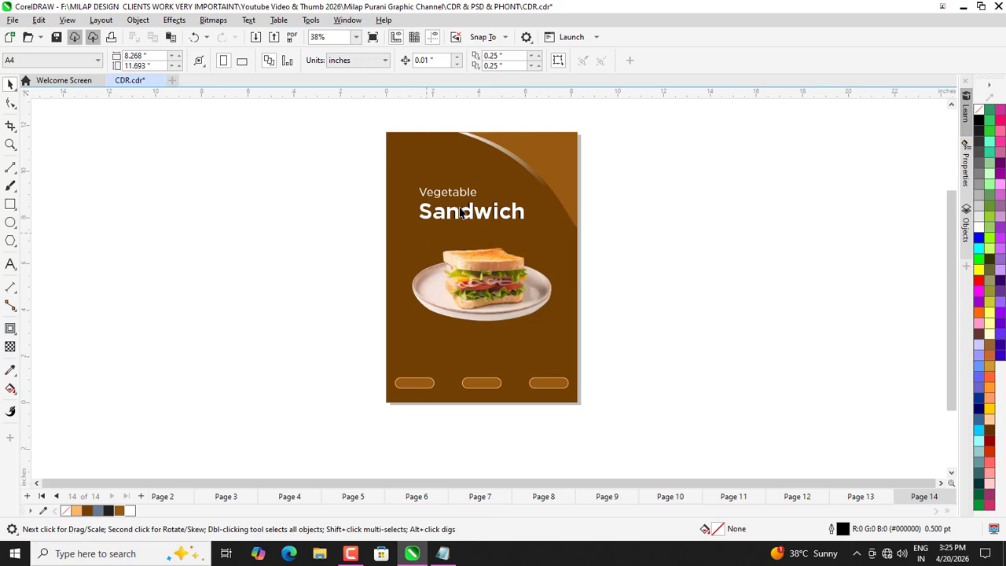
{"action": "scroll", "coordinate": [463, 213], "scroll_direction": "up", "scroll_amount": 1}
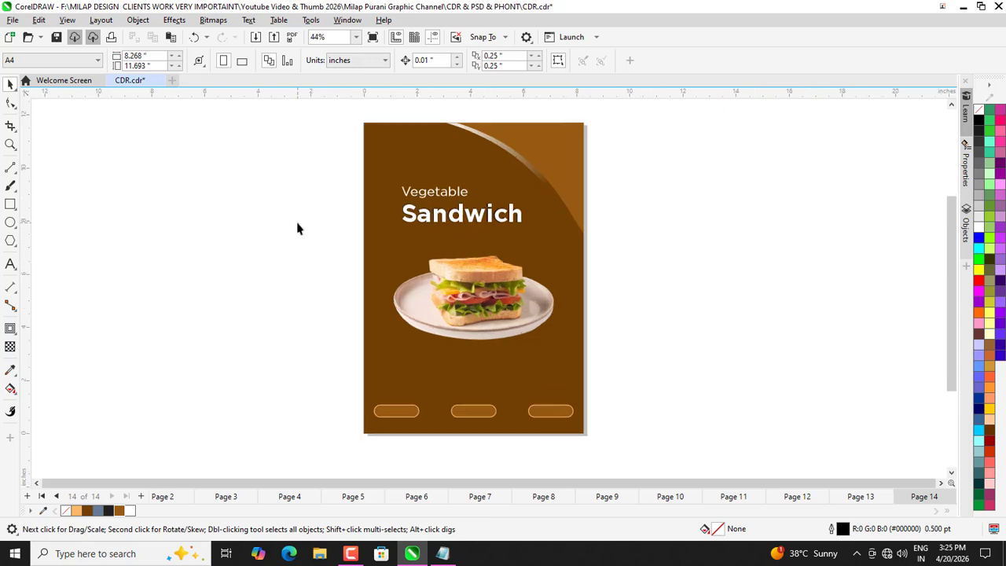
{"action": "left_click", "coordinate": [369, 242]}
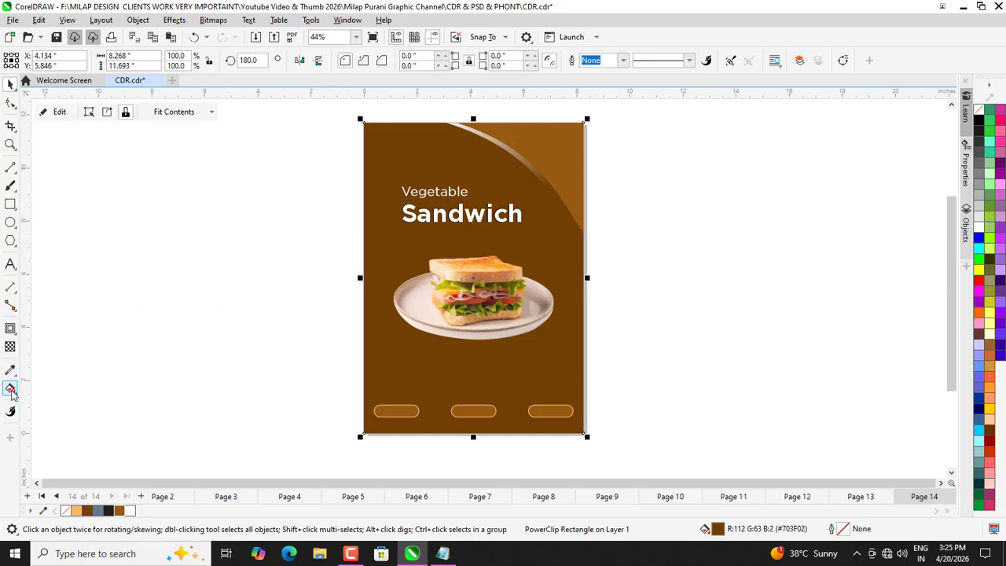
{"action": "left_click", "coordinate": [11, 388]}
{"action": "left_click_drag", "start_coordinate": [465, 332], "coordinate": [492, 382]}
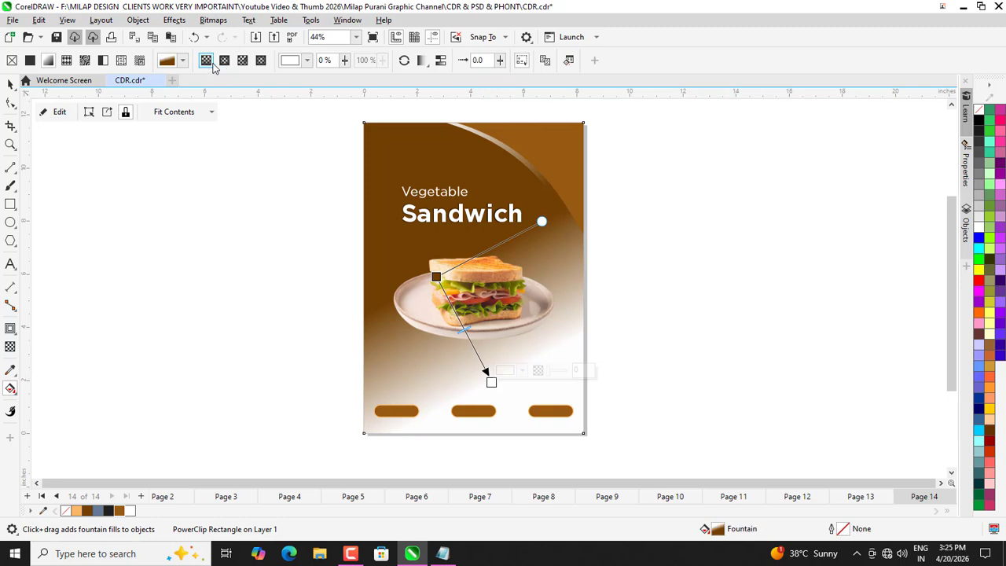
{"action": "left_click", "coordinate": [224, 60]}
{"action": "left_click_drag", "start_coordinate": [506, 307], "coordinate": [513, 302]}
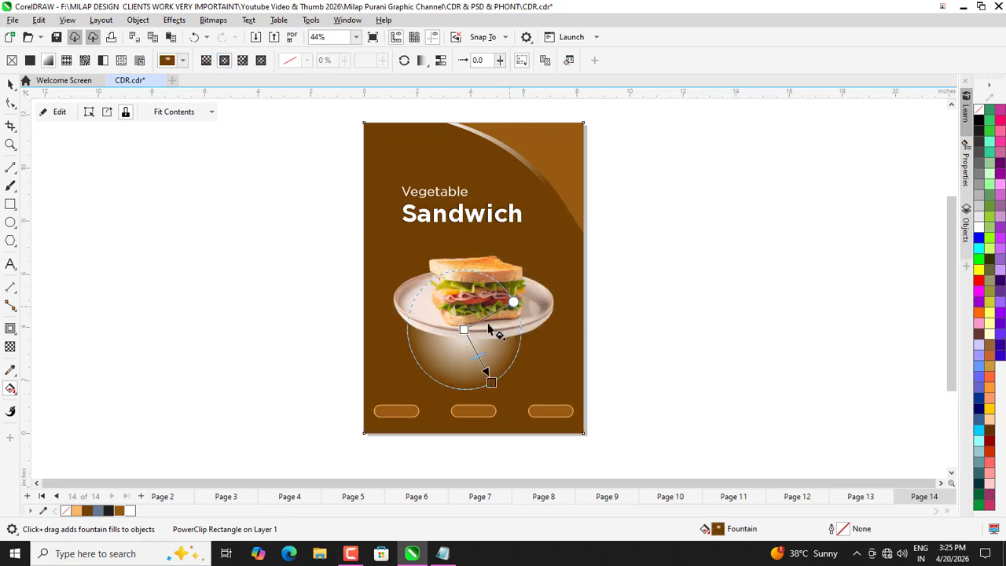
Color the fountain fill's center with the document's lighter brown #965A10 and move that center to the top of the sandwich.
{"action": "left_click", "coordinate": [465, 329]}
{"action": "left_click", "coordinate": [119, 510]}
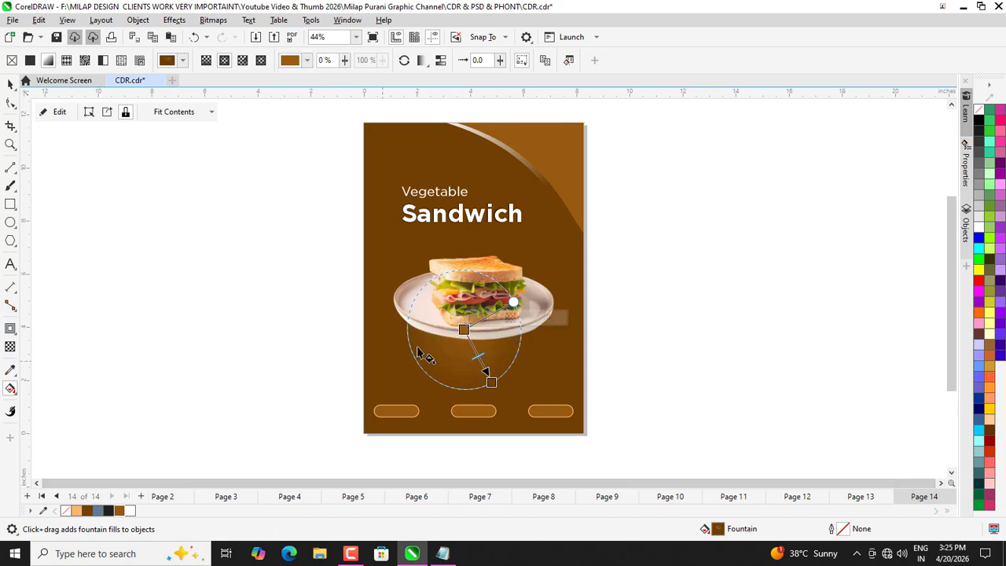
{"action": "left_click_drag", "start_coordinate": [465, 328], "coordinate": [483, 267]}
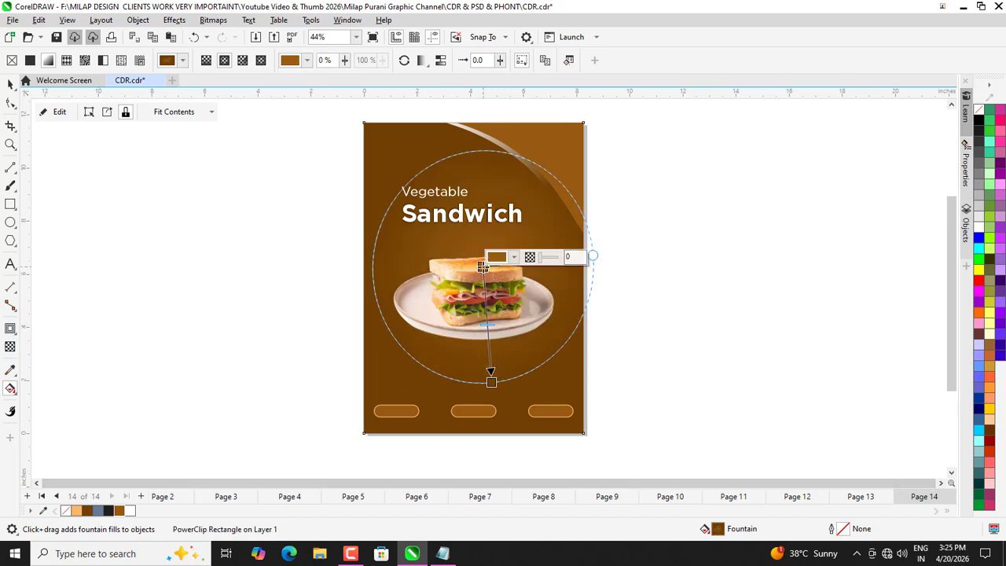
Set the fountain fill's center color to light tan, RGB 227, 165, 123 (#E3A57B).
{"action": "left_click", "coordinate": [498, 257]}
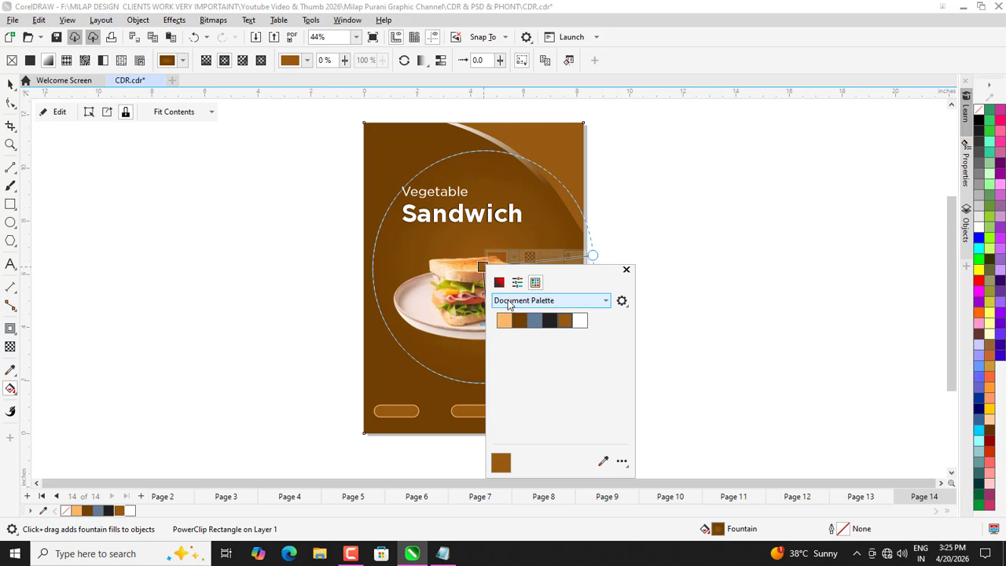
{"action": "left_click", "coordinate": [500, 284]}
{"action": "left_click", "coordinate": [539, 331]}
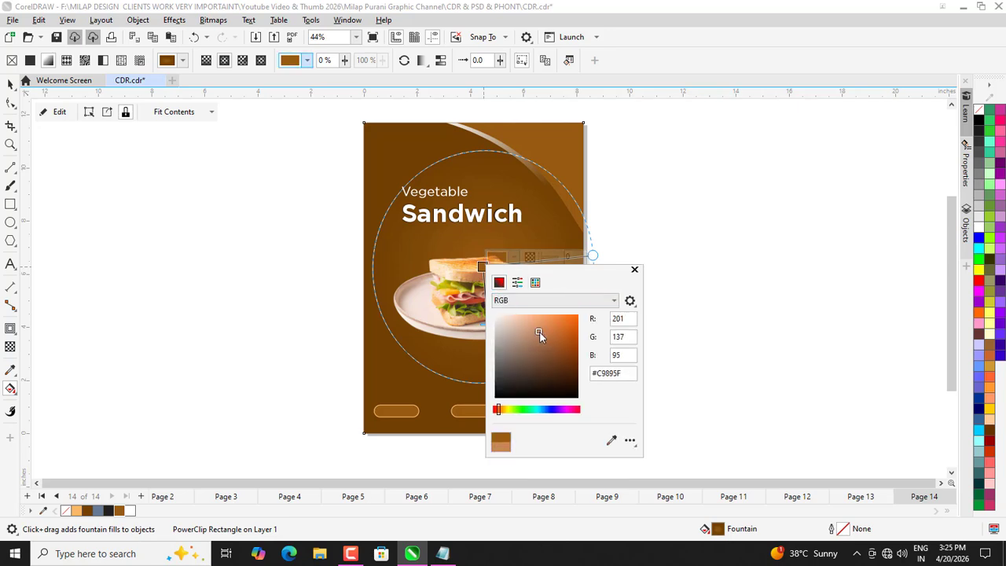
{"action": "left_click", "coordinate": [534, 324]}
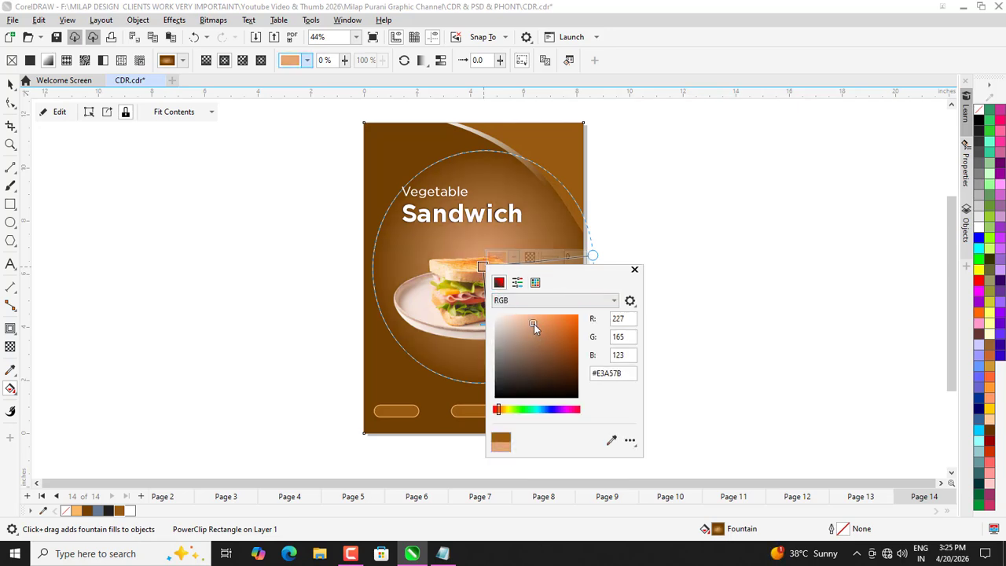
{"action": "left_click", "coordinate": [635, 269]}
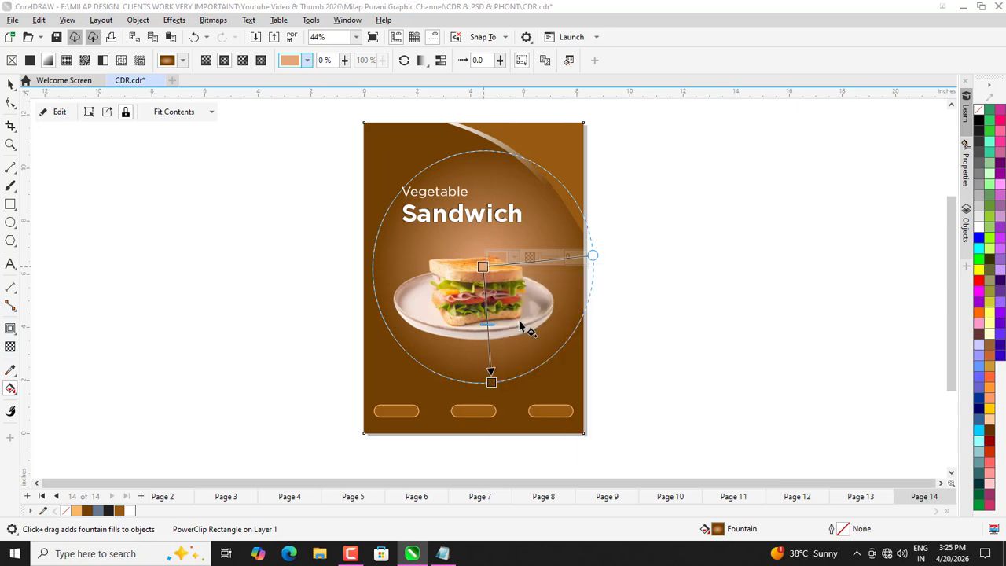
Center the background's fountain fill on the sandwich and enlarge it until it reaches the page's lower edge.
{"action": "left_click_drag", "start_coordinate": [482, 267], "coordinate": [473, 278]}
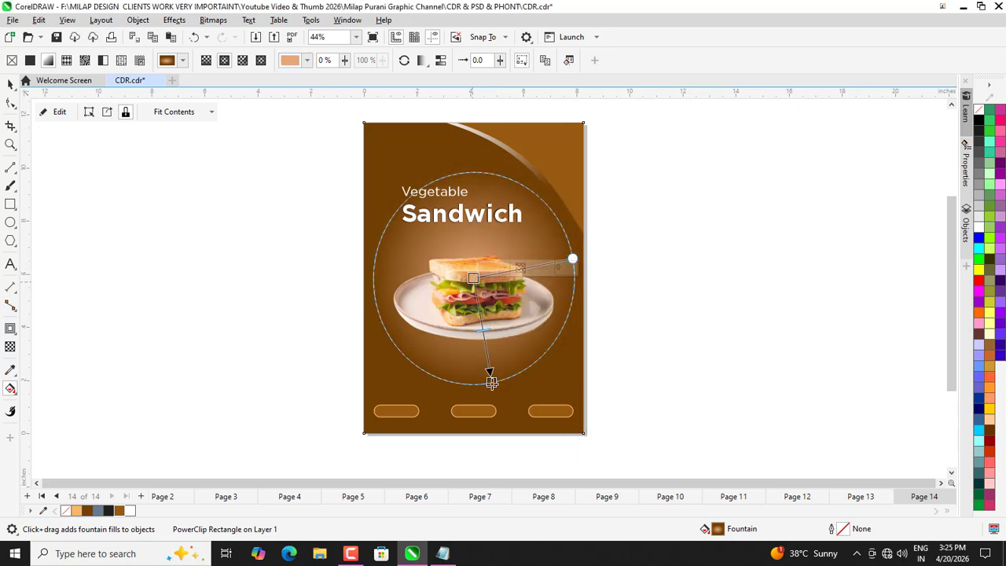
{"action": "left_click_drag", "start_coordinate": [490, 381], "coordinate": [524, 435]}
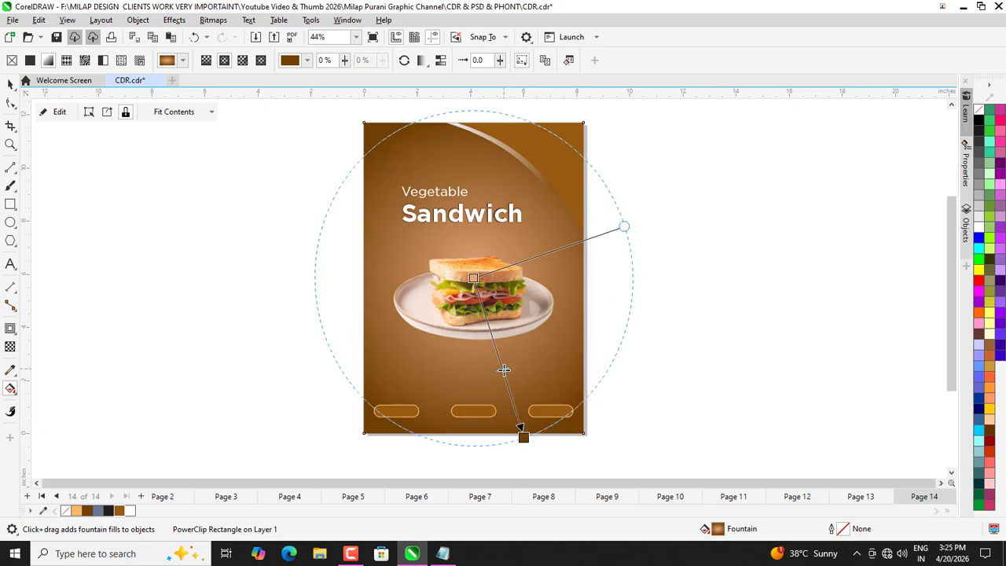
{"action": "left_click", "coordinate": [10, 84]}
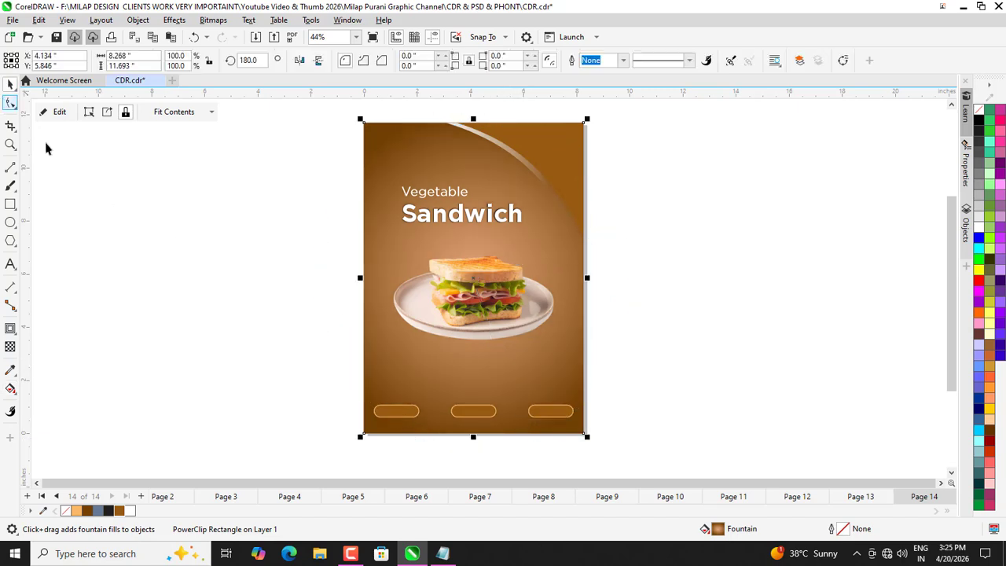
{"action": "left_click", "coordinate": [274, 264]}
Inspect the poster's background gradient, heading, sandwich image and three empty pill-shaped buttons.
{"action": "scroll", "coordinate": [256, 309], "scroll_direction": "down", "scroll_amount": 1}
{"action": "scroll", "coordinate": [400, 317], "scroll_direction": "up", "scroll_amount": 1}
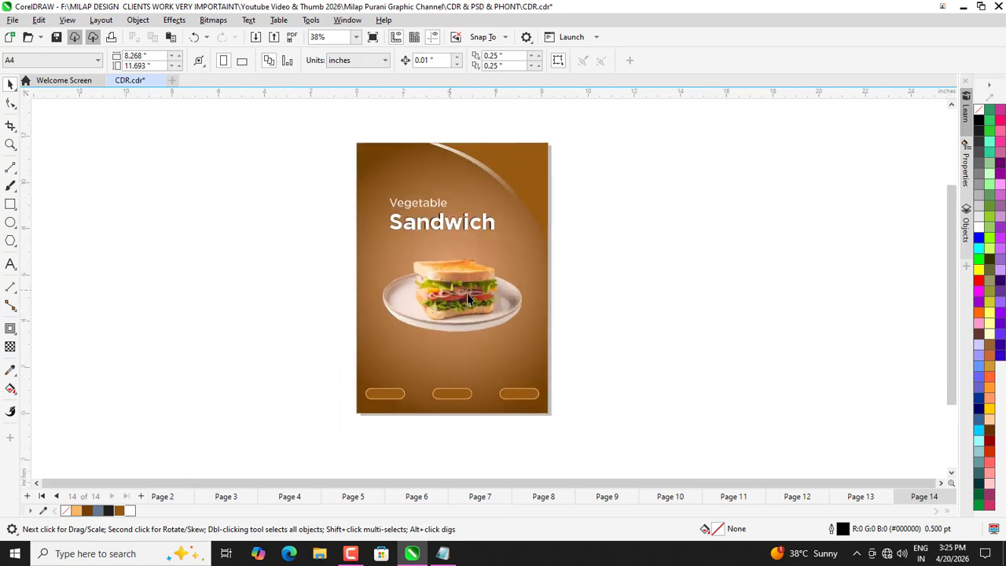
{"action": "left_click", "coordinate": [520, 272]}
{"action": "left_click", "coordinate": [223, 247]}
{"action": "scroll", "coordinate": [435, 390], "scroll_direction": "up", "scroll_amount": 2}
{"action": "scroll", "coordinate": [460, 402], "scroll_direction": "down", "scroll_amount": 3}
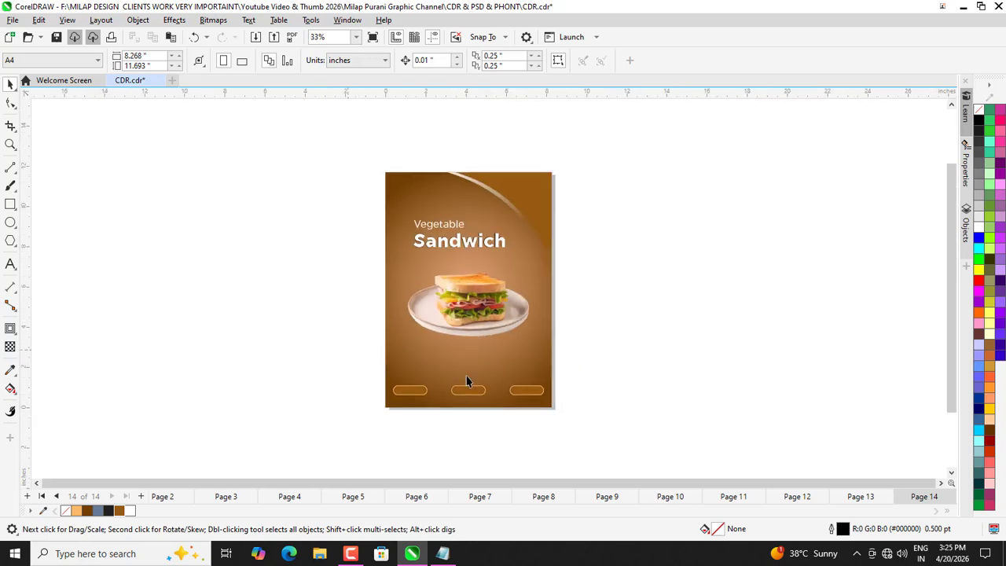
{"action": "scroll", "coordinate": [517, 411], "scroll_direction": "up", "scroll_amount": 3}
{"action": "scroll", "coordinate": [383, 356], "scroll_direction": "down", "scroll_amount": 2}
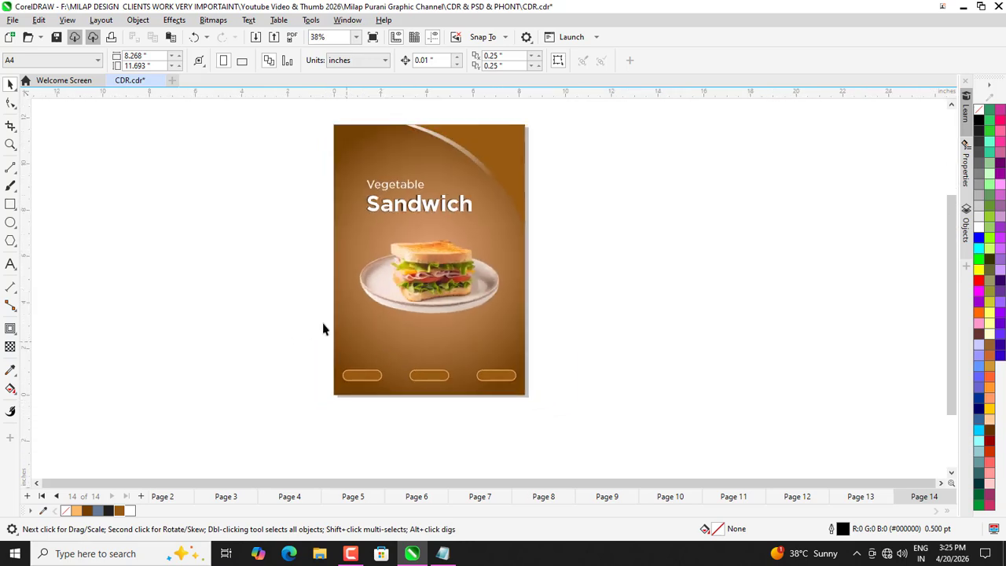
{"action": "left_click", "coordinate": [417, 275]}
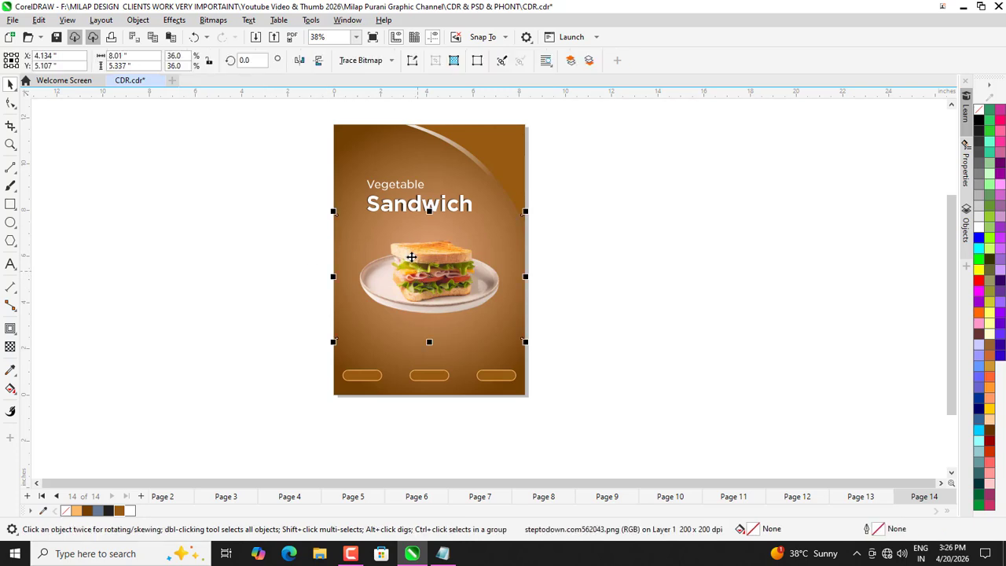
{"action": "left_click", "coordinate": [230, 247]}
{"action": "scroll", "coordinate": [451, 290], "scroll_direction": "up", "scroll_amount": 3}
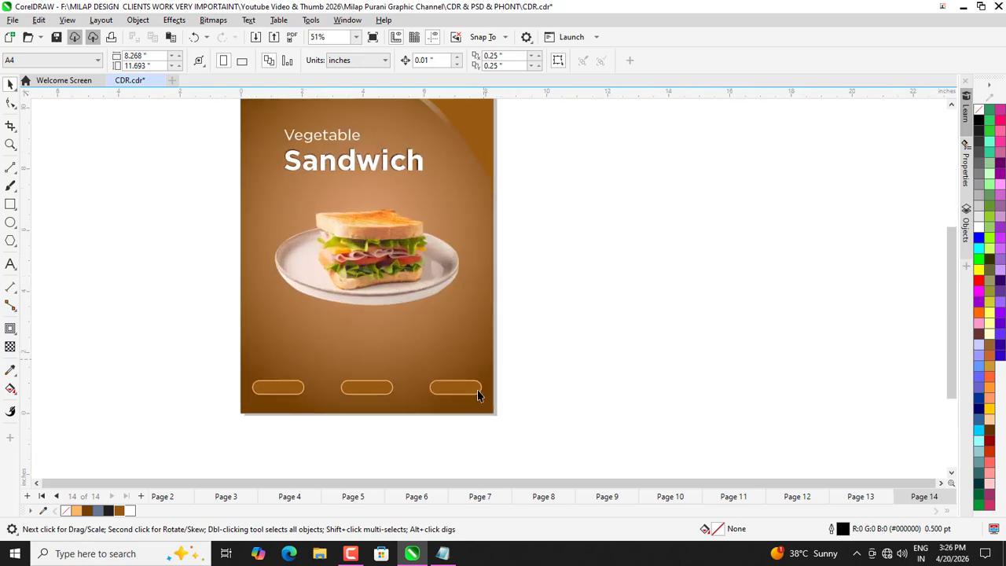
{"action": "scroll", "coordinate": [541, 412], "scroll_direction": "down", "scroll_amount": 2}
{"action": "scroll", "coordinate": [273, 243], "scroll_direction": "up", "scroll_amount": 1}
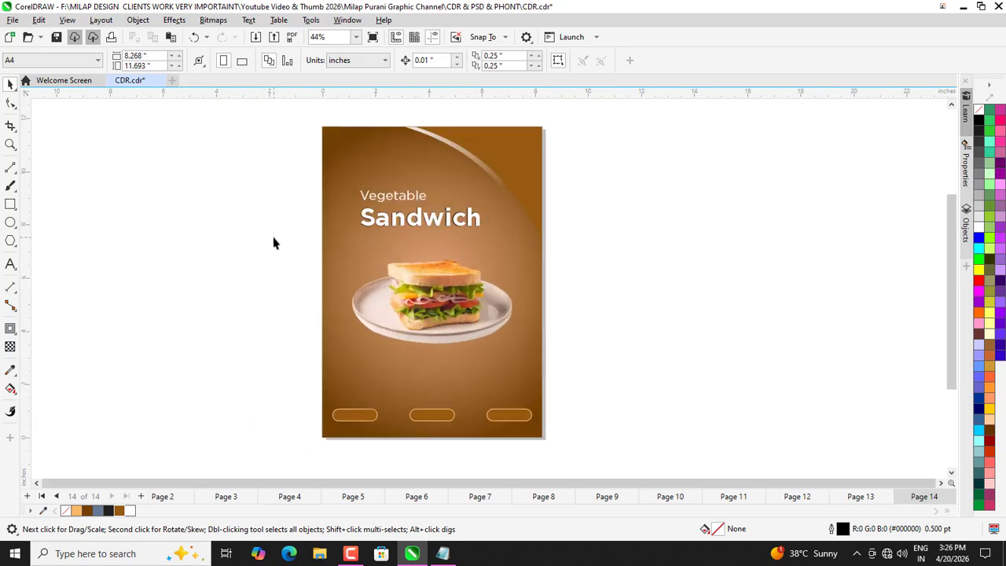
{"action": "scroll", "coordinate": [355, 427], "scroll_direction": "up", "scroll_amount": 2}
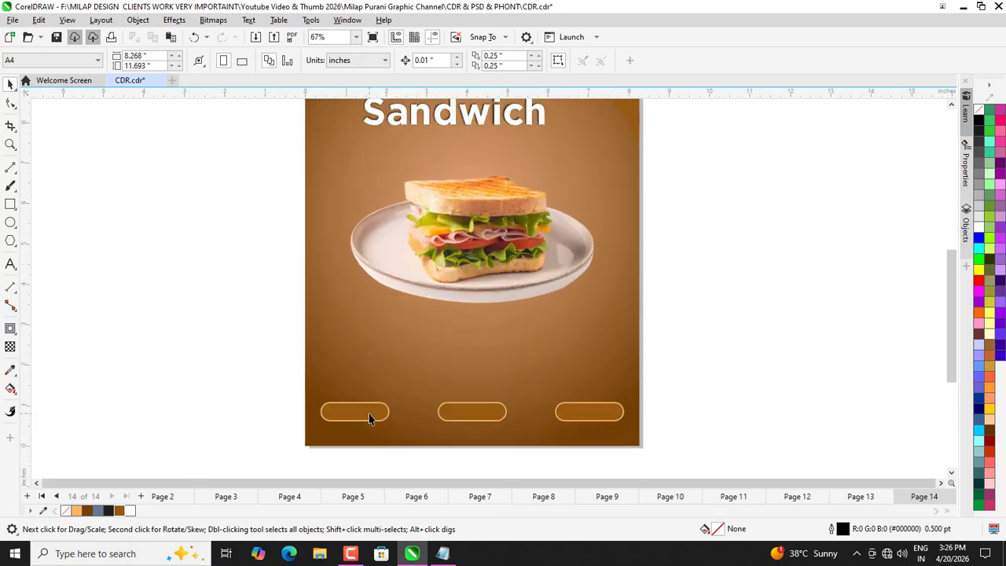
{"action": "left_click", "coordinate": [370, 418]}
{"action": "left_click", "coordinate": [265, 404]}
{"action": "scroll", "coordinate": [470, 393], "scroll_direction": "down", "scroll_amount": 2}
{"action": "scroll", "coordinate": [310, 364], "scroll_direction": "down", "scroll_amount": 2}
{"action": "scroll", "coordinate": [428, 411], "scroll_direction": "up", "scroll_amount": 2}
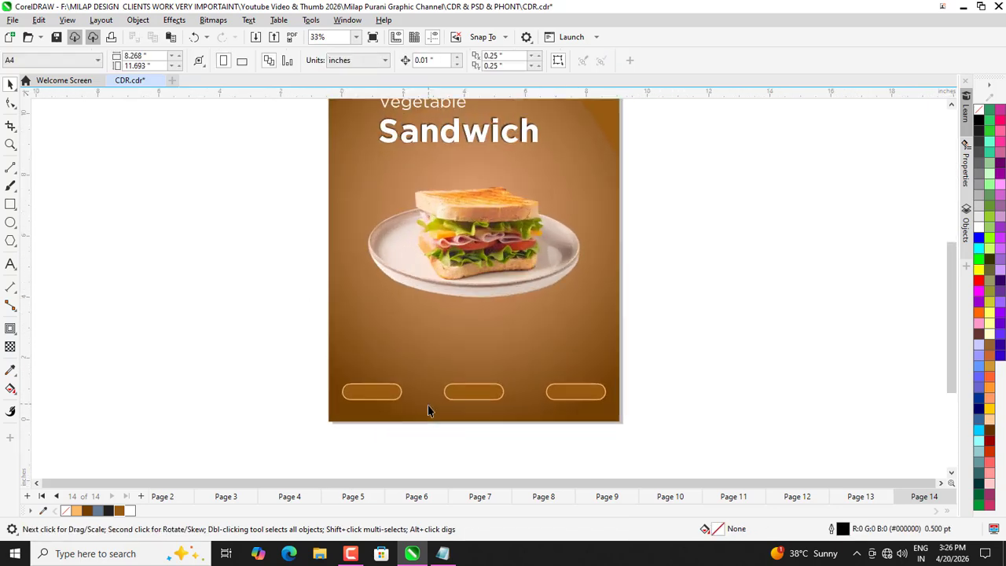
{"action": "scroll", "coordinate": [429, 410], "scroll_direction": "up", "scroll_amount": 1}
{"action": "left_click", "coordinate": [363, 387]}
{"action": "left_click", "coordinate": [255, 361]}
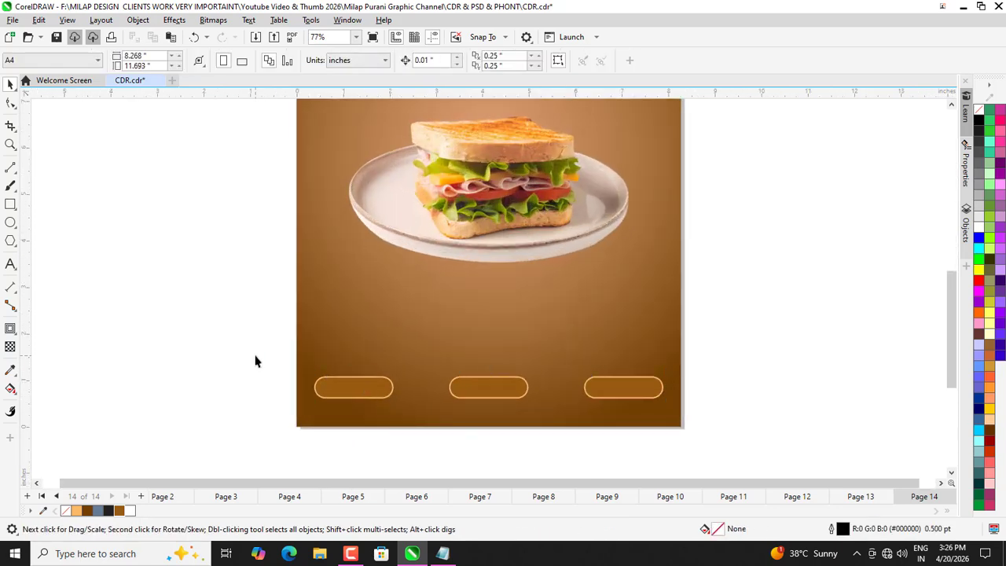
Import the Cofee, Cola and Tea images and place each about 0.9 inch wide above the row of pill-shaped buttons.
{"action": "key", "text": "ctrl+i"}
{"action": "scroll", "coordinate": [315, 338], "scroll_direction": "down", "scroll_amount": 3}
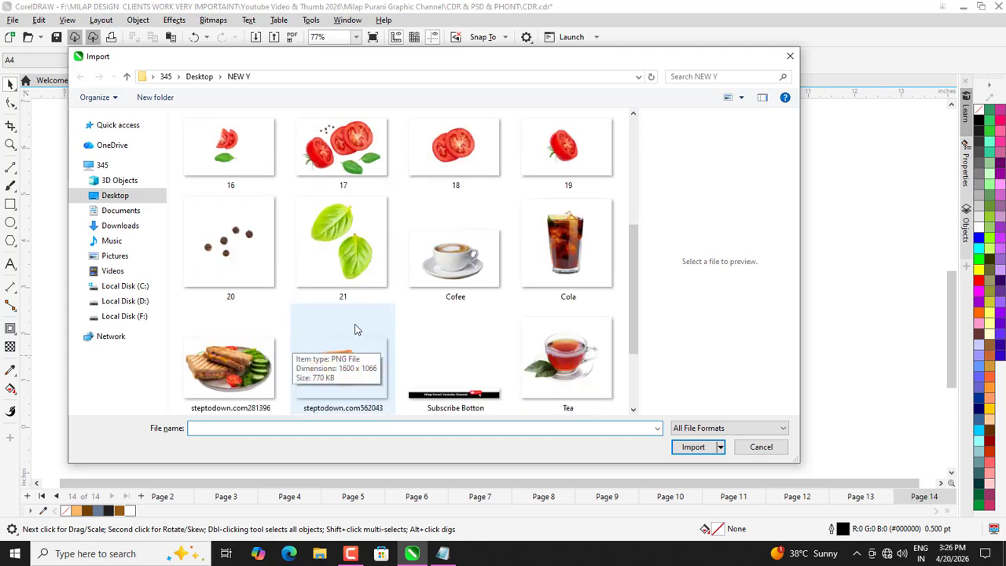
{"action": "left_click", "coordinate": [467, 253]}
{"action": "left_click", "coordinate": [553, 342], "text": "ctrl"}
{"action": "left_click", "coordinate": [561, 285], "text": "ctrl"}
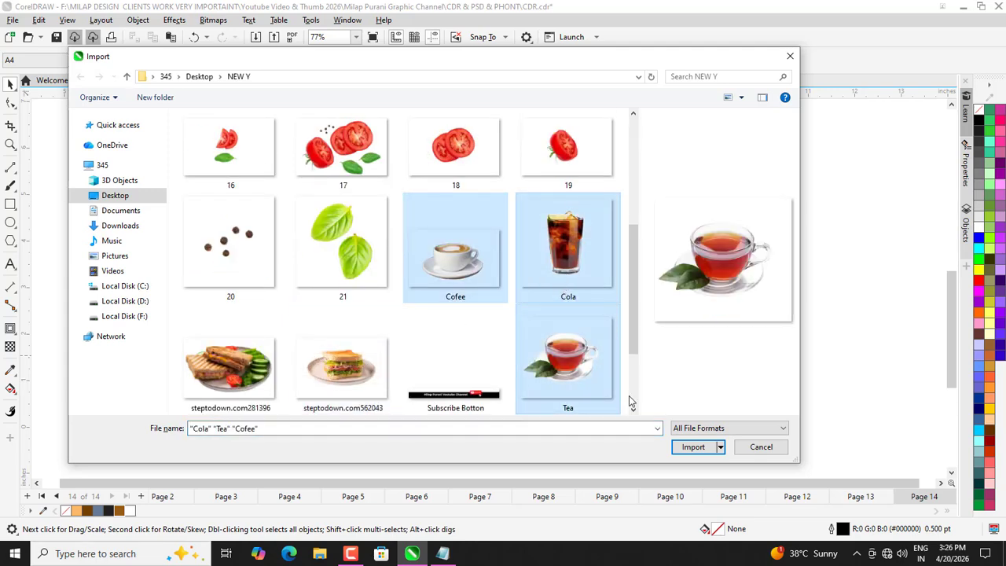
{"action": "left_click", "coordinate": [693, 446]}
{"action": "left_click_drag", "start_coordinate": [333, 343], "coordinate": [376, 396]}
{"action": "left_click_drag", "start_coordinate": [476, 340], "coordinate": [514, 399]}
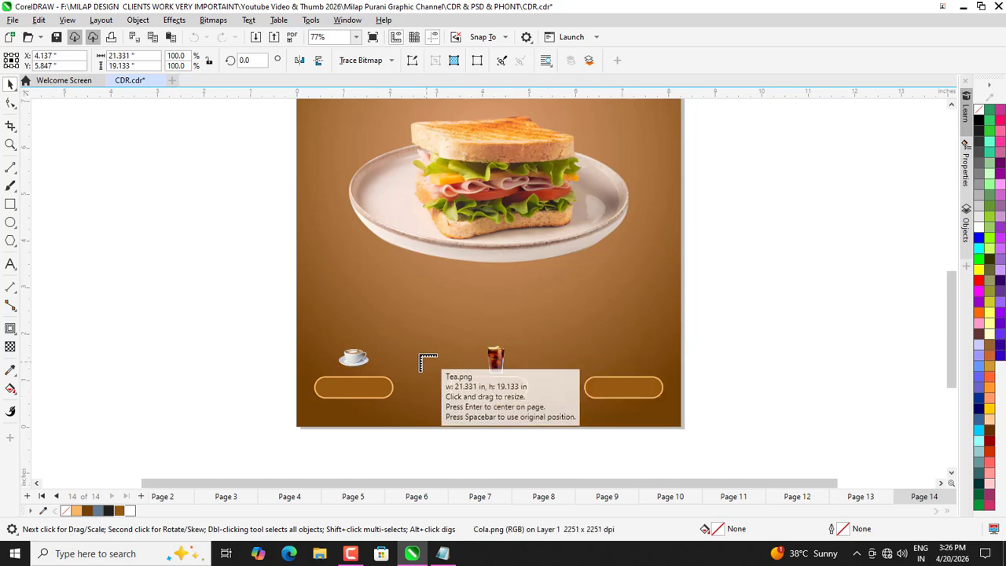
{"action": "left_click_drag", "start_coordinate": [411, 345], "coordinate": [451, 403]}
{"action": "key", "text": "Escape"}
Move the cola glass onto the third button and the teacup onto the right end of the middle button.
{"action": "scroll", "coordinate": [446, 387], "scroll_direction": "up", "scroll_amount": 2}
{"action": "scroll", "coordinate": [462, 377], "scroll_direction": "up", "scroll_amount": 2}
{"action": "left_click_drag", "start_coordinate": [520, 352], "coordinate": [739, 380]}
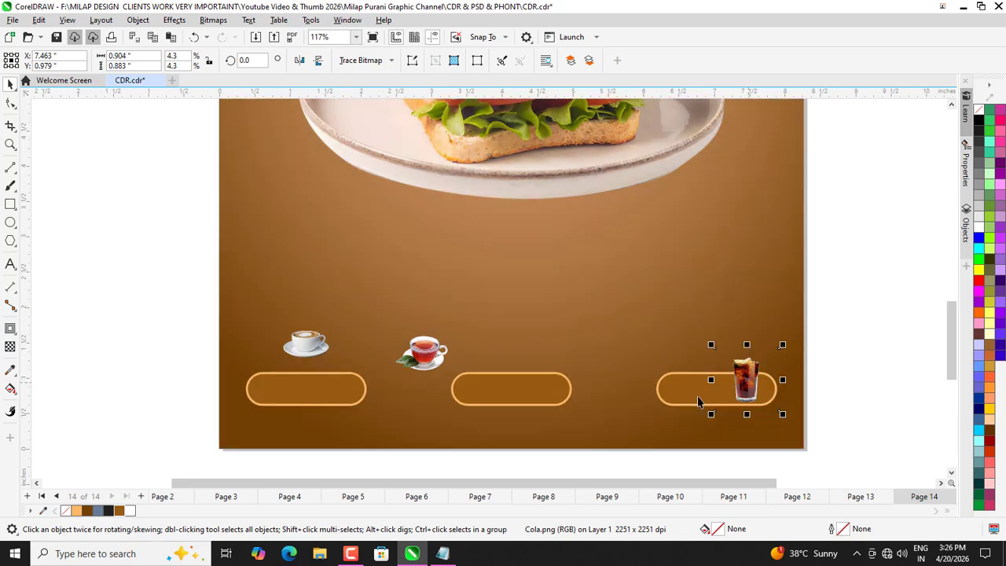
{"action": "left_click_drag", "start_coordinate": [419, 363], "coordinate": [545, 386]}
{"action": "scroll", "coordinate": [546, 378], "scroll_direction": "up", "scroll_amount": 3}
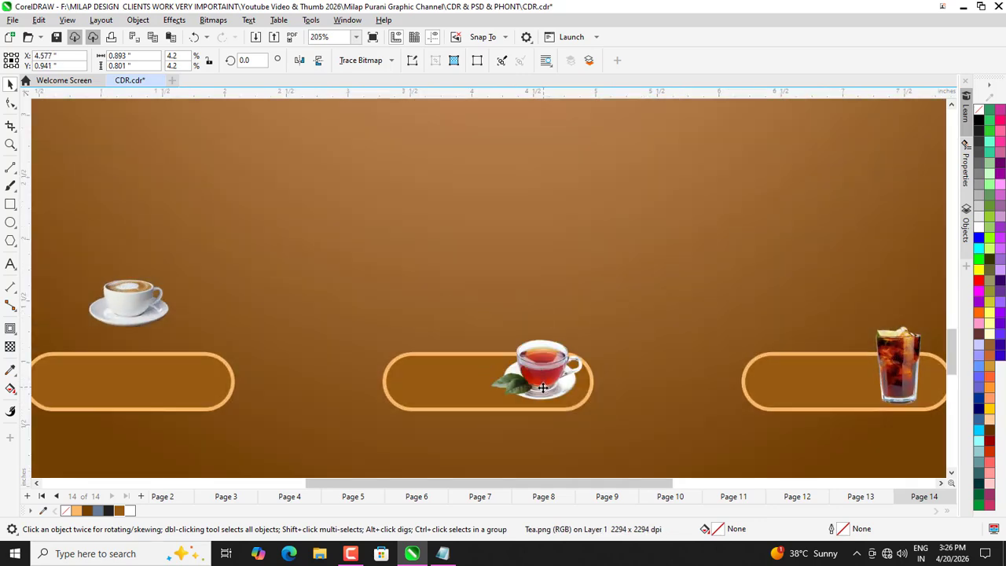
{"action": "scroll", "coordinate": [542, 387], "scroll_direction": "down", "scroll_amount": 4}
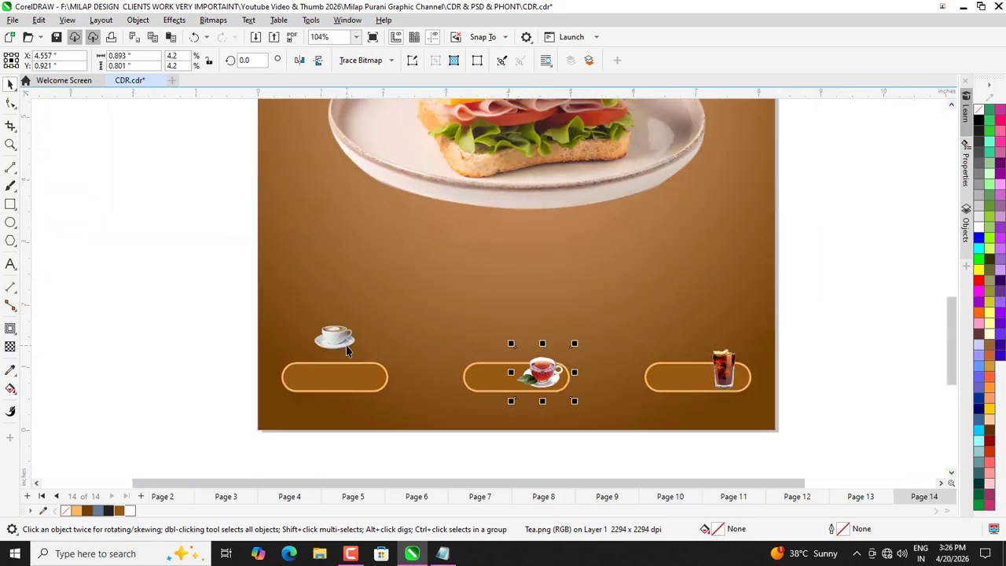
Place the coffee cup on the right end of the first button and enlarge it to about 1.08 inches wide.
{"action": "left_click_drag", "start_coordinate": [346, 346], "coordinate": [362, 377]}
{"action": "scroll", "coordinate": [364, 370], "scroll_direction": "up", "scroll_amount": 2}
{"action": "scroll", "coordinate": [346, 374], "scroll_direction": "up", "scroll_amount": 2}
{"action": "mouse_move", "coordinate": [319, 333]}
{"action": "left_mouse_down"}
{"action": "mouse_move", "coordinate": [292, 322]}
{"action": "mouse_move", "coordinate": [303, 324]}
{"action": "left_mouse_up"}
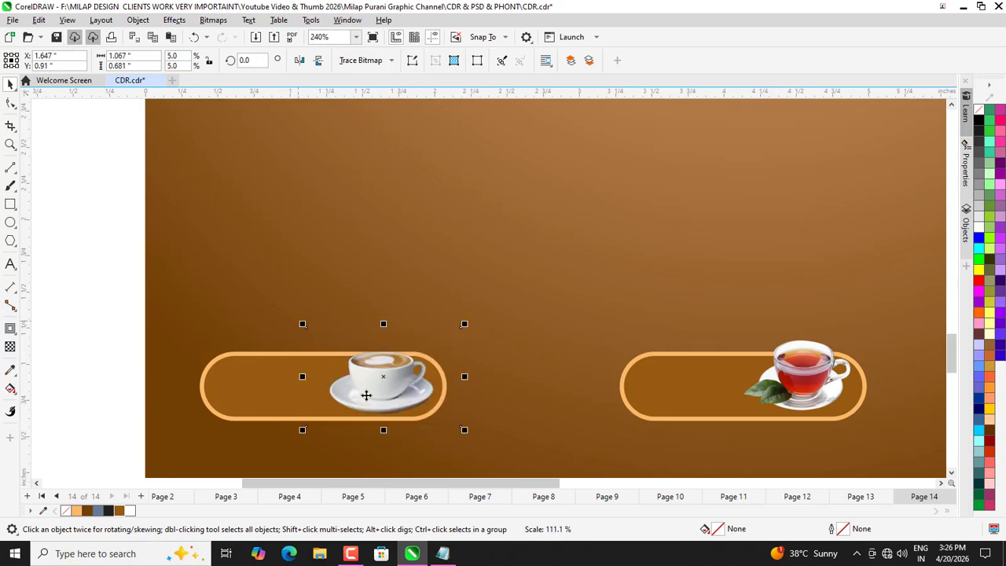
{"action": "left_click_drag", "start_coordinate": [372, 393], "coordinate": [367, 383]}
{"action": "mouse_move", "coordinate": [303, 424]}
{"action": "left_mouse_down"}
{"action": "mouse_move", "coordinate": [281, 420]}
{"action": "mouse_move", "coordinate": [299, 422]}
{"action": "left_mouse_up"}
{"action": "mouse_move", "coordinate": [350, 387]}
{"action": "left_mouse_down"}
{"action": "mouse_move", "coordinate": [361, 390]}
{"action": "mouse_move", "coordinate": [353, 386]}
{"action": "left_mouse_up"}
{"action": "scroll", "coordinate": [353, 386], "scroll_direction": "down", "scroll_amount": 2}
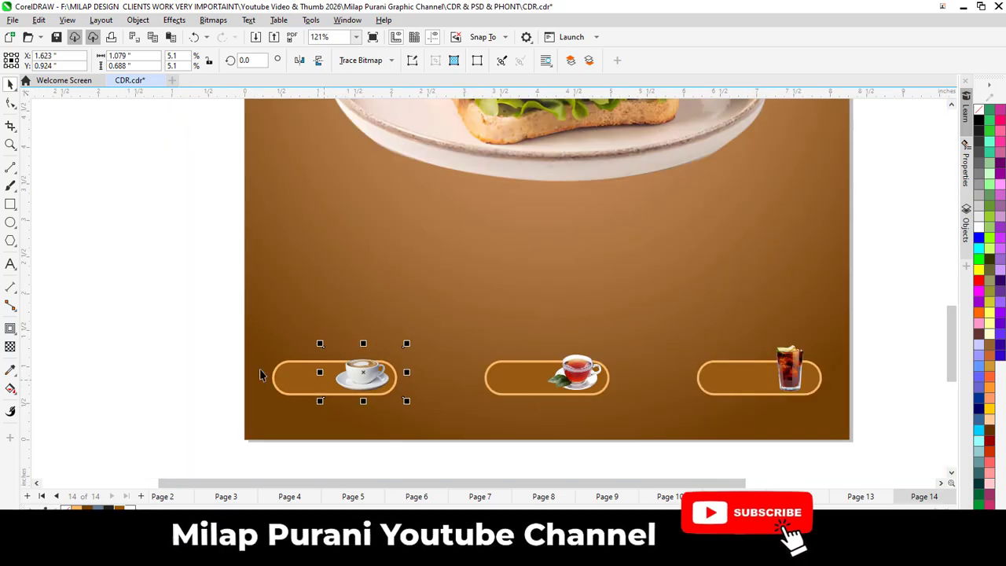
{"action": "left_click", "coordinate": [180, 348]}
{"action": "scroll", "coordinate": [307, 351], "scroll_direction": "down", "scroll_amount": 1}
{"action": "scroll", "coordinate": [526, 366], "scroll_direction": "up", "scroll_amount": 2}
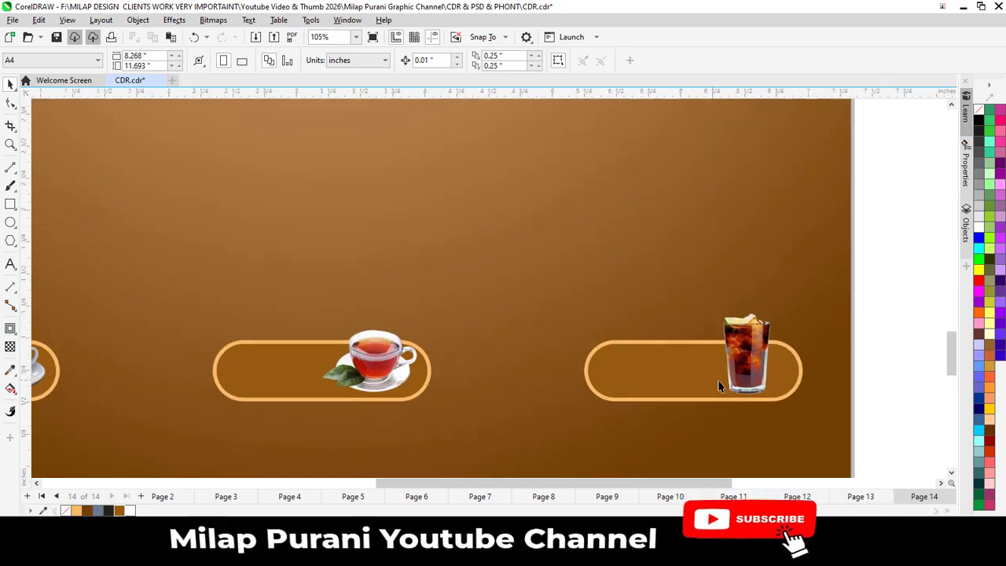
{"action": "left_click", "coordinate": [718, 380]}
{"action": "scroll", "coordinate": [561, 326], "scroll_direction": "down", "scroll_amount": 3}
{"action": "left_click", "coordinate": [103, 313]}
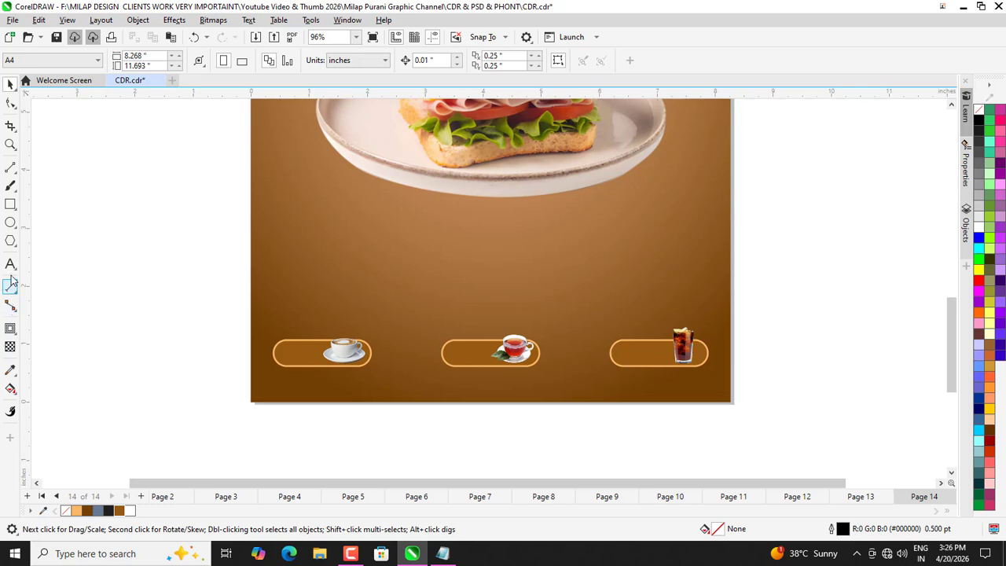
Add the text "Cofee" in Arial to the first button, beside the coffee cup, and make it bold.
{"action": "scroll", "coordinate": [236, 369], "scroll_direction": "up", "scroll_amount": 3}
{"action": "left_click", "coordinate": [349, 327]}
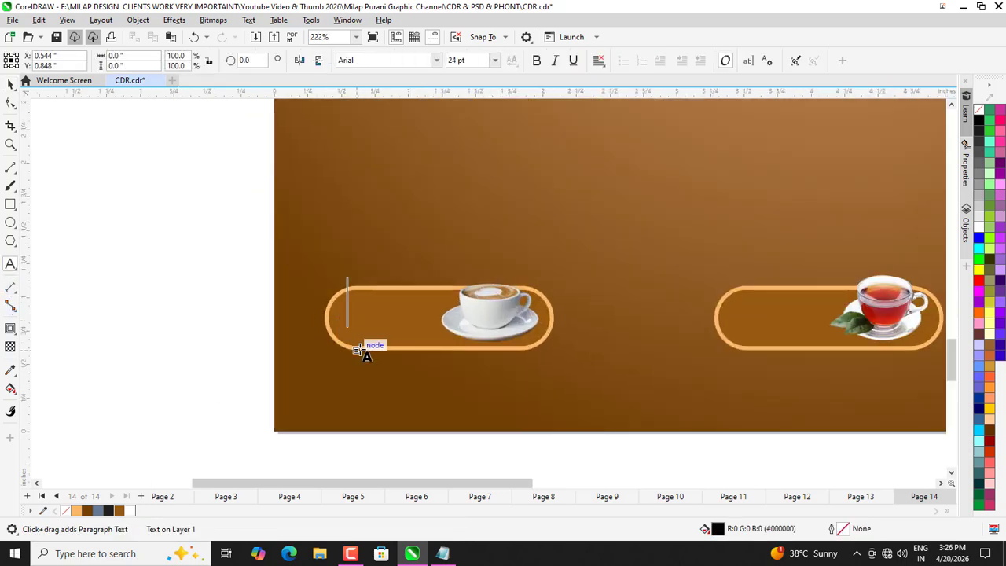
{"action": "type", "text": "Co"}
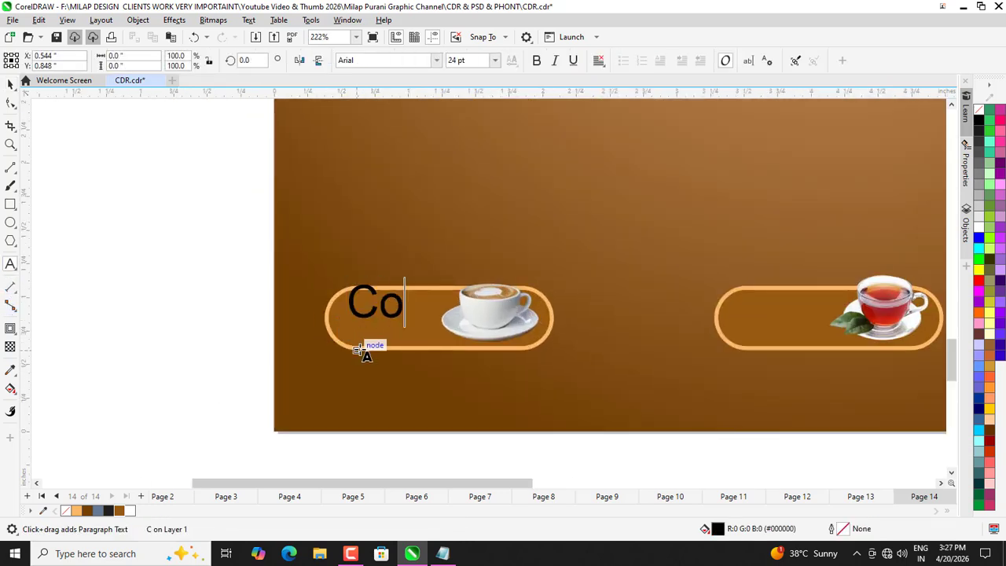
{"action": "type", "text": "fee"}
{"action": "left_click", "coordinate": [10, 84]}
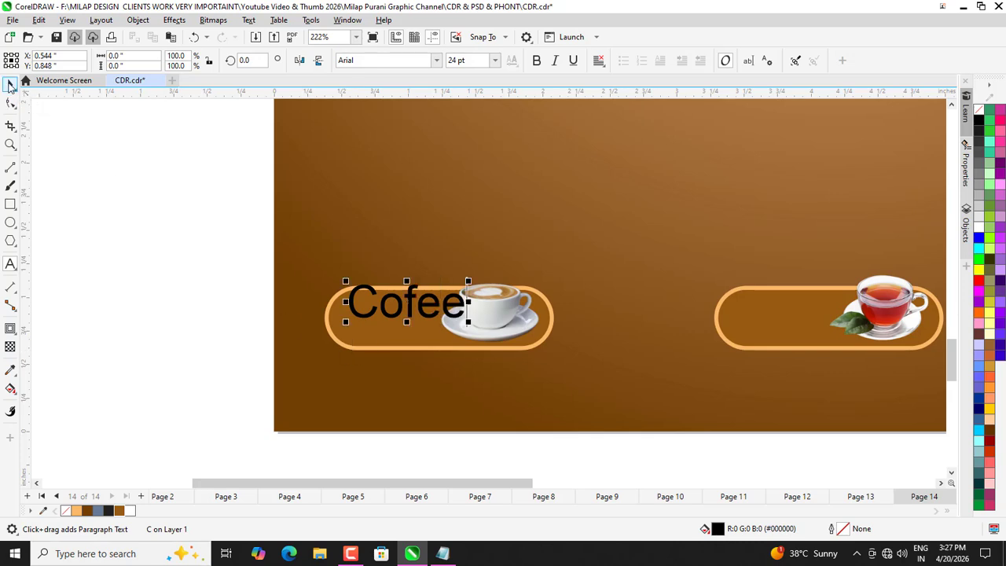
{"action": "left_click", "coordinate": [537, 63]}
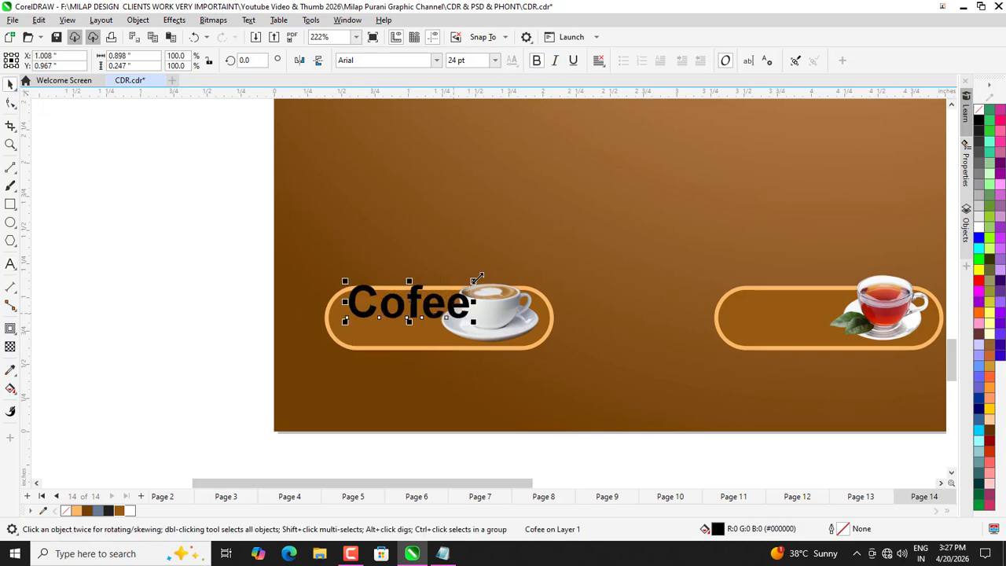
Shrink the Cofee label to about 18.7 pt and align it to the vertical middle of the pill-shaped buttons.
{"action": "left_click_drag", "start_coordinate": [468, 280], "coordinate": [444, 283]}
{"action": "left_click_drag", "start_coordinate": [399, 306], "coordinate": [399, 354]}
{"action": "left_click", "coordinate": [332, 318], "text": "shift"}
{"action": "key", "text": "e"}
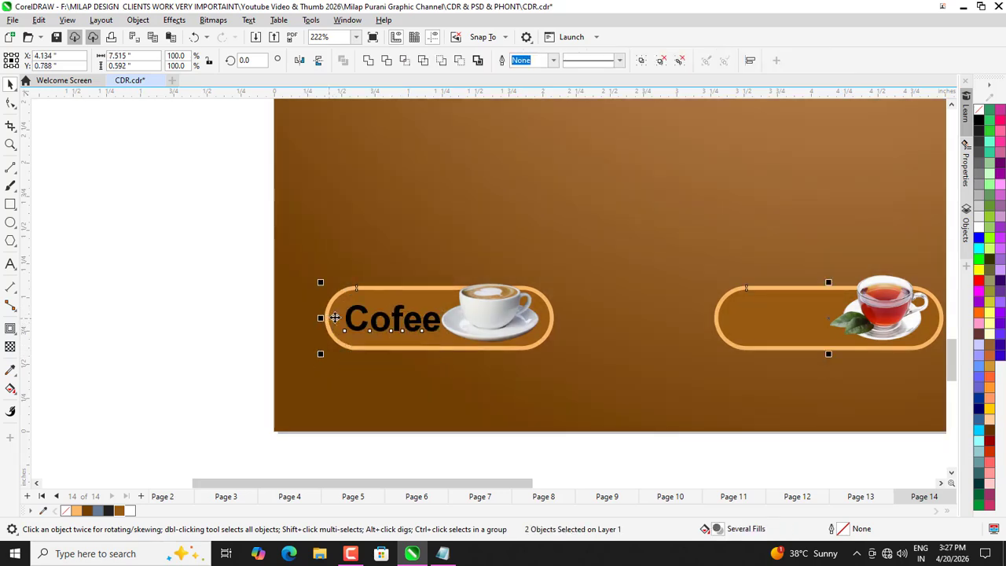
{"action": "left_click", "coordinate": [128, 303]}
Copy the Cofee label onto the middle and third buttons, beside the teacup and cola glass.
{"action": "scroll", "coordinate": [353, 318], "scroll_direction": "up", "scroll_amount": 1}
{"action": "scroll", "coordinate": [353, 313], "scroll_direction": "up", "scroll_amount": 1}
{"action": "left_click_drag", "start_coordinate": [339, 319], "coordinate": [809, 336]}
{"action": "scroll", "coordinate": [312, 323], "scroll_direction": "down", "scroll_amount": 2}
{"action": "right_click", "coordinate": [520, 337]}
Change the label on the third button, beside the cola glass, to "Cola".
{"action": "scroll", "coordinate": [751, 351], "scroll_direction": "up", "scroll_amount": 5}
{"action": "double_click", "coordinate": [739, 327]}
{"action": "type", "text": "la"}
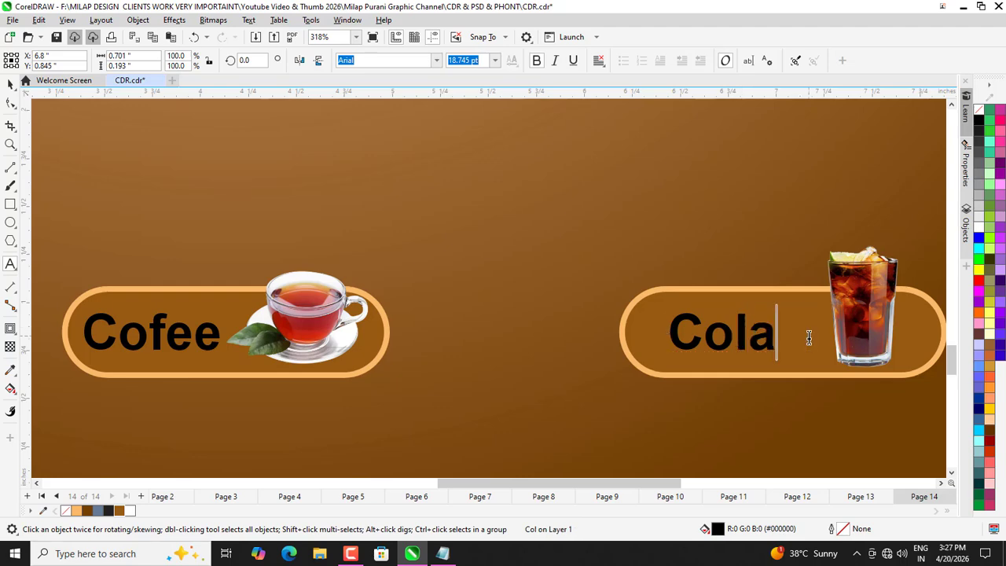
{"action": "left_click", "coordinate": [10, 83]}
{"action": "scroll", "coordinate": [557, 373], "scroll_direction": "down", "scroll_amount": 3}
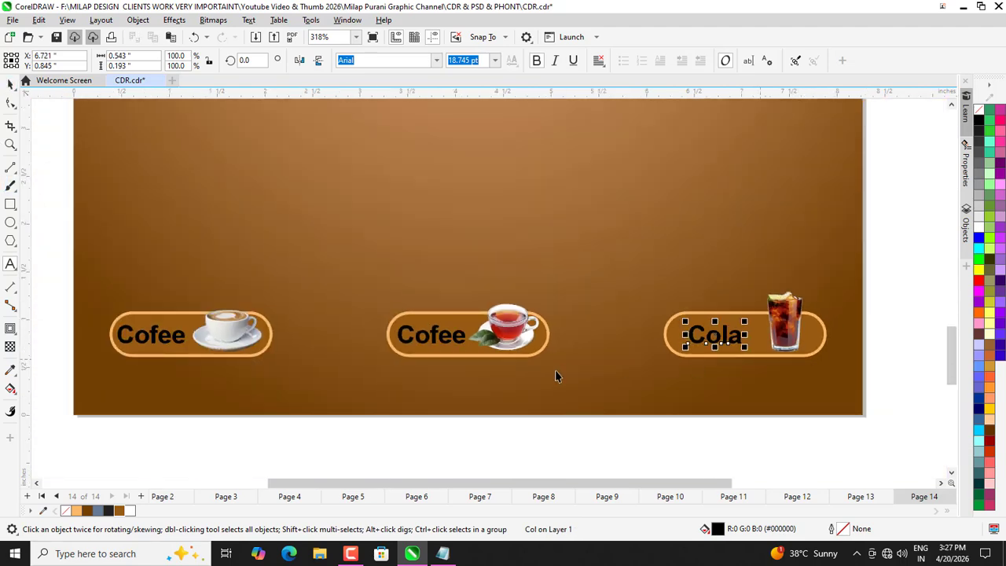
Replace the label on the middle button, beside the teacup, with "Tea".
{"action": "scroll", "coordinate": [410, 342], "scroll_direction": "up", "scroll_amount": 3}
{"action": "double_click", "coordinate": [420, 336]}
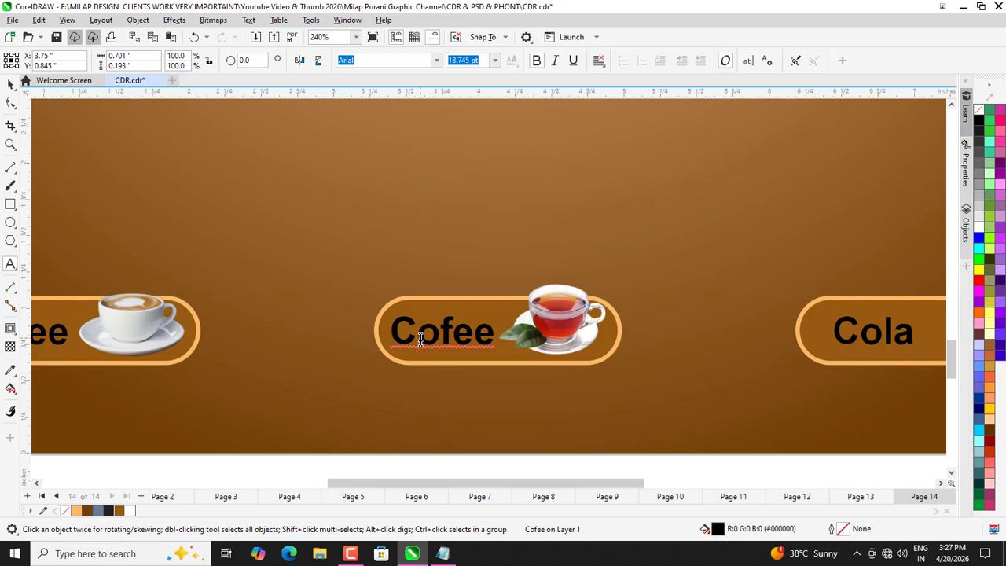
{"action": "double_click", "coordinate": [420, 337]}
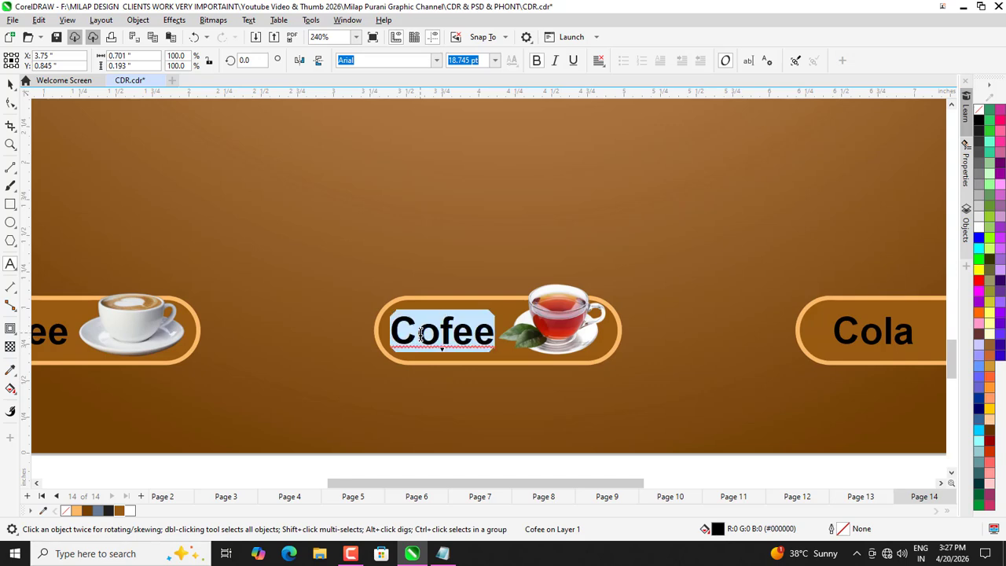
{"action": "type", "text": "Tea"}
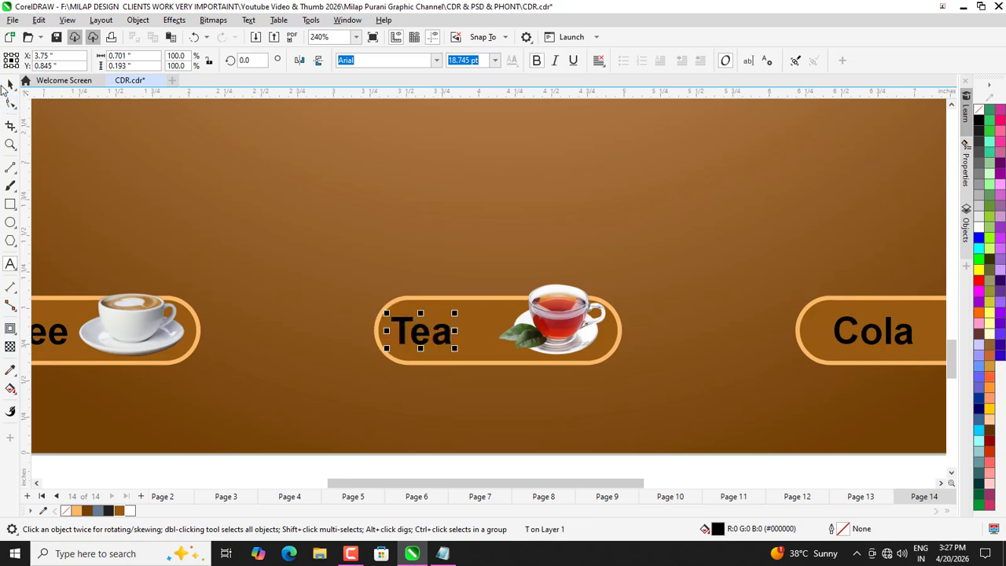
Shift the Tea label slightly right so it sits centered in the free space beside the teacup.
{"action": "scroll", "coordinate": [380, 318], "scroll_direction": "up", "scroll_amount": 4}
{"action": "left_click_drag", "start_coordinate": [424, 338], "coordinate": [467, 346]}
{"action": "scroll", "coordinate": [186, 400], "scroll_direction": "down", "scroll_amount": 5}
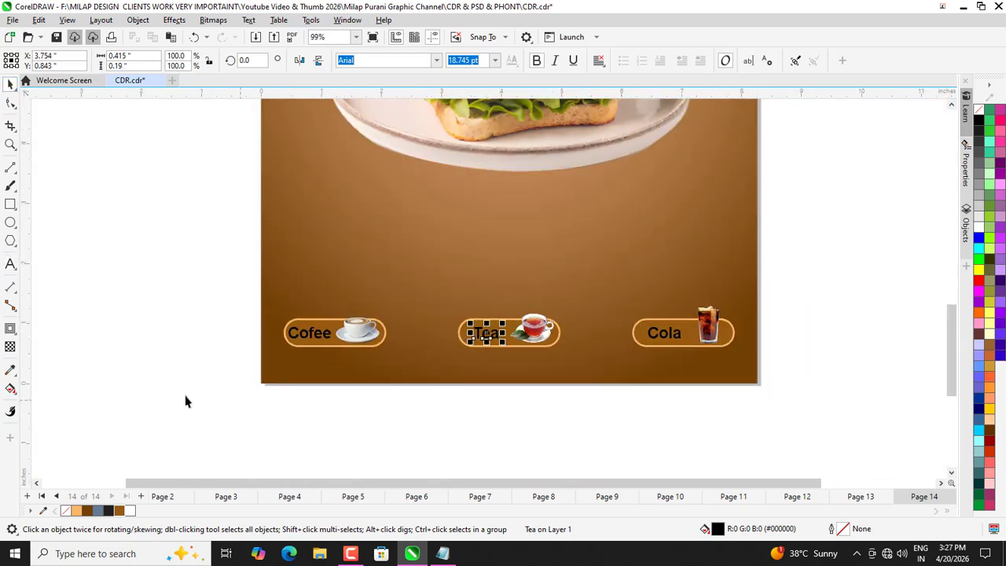
{"action": "scroll", "coordinate": [325, 338], "scroll_direction": "up", "scroll_amount": 2}
{"action": "scroll", "coordinate": [325, 338], "scroll_direction": "up", "scroll_amount": 4}
{"action": "left_click_drag", "start_coordinate": [399, 303], "coordinate": [398, 286]}
{"action": "scroll", "coordinate": [180, 332], "scroll_direction": "down", "scroll_amount": 2}
{"action": "left_click", "coordinate": [250, 316]}
{"action": "scroll", "coordinate": [250, 316], "scroll_direction": "down", "scroll_amount": 2}
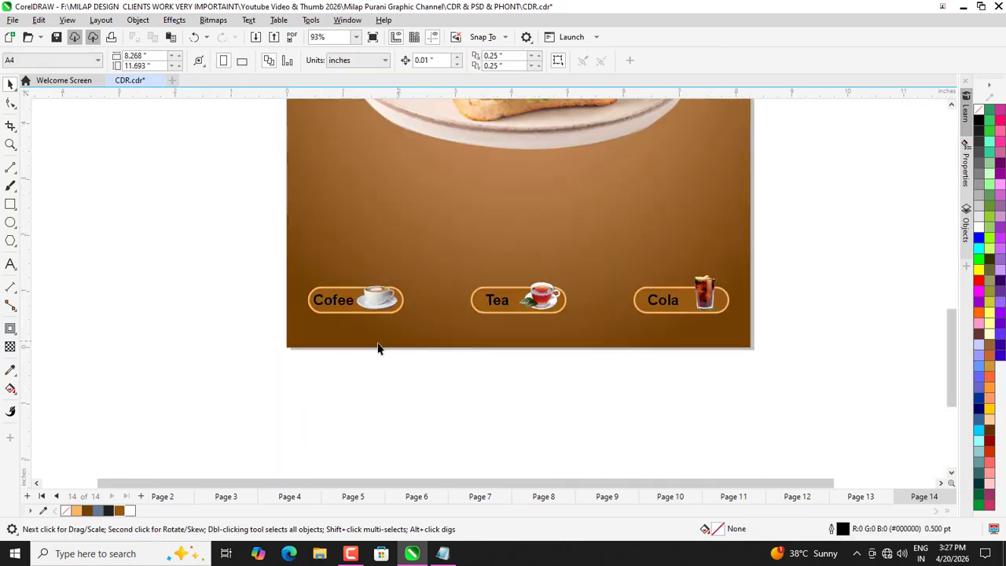
Recolor the Cofee, Tea and Cola labels on the three buttons with the light orange of the button outlines.
{"action": "scroll", "coordinate": [275, 390], "scroll_direction": "up", "scroll_amount": 1}
{"action": "left_click_drag", "start_coordinate": [378, 249], "coordinate": [378, 250]}
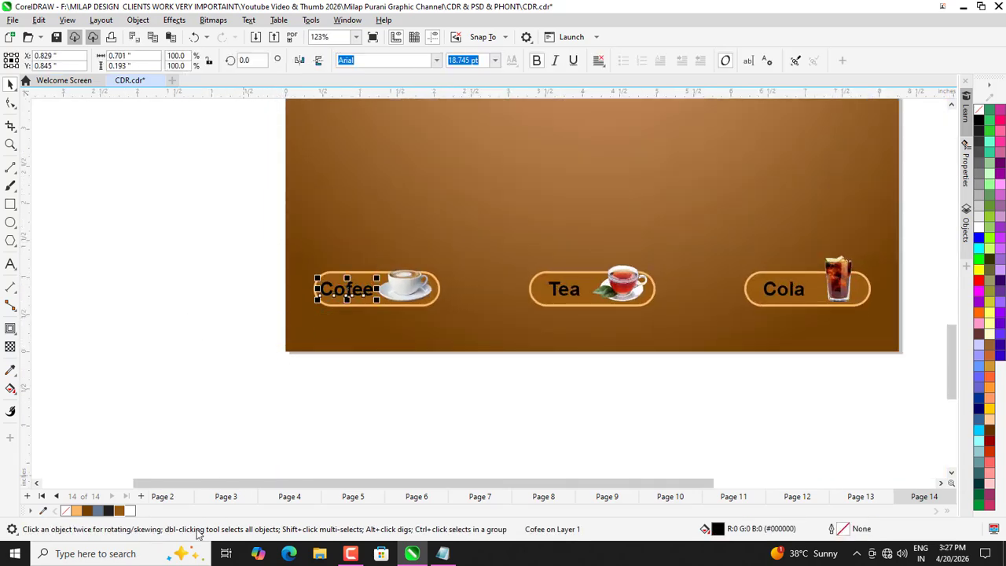
{"action": "left_click", "coordinate": [76, 512]}
{"action": "left_click", "coordinate": [462, 391]}
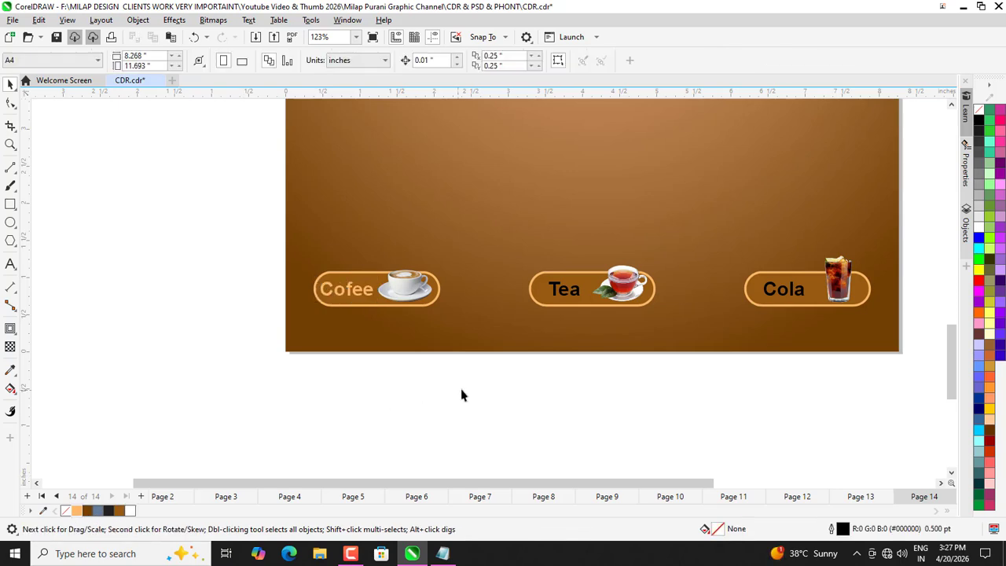
{"action": "left_click_drag", "start_coordinate": [583, 254], "coordinate": [585, 253]}
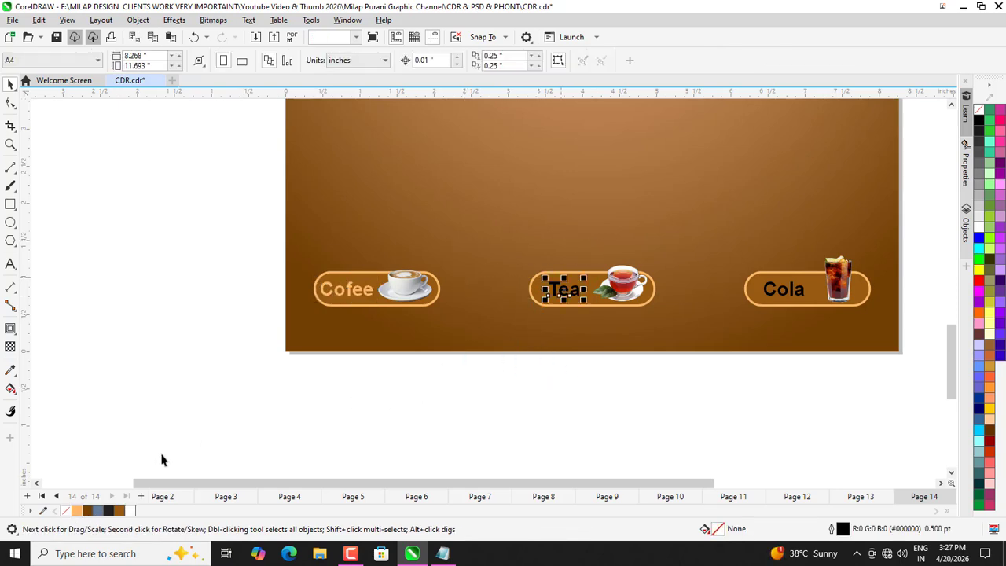
{"action": "left_click", "coordinate": [76, 511]}
{"action": "mouse_move", "coordinate": [717, 387]}
{"action": "left_mouse_down"}
{"action": "mouse_move", "coordinate": [776, 333]}
{"action": "mouse_move", "coordinate": [818, 232]}
{"action": "left_mouse_up"}
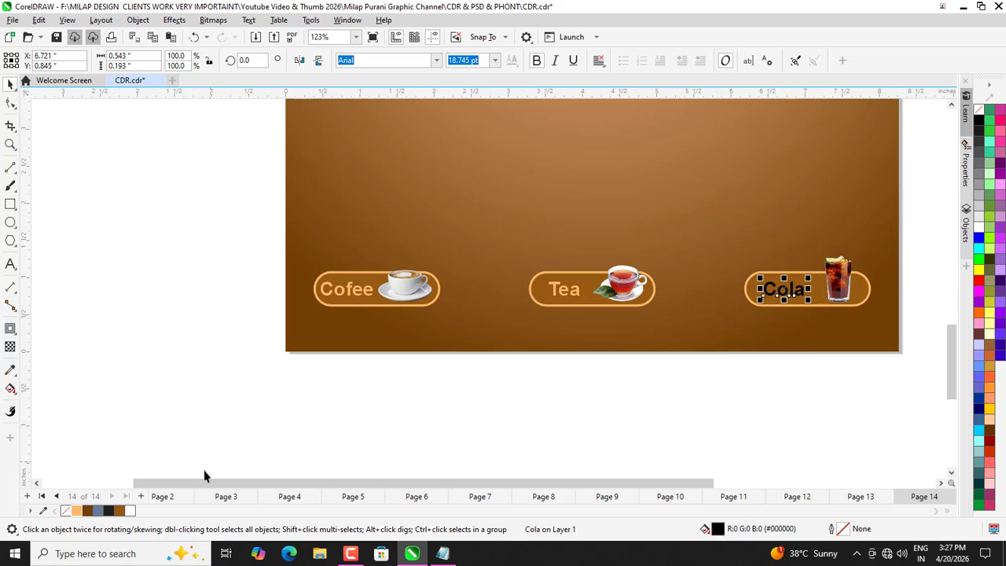
{"action": "left_click", "coordinate": [76, 512]}
{"action": "left_click", "coordinate": [377, 418]}
{"action": "scroll", "coordinate": [292, 313], "scroll_direction": "down", "scroll_amount": 2}
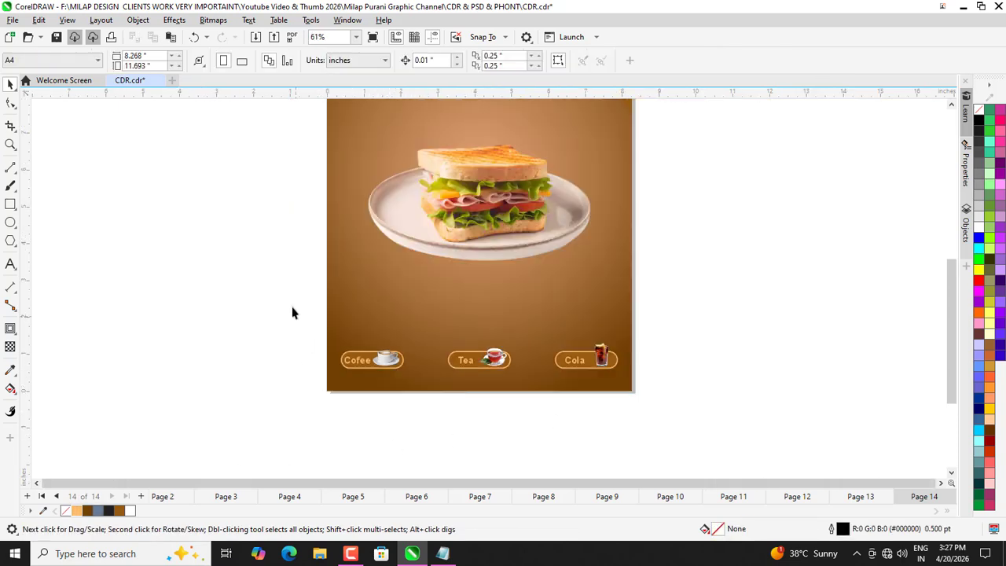
Group the three drink buttons together with their images and labels.
{"action": "left_click_drag", "start_coordinate": [672, 434], "coordinate": [686, 432]}
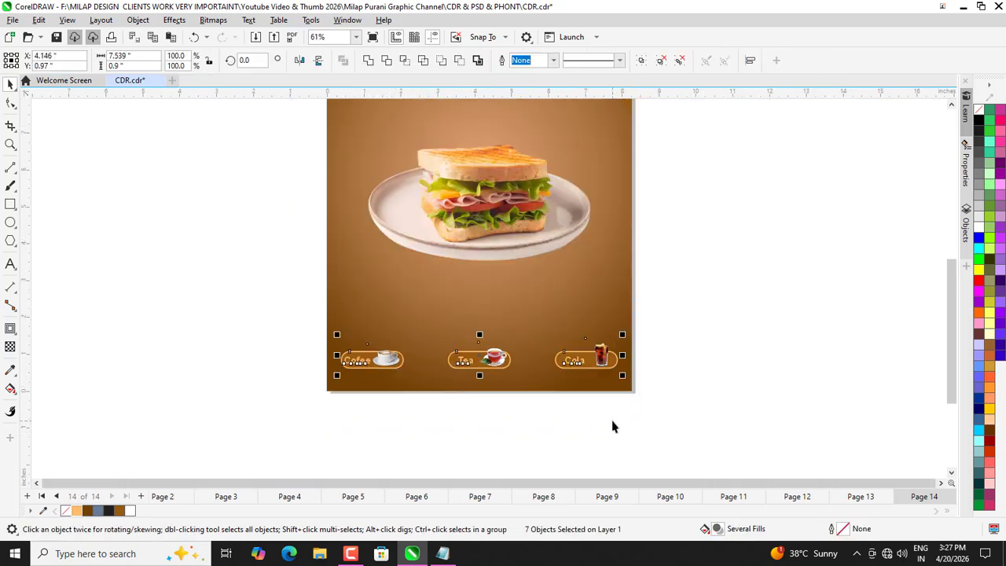
{"action": "key", "text": "ctrl+g"}
{"action": "left_click", "coordinate": [469, 416]}
Examine the three drink buttons up close and within the overall poster layout.
{"action": "scroll", "coordinate": [427, 338], "scroll_direction": "up", "scroll_amount": 2}
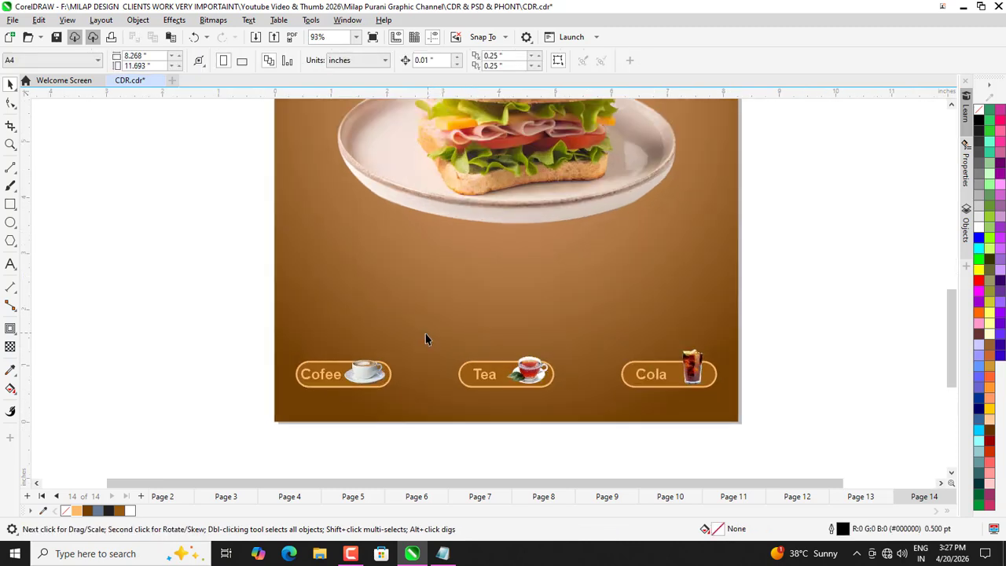
{"action": "scroll", "coordinate": [437, 419], "scroll_direction": "down", "scroll_amount": 2}
{"action": "scroll", "coordinate": [396, 402], "scroll_direction": "down", "scroll_amount": 1}
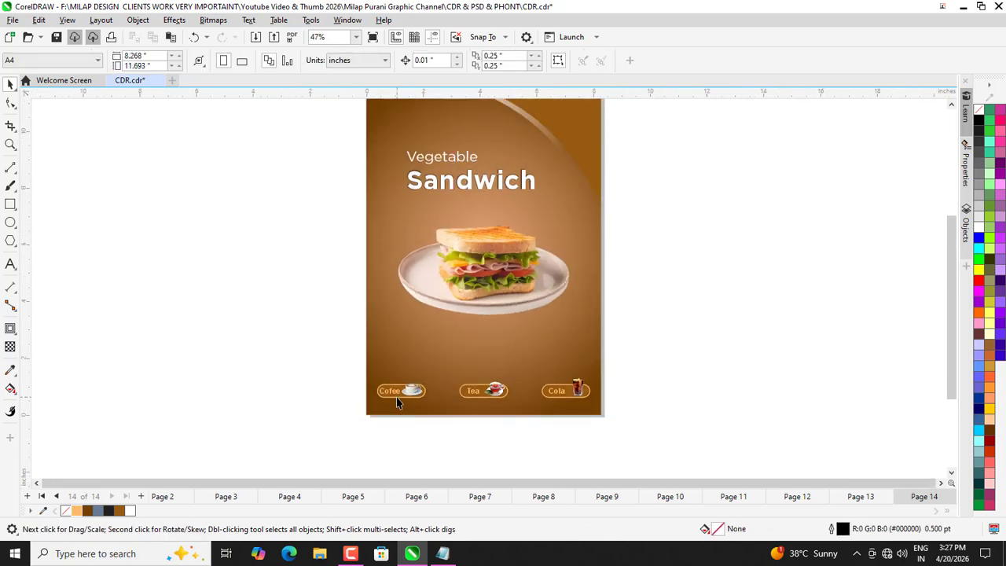
{"action": "scroll", "coordinate": [424, 402], "scroll_direction": "down", "scroll_amount": 1}
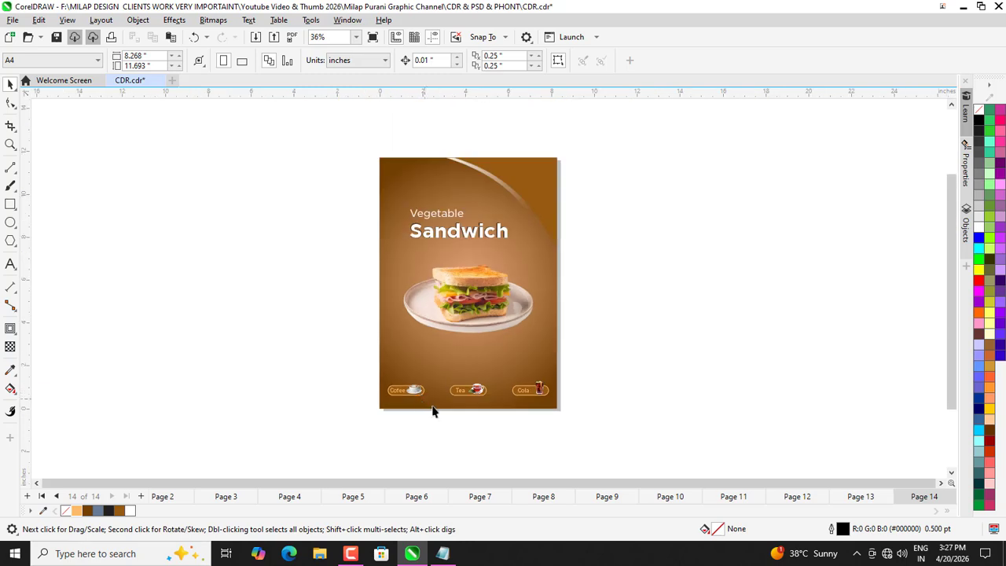
{"action": "scroll", "coordinate": [435, 411], "scroll_direction": "up", "scroll_amount": 2}
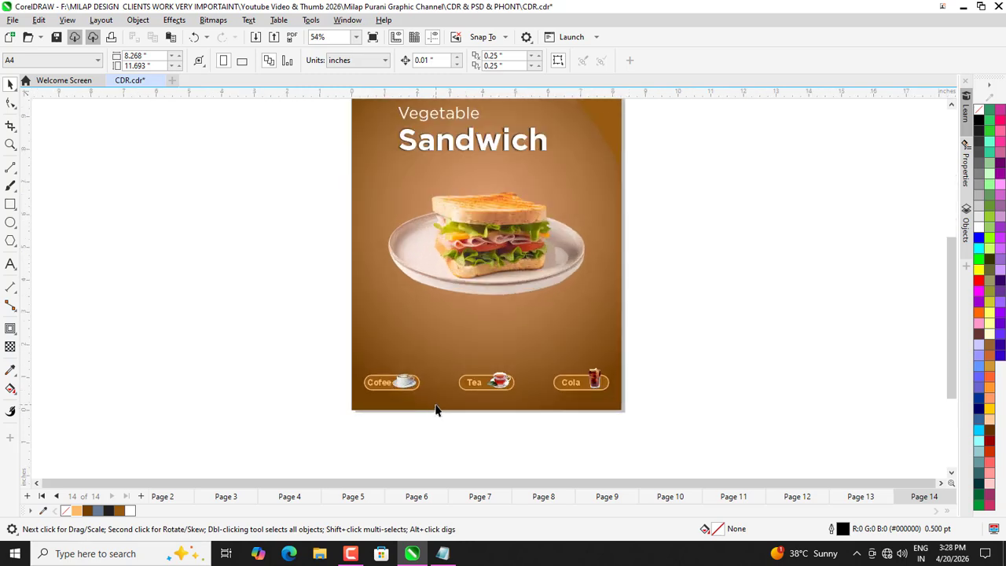
{"action": "scroll", "coordinate": [437, 410], "scroll_direction": "up", "scroll_amount": 2}
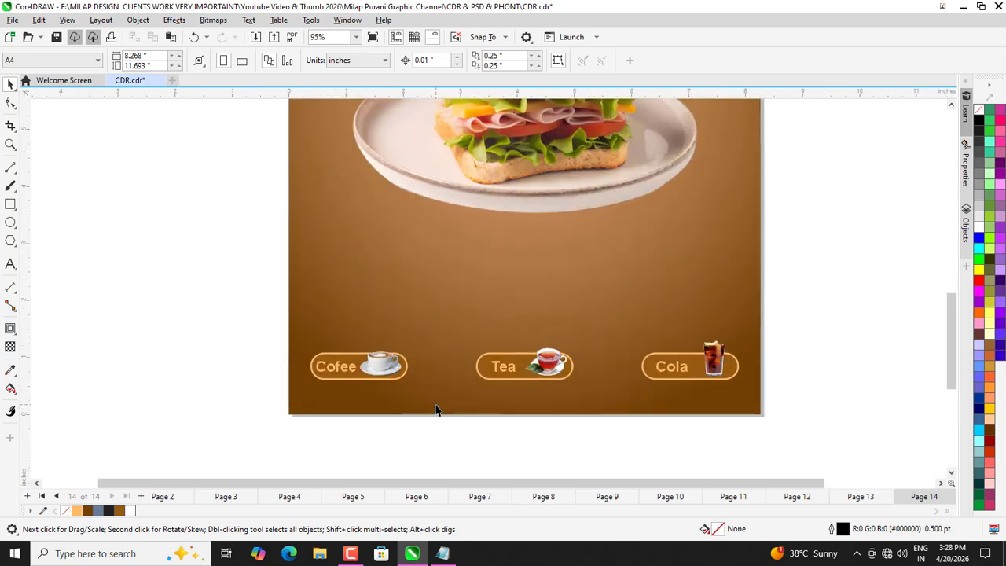
{"action": "scroll", "coordinate": [491, 381], "scroll_direction": "down", "scroll_amount": 1}
{"action": "scroll", "coordinate": [441, 386], "scroll_direction": "down", "scroll_amount": 2}
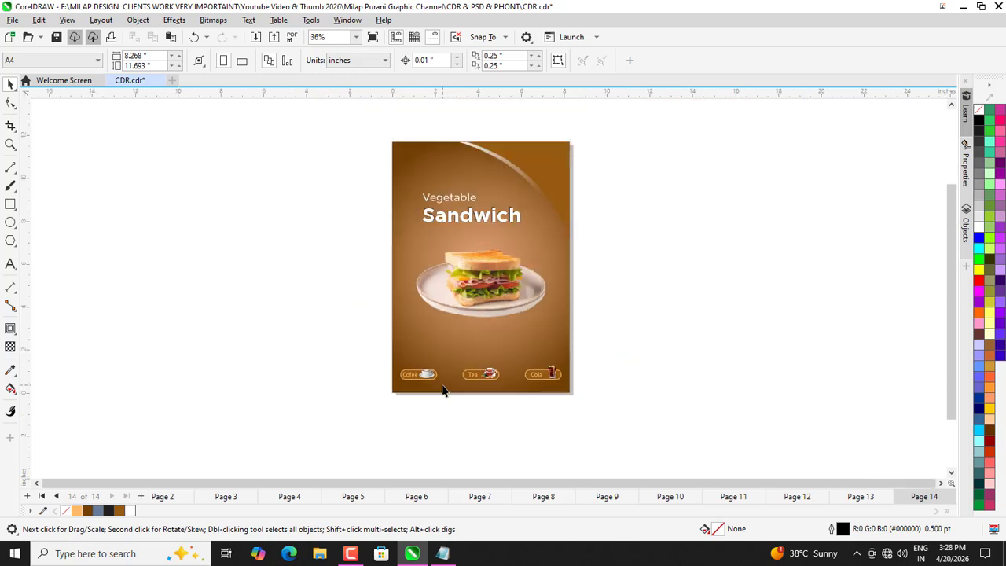
{"action": "scroll", "coordinate": [430, 250], "scroll_direction": "up", "scroll_amount": 1}
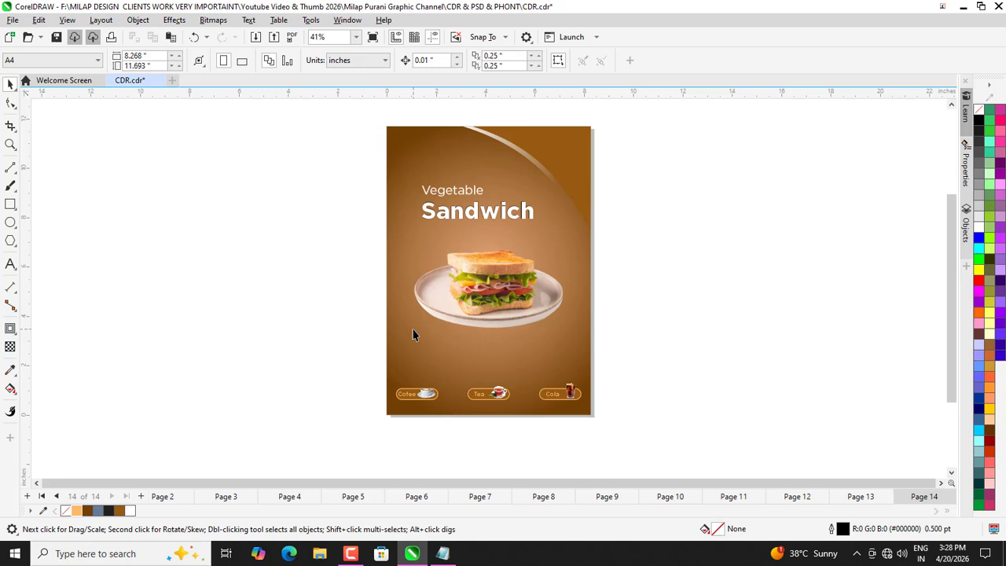
Delete the curved corner decoration clipped inside the poster background and remove the background's PowerClip frame.
{"action": "left_click", "coordinate": [577, 175]}
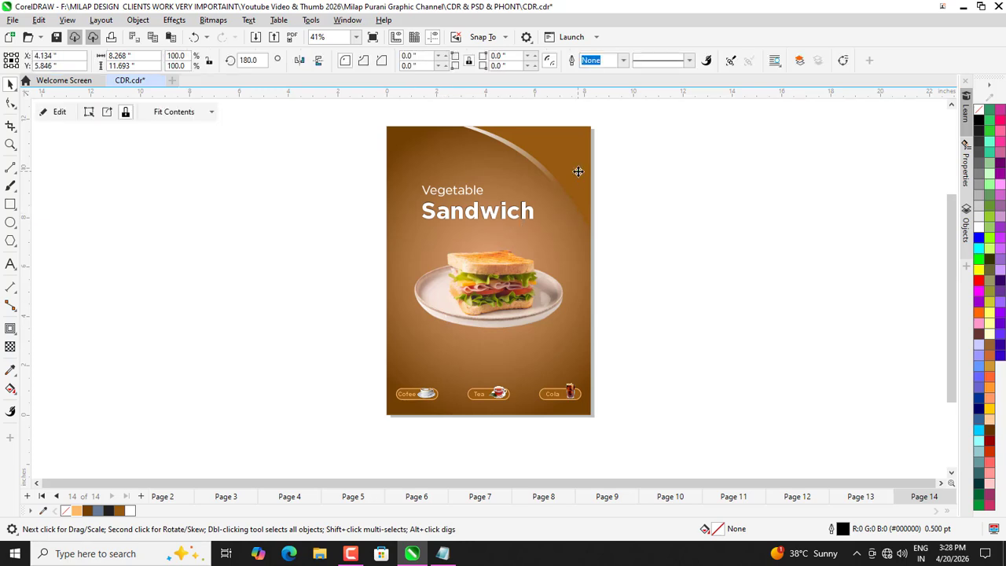
{"action": "left_click", "coordinate": [575, 174], "text": "ctrl"}
{"action": "key", "text": "Delete"}
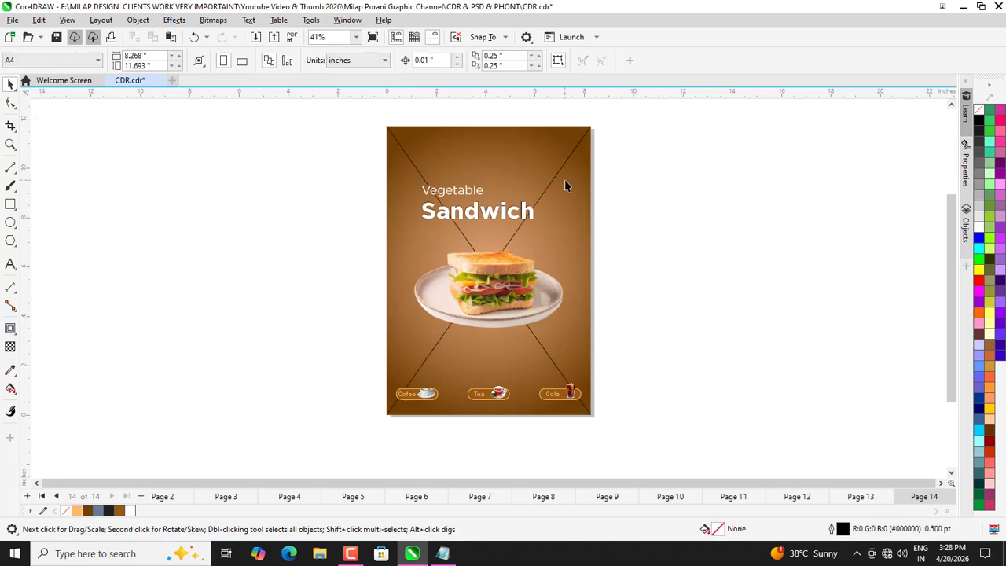
{"action": "left_click", "coordinate": [566, 179]}
{"action": "right_click", "coordinate": [565, 179]}
{"action": "mouse_move", "coordinate": [636, 353]}
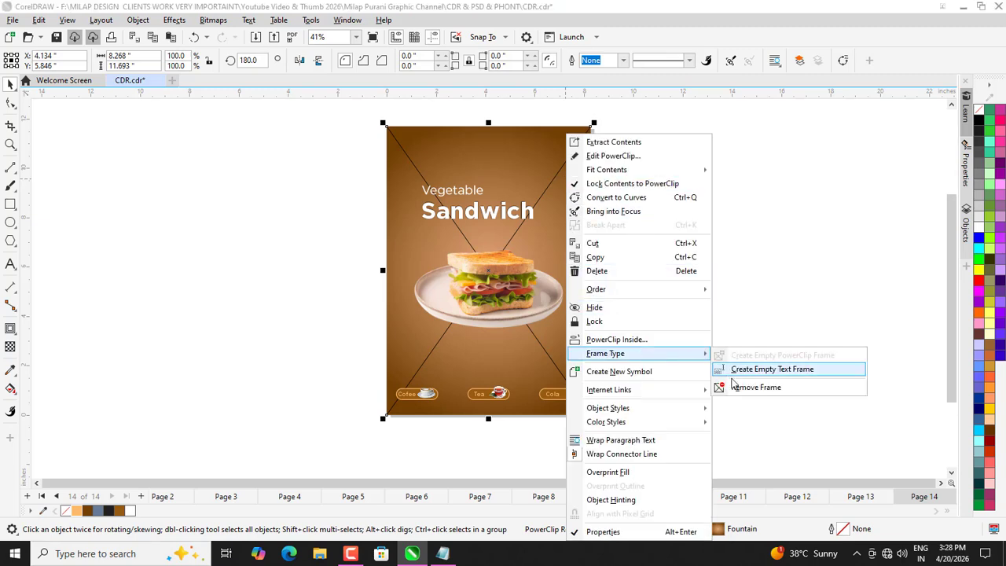
{"action": "left_click", "coordinate": [735, 387]}
{"action": "key", "text": "Escape"}
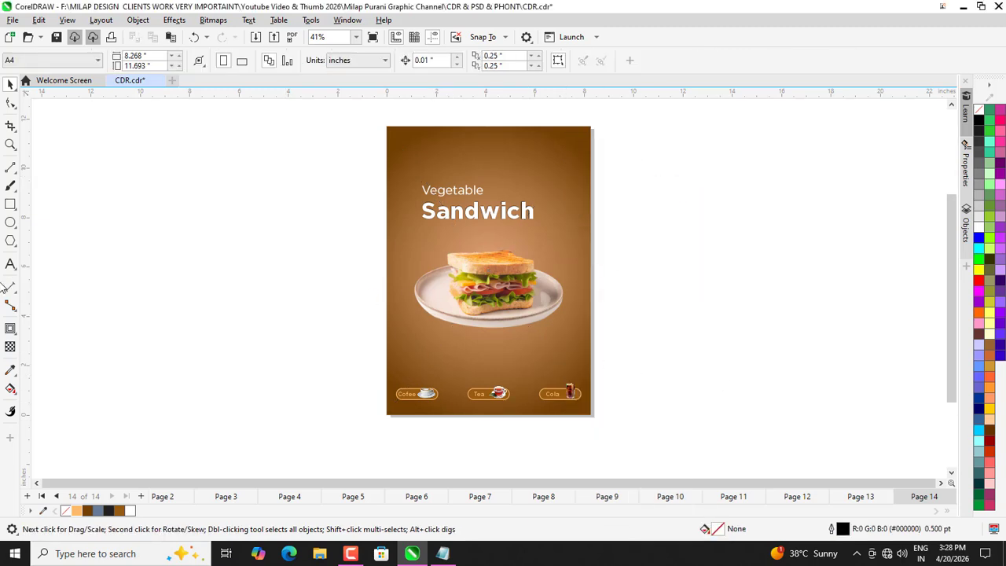
Duplicate the background rectangle as a full-width strip about 1.83 inches high along the bottom of the page.
{"action": "left_click", "coordinate": [9, 205]}
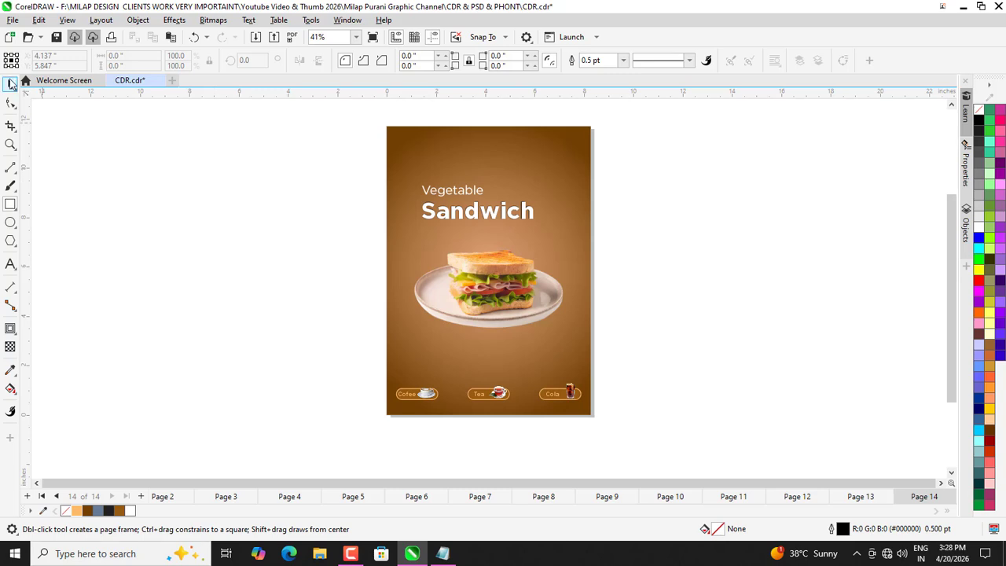
{"action": "left_click", "coordinate": [10, 84]}
{"action": "left_click", "coordinate": [502, 132]}
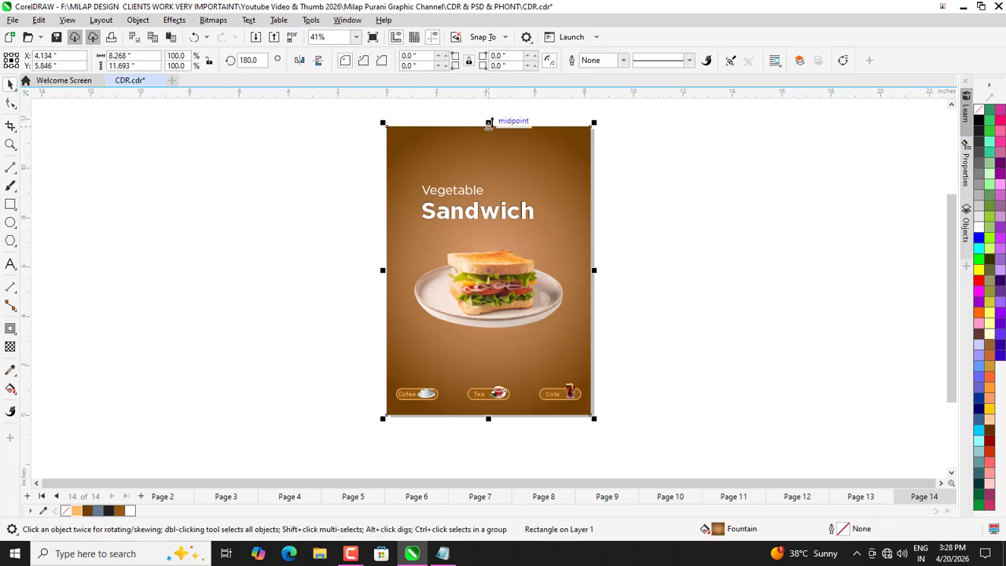
{"action": "left_click_drag", "start_coordinate": [489, 122], "coordinate": [488, 365]}
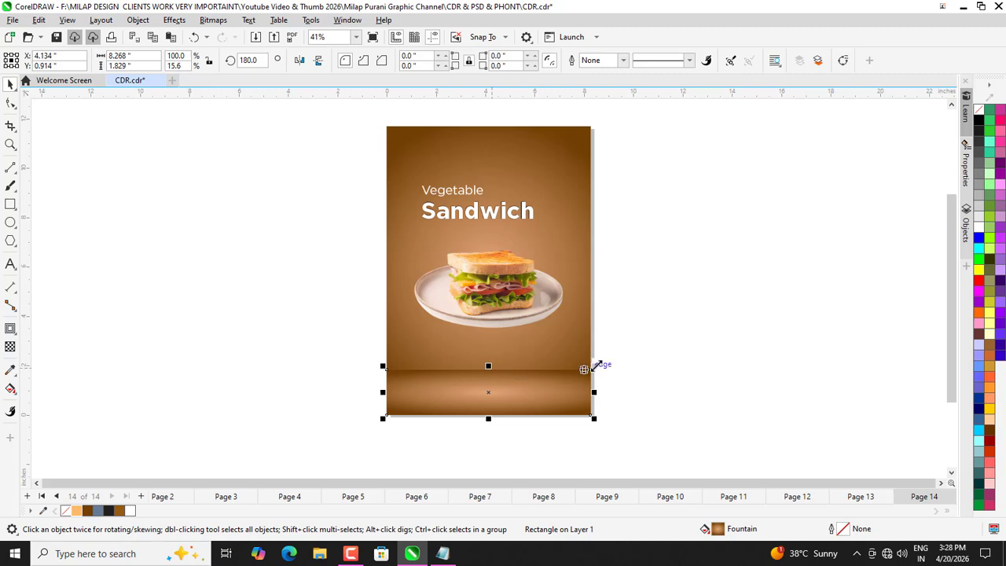
Fill the bottom strip with white and place it behind the drink buttons.
{"action": "left_click", "coordinate": [980, 228]}
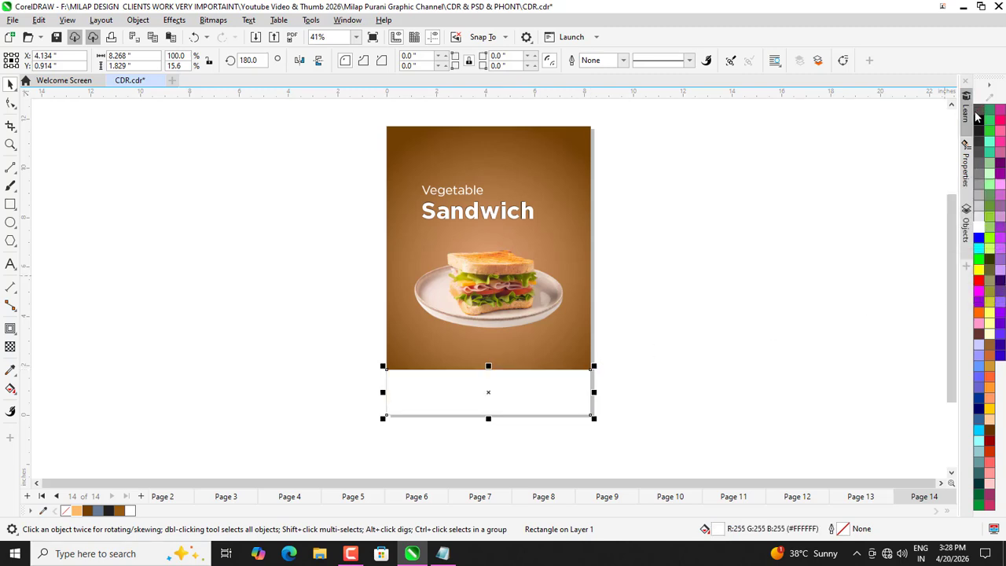
{"action": "key", "text": "ctrl+v"}
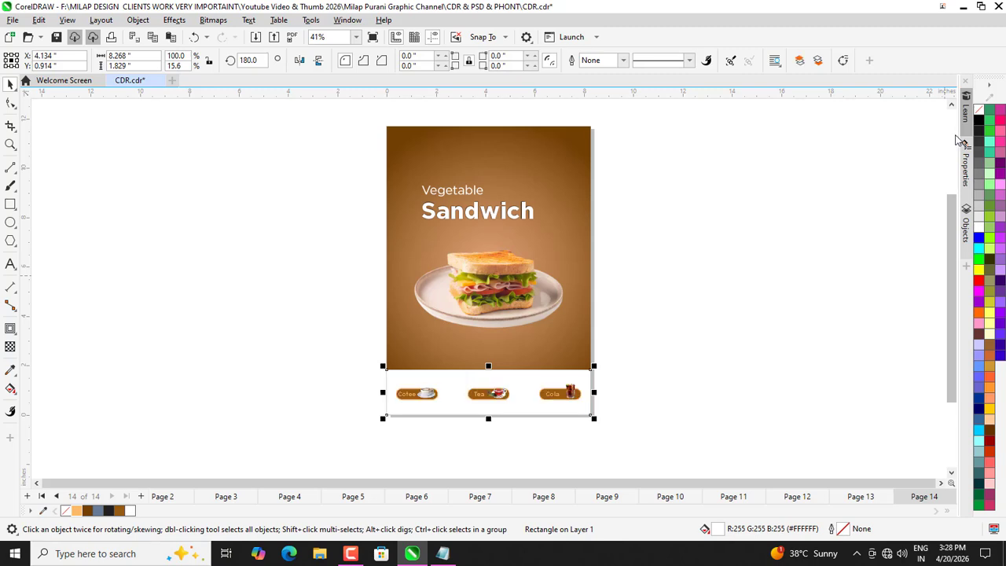
{"action": "left_click", "coordinate": [296, 228]}
Widen the white strip symmetrically to about 9.32 inches and extend it below the page to about 2.35 inches high.
{"action": "left_click", "coordinate": [442, 379]}
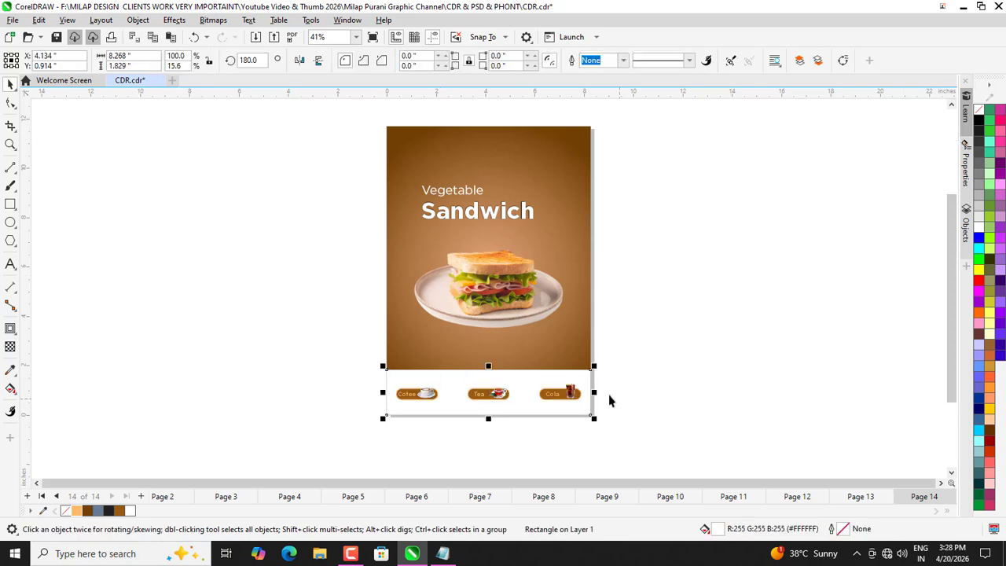
{"action": "left_click_drag", "start_coordinate": [595, 393], "coordinate": [607, 393]}
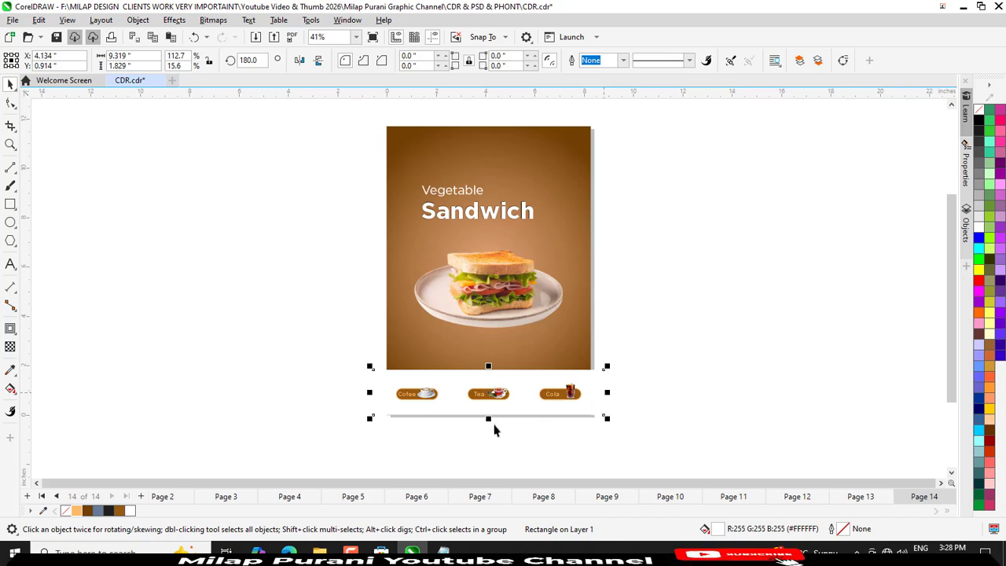
{"action": "left_click_drag", "start_coordinate": [488, 419], "coordinate": [488, 431]}
PowerClip the oversized white strip inside the brown gradient background rectangle.
{"action": "right_click", "coordinate": [530, 387]}
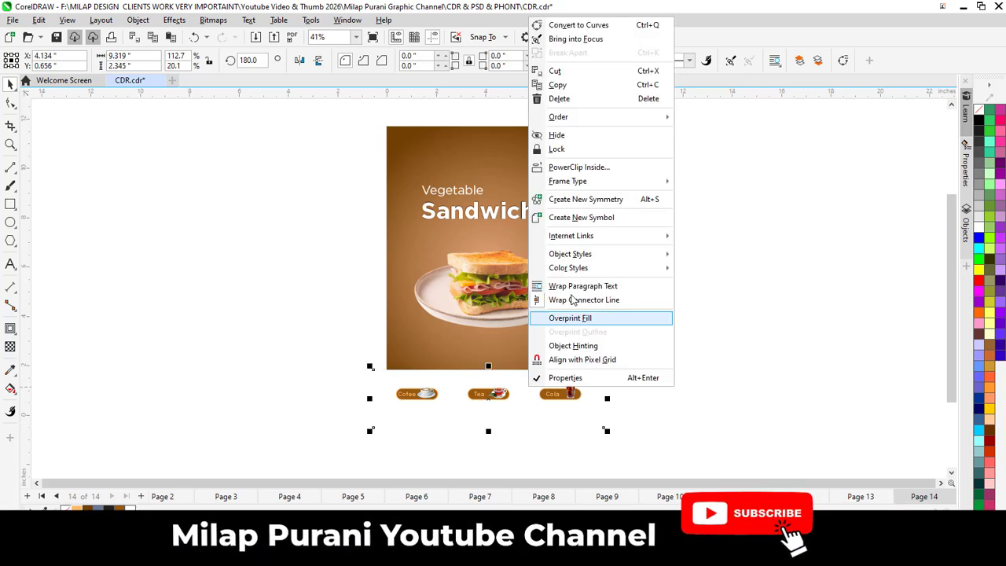
{"action": "left_click", "coordinate": [539, 171]}
{"action": "left_click", "coordinate": [275, 252]}
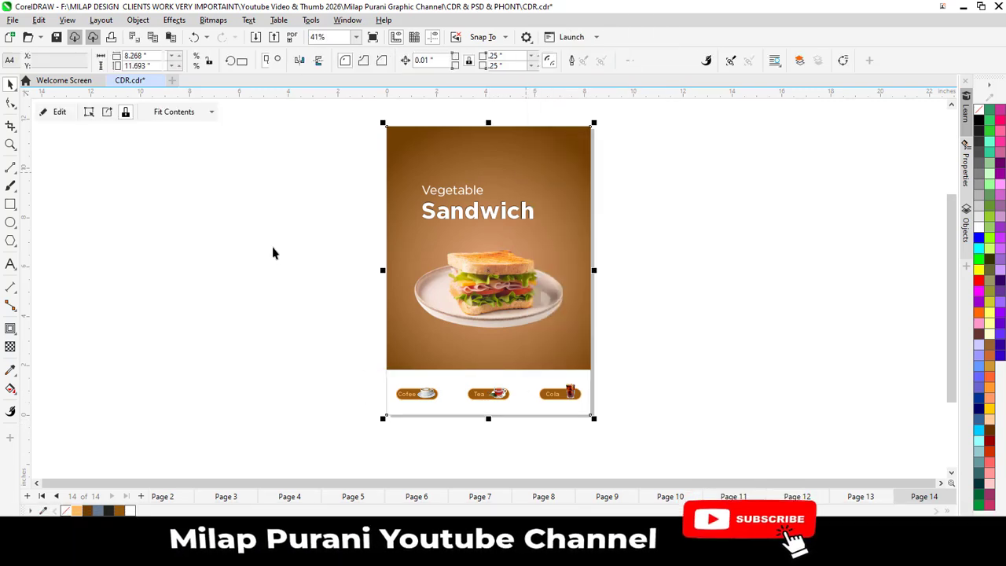
Reduce the clipped white strip's height by lowering its upper edge to just above the drink buttons.
{"action": "scroll", "coordinate": [467, 425], "scroll_direction": "up", "scroll_amount": 2}
{"action": "scroll", "coordinate": [458, 411], "scroll_direction": "down", "scroll_amount": 3}
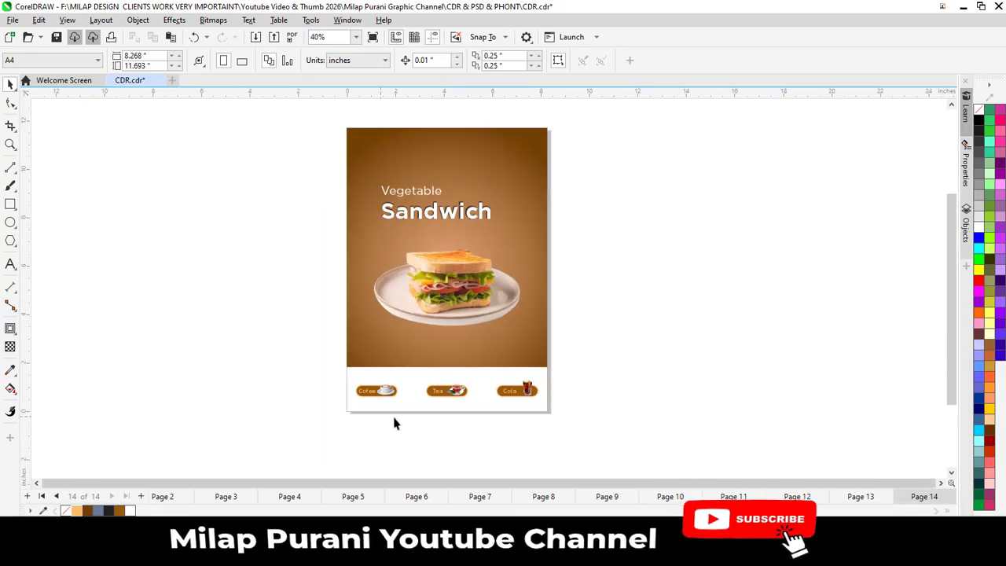
{"action": "scroll", "coordinate": [395, 420], "scroll_direction": "up", "scroll_amount": 2}
{"action": "left_click", "coordinate": [459, 343]}
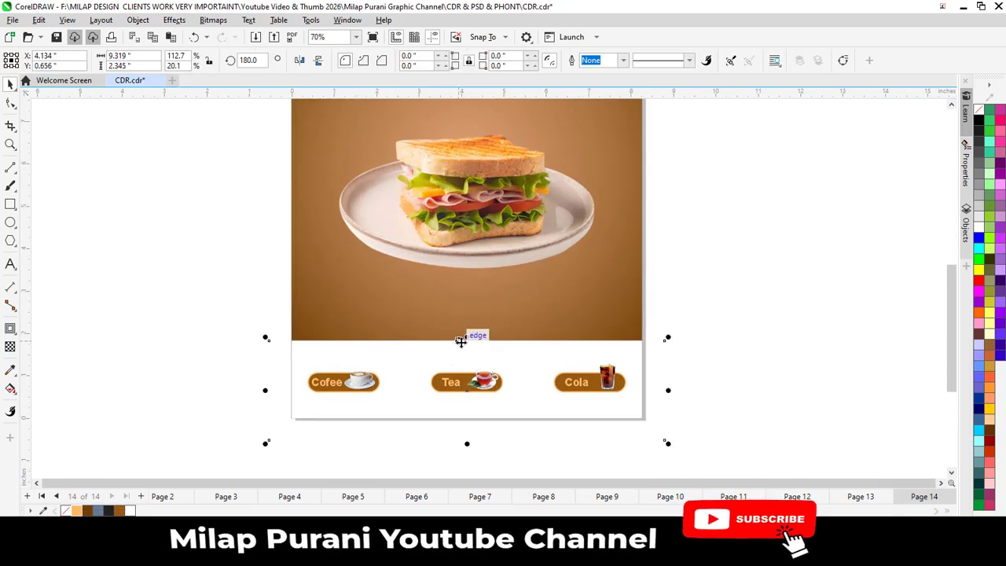
{"action": "left_click_drag", "start_coordinate": [468, 339], "coordinate": [472, 355]}
{"action": "scroll", "coordinate": [464, 358], "scroll_direction": "up", "scroll_amount": 4}
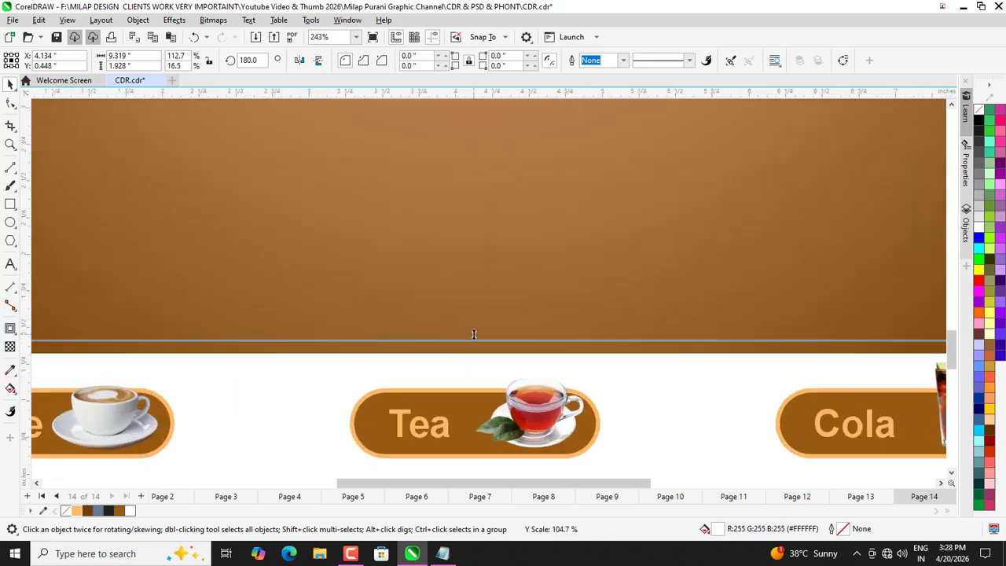
{"action": "scroll", "coordinate": [476, 327], "scroll_direction": "down", "scroll_amount": 5}
{"action": "left_click", "coordinate": [243, 312]}
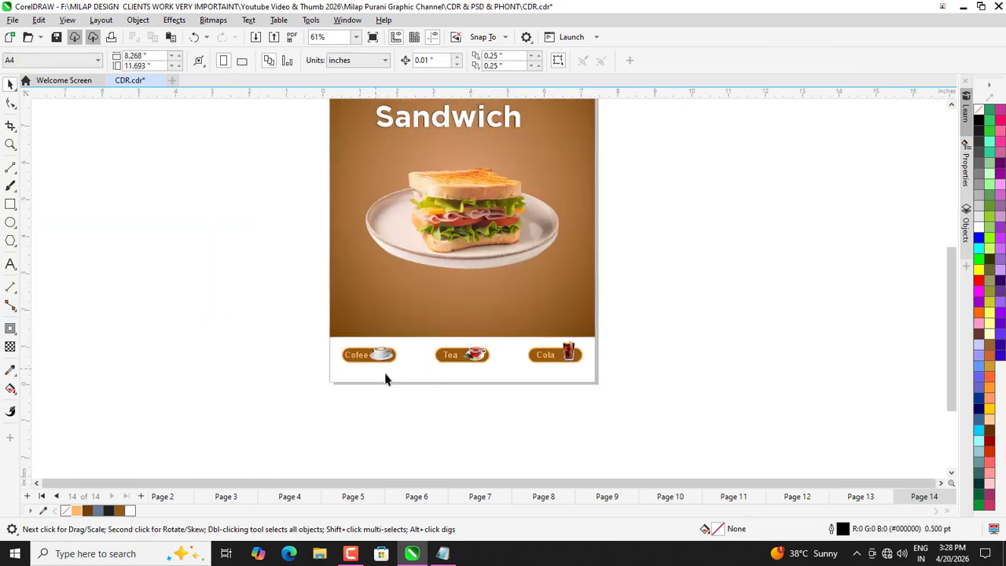
{"action": "scroll", "coordinate": [414, 438], "scroll_direction": "down", "scroll_amount": 4}
{"action": "scroll", "coordinate": [393, 391], "scroll_direction": "up", "scroll_amount": 3}
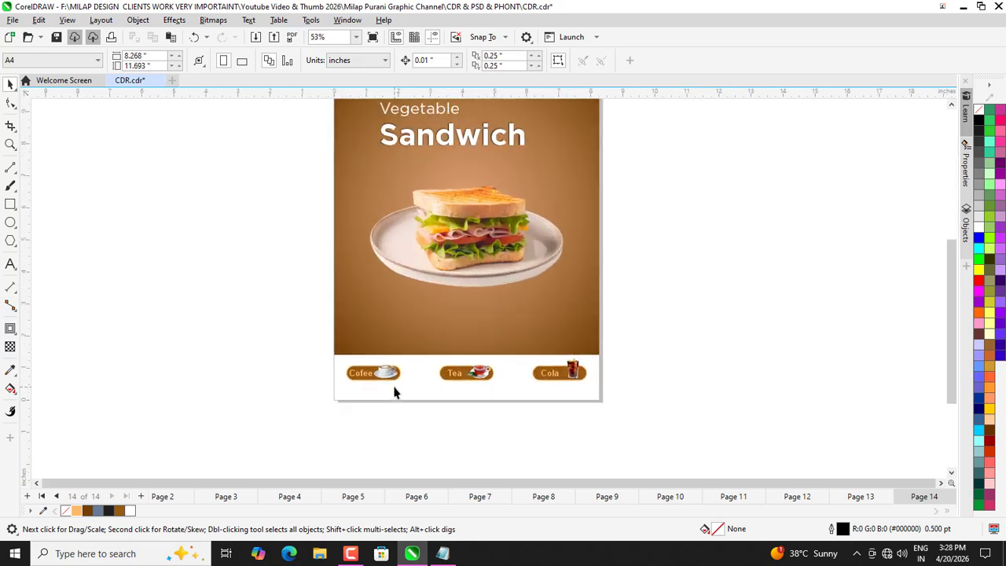
{"action": "scroll", "coordinate": [394, 392], "scroll_direction": "down", "scroll_amount": 4}
{"action": "scroll", "coordinate": [399, 389], "scroll_direction": "up", "scroll_amount": 1}
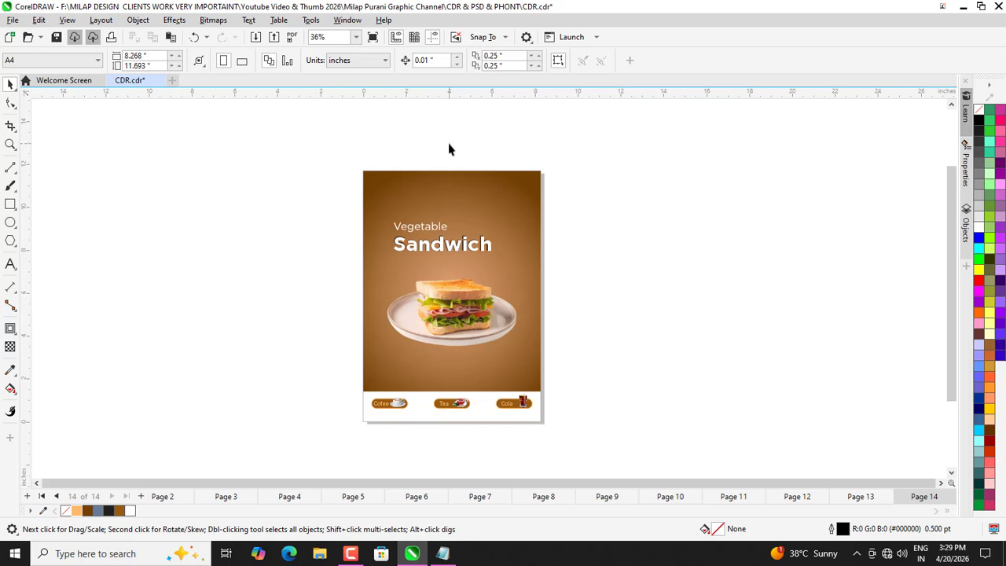
{"action": "scroll", "coordinate": [449, 149], "scroll_direction": "up", "scroll_amount": 2}
{"action": "left_click", "coordinate": [9, 262]}
{"action": "scroll", "coordinate": [488, 242], "scroll_direction": "up", "scroll_amount": 2}
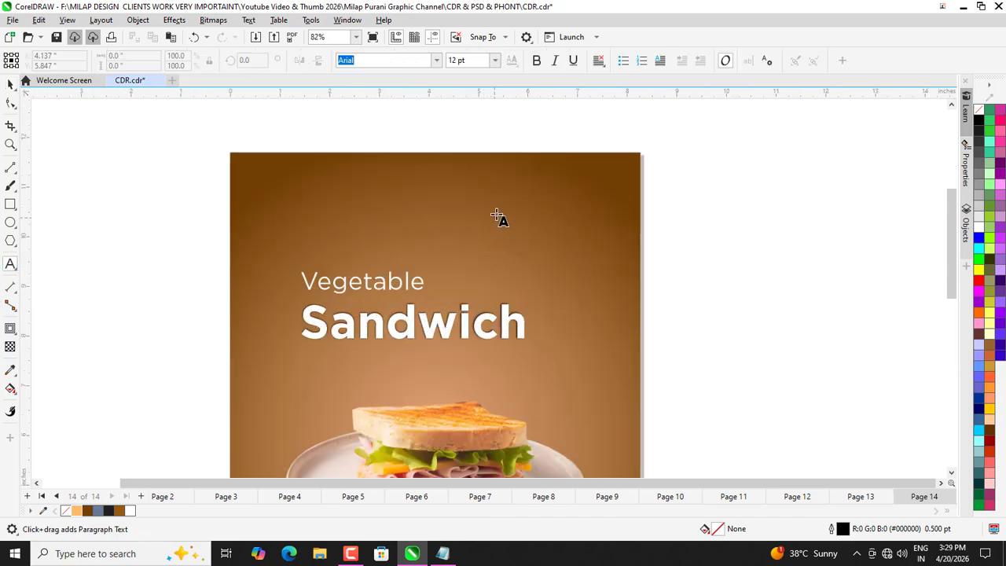
{"action": "left_click_drag", "start_coordinate": [494, 183], "coordinate": [557, 245]}
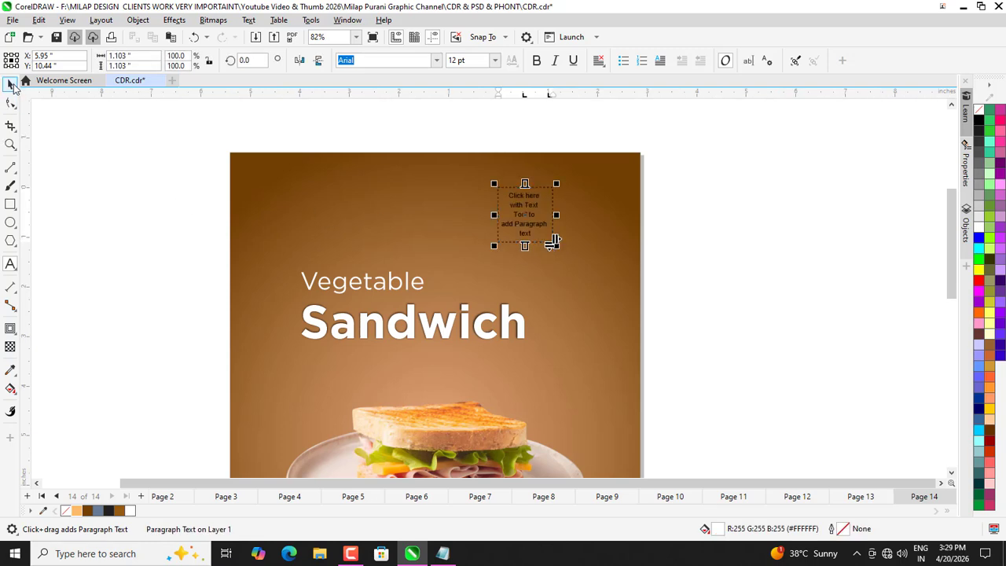
{"action": "left_click", "coordinate": [10, 84]}
Add the artistic text "LOGO HERE" on the brown background, above and to the right of the heading.
{"action": "left_click", "coordinate": [9, 264]}
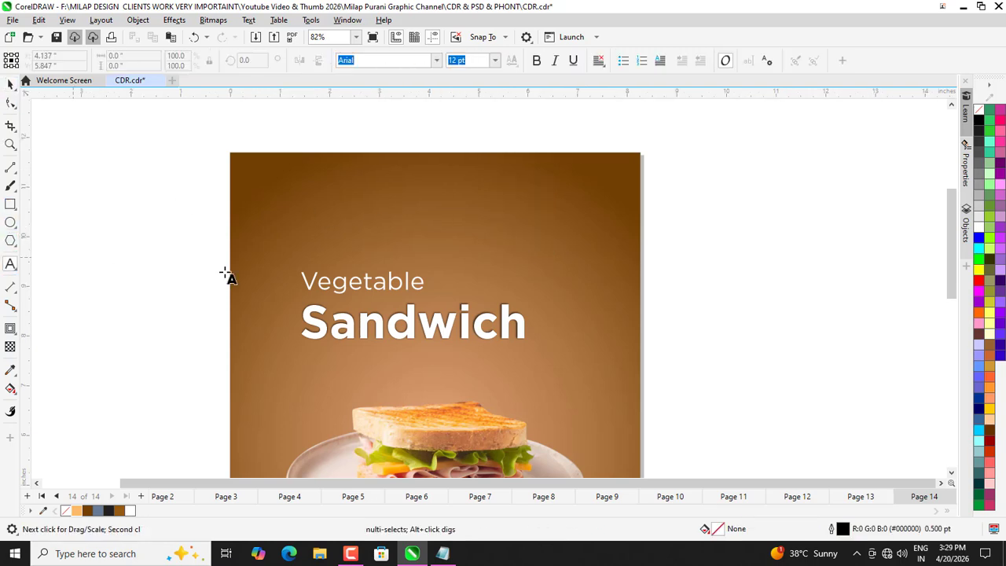
{"action": "left_click", "coordinate": [472, 216]}
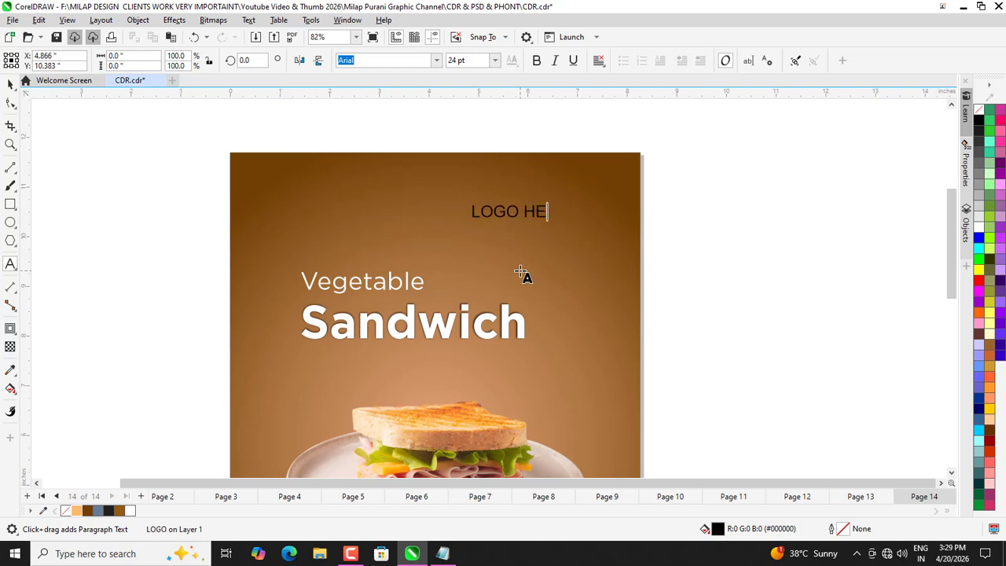
{"action": "key", "text": "Escape"}
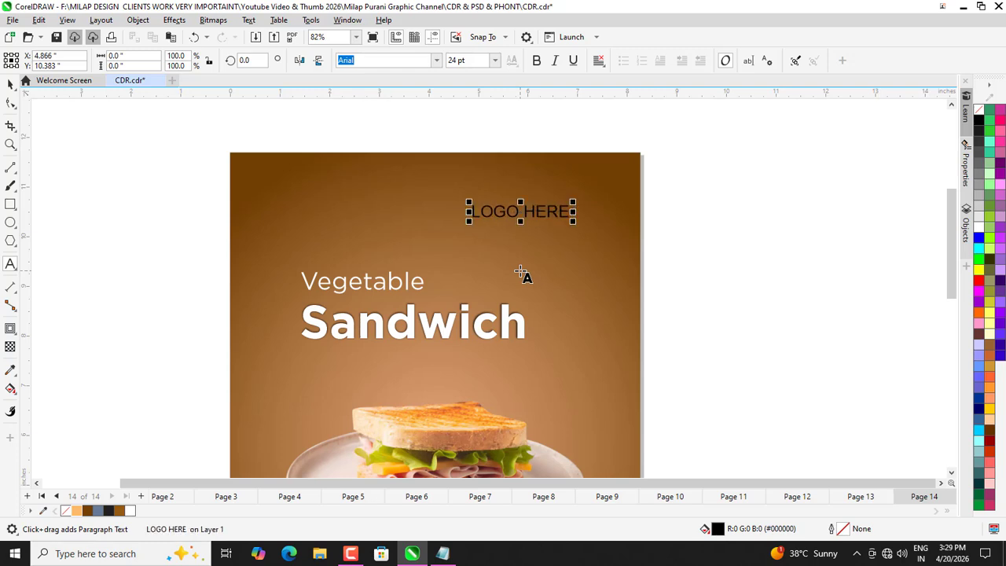
Change the "LOGO HERE" text's font to Arial Black.
{"action": "left_click", "coordinate": [10, 84]}
{"action": "left_click", "coordinate": [537, 63]}
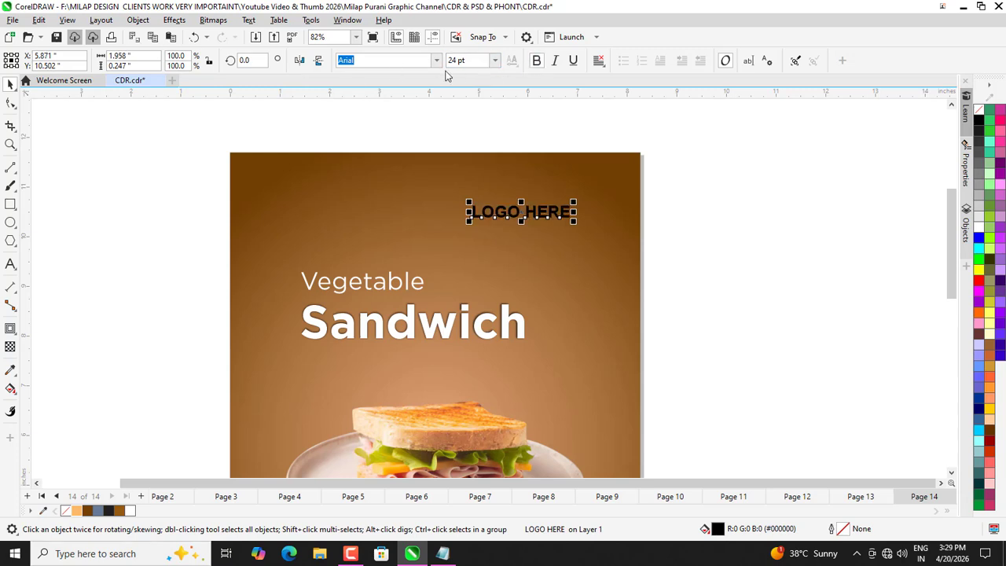
{"action": "left_click", "coordinate": [436, 60]}
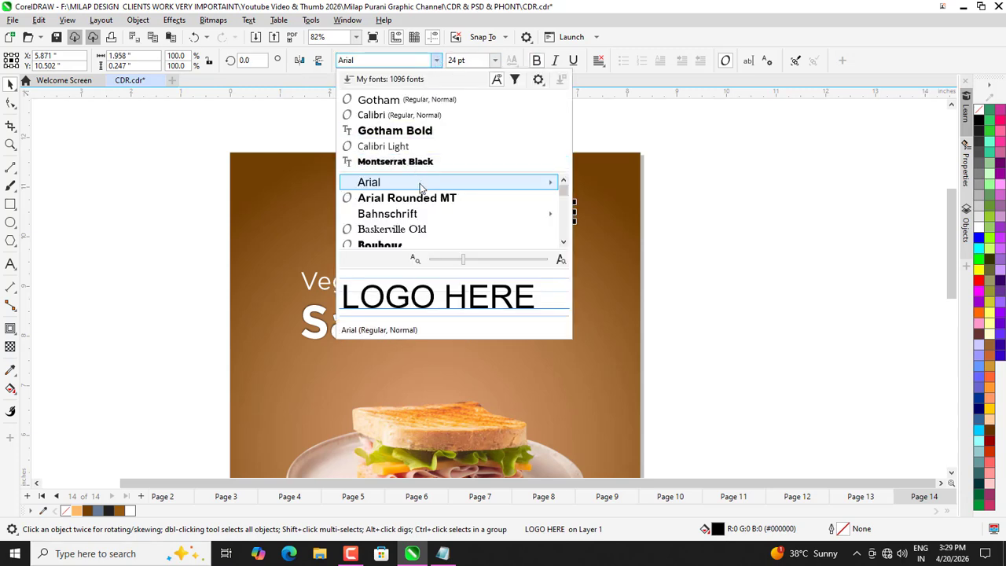
{"action": "mouse_move", "coordinate": [441, 183]}
{"action": "left_click", "coordinate": [606, 317]}
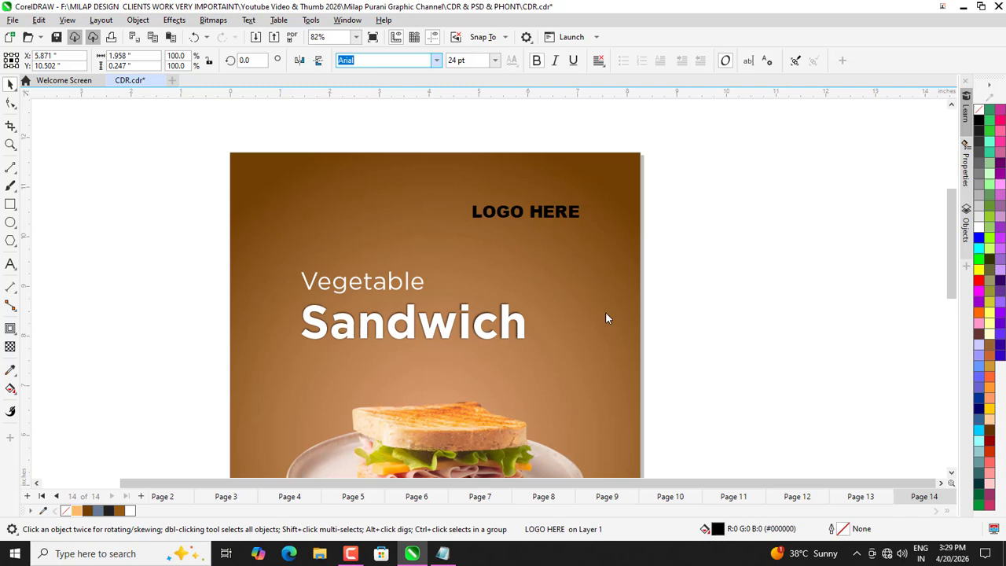
Split the "LOGO HERE" text onto two lines, with "HERE" below "LOGO".
{"action": "scroll", "coordinate": [533, 212], "scroll_direction": "up", "scroll_amount": 2}
{"action": "left_click", "coordinate": [533, 208]}
{"action": "key", "text": "Return"}
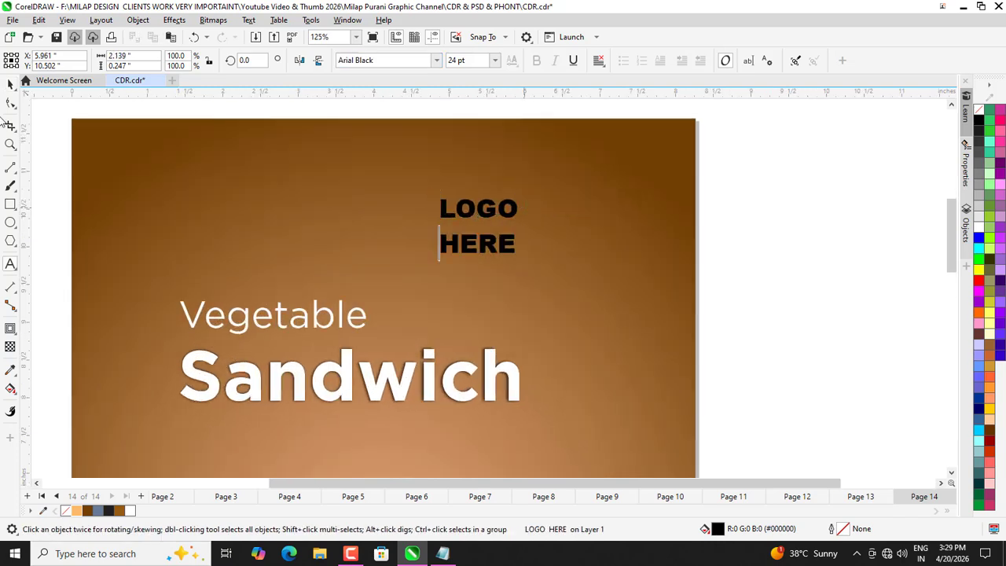
{"action": "left_click", "coordinate": [10, 83]}
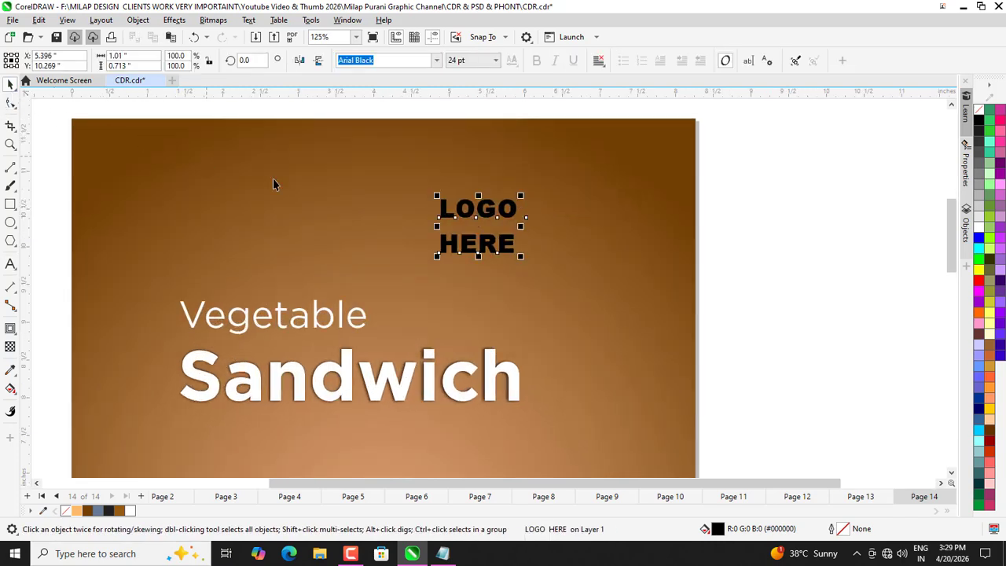
Break the two logo lines into separate objects, move "HERE" up close beneath "LOGO" and group them.
{"action": "left_click", "coordinate": [485, 244], "text": "shift"}
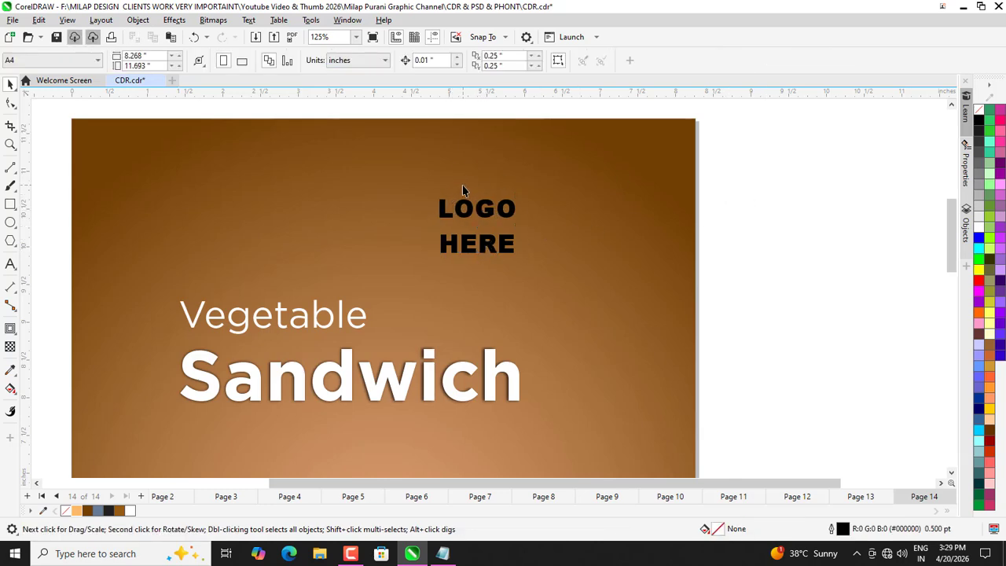
{"action": "scroll", "coordinate": [460, 193], "scroll_direction": "up", "scroll_amount": 3}
{"action": "left_click", "coordinate": [431, 284]}
{"action": "left_click_drag", "start_coordinate": [432, 271], "coordinate": [429, 250]}
{"action": "scroll", "coordinate": [427, 231], "scroll_direction": "down", "scroll_amount": 2}
{"action": "key", "text": "ctrl+g"}
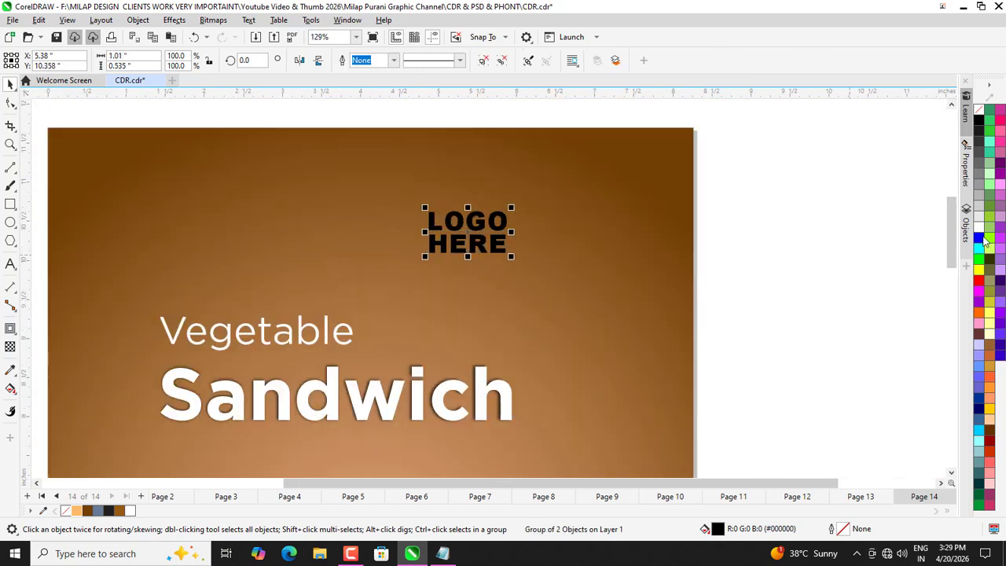
Draw a rectangle about 1.06 by 0.71 inches beside the logo text and fill it white without an outline.
{"action": "left_click", "coordinate": [10, 204]}
{"action": "left_click_drag", "start_coordinate": [564, 206], "coordinate": [649, 260]}
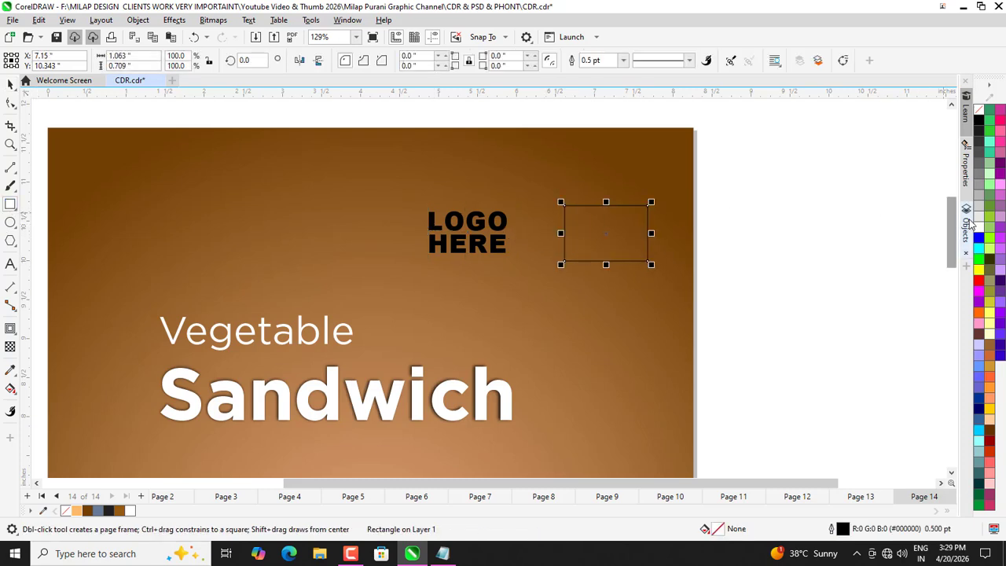
{"action": "left_click", "coordinate": [979, 111]}
{"action": "key", "text": "Escape"}
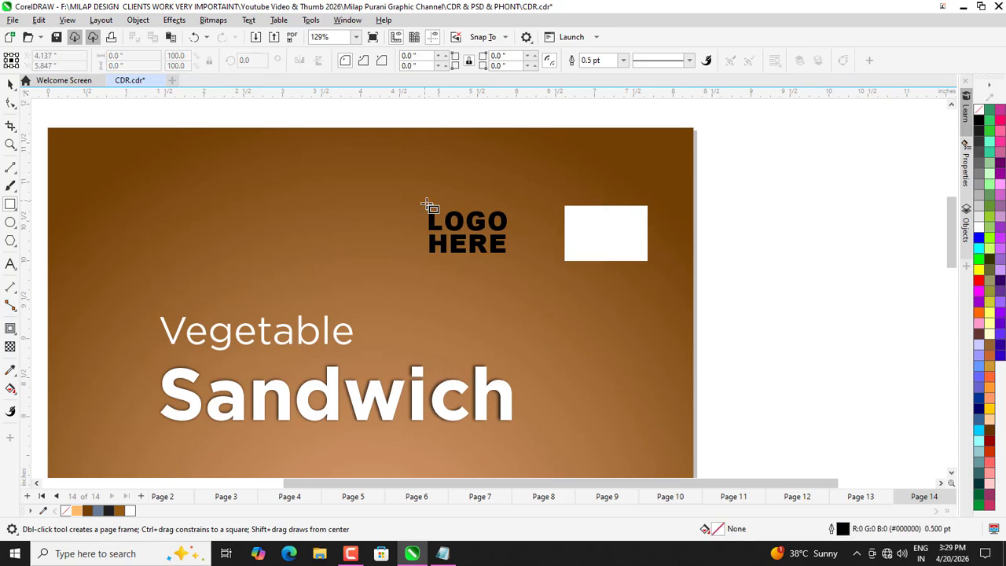
Move the logo text onto the white rectangle, bring it to the front and center it horizontally and vertically.
{"action": "left_click", "coordinate": [10, 85]}
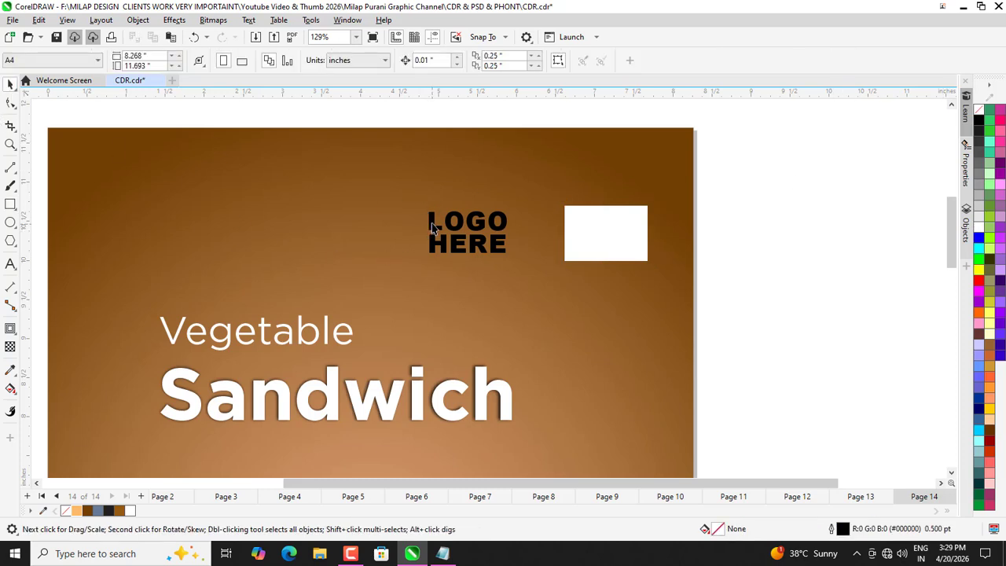
{"action": "left_click_drag", "start_coordinate": [432, 227], "coordinate": [584, 252]}
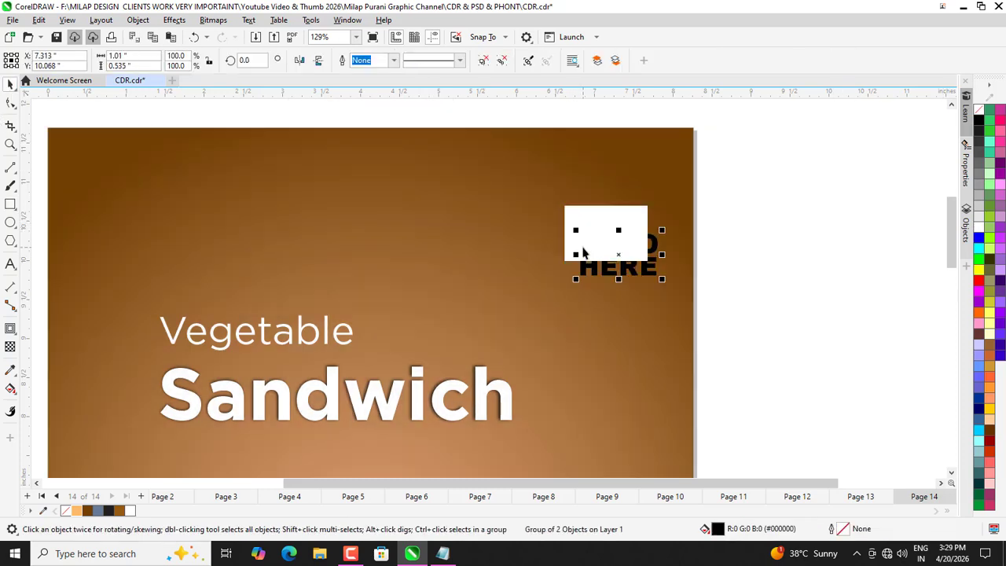
{"action": "key", "text": "shift+Page_Up"}
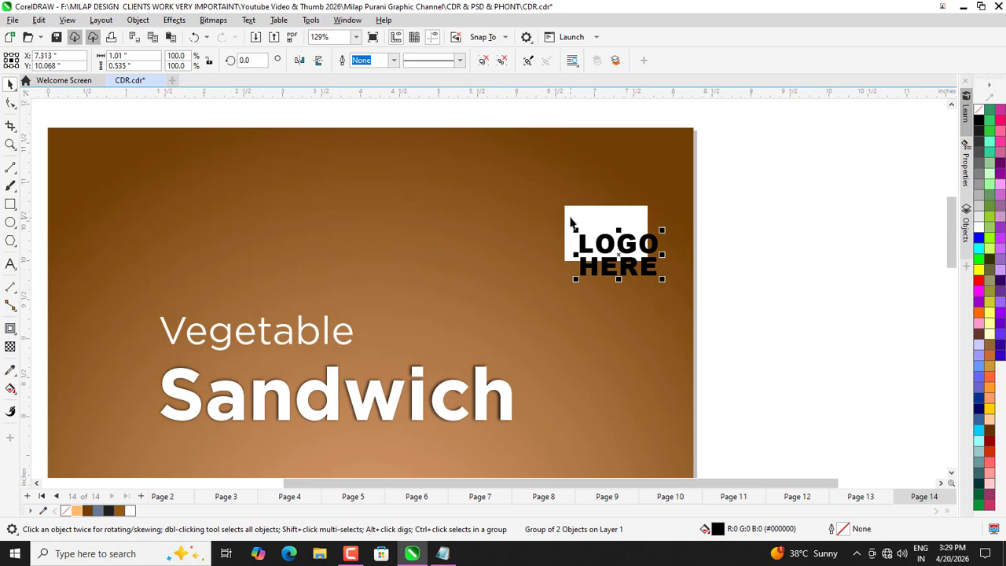
{"action": "left_click", "coordinate": [571, 220], "text": "shift"}
{"action": "key", "text": "c"}
{"action": "key", "text": "e"}
Trim the logo text out of the white rectangle, move the cut-out block aside and delete the leftover black text.
{"action": "left_click_drag", "start_coordinate": [799, 195], "coordinate": [420, 268]}
{"action": "left_click", "coordinate": [875, 223]}
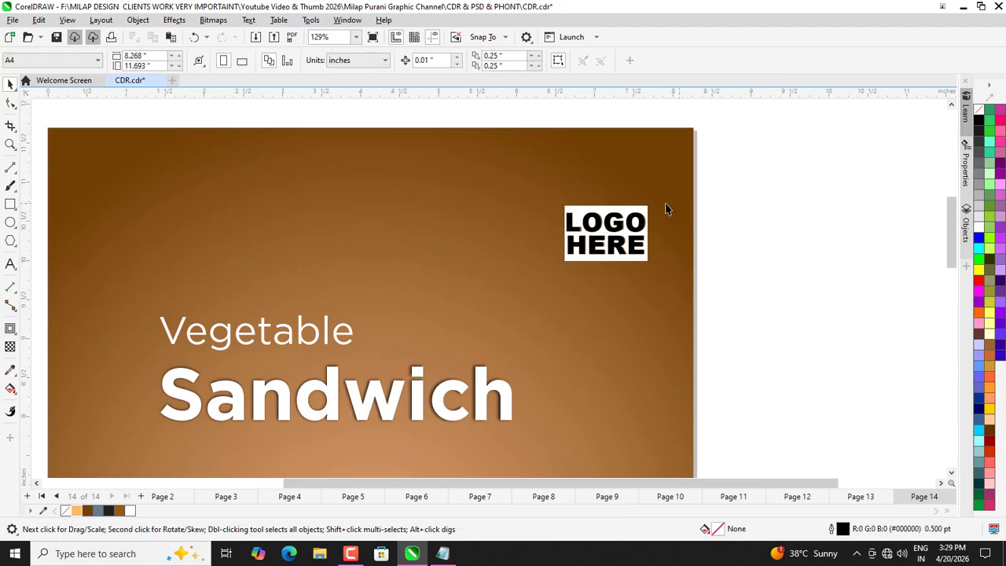
{"action": "left_click_drag", "start_coordinate": [646, 217], "coordinate": [453, 217]}
{"action": "left_click", "coordinate": [603, 229]}
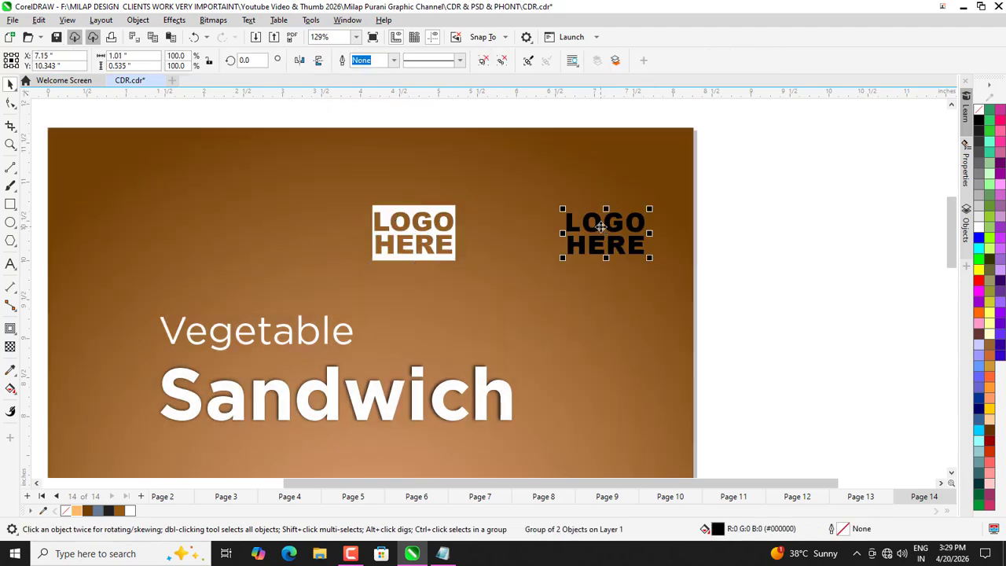
{"action": "key", "text": "Delete"}
Move the cut-out logo block to the page's upper-right corner and enlarge it to about 1.71 by 1.14 inches.
{"action": "left_click_drag", "start_coordinate": [417, 213], "coordinate": [621, 160]}
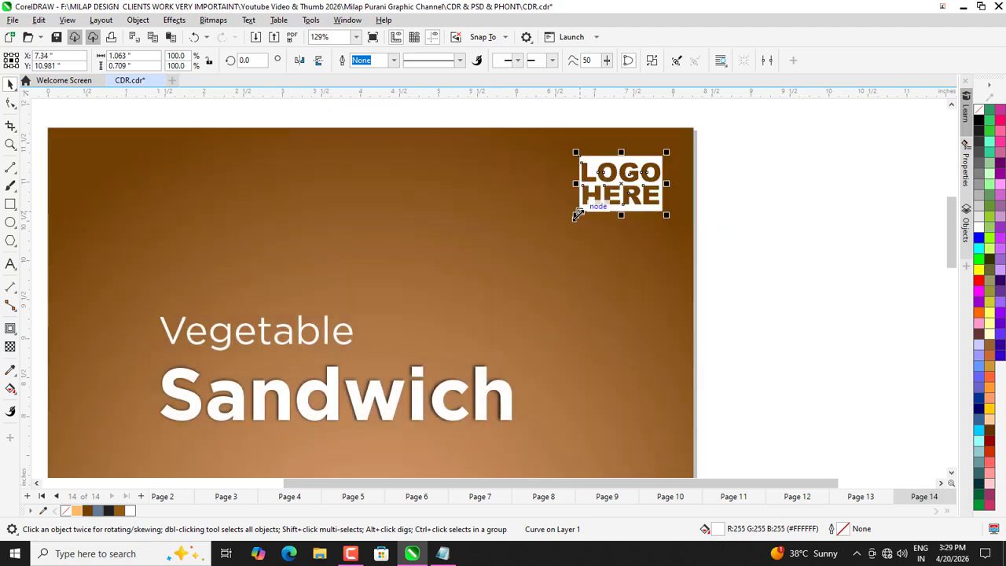
{"action": "left_click_drag", "start_coordinate": [585, 218], "coordinate": [530, 245]}
{"action": "scroll", "coordinate": [560, 279], "scroll_direction": "down", "scroll_amount": 3}
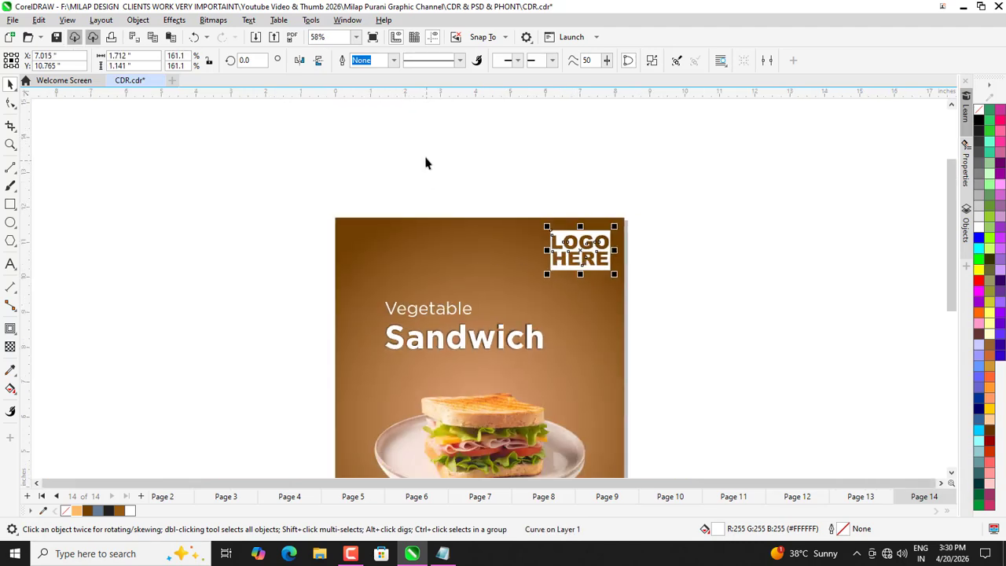
{"action": "left_click", "coordinate": [462, 144]}
{"action": "scroll", "coordinate": [482, 184], "scroll_direction": "down", "scroll_amount": 2}
{"action": "scroll", "coordinate": [505, 238], "scroll_direction": "up", "scroll_amount": 2}
Nudge the logo block slightly right and down within the page's upper-right corner.
{"action": "left_click", "coordinate": [552, 183]}
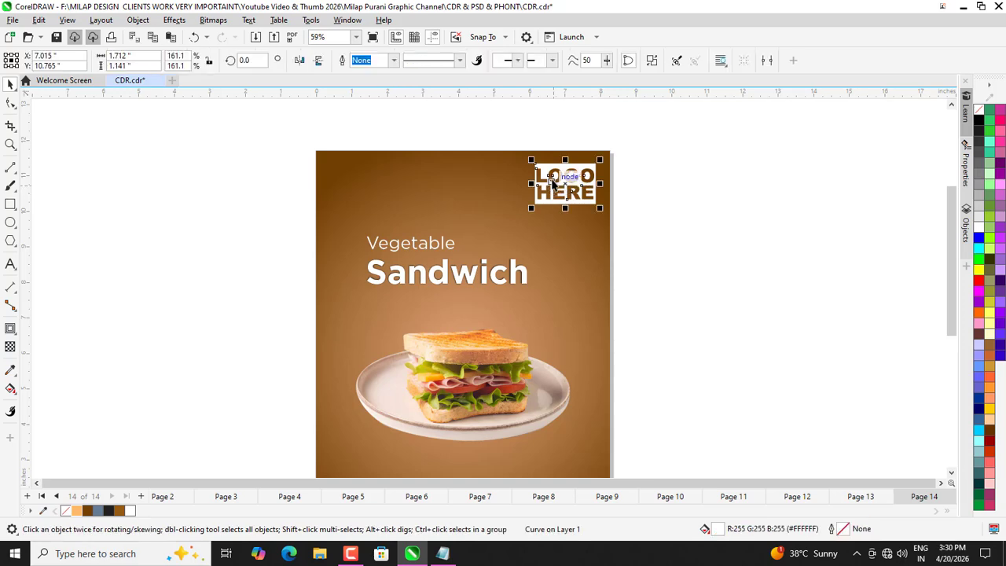
{"action": "scroll", "coordinate": [553, 182], "scroll_direction": "up", "scroll_amount": 4}
{"action": "scroll", "coordinate": [543, 166], "scroll_direction": "down", "scroll_amount": 2}
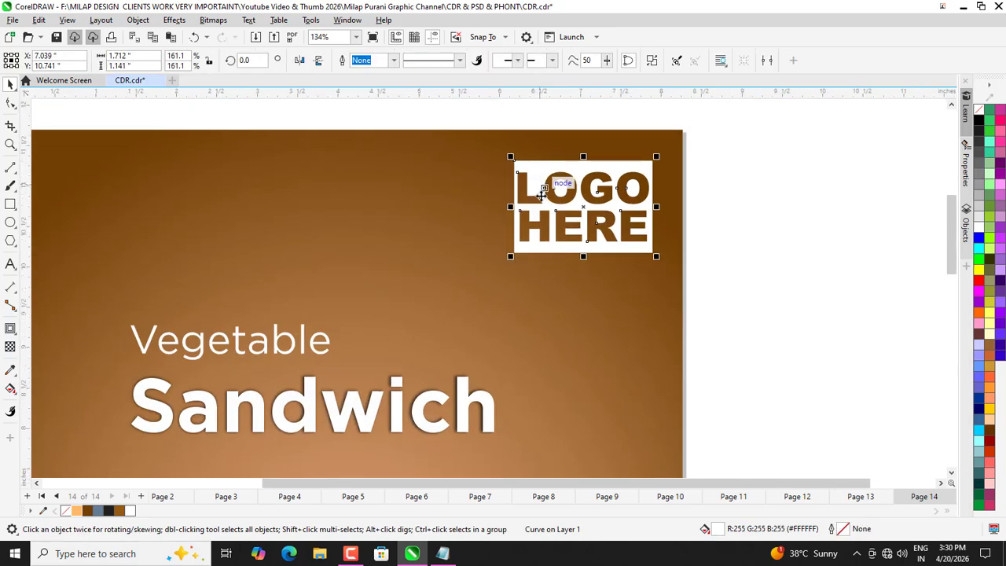
{"action": "scroll", "coordinate": [730, 227], "scroll_direction": "down", "scroll_amount": 2}
{"action": "left_click", "coordinate": [674, 280]}
{"action": "scroll", "coordinate": [627, 265], "scroll_direction": "down", "scroll_amount": 3}
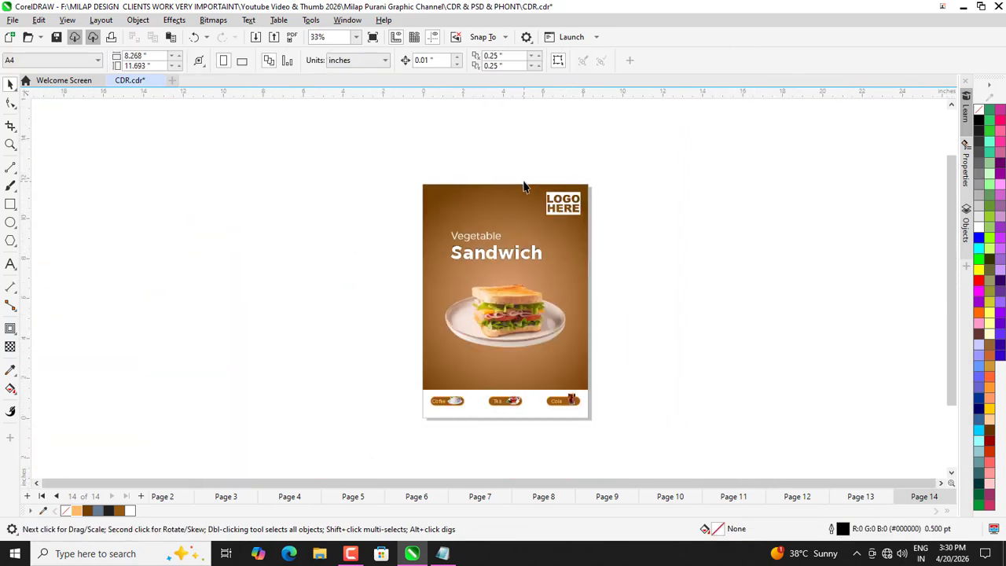
{"action": "scroll", "coordinate": [524, 226], "scroll_direction": "up", "scroll_amount": 3}
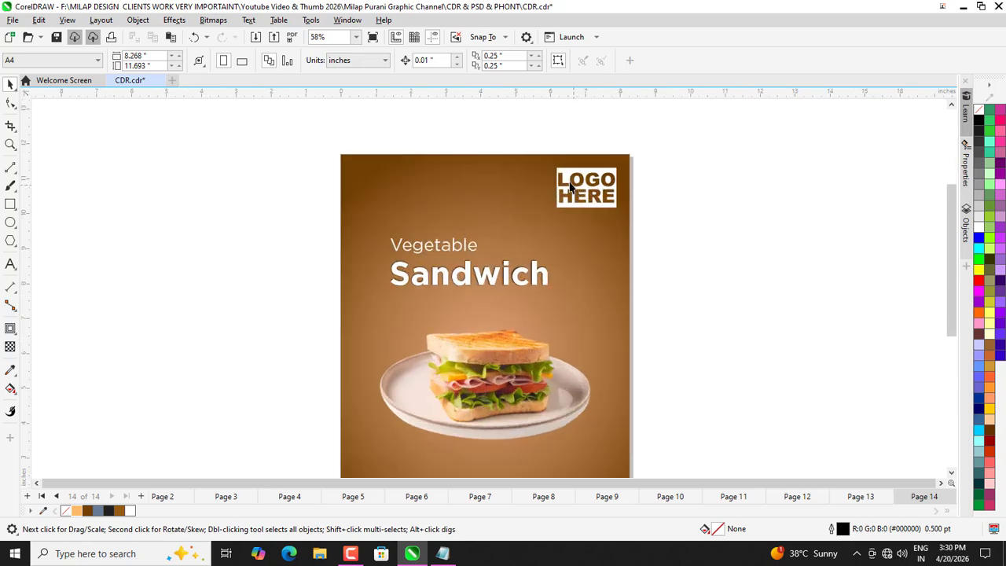
Shrink the logo block slightly from its lower-left corner.
{"action": "left_click", "coordinate": [558, 220]}
{"action": "scroll", "coordinate": [553, 238], "scroll_direction": "up", "scroll_amount": 1}
{"action": "left_click_drag", "start_coordinate": [555, 234], "coordinate": [572, 223]}
{"action": "scroll", "coordinate": [598, 187], "scroll_direction": "down", "scroll_amount": 2}
{"action": "left_click", "coordinate": [682, 202]}
{"action": "scroll", "coordinate": [593, 192], "scroll_direction": "down", "scroll_amount": 1}
{"action": "scroll", "coordinate": [554, 200], "scroll_direction": "down", "scroll_amount": 2}
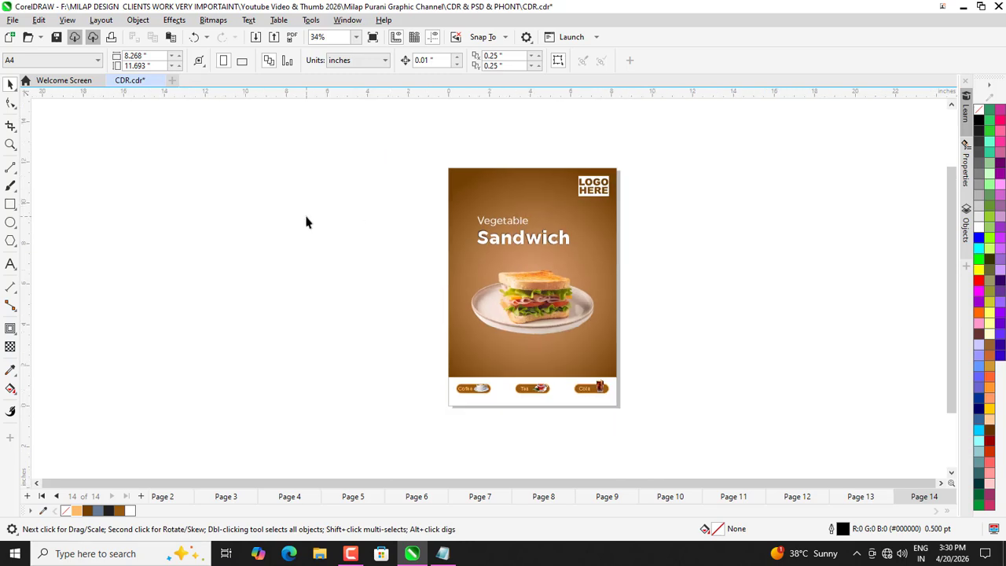
Group the "Vegetable" and "Sandwich" heading objects.
{"action": "scroll", "coordinate": [572, 375], "scroll_direction": "up", "scroll_amount": 1}
{"action": "mouse_move", "coordinate": [596, 229]}
{"action": "left_mouse_down"}
{"action": "mouse_move", "coordinate": [582, 218]}
{"action": "mouse_move", "coordinate": [591, 218]}
{"action": "left_mouse_up"}
{"action": "key", "text": "ctrl+g"}
{"action": "left_click", "coordinate": [626, 260], "text": "shift"}
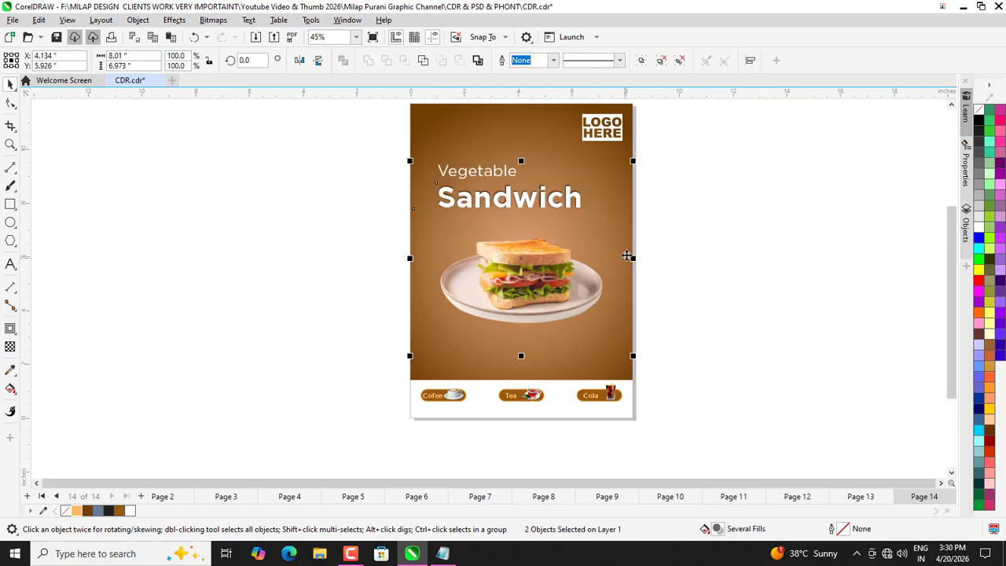
{"action": "left_click", "coordinate": [703, 198]}
Center the "Vegetable Sandwich" heading group horizontally on the brown background rectangle.
{"action": "left_click", "coordinate": [537, 208]}
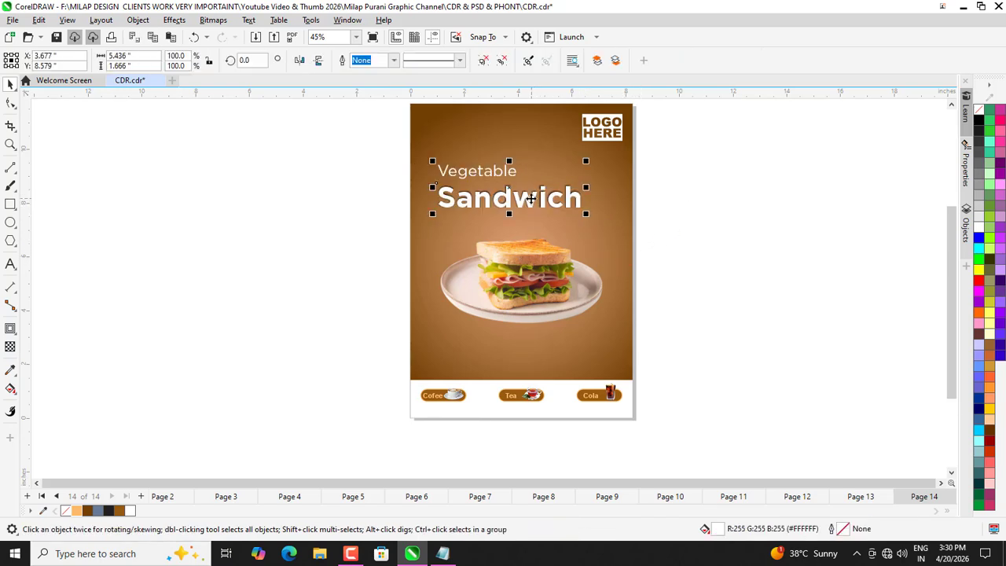
{"action": "left_click", "coordinate": [427, 355], "text": "shift"}
{"action": "left_click", "coordinate": [373, 281]}
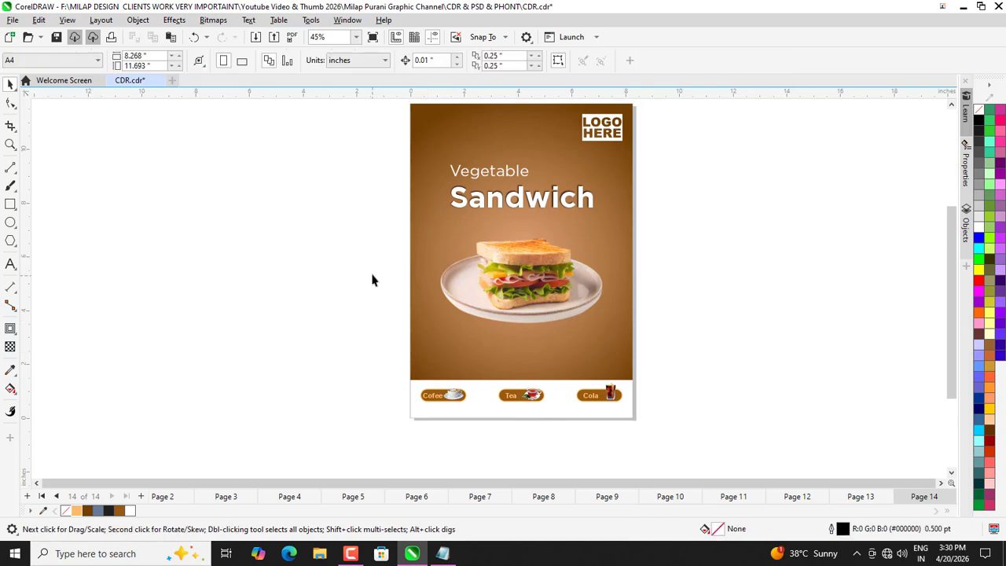
{"action": "scroll", "coordinate": [373, 280], "scroll_direction": "down", "scroll_amount": 1}
{"action": "left_click", "coordinate": [450, 203]}
{"action": "left_click", "coordinate": [338, 259]}
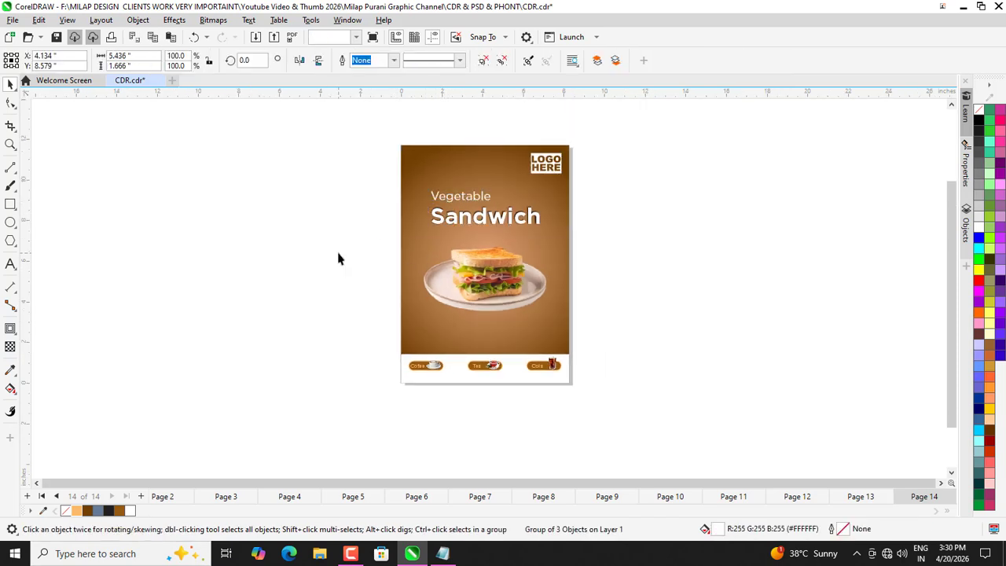
{"action": "scroll", "coordinate": [466, 286], "scroll_direction": "up", "scroll_amount": 1}
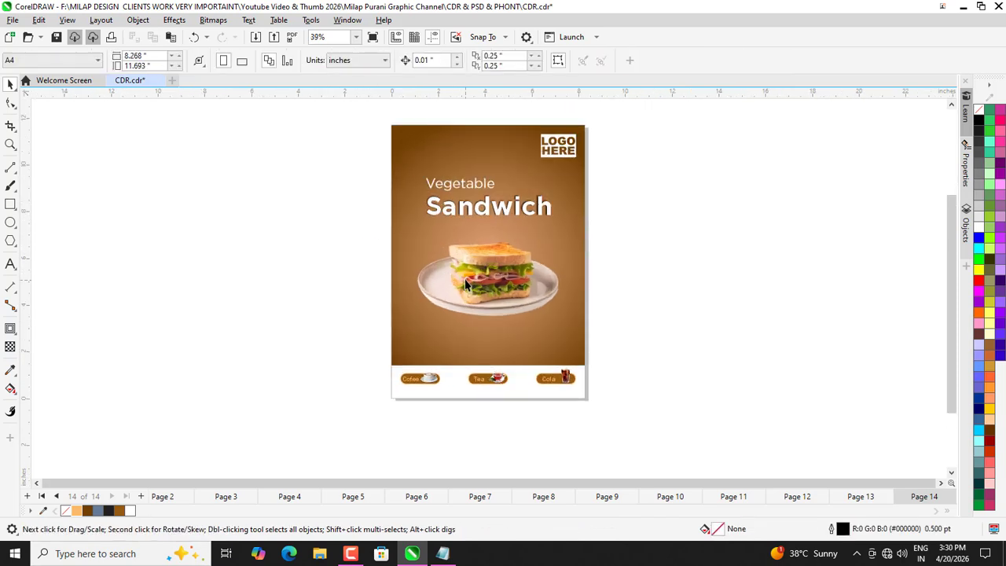
{"action": "left_click", "coordinate": [445, 299]}
{"action": "left_click", "coordinate": [272, 317]}
{"action": "scroll", "coordinate": [459, 401], "scroll_direction": "up", "scroll_amount": 2}
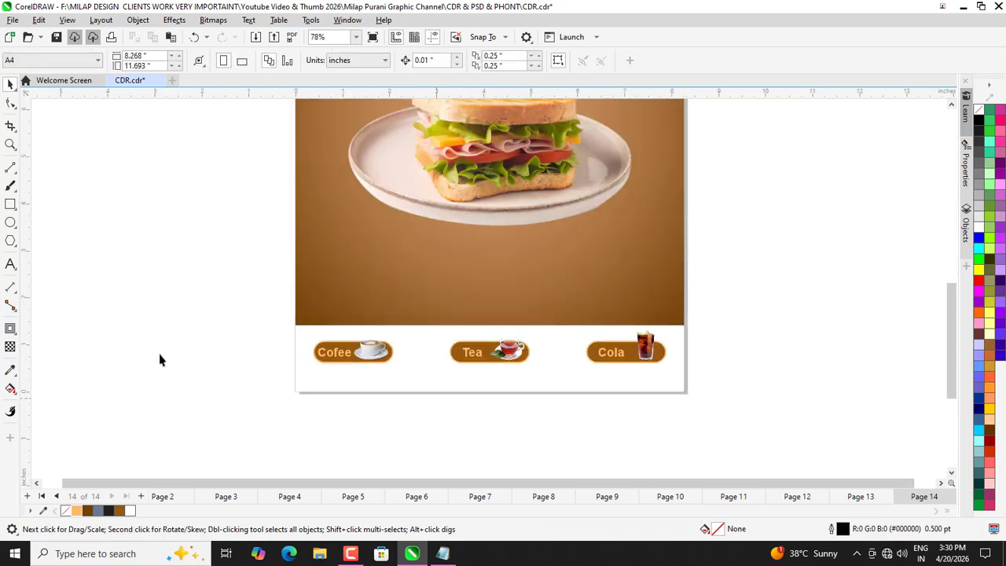
{"action": "left_click", "coordinate": [11, 265]}
{"action": "scroll", "coordinate": [503, 389], "scroll_direction": "up", "scroll_amount": 3}
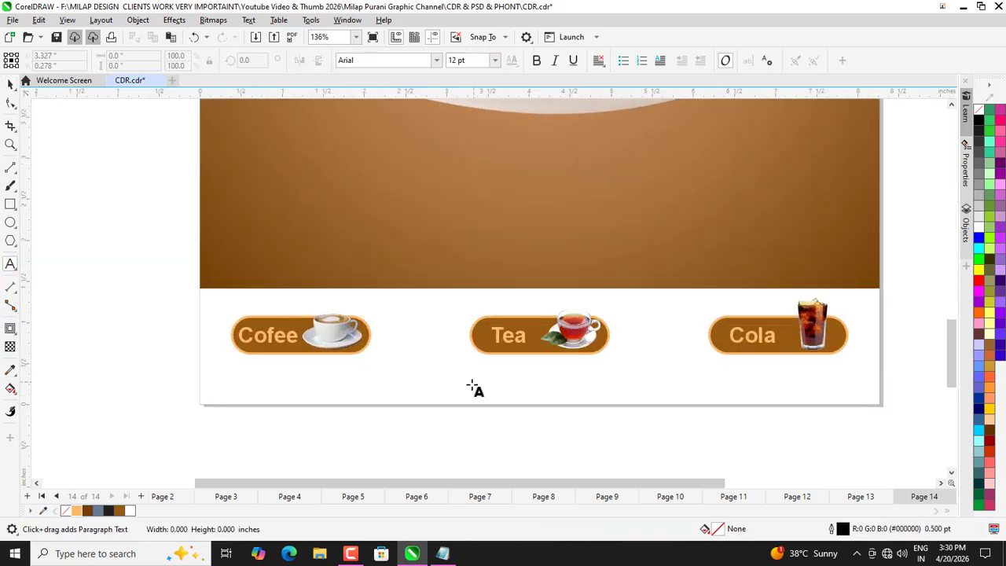
{"action": "left_click", "coordinate": [474, 386]}
{"action": "type", "text": "www.foodpost."}
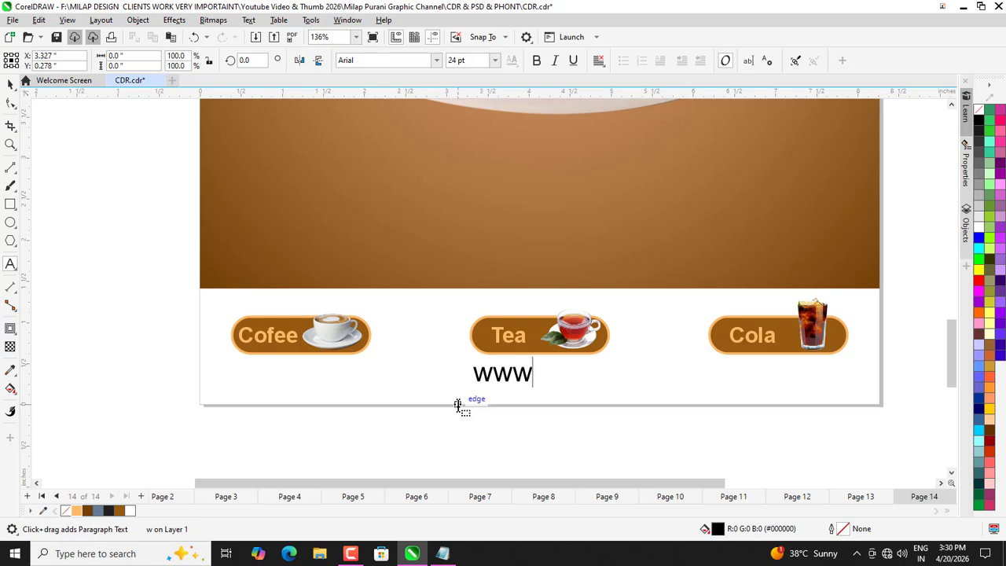
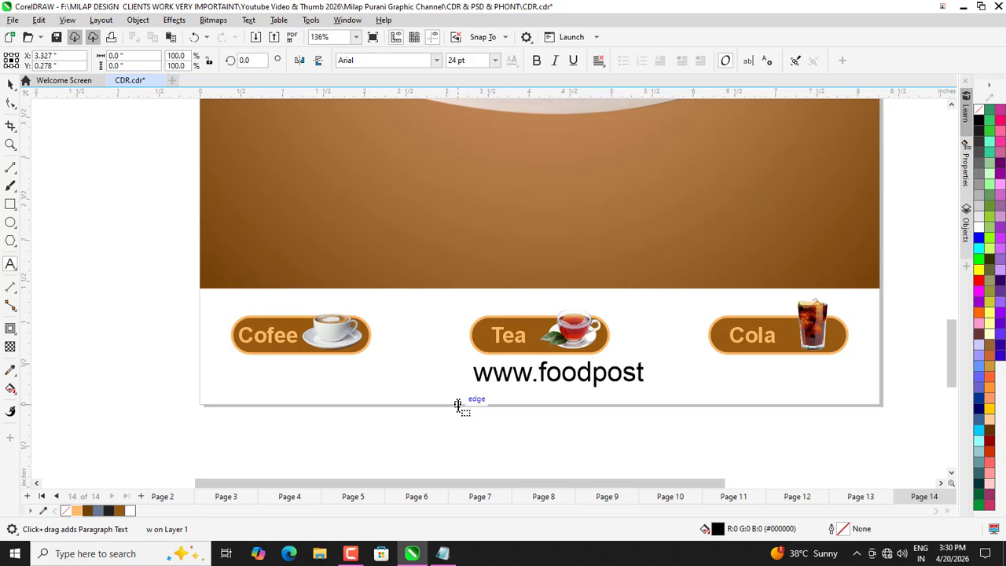
{"action": "type", "text": "com"}
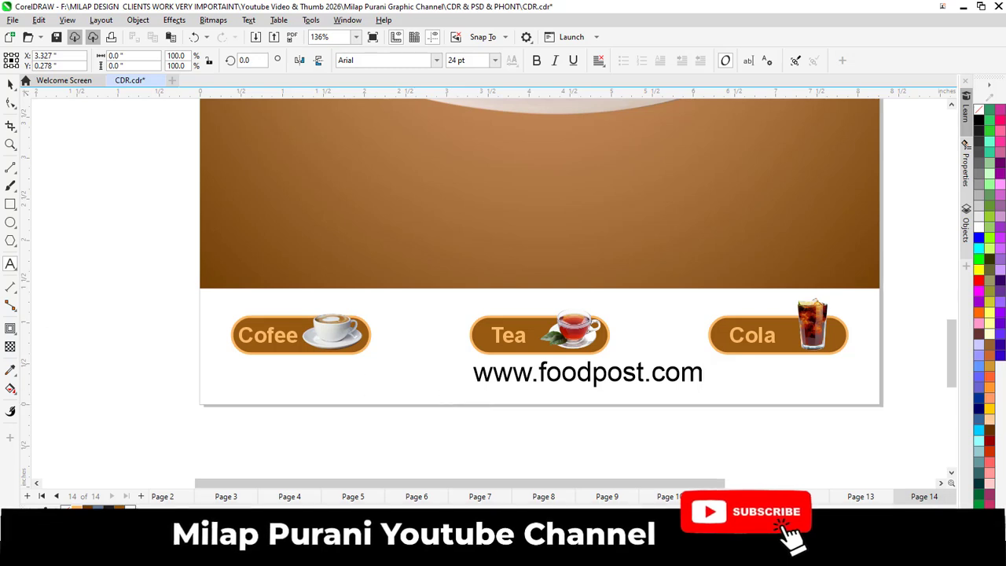
{"action": "left_click", "coordinate": [10, 85]}
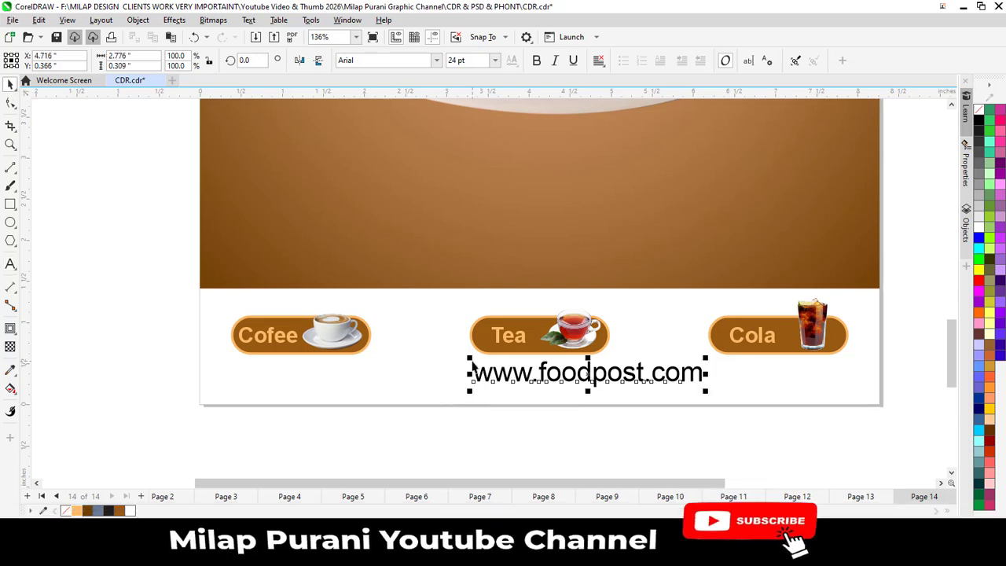
Shrink the website text to about 16 pt and center it horizontally on the page-sized background rectangle.
{"action": "left_click_drag", "start_coordinate": [469, 357], "coordinate": [537, 361]}
{"action": "left_click", "coordinate": [443, 380], "text": "shift"}
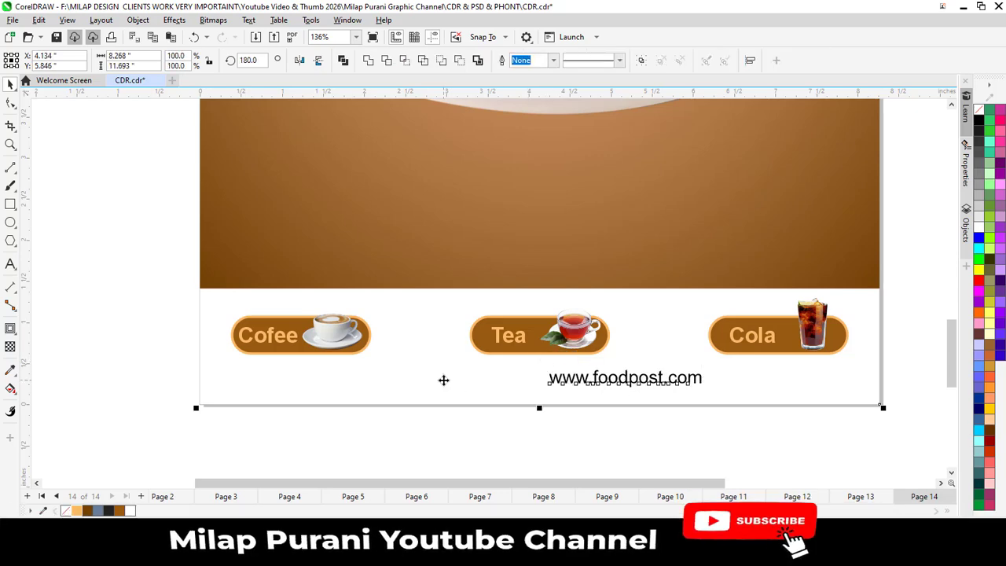
{"action": "key", "text": "c"}
{"action": "scroll", "coordinate": [524, 386], "scroll_direction": "down", "scroll_amount": 1}
{"action": "scroll", "coordinate": [524, 386], "scroll_direction": "up", "scroll_amount": 2}
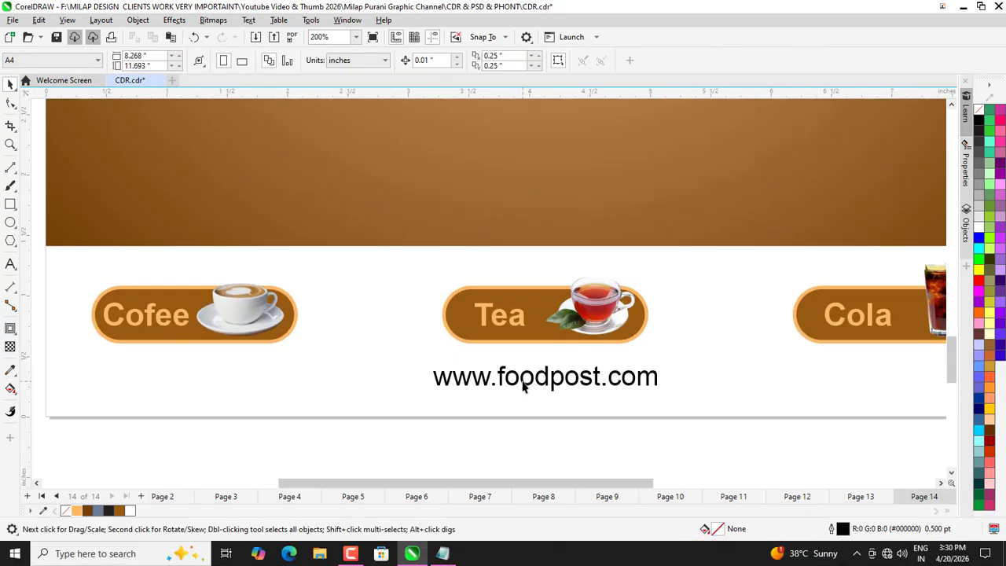
Move the website text slightly lower in the white footer, leaving more space below the drink buttons.
{"action": "left_click", "coordinate": [527, 392]}
{"action": "left_click_drag", "start_coordinate": [526, 392], "coordinate": [525, 401]}
{"action": "scroll", "coordinate": [476, 422], "scroll_direction": "down", "scroll_amount": 2}
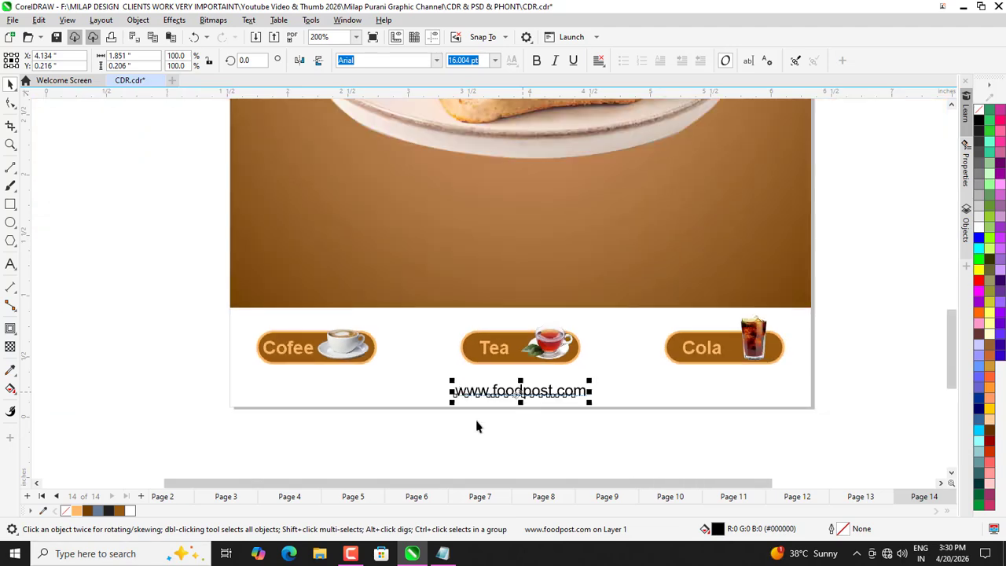
Make the website text bold and center it horizontally on the background rectangle again.
{"action": "scroll", "coordinate": [441, 438], "scroll_direction": "down", "scroll_amount": 3}
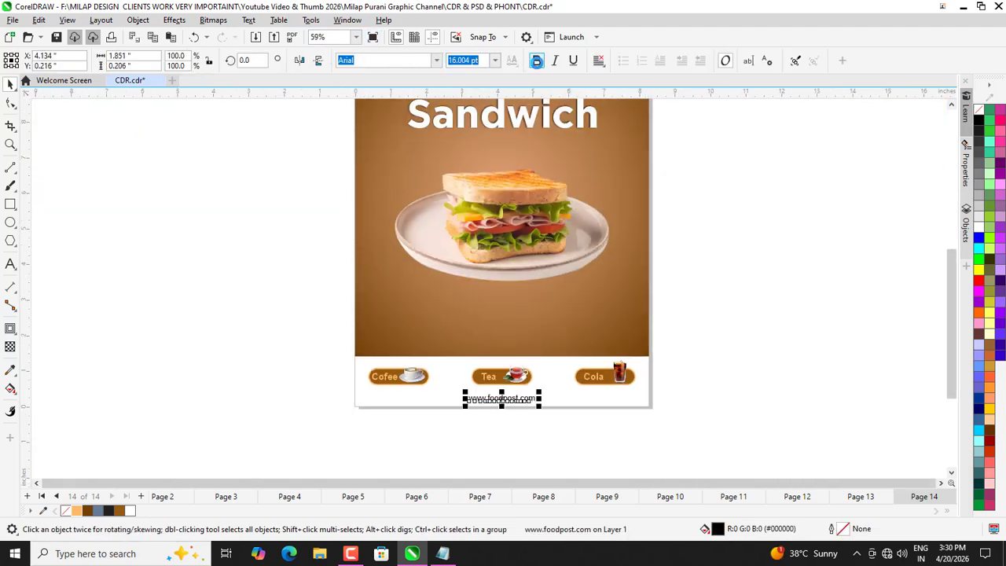
{"action": "left_click", "coordinate": [536, 60]}
{"action": "left_click", "coordinate": [792, 328]}
{"action": "scroll", "coordinate": [469, 399], "scroll_direction": "up", "scroll_amount": 3}
{"action": "left_click", "coordinate": [487, 397]}
{"action": "left_click", "coordinate": [317, 390], "text": "shift"}
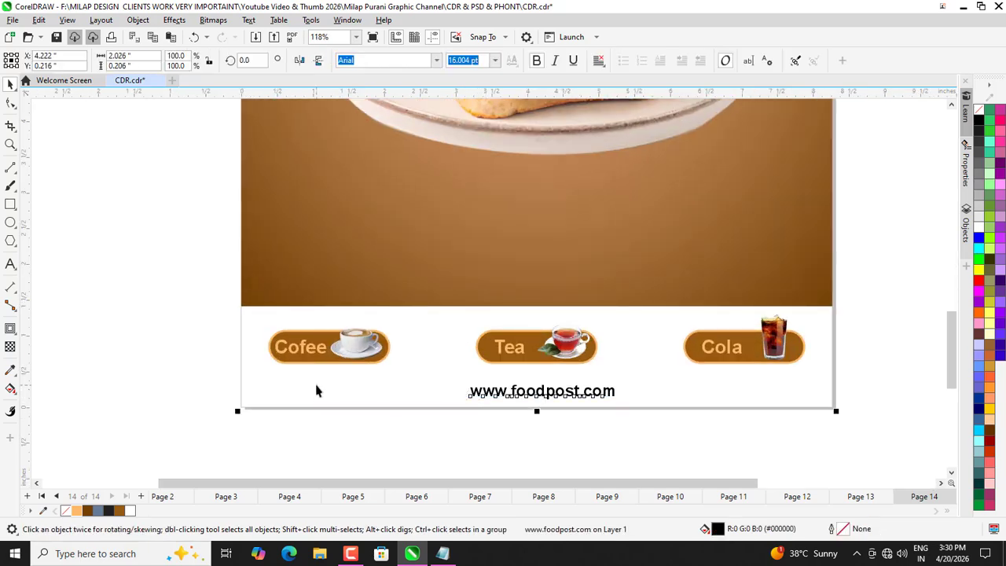
{"action": "key", "text": "c"}
{"action": "left_click", "coordinate": [520, 471]}
{"action": "scroll", "coordinate": [515, 468], "scroll_direction": "down", "scroll_amount": 2}
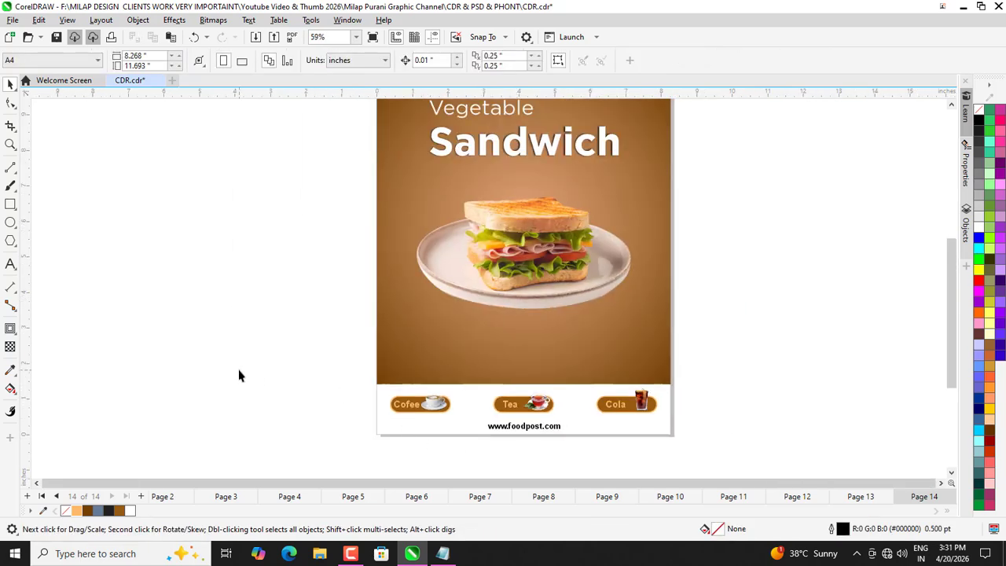
Save the CDR.cdr document.
{"action": "scroll", "coordinate": [374, 330], "scroll_direction": "down", "scroll_amount": 1}
{"action": "scroll", "coordinate": [481, 309], "scroll_direction": "up", "scroll_amount": 1}
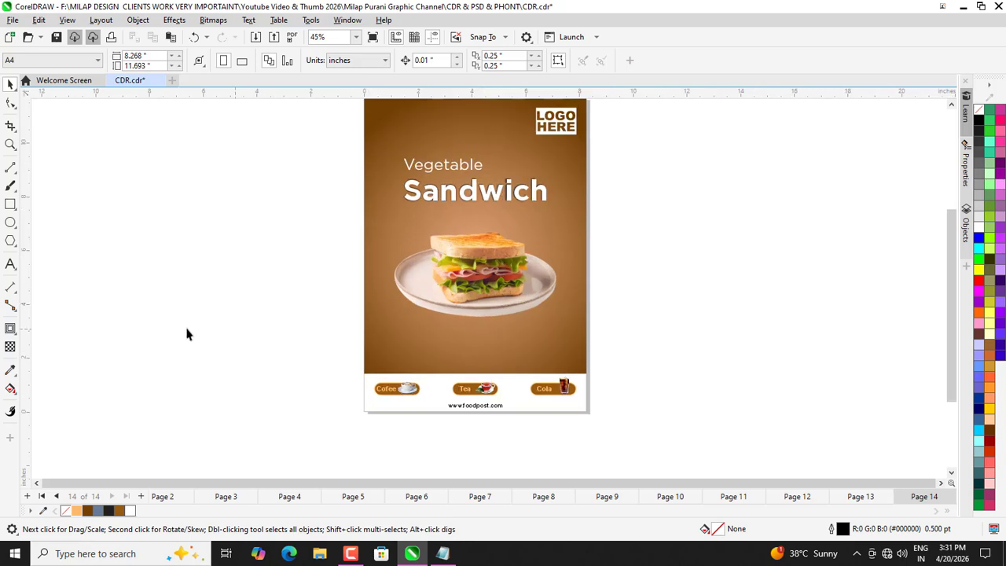
{"action": "key", "text": "ctrl+s"}
{"action": "scroll", "coordinate": [443, 384], "scroll_direction": "down", "scroll_amount": 1}
{"action": "scroll", "coordinate": [482, 303], "scroll_direction": "up", "scroll_amount": 1}
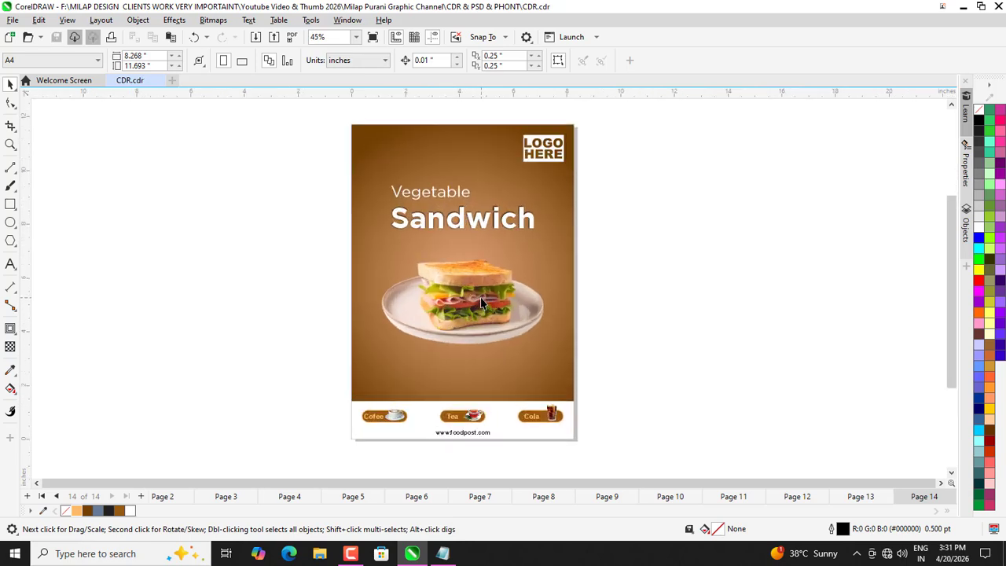
Add a black drop shadow to the sandwich image, cast straight down from its upper edge.
{"action": "left_click", "coordinate": [434, 322]}
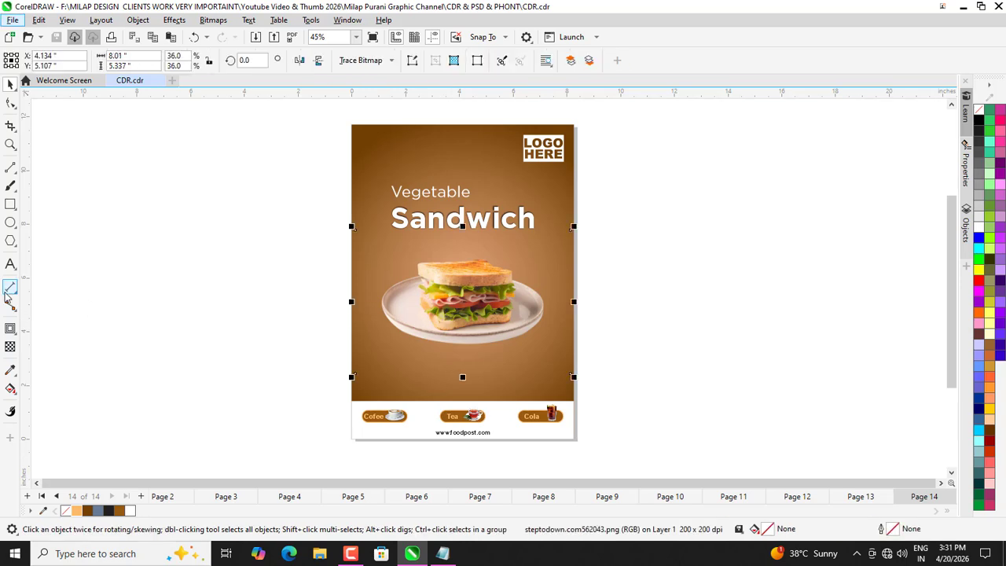
{"action": "left_click", "coordinate": [15, 334]}
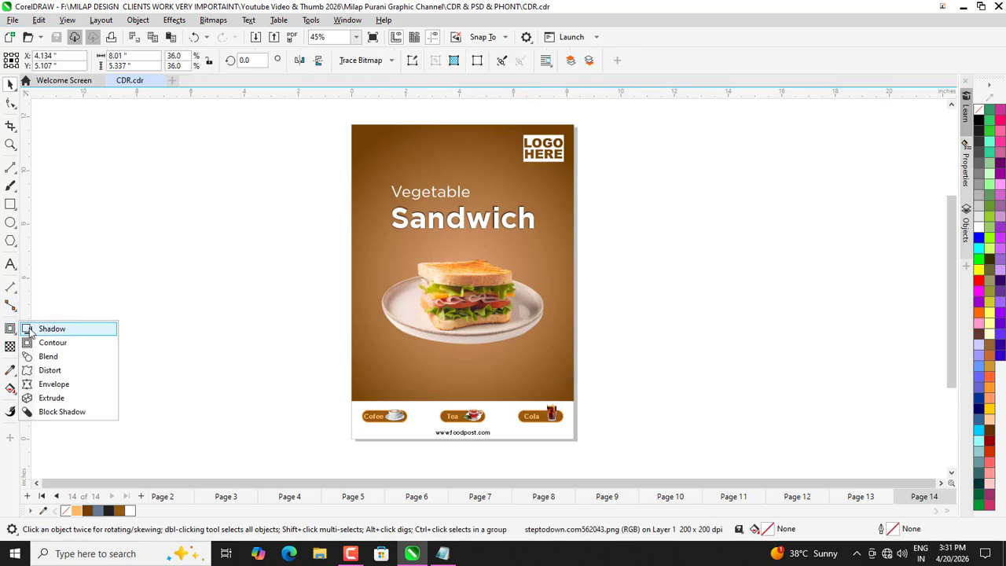
{"action": "left_click", "coordinate": [31, 328]}
{"action": "scroll", "coordinate": [489, 265], "scroll_direction": "up", "scroll_amount": 3}
{"action": "left_click_drag", "start_coordinate": [445, 206], "coordinate": [444, 429]}
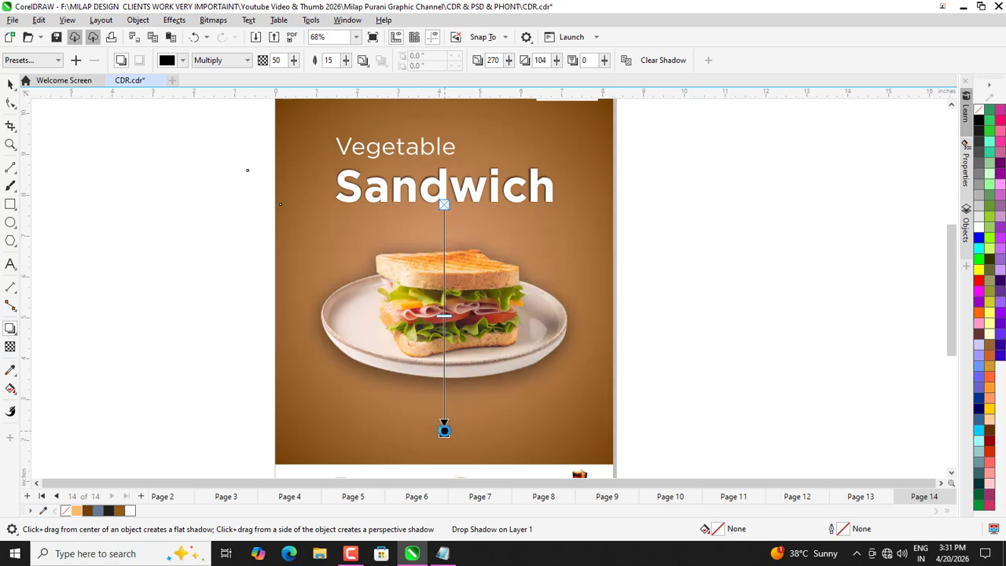
Set the feathering of the sandwich image's drop shadow to 8.
{"action": "left_click", "coordinate": [346, 63]}
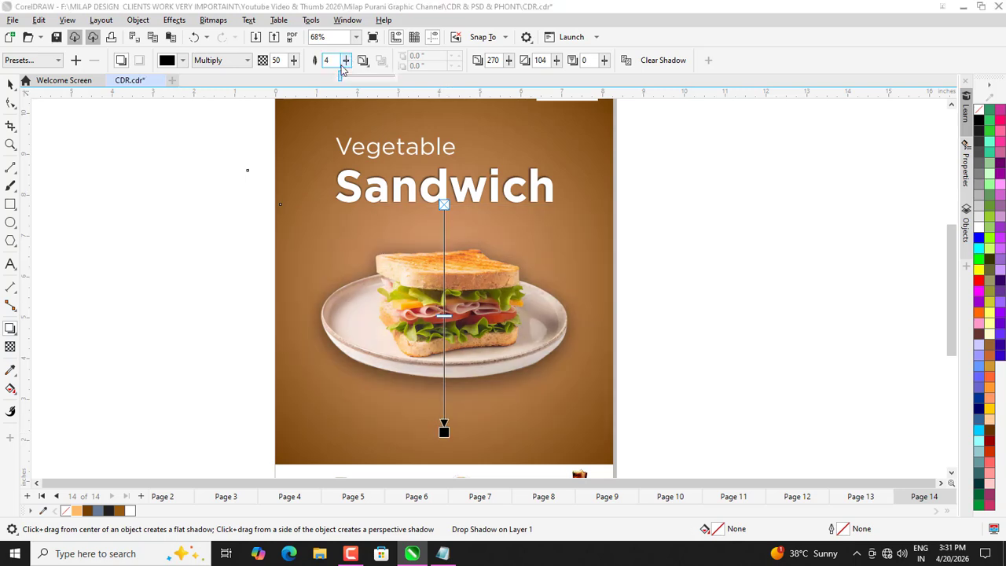
{"action": "left_click_drag", "start_coordinate": [342, 71], "coordinate": [349, 68]}
{"action": "scroll", "coordinate": [571, 196], "scroll_direction": "down", "scroll_amount": 2}
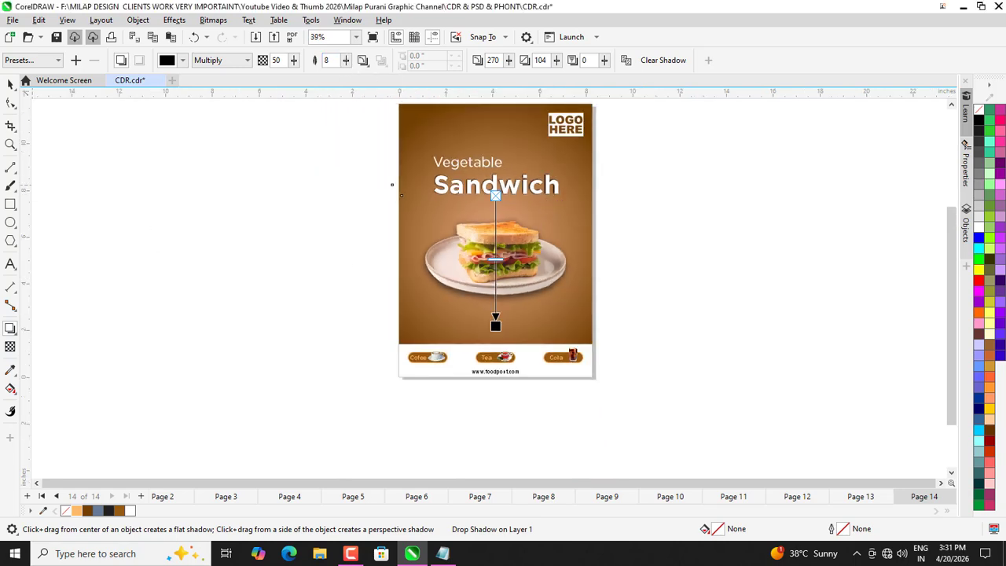
{"action": "left_click", "coordinate": [10, 84]}
{"action": "left_click", "coordinate": [209, 256]}
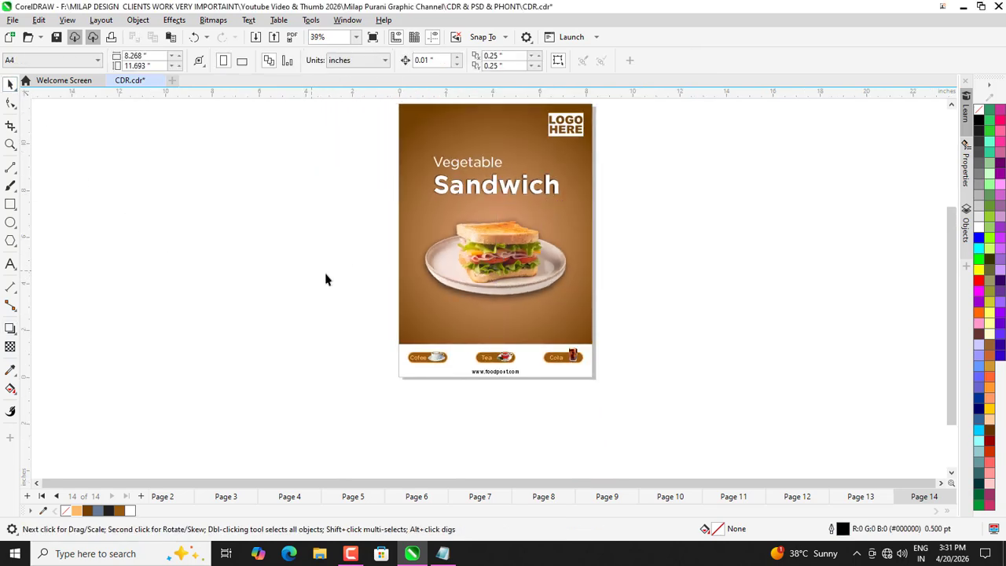
PowerClip the sandwich image with its shadow inside the brown background rectangle.
{"action": "scroll", "coordinate": [470, 297], "scroll_direction": "up", "scroll_amount": 2}
{"action": "left_click", "coordinate": [471, 299]}
{"action": "scroll", "coordinate": [494, 321], "scroll_direction": "down", "scroll_amount": 3}
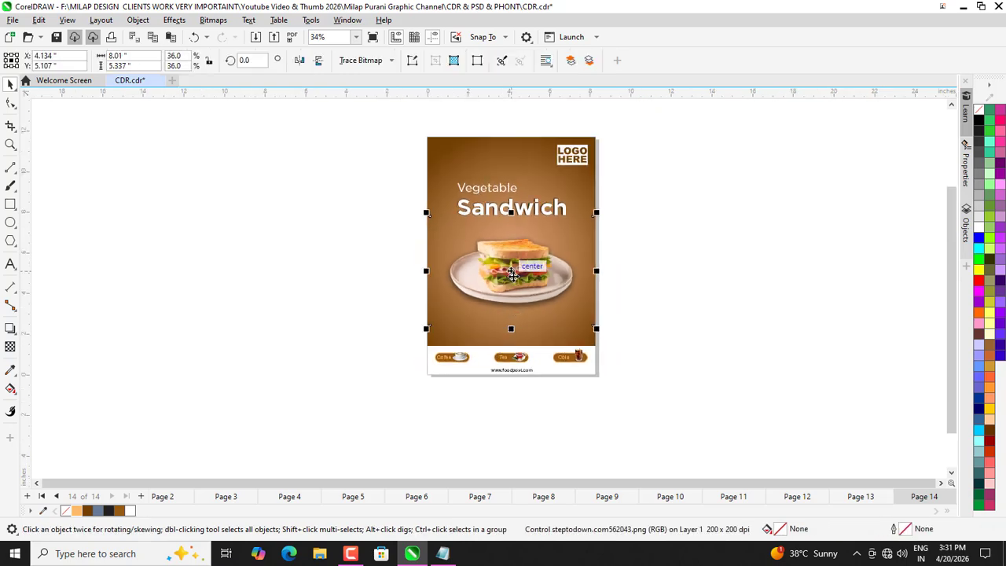
{"action": "right_click", "coordinate": [513, 276]}
{"action": "left_click", "coordinate": [561, 348]}
{"action": "left_click", "coordinate": [444, 158]}
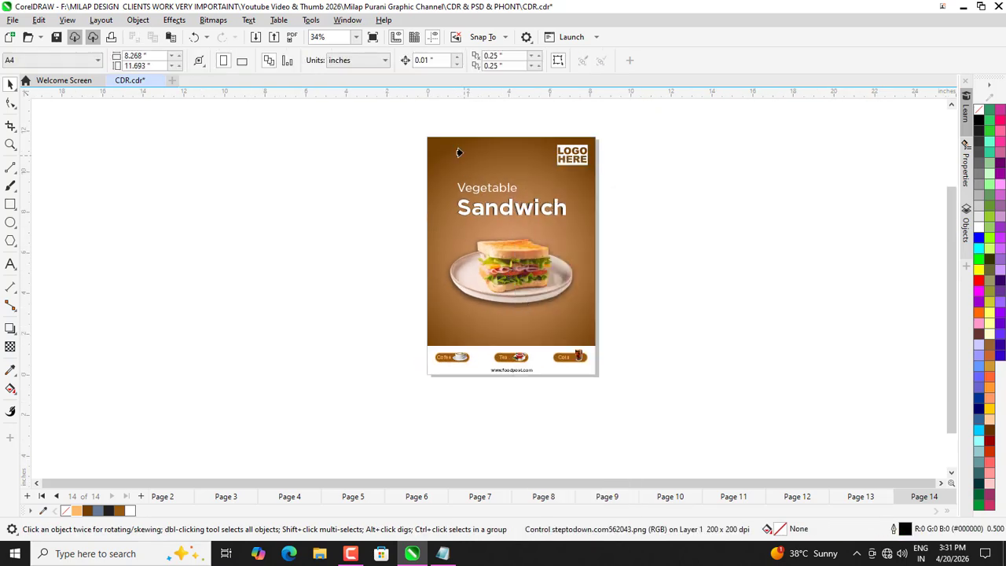
{"action": "left_click", "coordinate": [380, 274]}
{"action": "scroll", "coordinate": [420, 294], "scroll_direction": "up", "scroll_amount": 3}
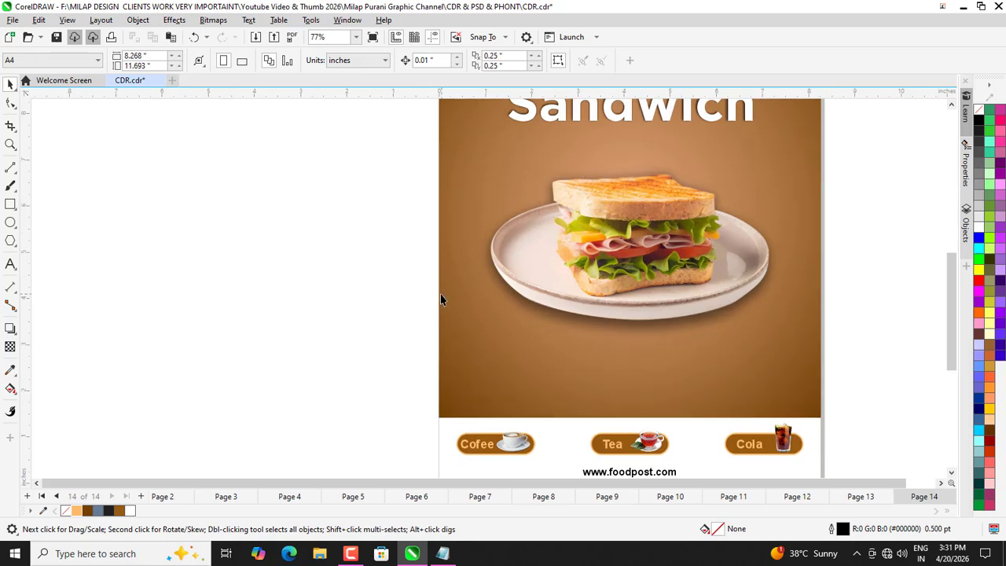
{"action": "scroll", "coordinate": [440, 299], "scroll_direction": "down", "scroll_amount": 2}
{"action": "left_click", "coordinate": [443, 291]}
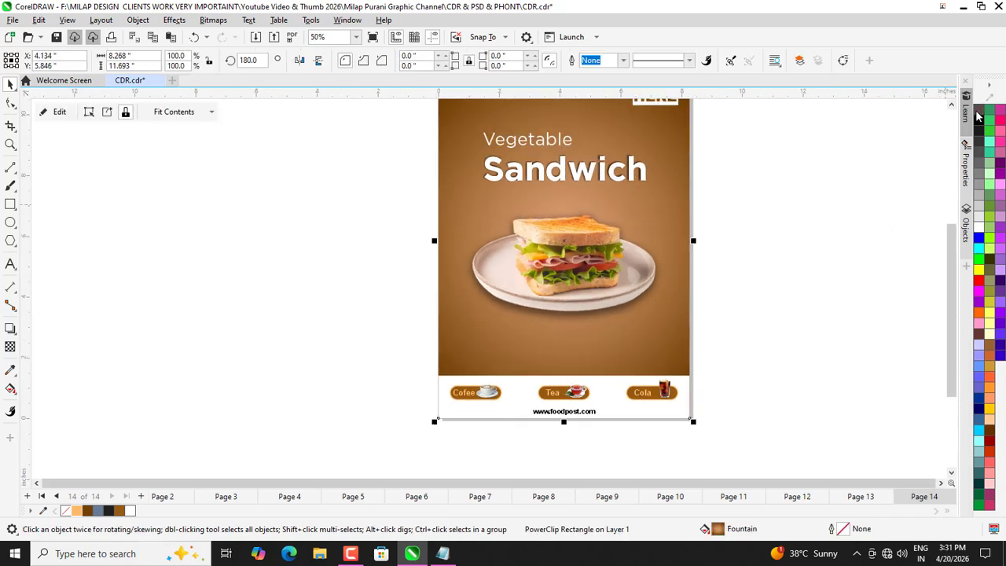
{"action": "left_click", "coordinate": [318, 354]}
{"action": "scroll", "coordinate": [319, 354], "scroll_direction": "down", "scroll_amount": 1}
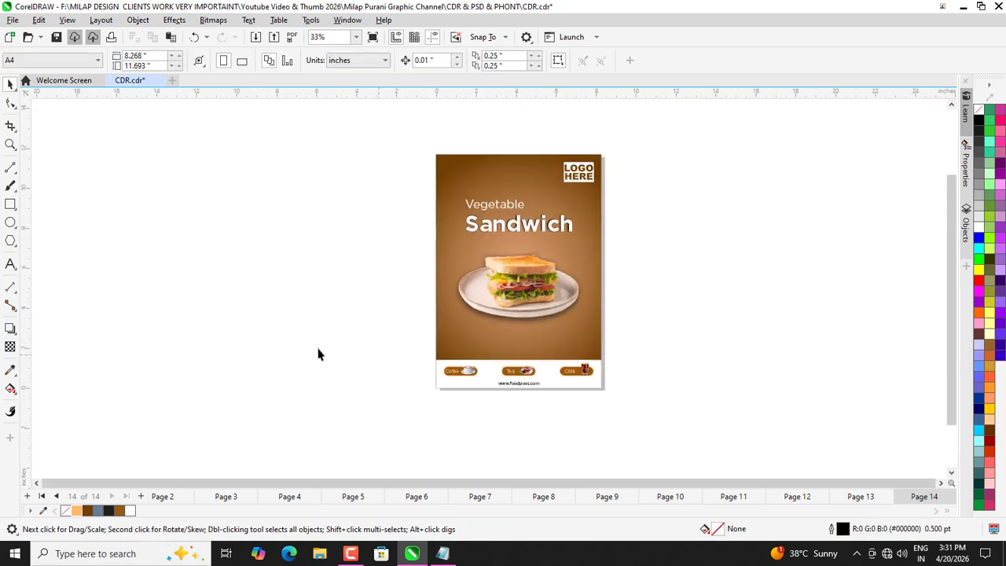
Copy the sandwich description paragraph from the text editor and paste it as artistic text beside the page in CorelDRAW.
{"action": "left_click", "coordinate": [442, 554]}
{"action": "left_click_drag", "start_coordinate": [146, 192], "coordinate": [544, 221]}
{"action": "key", "text": "ctrl+c"}
{"action": "left_click", "coordinate": [815, 164]}
{"action": "left_click", "coordinate": [10, 266]}
{"action": "left_click", "coordinate": [167, 288]}
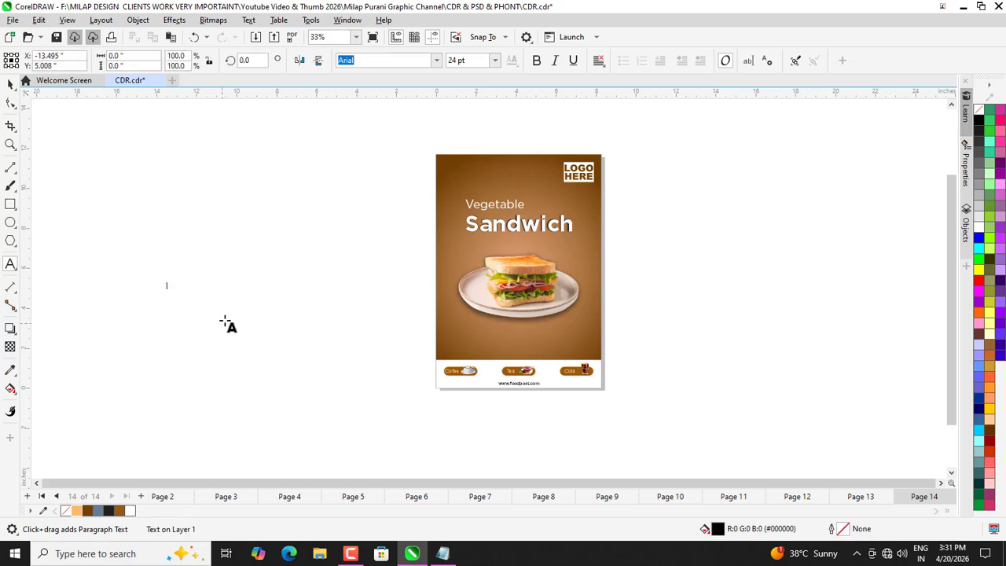
{"action": "key", "text": "ctrl+v"}
{"action": "left_click", "coordinate": [11, 84]}
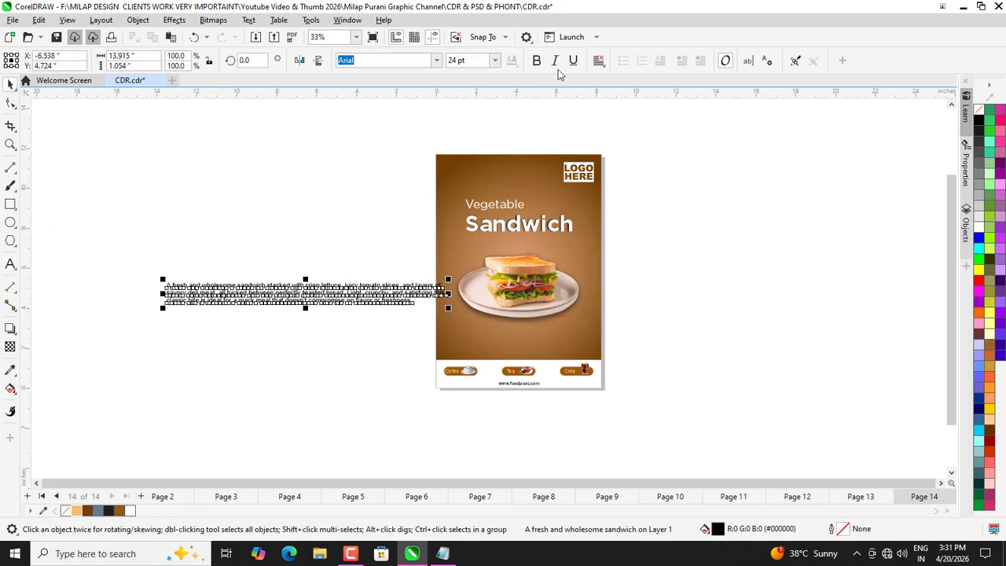
Center-align the description text and set its font to Calibri.
{"action": "left_click", "coordinate": [599, 62]}
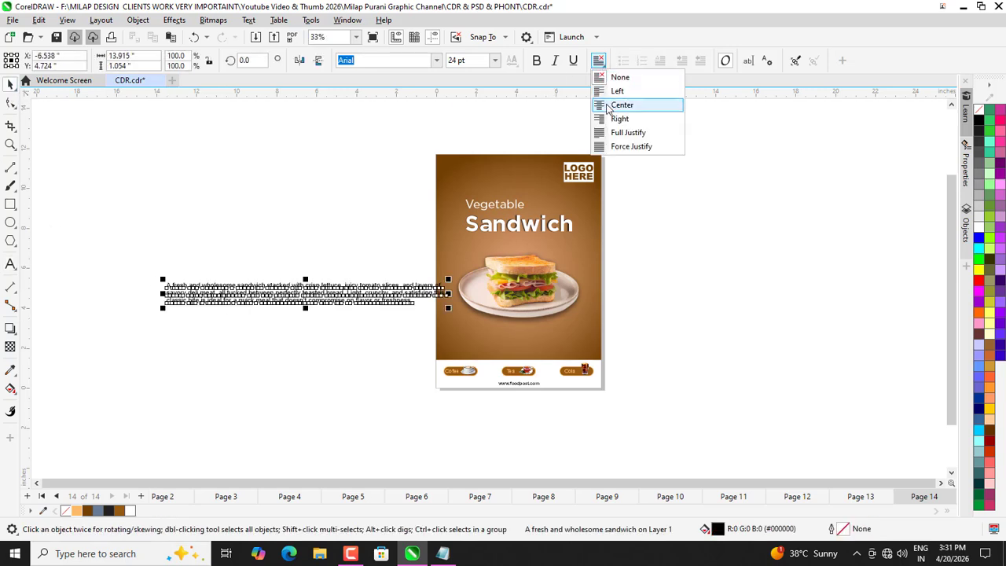
{"action": "left_click", "coordinate": [621, 103]}
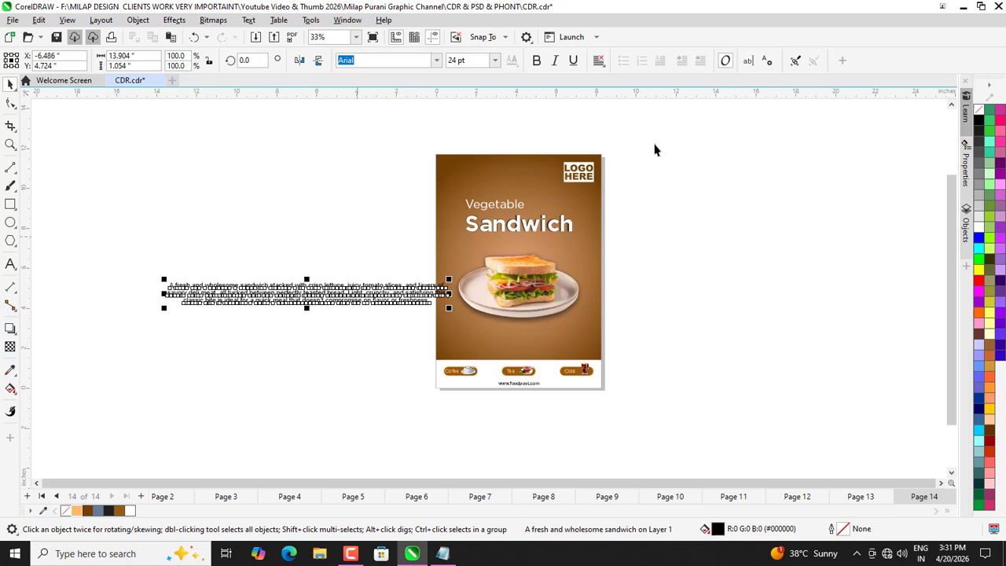
{"action": "left_click", "coordinate": [436, 61]}
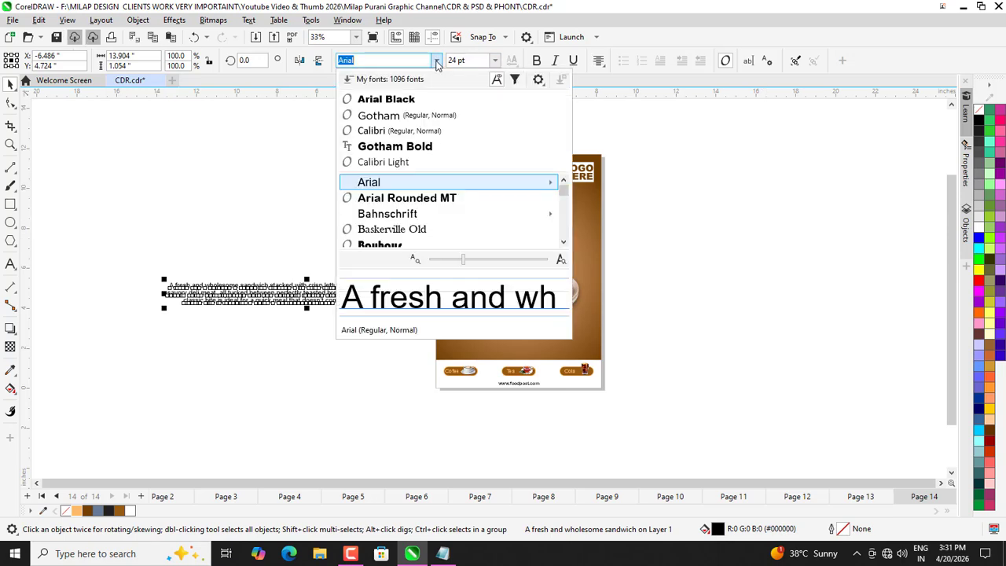
{"action": "left_click", "coordinate": [387, 129]}
{"action": "left_click", "coordinate": [213, 242]}
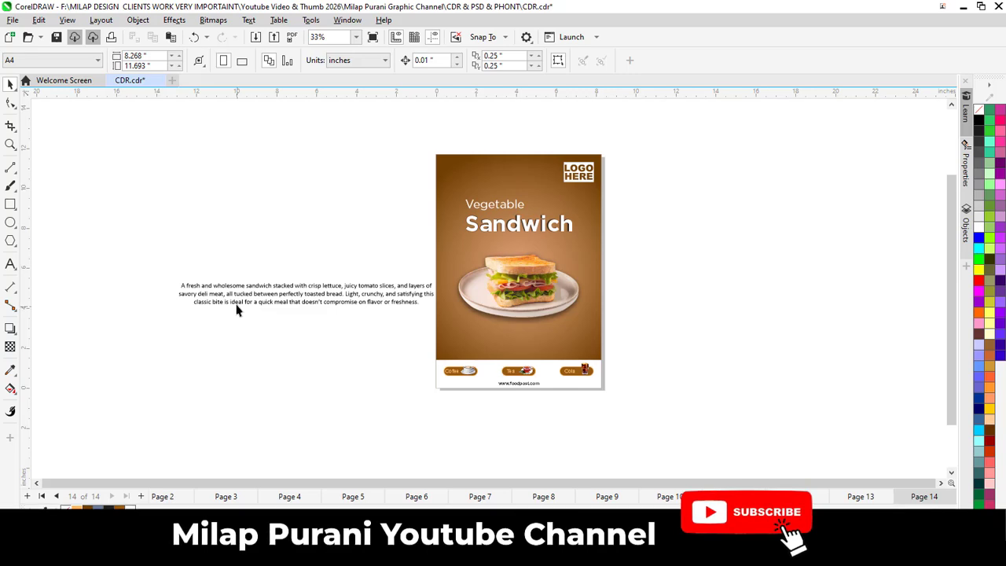
Place the description text in white on the brown background below the plate, scaled down to about 13.4 pt and centered horizontally.
{"action": "left_click_drag", "start_coordinate": [236, 310], "coordinate": [506, 347]}
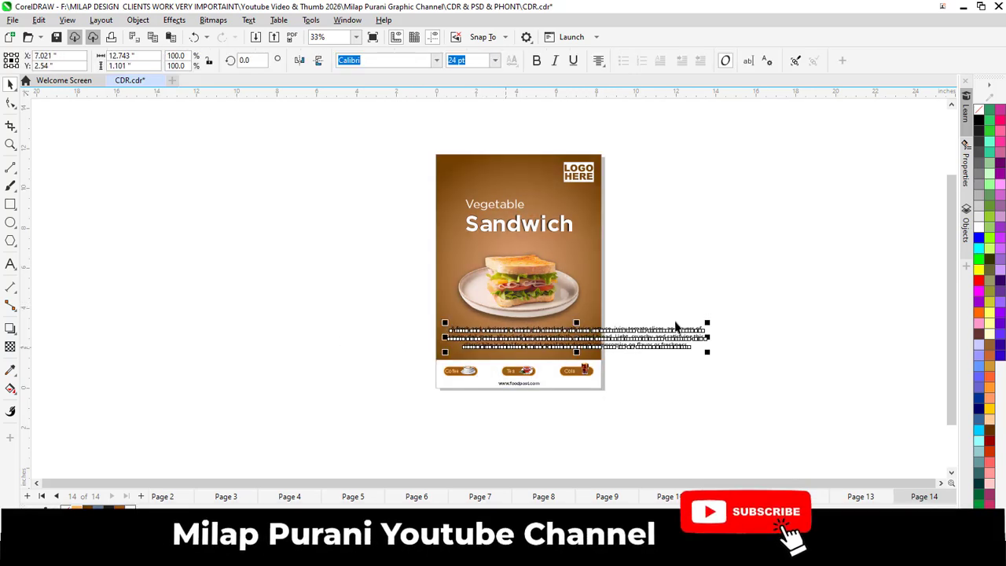
{"action": "scroll", "coordinate": [675, 326], "scroll_direction": "up", "scroll_amount": 2}
{"action": "left_click_drag", "start_coordinate": [730, 328], "coordinate": [516, 293]}
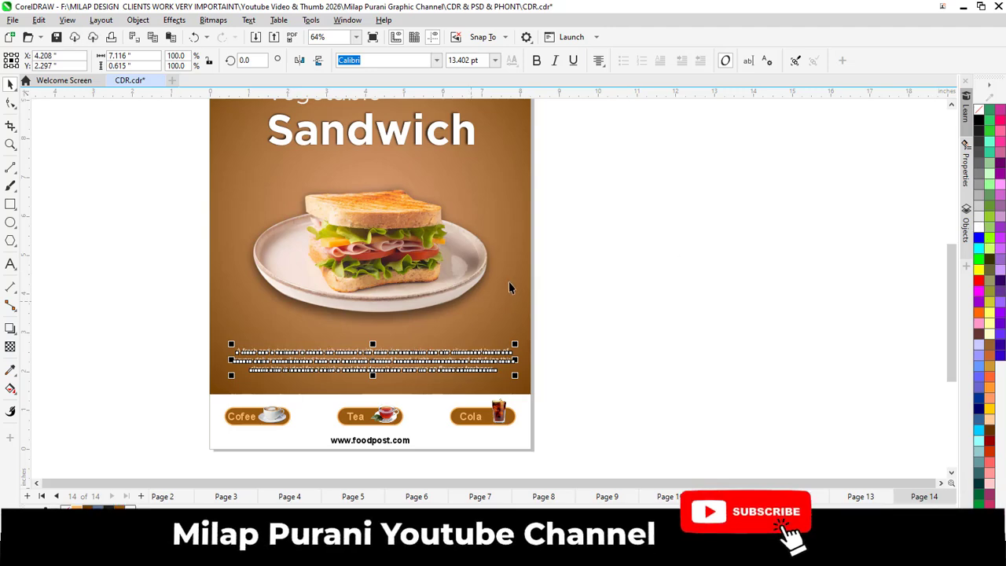
{"action": "left_click", "coordinate": [669, 285]}
{"action": "scroll", "coordinate": [356, 370], "scroll_direction": "up", "scroll_amount": 2}
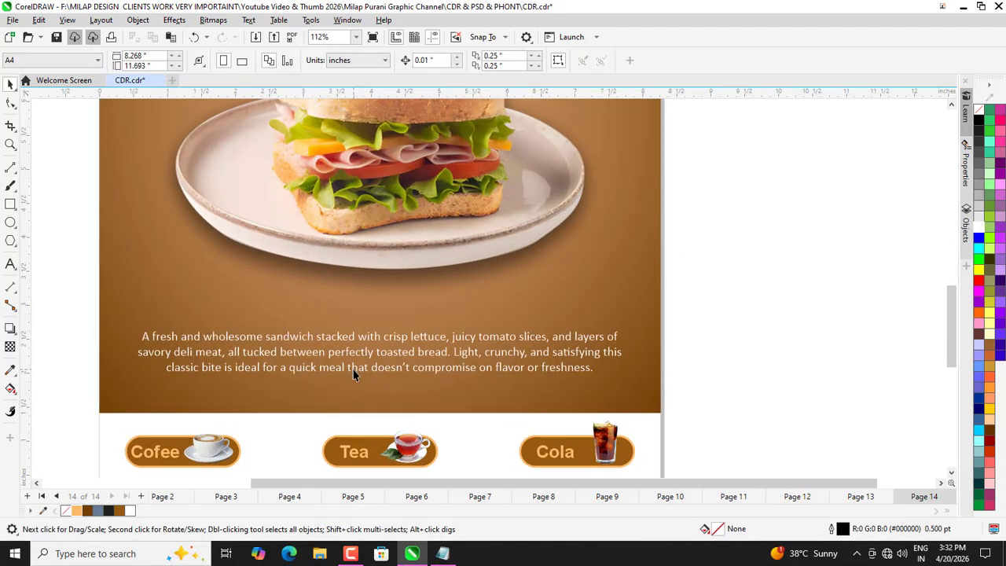
Raise the description text slightly towards the plate.
{"action": "left_click", "coordinate": [353, 374]}
{"action": "scroll", "coordinate": [424, 279], "scroll_direction": "down", "scroll_amount": 2}
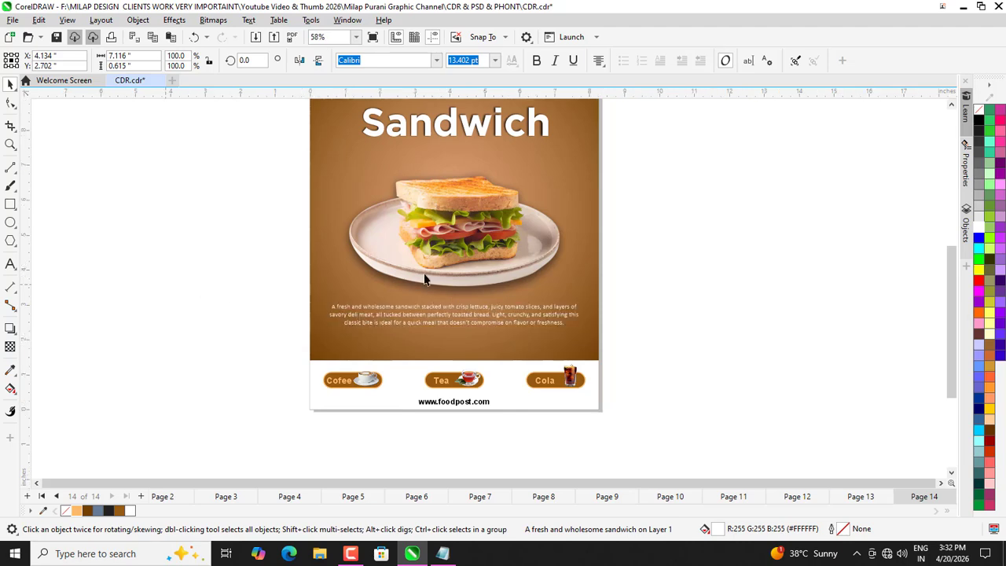
{"action": "key", "text": "Escape"}
{"action": "scroll", "coordinate": [495, 273], "scroll_direction": "down", "scroll_amount": 2}
{"action": "left_click", "coordinate": [483, 258], "text": "ctrl"}
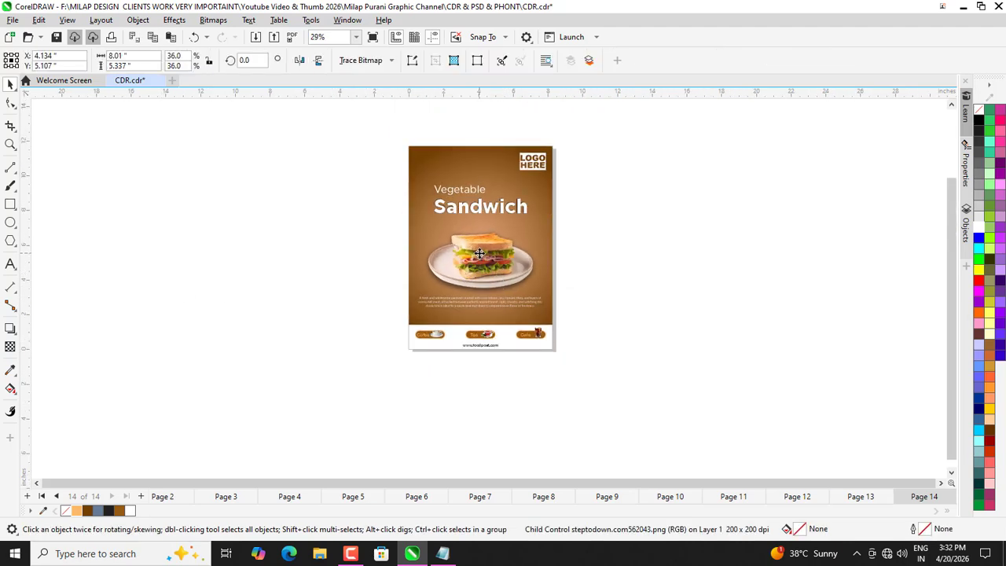
{"action": "key", "text": "Escape"}
{"action": "scroll", "coordinate": [486, 297], "scroll_direction": "up", "scroll_amount": 2}
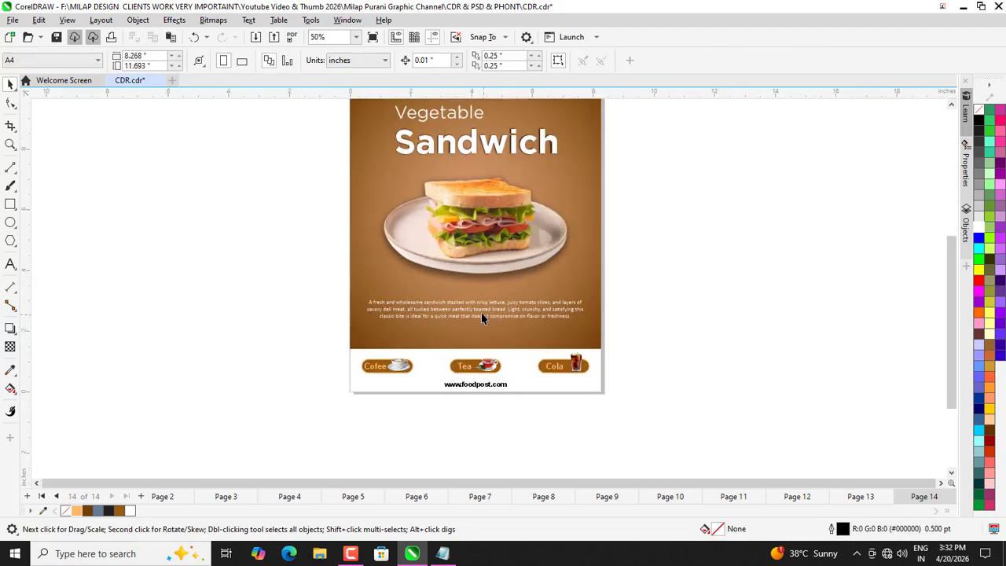
Lower the description text to just above the white footer and align it to the horizontal center of the background rectangle.
{"action": "left_click_drag", "start_coordinate": [477, 316], "coordinate": [476, 336]}
{"action": "left_click", "coordinate": [357, 283], "text": "shift"}
{"action": "left_click", "coordinate": [279, 268]}
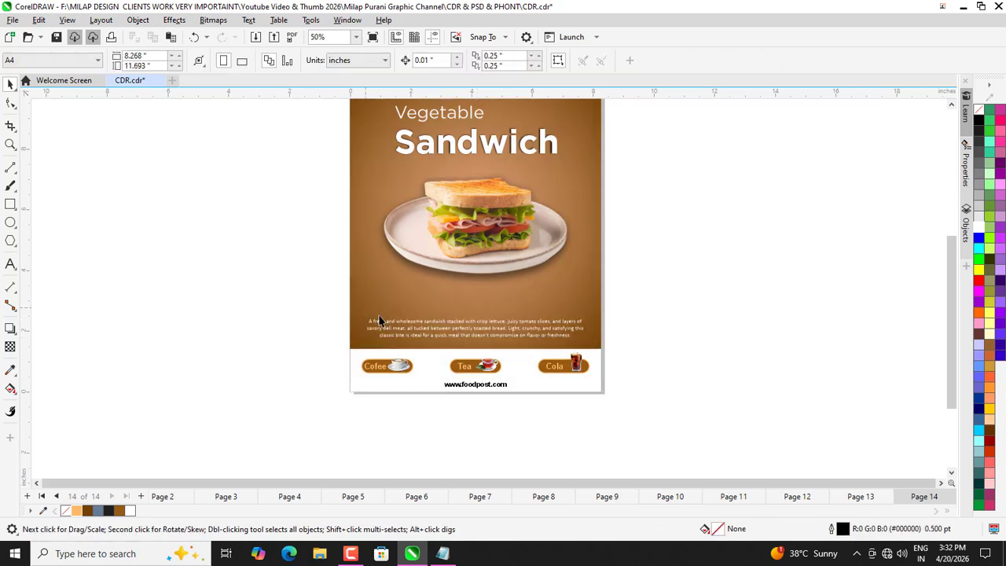
{"action": "scroll", "coordinate": [413, 329], "scroll_direction": "up", "scroll_amount": 2}
{"action": "left_click", "coordinate": [413, 329]}
{"action": "scroll", "coordinate": [413, 333], "scroll_direction": "down", "scroll_amount": 2}
{"action": "left_click", "coordinate": [356, 283], "text": "shift"}
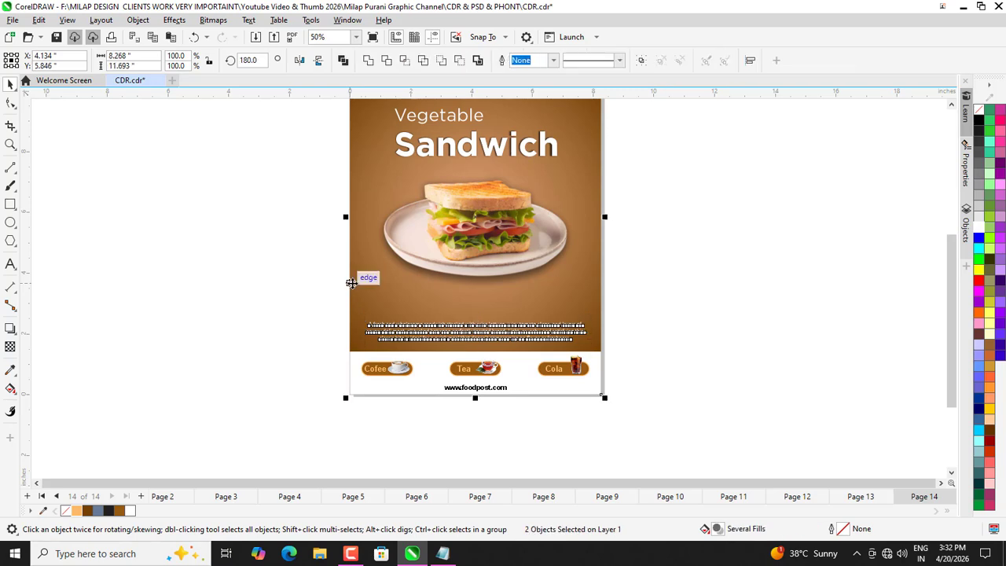
{"action": "left_click", "coordinate": [266, 270]}
{"action": "scroll", "coordinate": [463, 285], "scroll_direction": "down", "scroll_amount": 2}
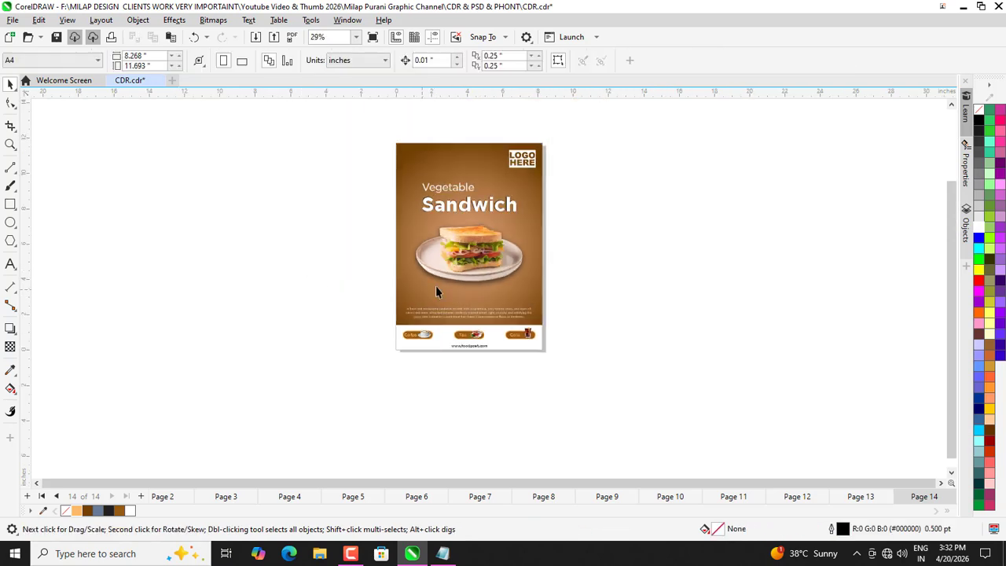
{"action": "scroll", "coordinate": [437, 291], "scroll_direction": "up", "scroll_amount": 2}
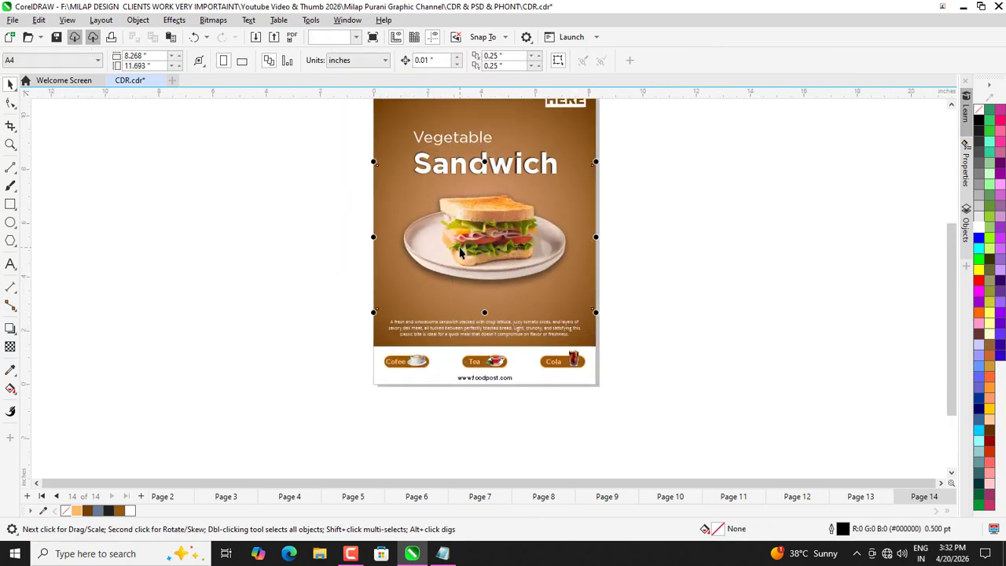
Lower the sandwich image slightly, enlarge it to about 8.99 x 5.99 in, and save the document.
{"action": "left_click_drag", "start_coordinate": [459, 253], "coordinate": [460, 264]}
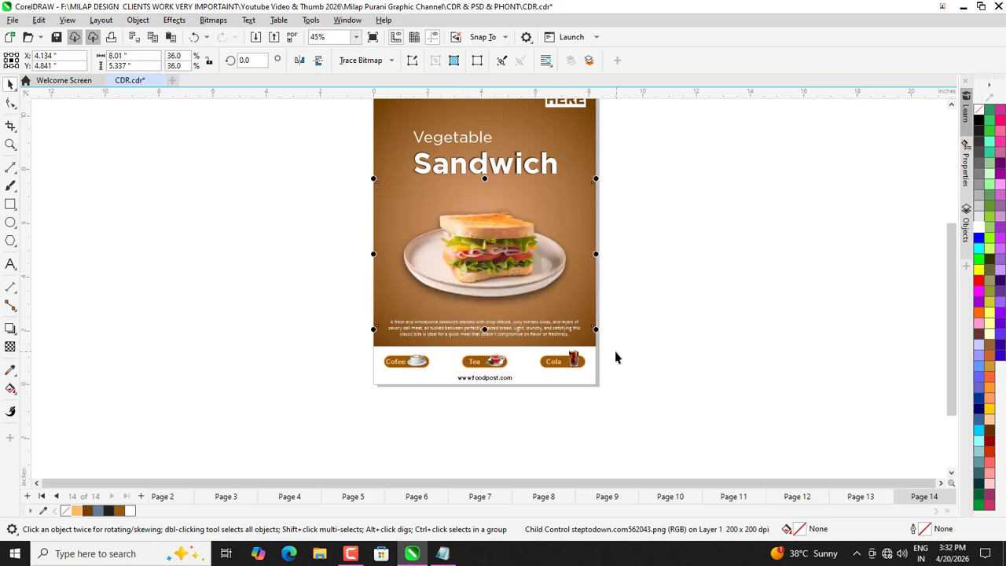
{"action": "left_click_drag", "start_coordinate": [596, 330], "coordinate": [608, 338]}
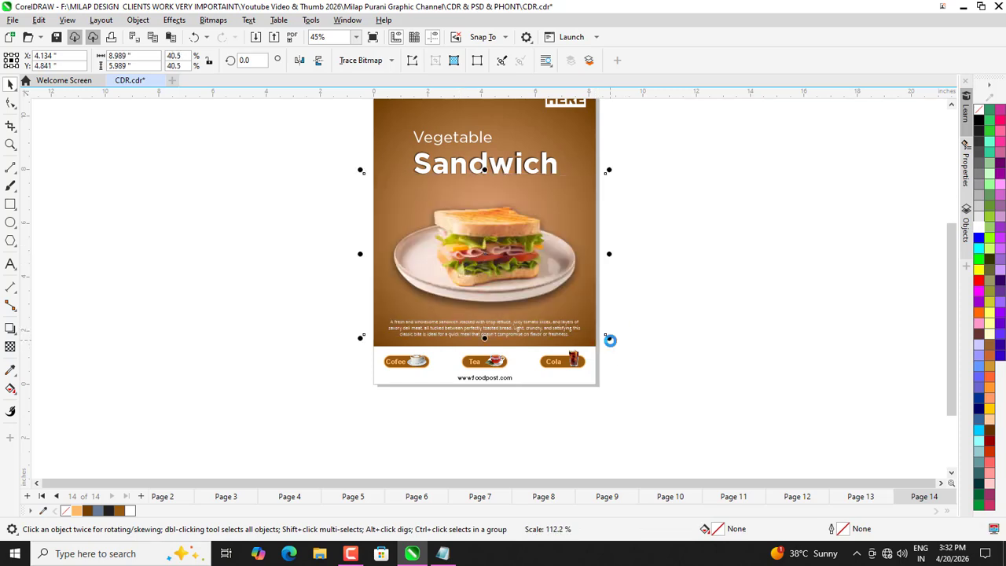
{"action": "left_click", "coordinate": [270, 276]}
{"action": "scroll", "coordinate": [423, 380], "scroll_direction": "down", "scroll_amount": 2}
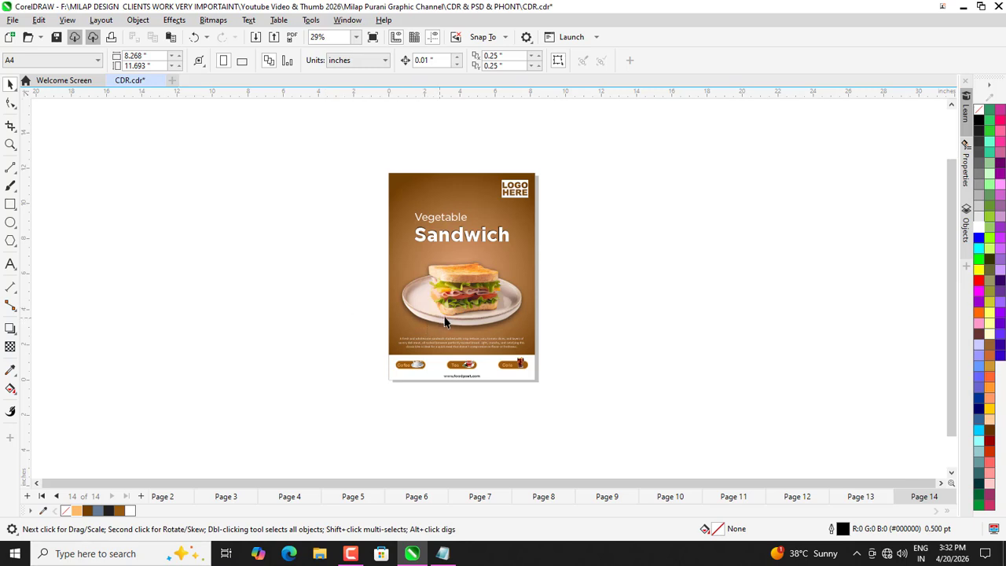
{"action": "scroll", "coordinate": [445, 321], "scroll_direction": "up", "scroll_amount": 2}
{"action": "scroll", "coordinate": [346, 266], "scroll_direction": "down", "scroll_amount": 1}
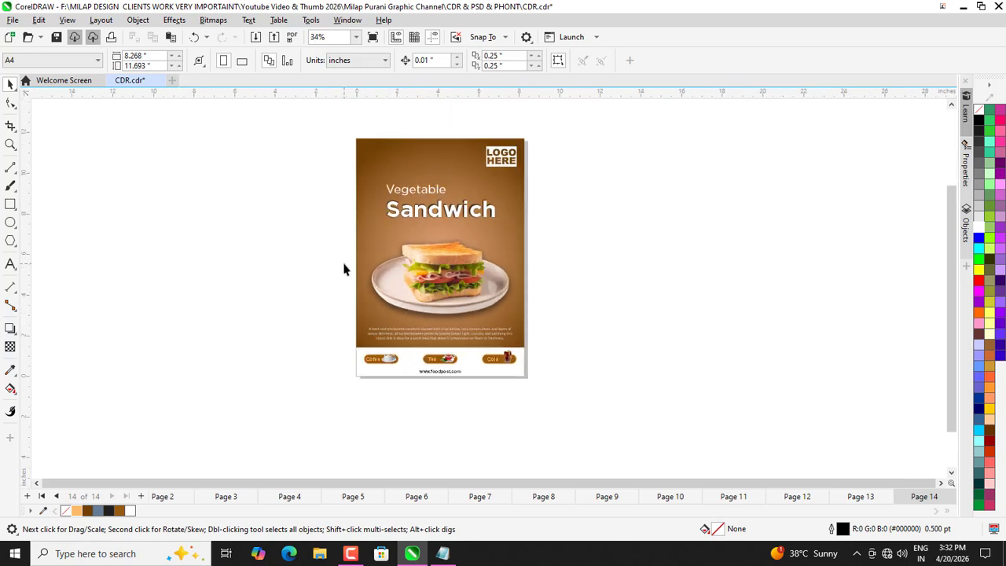
{"action": "key", "text": "ctrl+s"}
{"action": "scroll", "coordinate": [363, 204], "scroll_direction": "up", "scroll_amount": 1}
Switch to the TX text file in Notepad and copy the line "Fresh layers, perfect bites".
{"action": "left_click", "coordinate": [442, 553]}
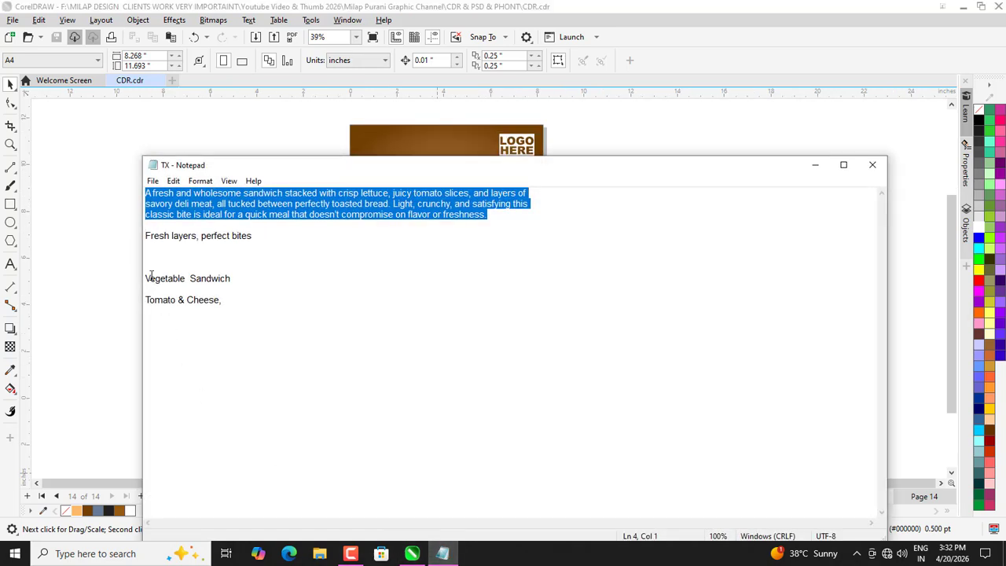
{"action": "left_click", "coordinate": [148, 239]}
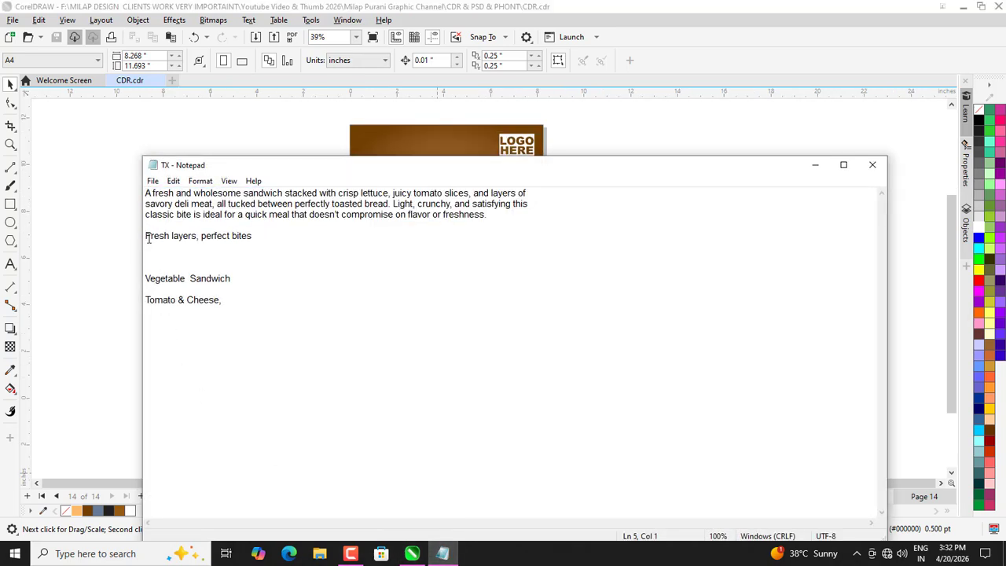
{"action": "left_click_drag", "start_coordinate": [148, 239], "coordinate": [290, 244]}
{"action": "key", "text": "ctrl+c"}
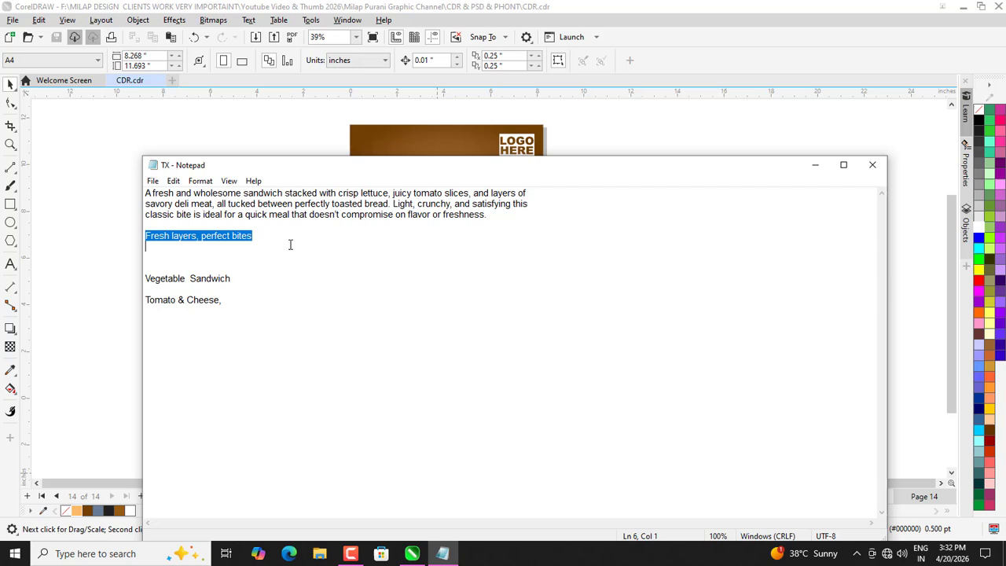
{"action": "left_click", "coordinate": [815, 166]}
Back in CorelDRAW, paste the copied tagline as artistic text between the Sandwich heading and the image, and fill it white.
{"action": "left_click", "coordinate": [10, 265]}
{"action": "scroll", "coordinate": [460, 221], "scroll_direction": "up", "scroll_amount": 1}
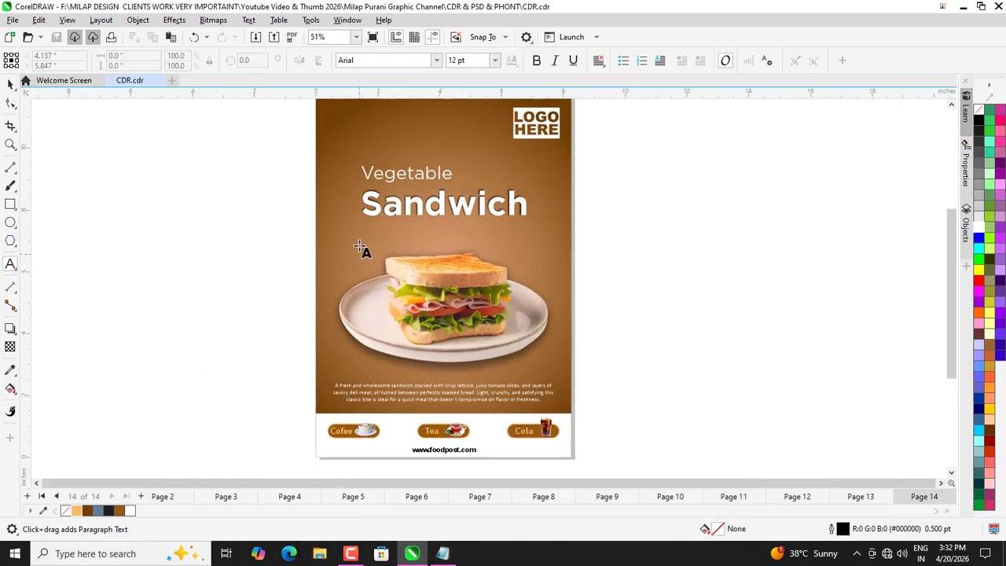
{"action": "left_click", "coordinate": [360, 244]}
{"action": "key", "text": "ctrl+v"}
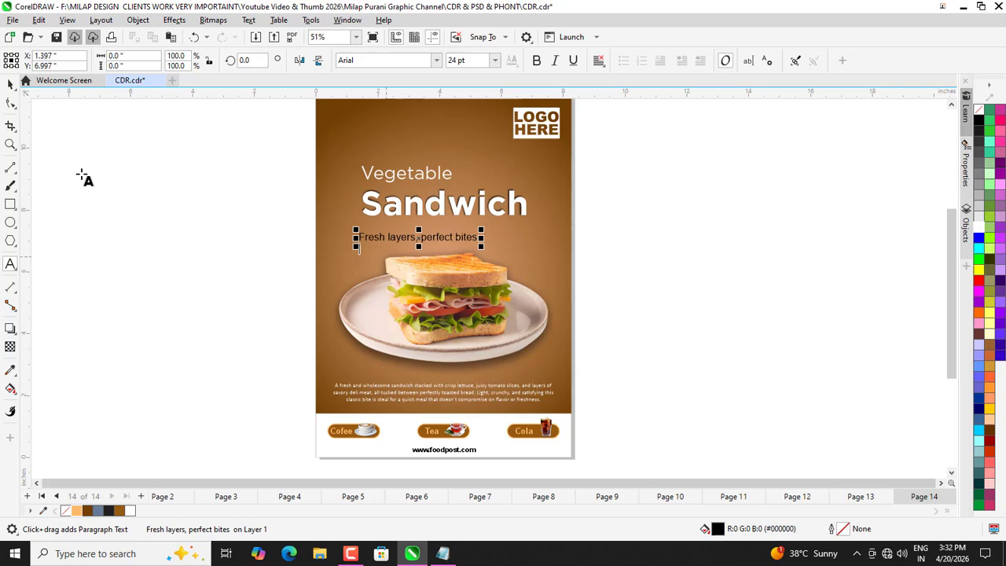
{"action": "left_click", "coordinate": [11, 85]}
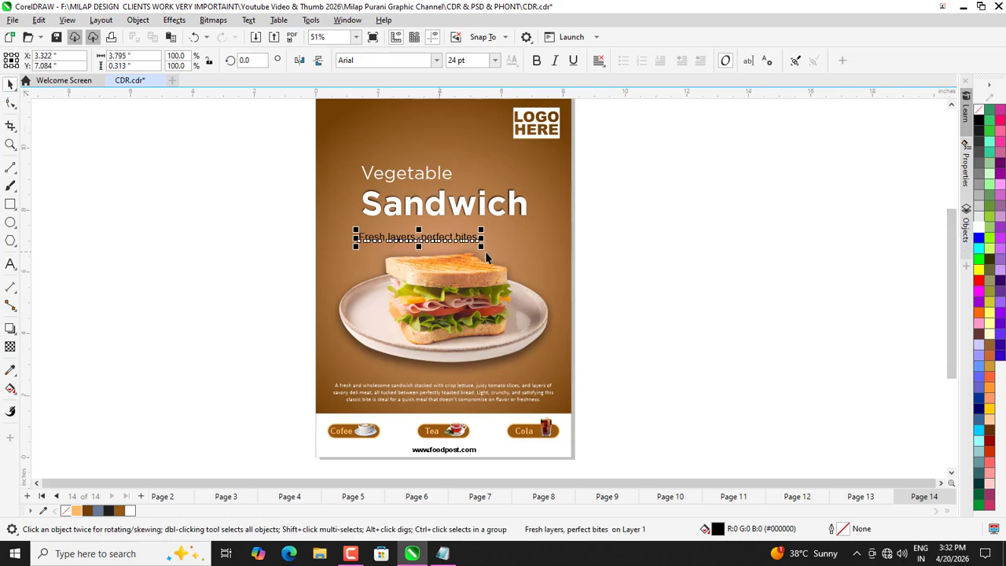
{"action": "left_click", "coordinate": [979, 227]}
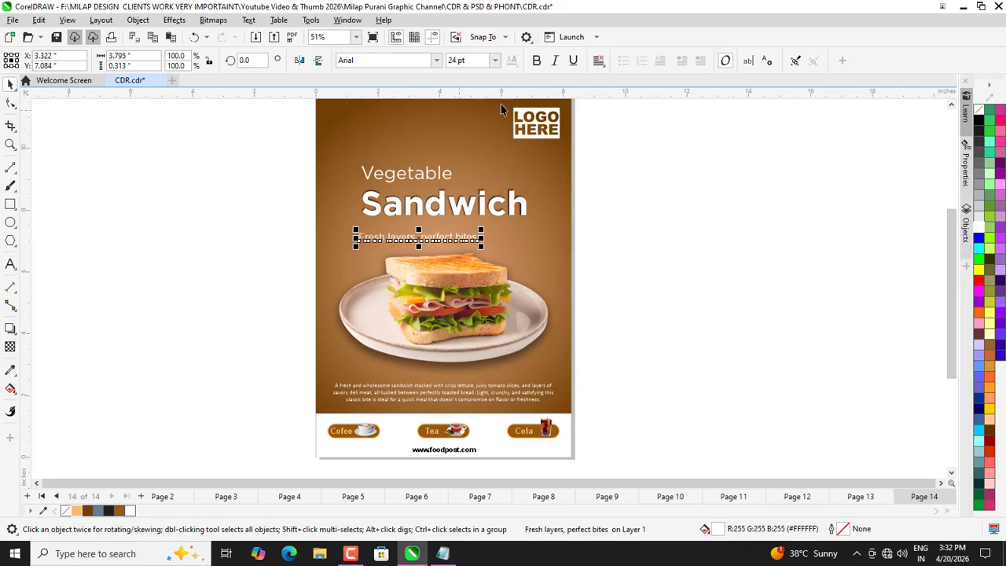
{"action": "scroll", "coordinate": [217, 250], "scroll_direction": "down", "scroll_amount": 1}
{"action": "scroll", "coordinate": [379, 292], "scroll_direction": "up", "scroll_amount": 2}
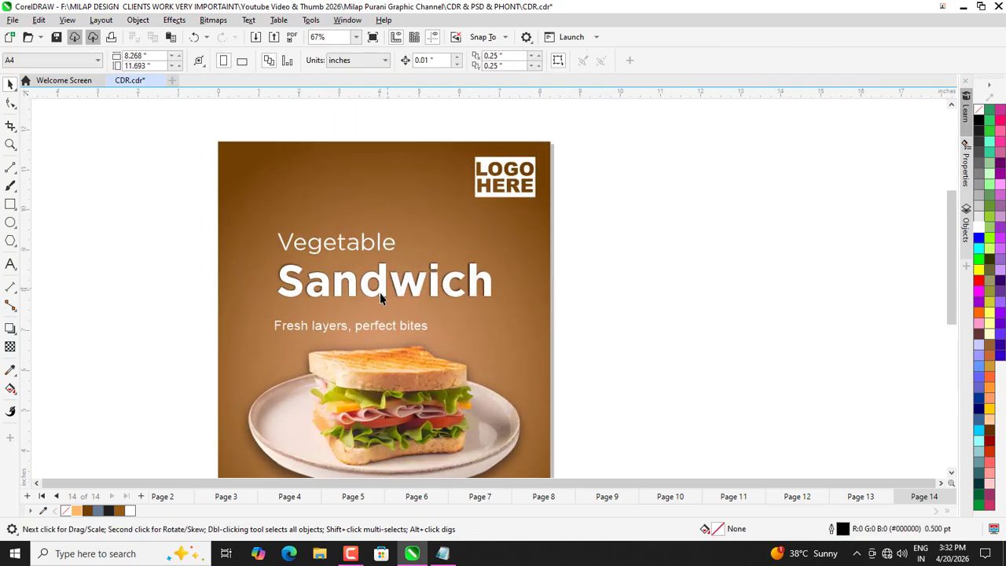
Move the tagline closer beneath the Sandwich heading and format it in bold Calibri.
{"action": "left_click", "coordinate": [376, 333]}
{"action": "left_click", "coordinate": [380, 328]}
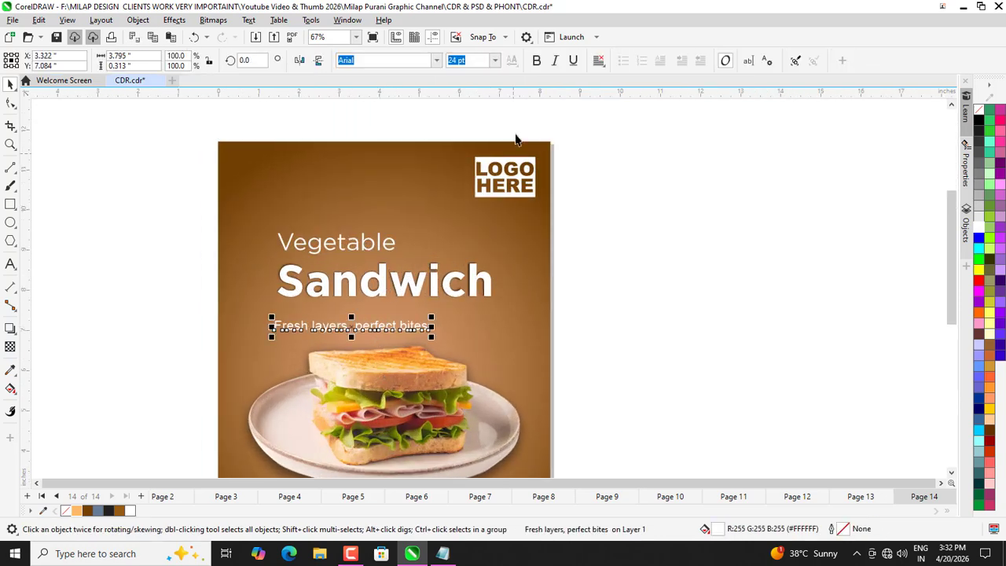
{"action": "left_click", "coordinate": [538, 61]}
{"action": "left_click", "coordinate": [695, 247]}
{"action": "mouse_move", "coordinate": [304, 326]}
{"action": "left_mouse_down"}
{"action": "mouse_move", "coordinate": [326, 225]}
{"action": "mouse_move", "coordinate": [294, 177]}
{"action": "mouse_move", "coordinate": [304, 301]}
{"action": "mouse_move", "coordinate": [317, 321]}
{"action": "left_mouse_up"}
{"action": "left_click", "coordinate": [437, 61]}
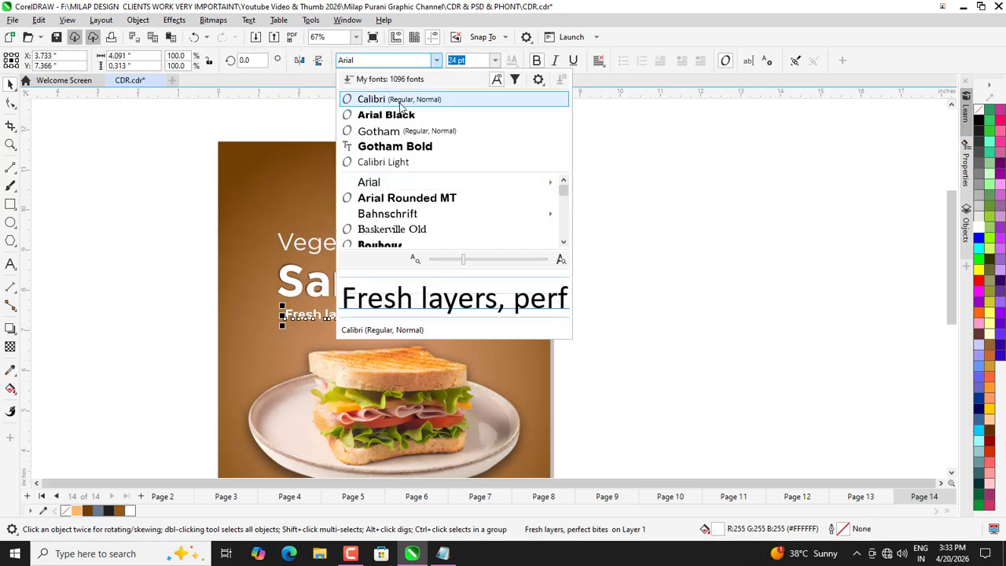
{"action": "left_click", "coordinate": [401, 100]}
{"action": "left_click", "coordinate": [537, 61]}
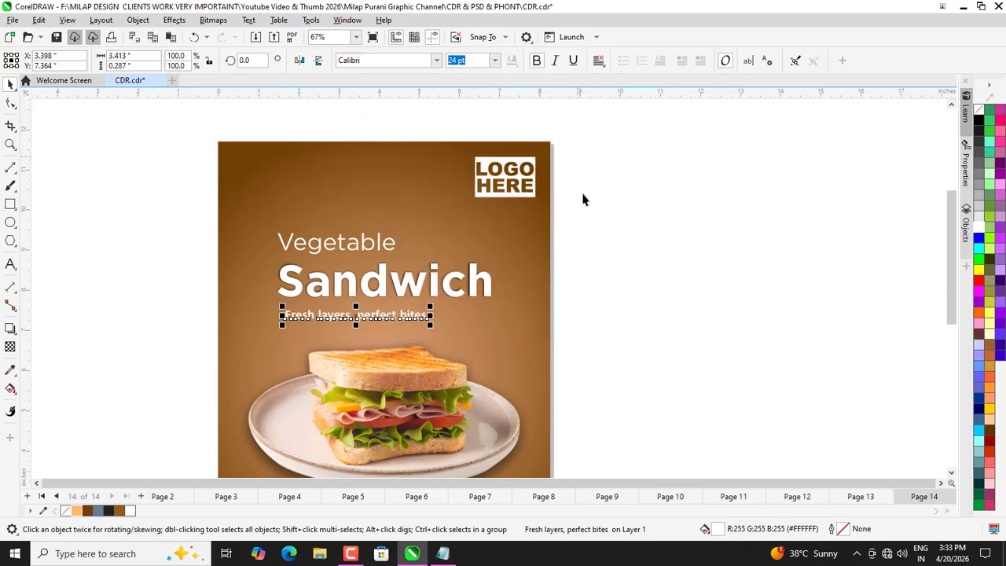
Scale the tagline down to about 20.8 pt and shift it right beneath the heading.
{"action": "scroll", "coordinate": [430, 307], "scroll_direction": "up", "scroll_amount": 3}
{"action": "left_click_drag", "start_coordinate": [431, 309], "coordinate": [397, 307]}
{"action": "left_click_drag", "start_coordinate": [331, 325], "coordinate": [395, 323]}
{"action": "scroll", "coordinate": [396, 322], "scroll_direction": "down", "scroll_amount": 4}
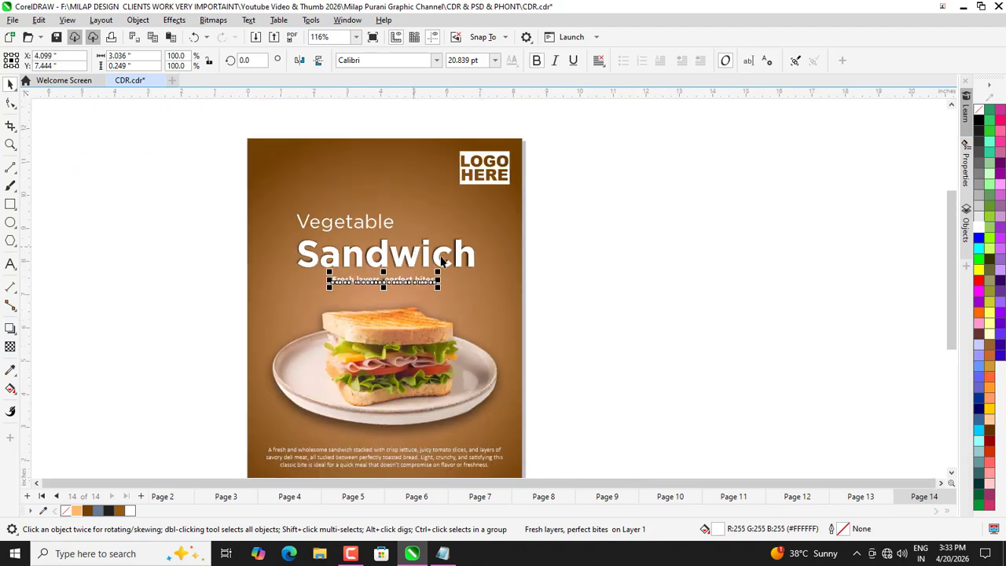
Align the tagline's right edge with the right edge of the Sandwich heading.
{"action": "left_click", "coordinate": [374, 264], "text": "shift"}
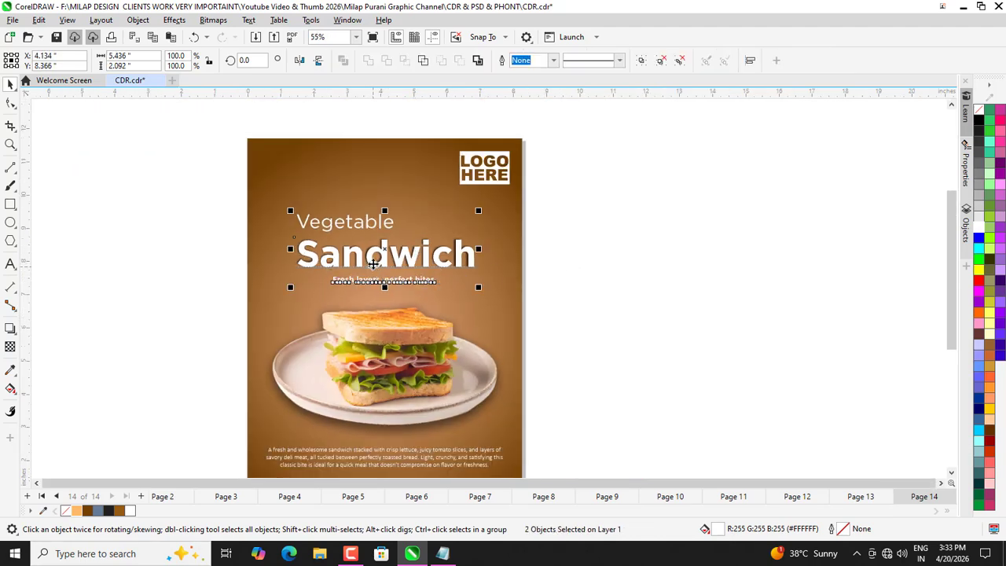
{"action": "key", "text": "r"}
{"action": "left_click", "coordinate": [609, 256]}
{"action": "scroll", "coordinate": [481, 220], "scroll_direction": "down", "scroll_amount": 3}
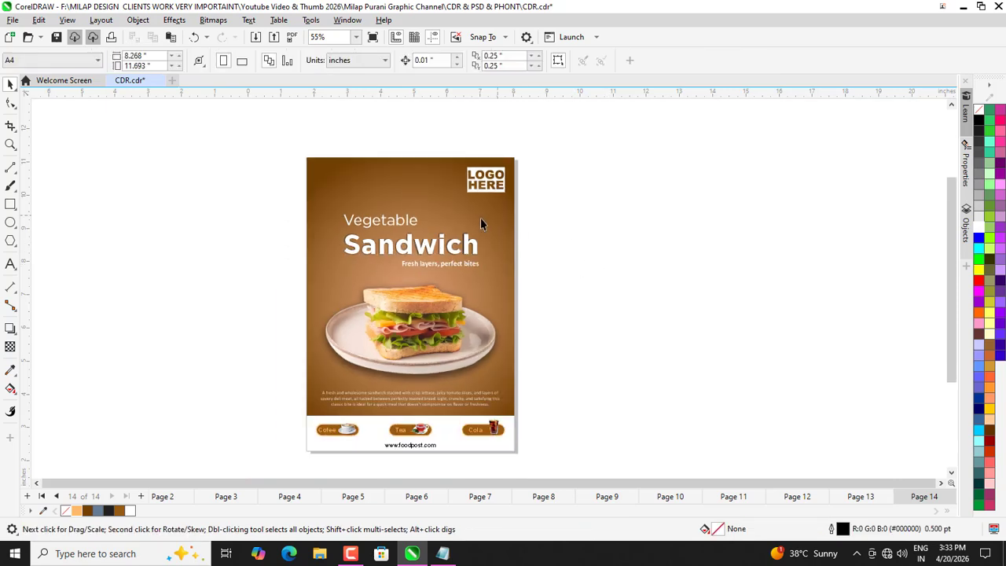
{"action": "scroll", "coordinate": [436, 267], "scroll_direction": "up", "scroll_amount": 6}
{"action": "left_click", "coordinate": [429, 251]}
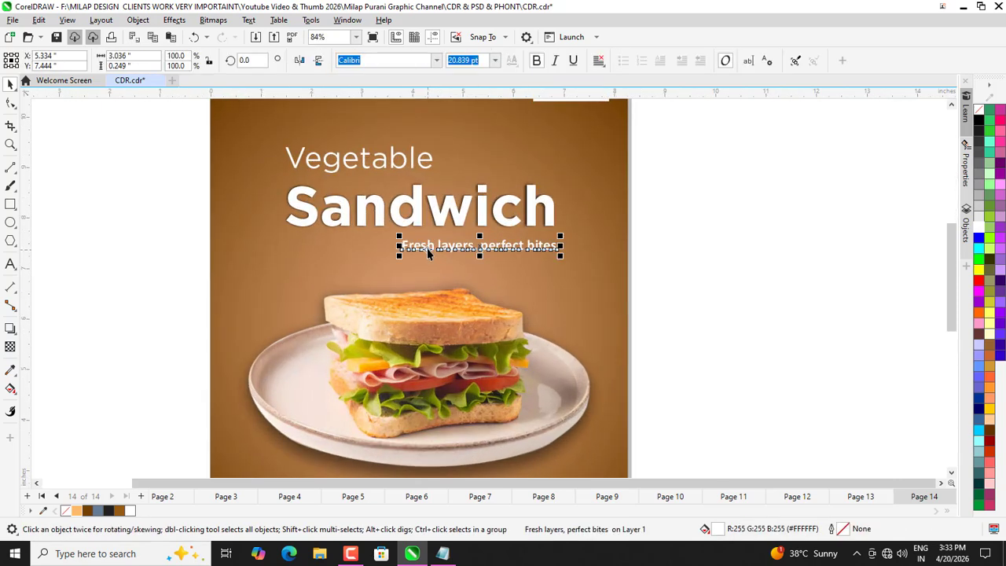
{"action": "left_click", "coordinate": [733, 236]}
{"action": "scroll", "coordinate": [457, 238], "scroll_direction": "down", "scroll_amount": 4}
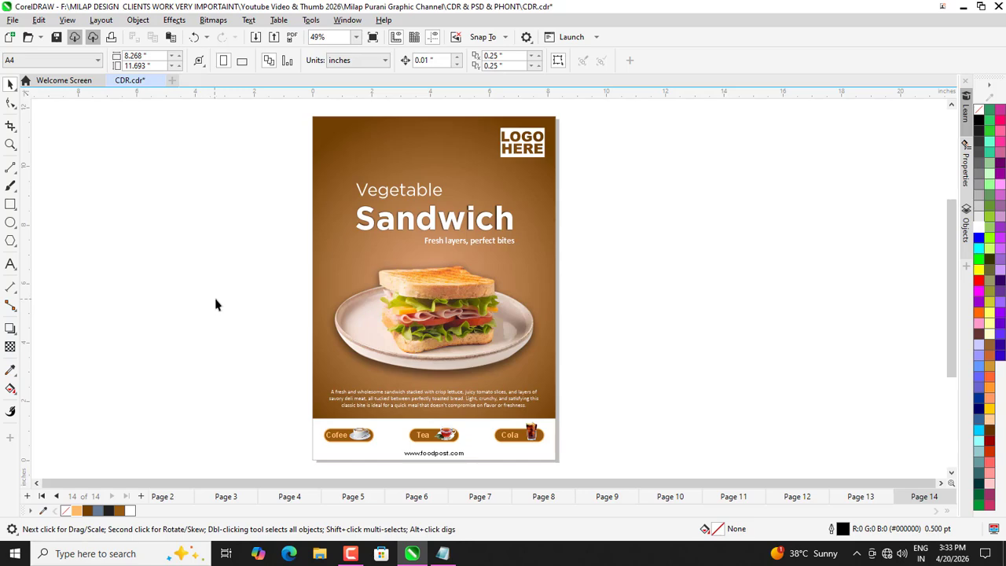
{"action": "scroll", "coordinate": [235, 318], "scroll_direction": "down", "scroll_amount": 1}
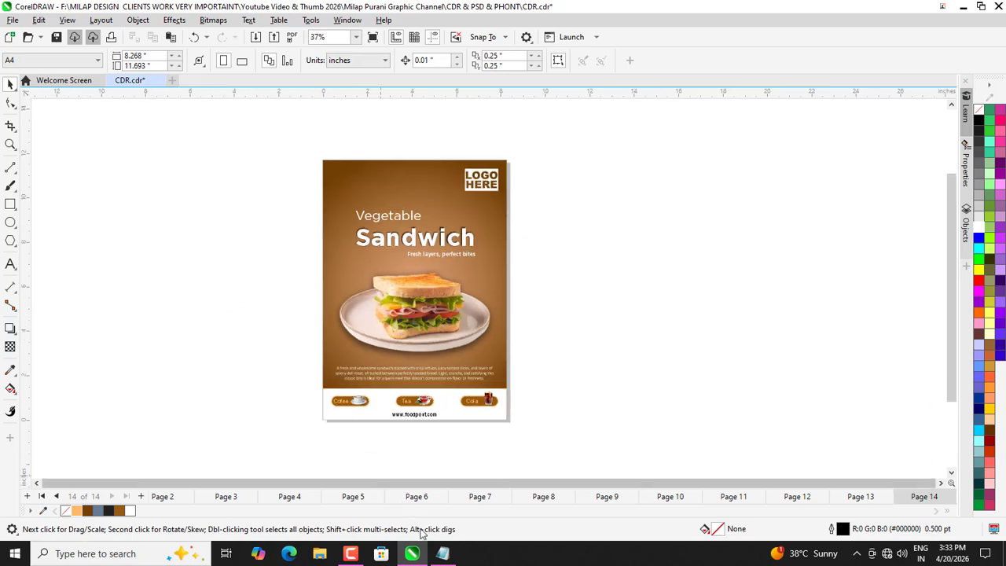
Switch to the TX text file in Notepad and copy the line "Tomato & Cheese,".
{"action": "left_click", "coordinate": [442, 553]}
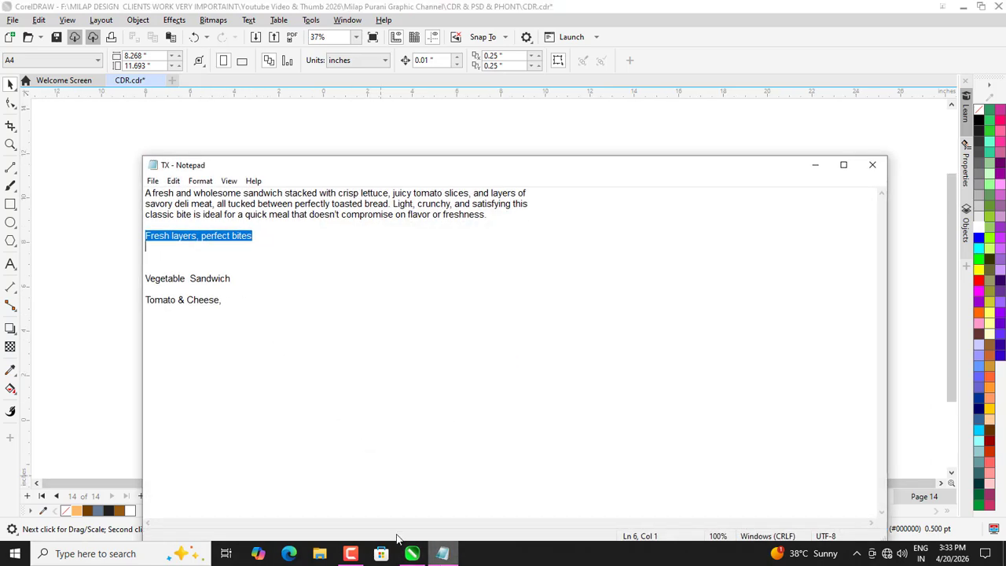
{"action": "left_click", "coordinate": [220, 292]}
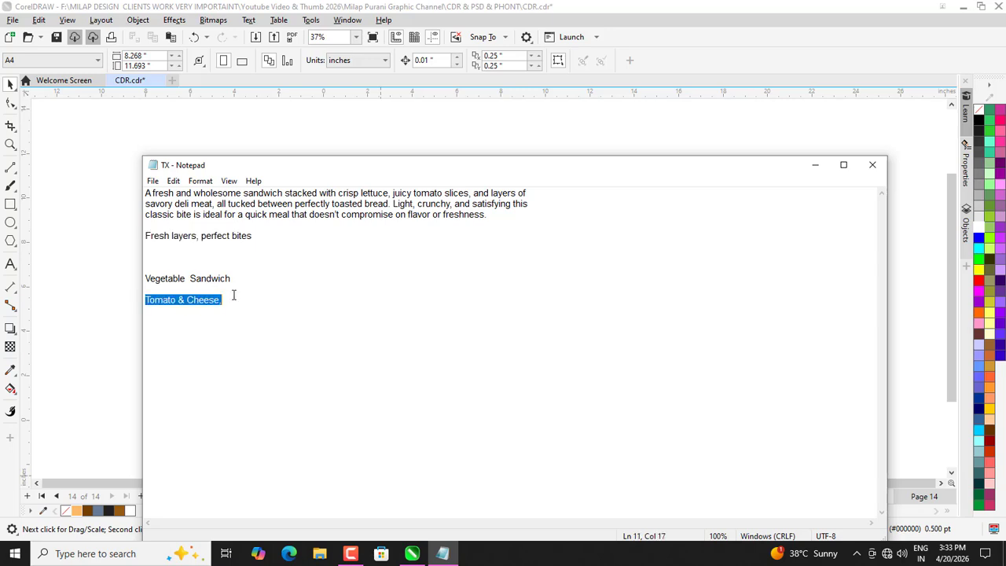
{"action": "left_click", "coordinate": [817, 166]}
Duplicate the tagline above the Vegetable heading and change the copy's text to "Tomato & Cheese" without the trailing comma.
{"action": "scroll", "coordinate": [448, 239], "scroll_direction": "up", "scroll_amount": 3}
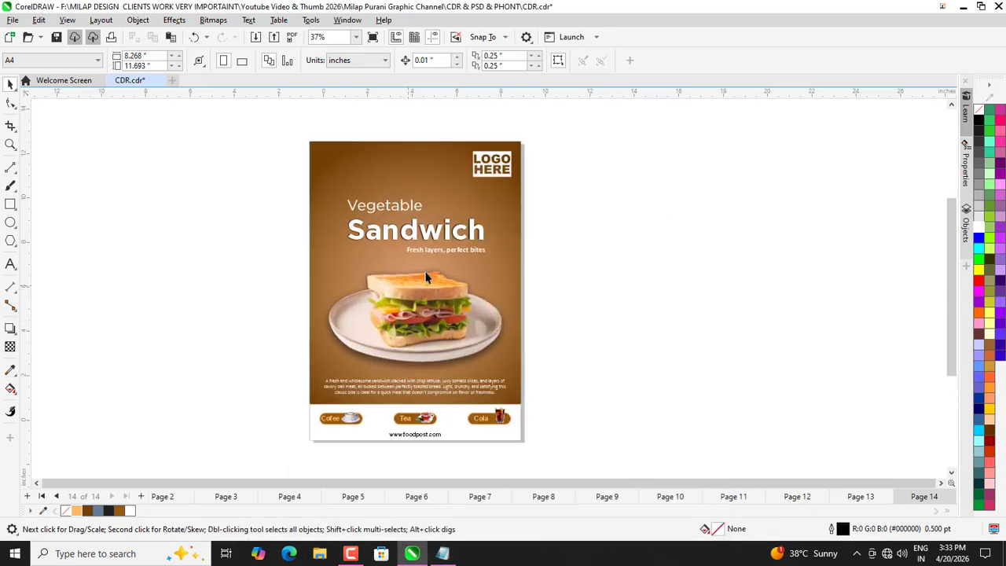
{"action": "left_click_drag", "start_coordinate": [448, 239], "coordinate": [412, 149]}
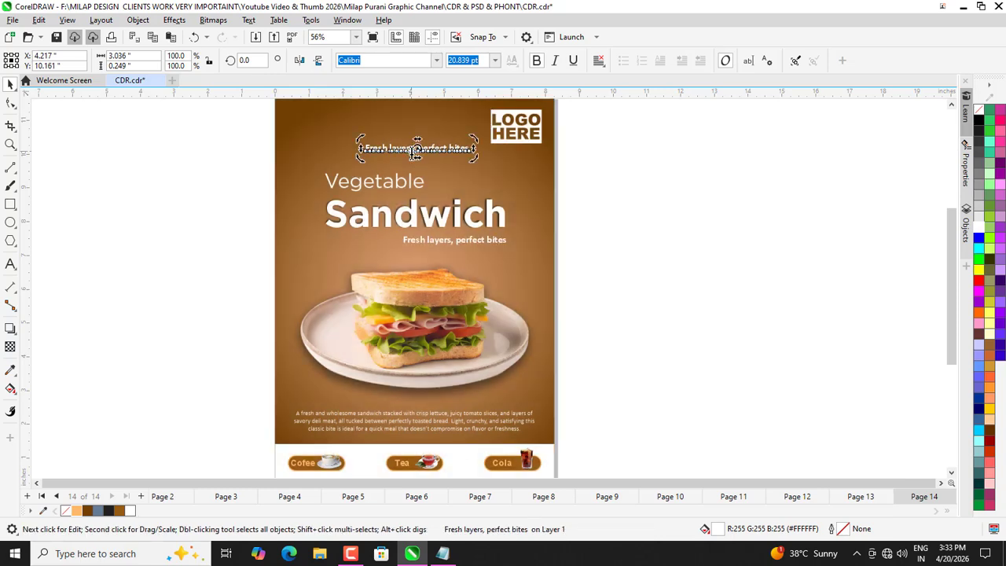
{"action": "double_click", "coordinate": [414, 150]}
{"action": "type", "text": "Tomato & Cheese,"}
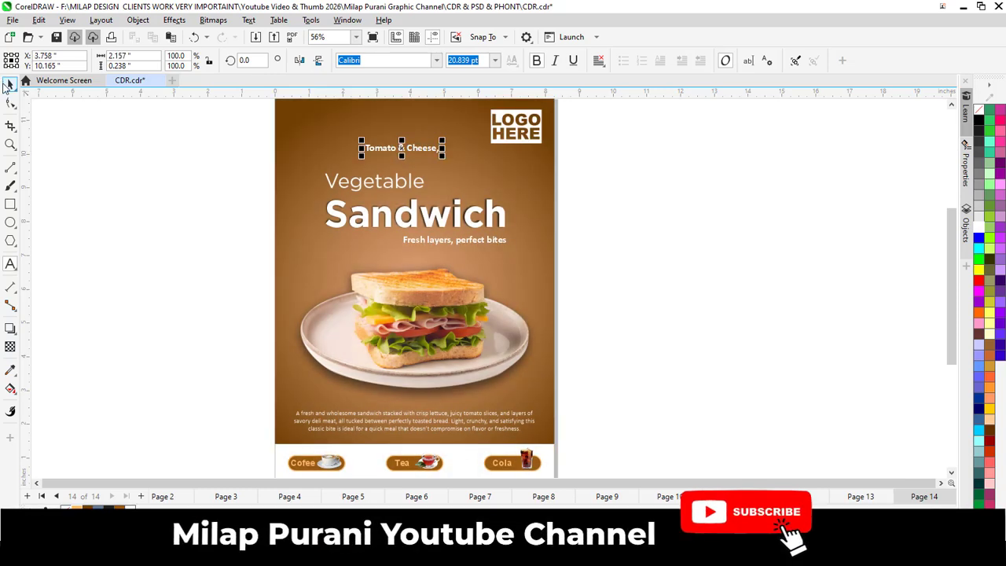
{"action": "key", "text": "Escape"}
{"action": "scroll", "coordinate": [362, 149], "scroll_direction": "up", "scroll_amount": 2}
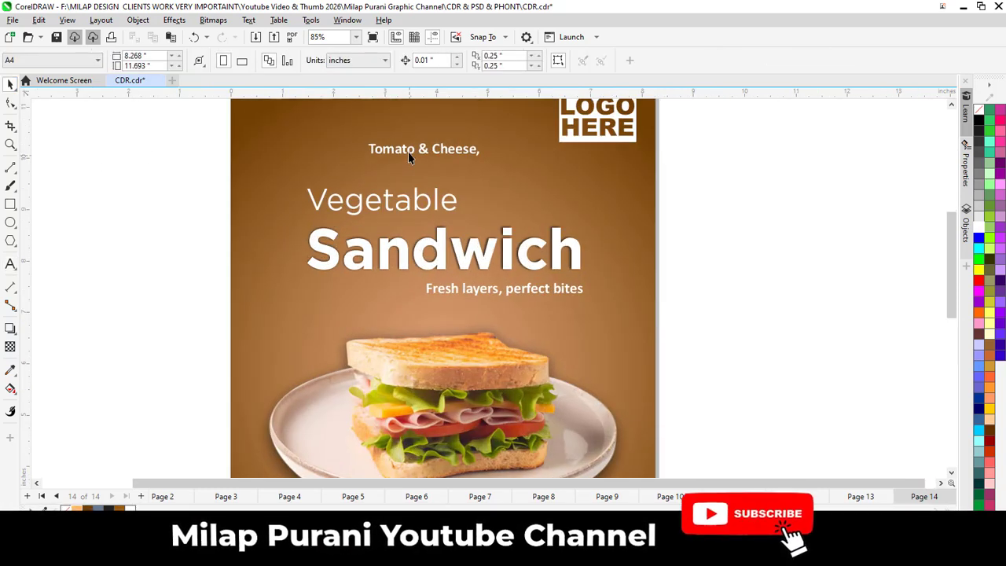
{"action": "double_click", "coordinate": [478, 150]}
{"action": "key", "text": "BackSpace"}
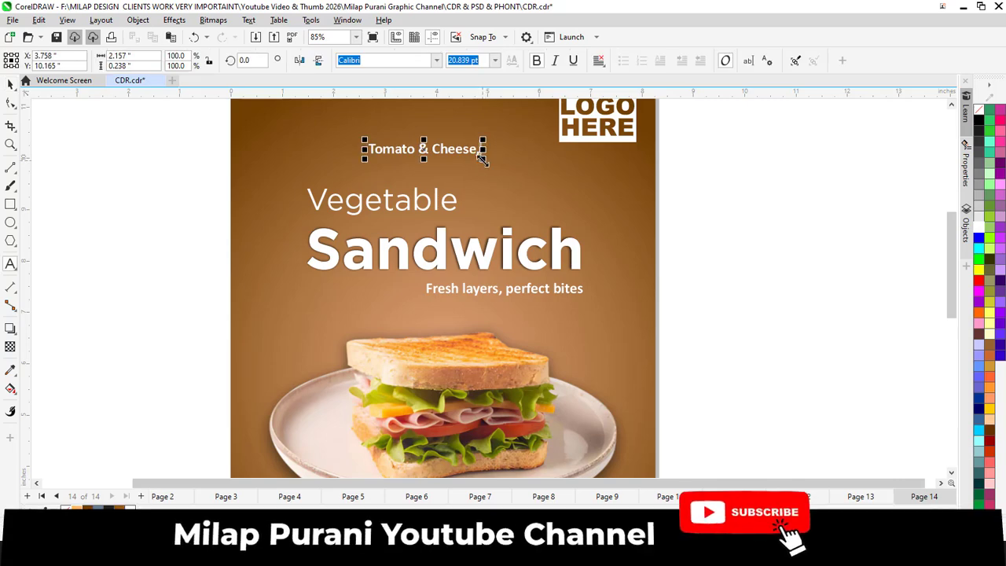
{"action": "scroll", "coordinate": [334, 153], "scroll_direction": "down", "scroll_amount": 2}
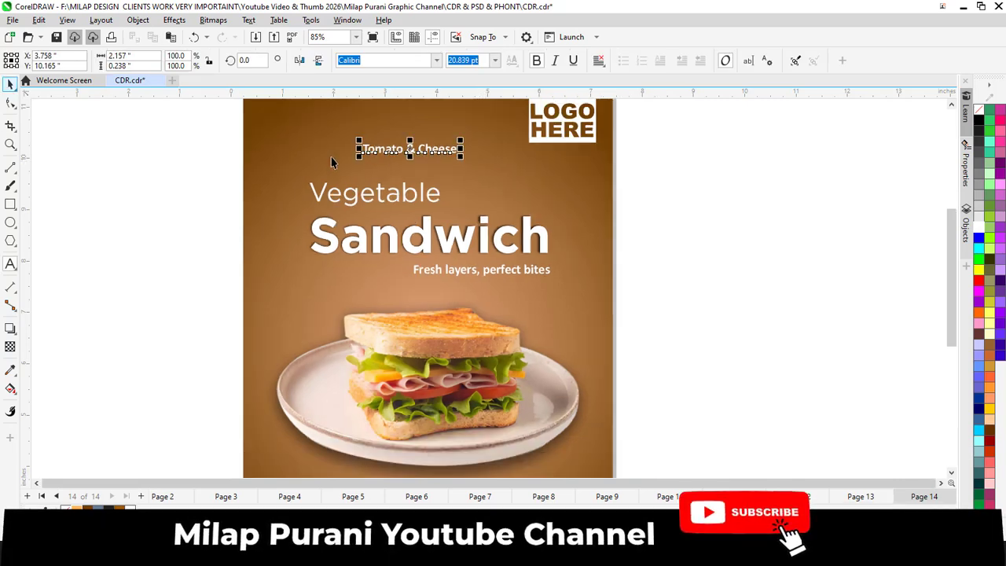
Move the "Tomato & Cheese" text below the plate, just above the start of the description paragraph.
{"action": "left_click_drag", "start_coordinate": [382, 153], "coordinate": [305, 444]}
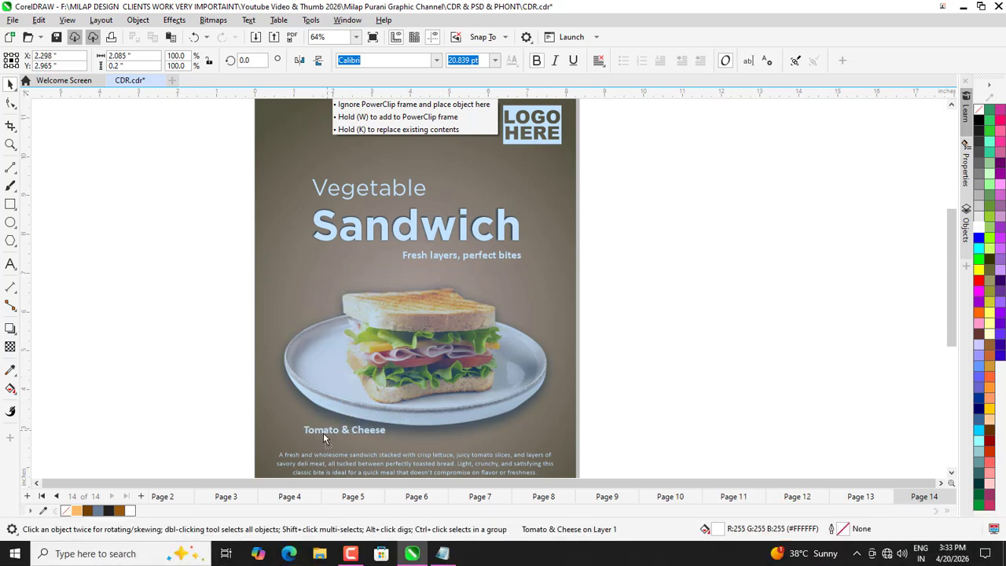
{"action": "left_click_drag", "start_coordinate": [305, 435], "coordinate": [307, 436]}
{"action": "scroll", "coordinate": [204, 349], "scroll_direction": "down", "scroll_amount": 2}
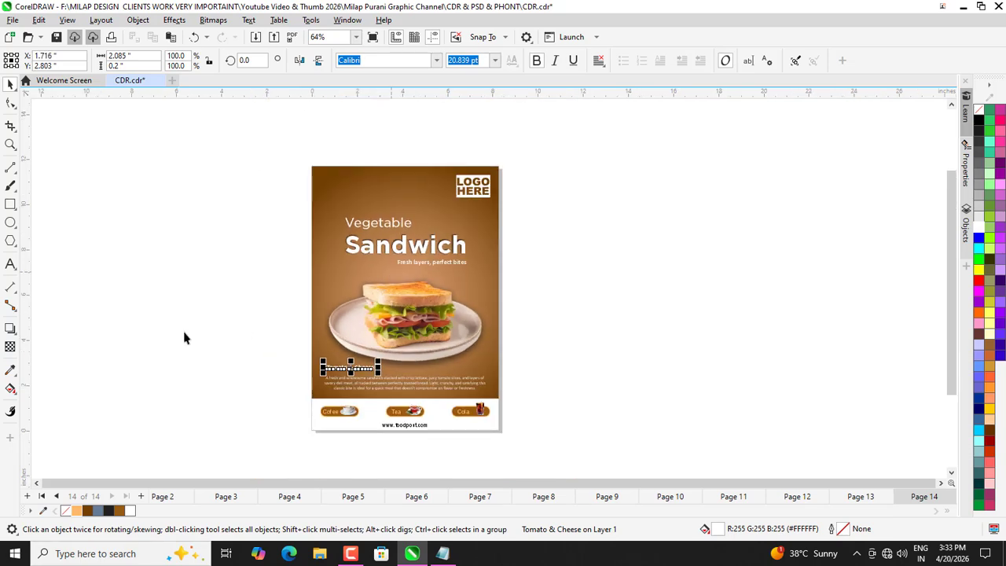
{"action": "left_click", "coordinate": [184, 338]}
Nudge the sandwich image up slightly to leave more space above the "Tomato & Cheese" text.
{"action": "scroll", "coordinate": [346, 344], "scroll_direction": "up", "scroll_amount": 1}
{"action": "left_click", "coordinate": [388, 336]}
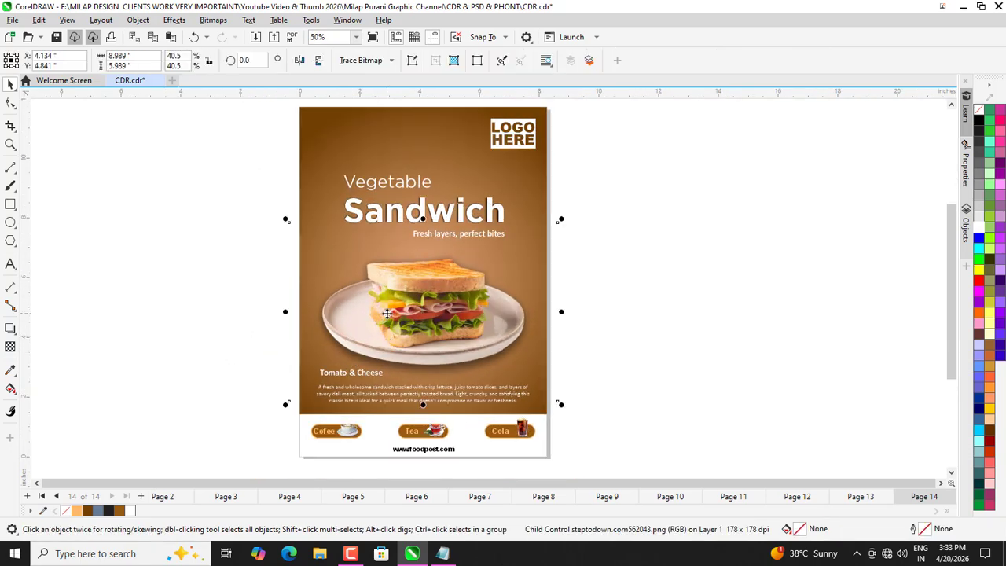
{"action": "key", "text": "Up"}
{"action": "key", "text": "Up"}
{"action": "key", "text": "Up"}
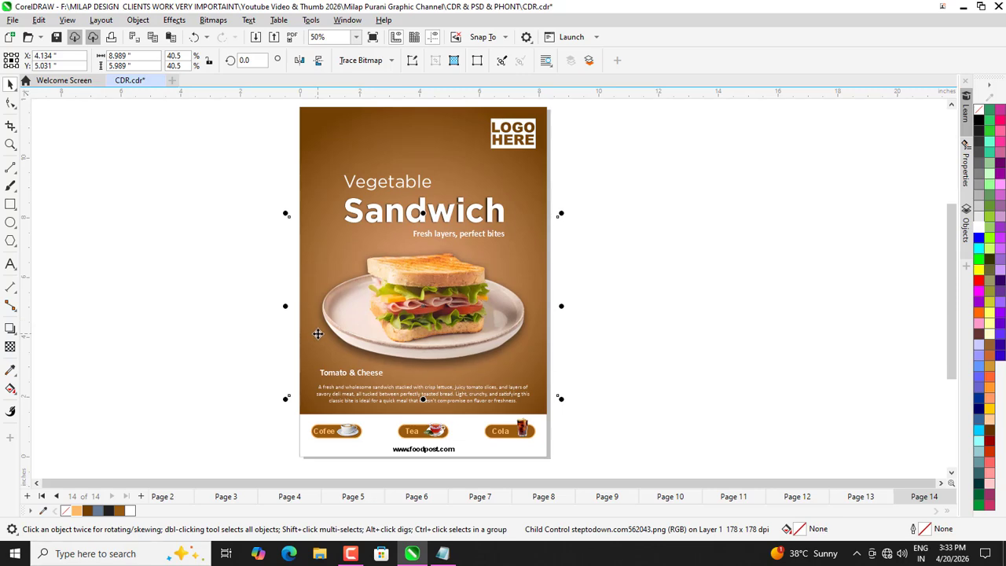
{"action": "key", "text": "Down"}
{"action": "left_click", "coordinate": [213, 346]}
{"action": "scroll", "coordinate": [342, 364], "scroll_direction": "up", "scroll_amount": 1}
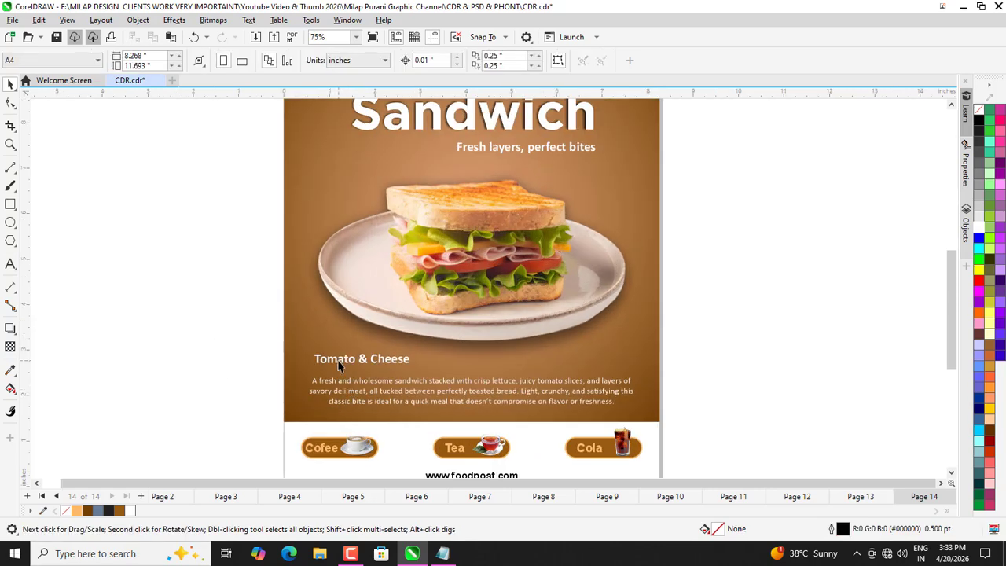
{"action": "left_click", "coordinate": [339, 362]}
{"action": "left_click", "coordinate": [208, 359]}
{"action": "scroll", "coordinate": [465, 364], "scroll_direction": "down", "scroll_amount": 1}
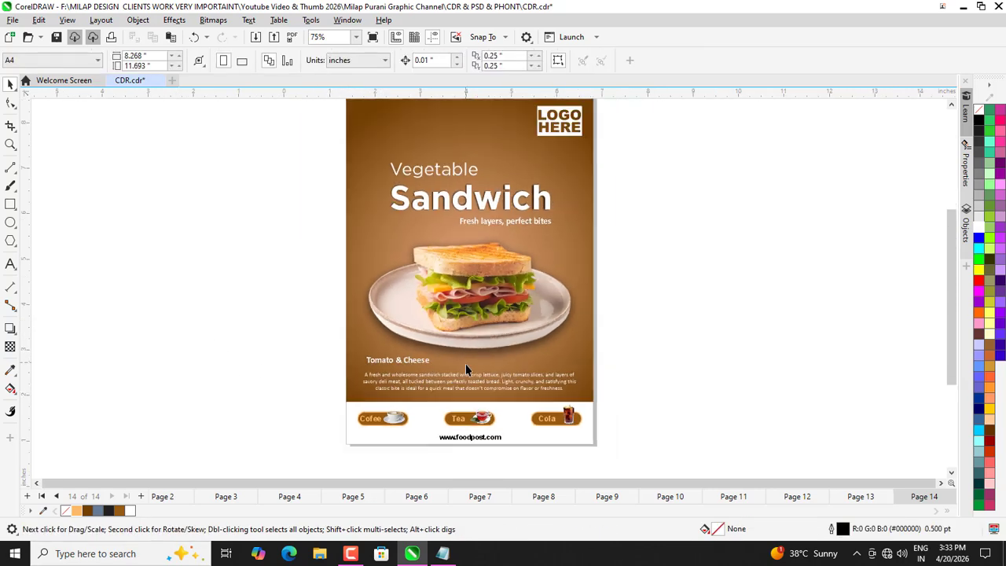
Move the "Tomato & Cheese" text to the poster's upper-left corner, level with the logo.
{"action": "scroll", "coordinate": [489, 364], "scroll_direction": "down", "scroll_amount": 1}
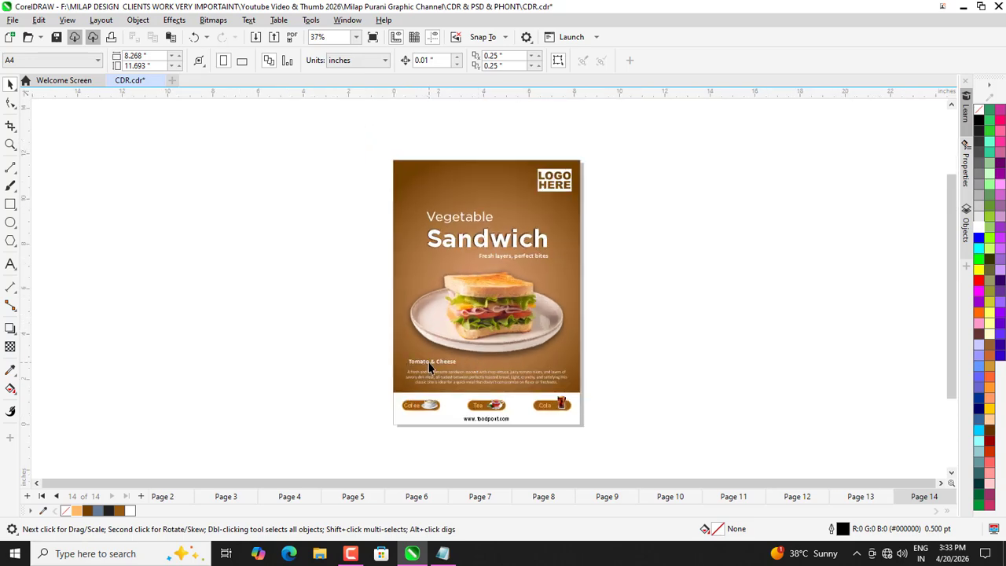
{"action": "left_click_drag", "start_coordinate": [430, 366], "coordinate": [426, 180]}
{"action": "scroll", "coordinate": [424, 174], "scroll_direction": "up", "scroll_amount": 6}
{"action": "scroll", "coordinate": [405, 188], "scroll_direction": "down", "scroll_amount": 5}
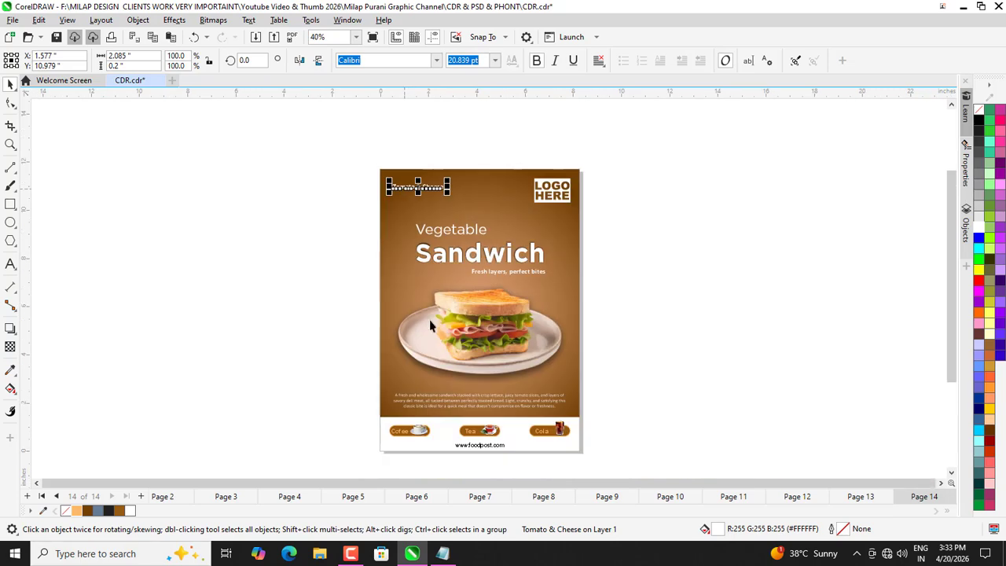
Nudge the sandwich image down by about 0.16 inches and deselect it.
{"action": "left_click", "coordinate": [465, 346]}
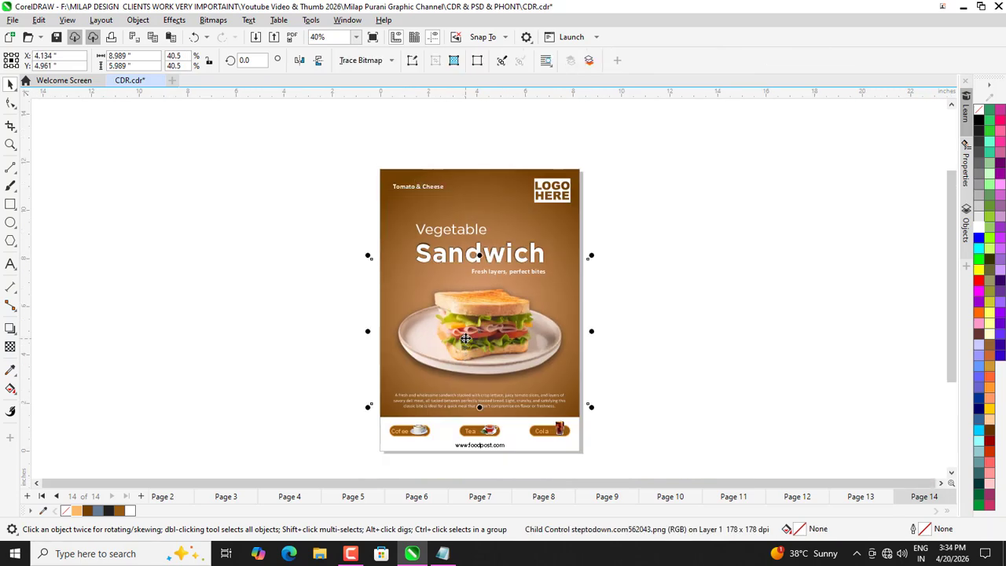
{"action": "key", "text": "Down"}
{"action": "key", "text": "Down"}
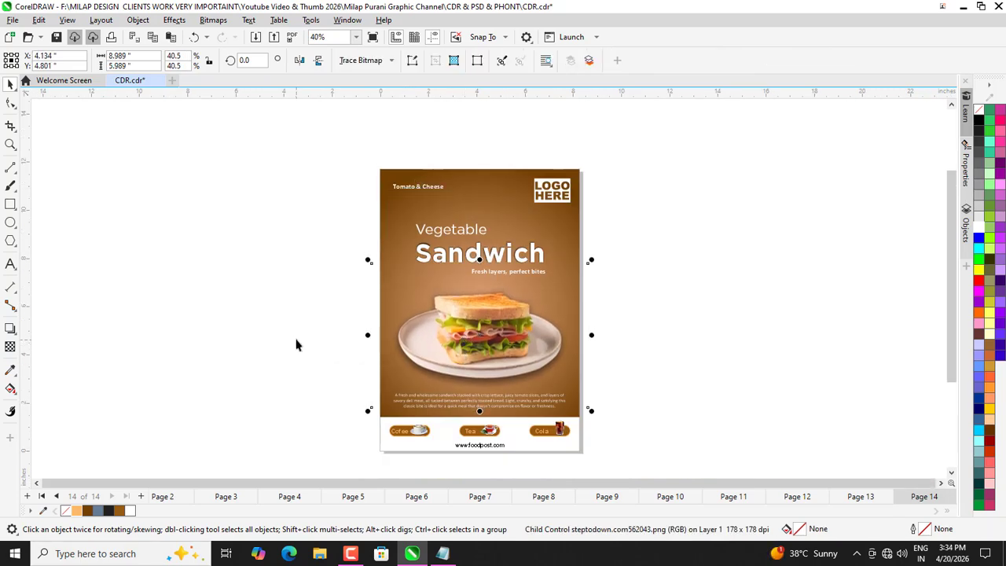
{"action": "left_click", "coordinate": [411, 153]}
{"action": "scroll", "coordinate": [371, 195], "scroll_direction": "up", "scroll_amount": 3}
{"action": "scroll", "coordinate": [390, 220], "scroll_direction": "down", "scroll_amount": 1}
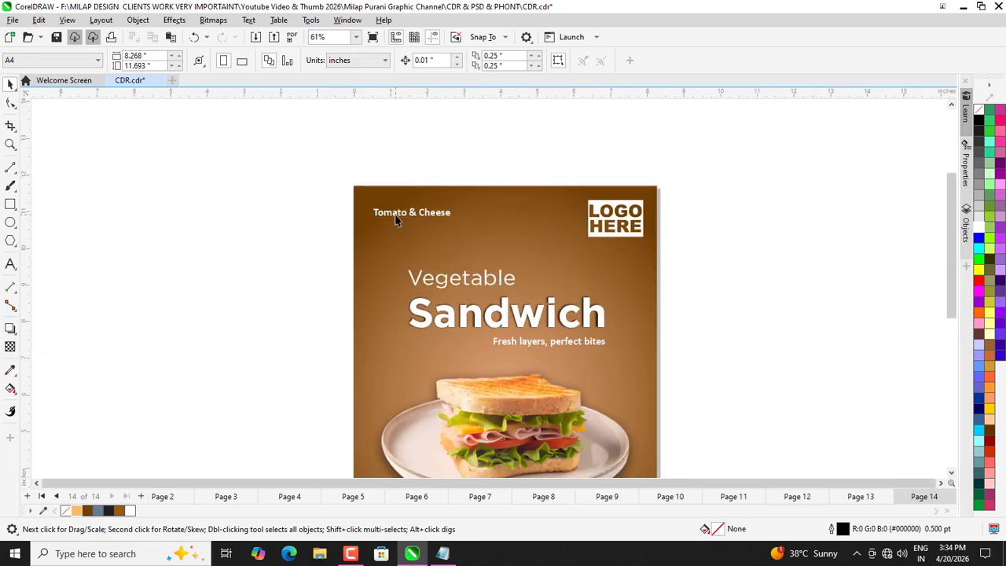
{"action": "left_click", "coordinate": [396, 216]}
{"action": "left_click", "coordinate": [295, 206]}
{"action": "scroll", "coordinate": [384, 203], "scroll_direction": "down", "scroll_amount": 3}
{"action": "scroll", "coordinate": [393, 202], "scroll_direction": "down", "scroll_amount": 2}
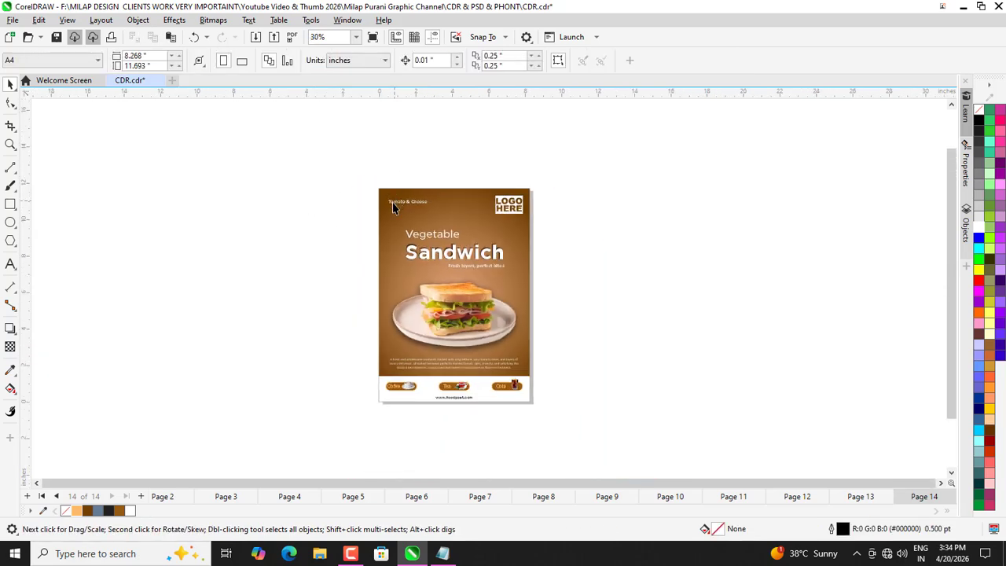
{"action": "scroll", "coordinate": [365, 330], "scroll_direction": "up", "scroll_amount": 2}
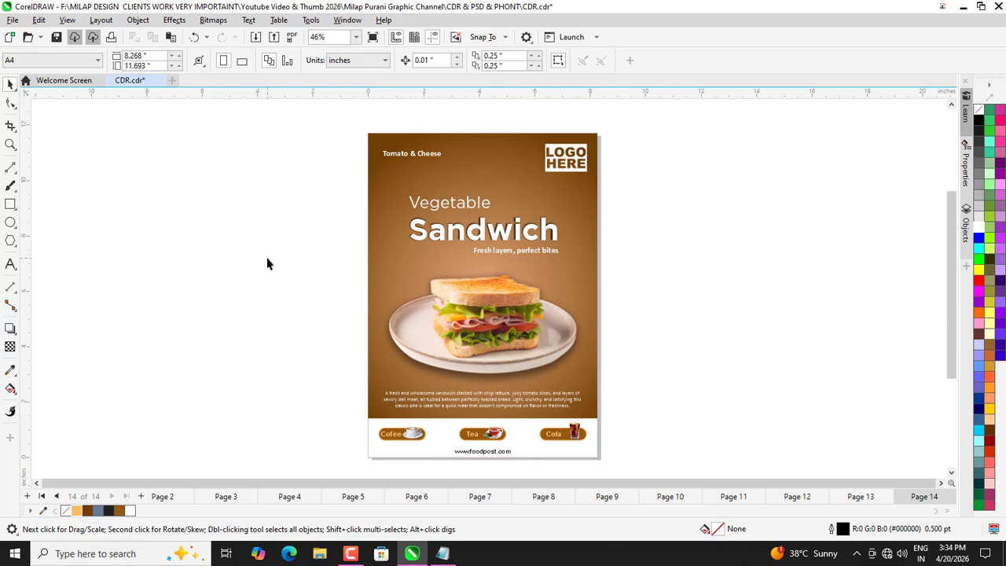
Import the tomato slice image 10.png and place it over the poster's right edge beside the sandwich, about 3.27 inches wide.
{"action": "key", "text": "ctrl+i"}
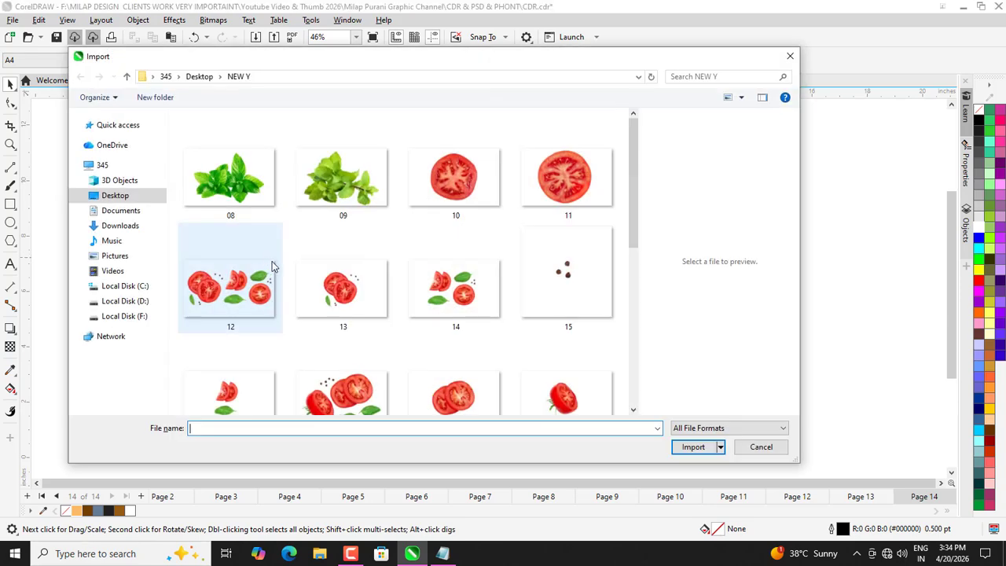
{"action": "left_click", "coordinate": [447, 193]}
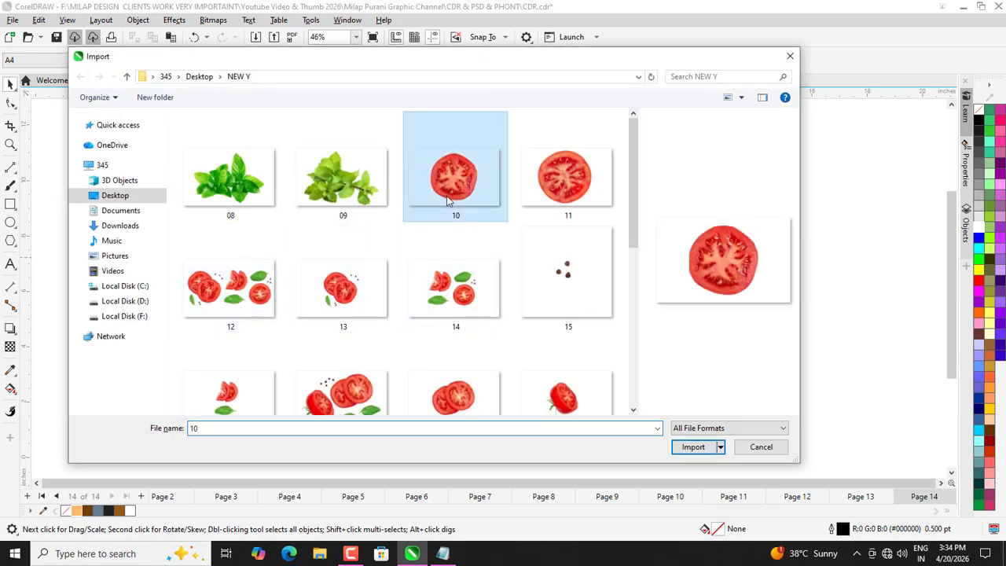
{"action": "left_click", "coordinate": [685, 451]}
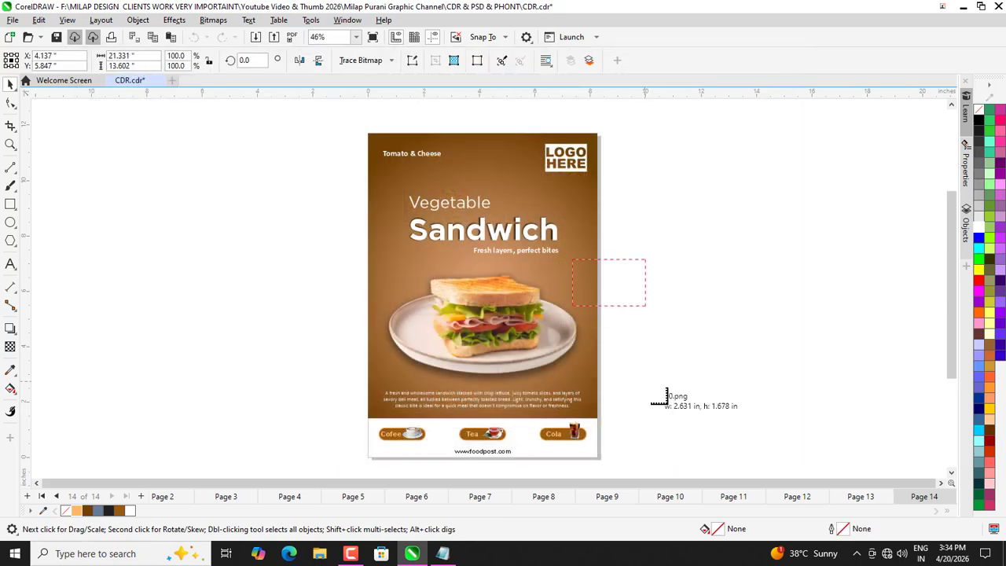
{"action": "left_click", "coordinate": [595, 317]}
{"action": "left_click", "coordinate": [588, 280]}
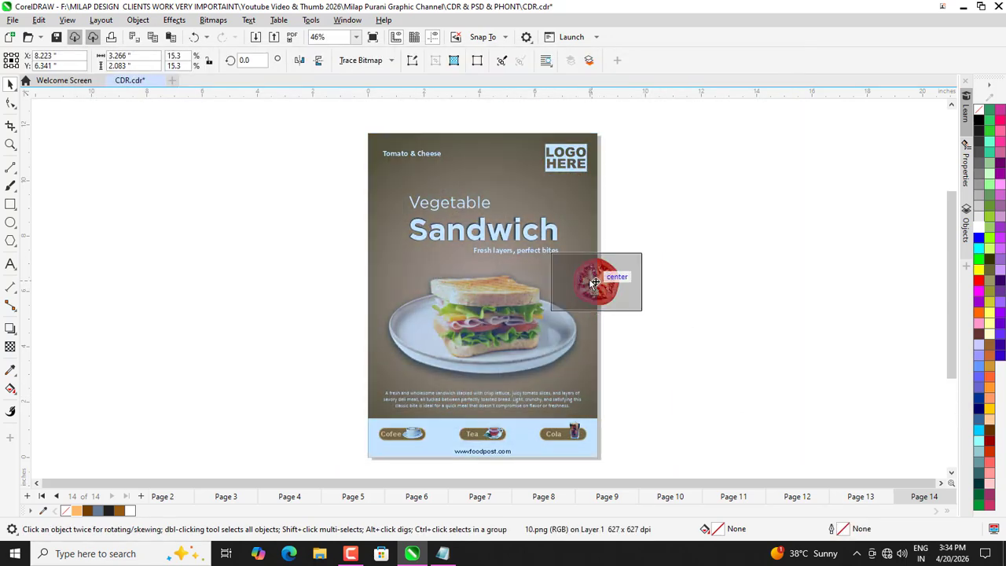
Add a horizontal drop shadow to the tomato slice, cast from its right side toward its left.
{"action": "scroll", "coordinate": [582, 284], "scroll_direction": "up", "scroll_amount": 1}
{"action": "left_click", "coordinate": [10, 329]}
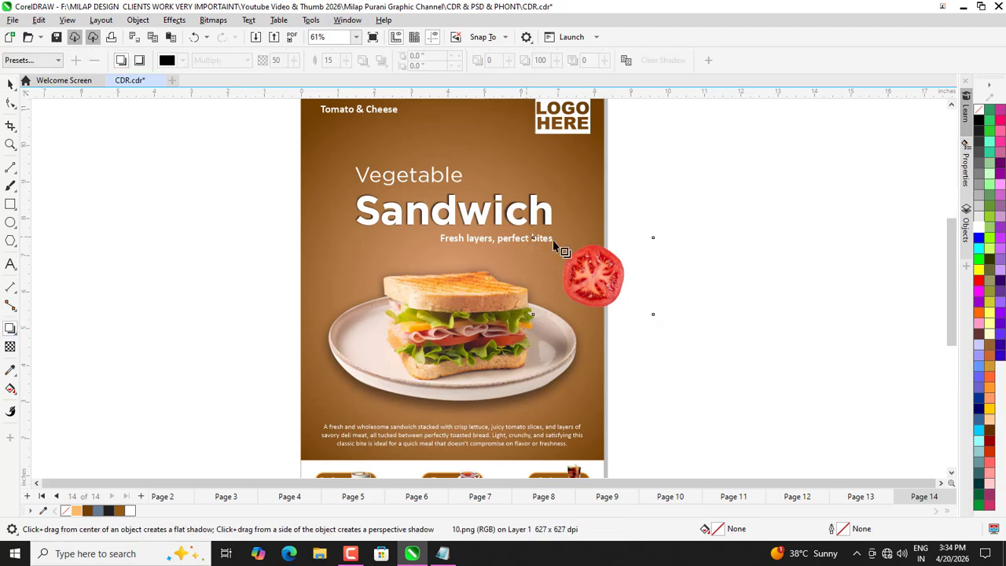
{"action": "scroll", "coordinate": [553, 240], "scroll_direction": "up", "scroll_amount": 1}
{"action": "left_click_drag", "start_coordinate": [710, 295], "coordinate": [532, 296]}
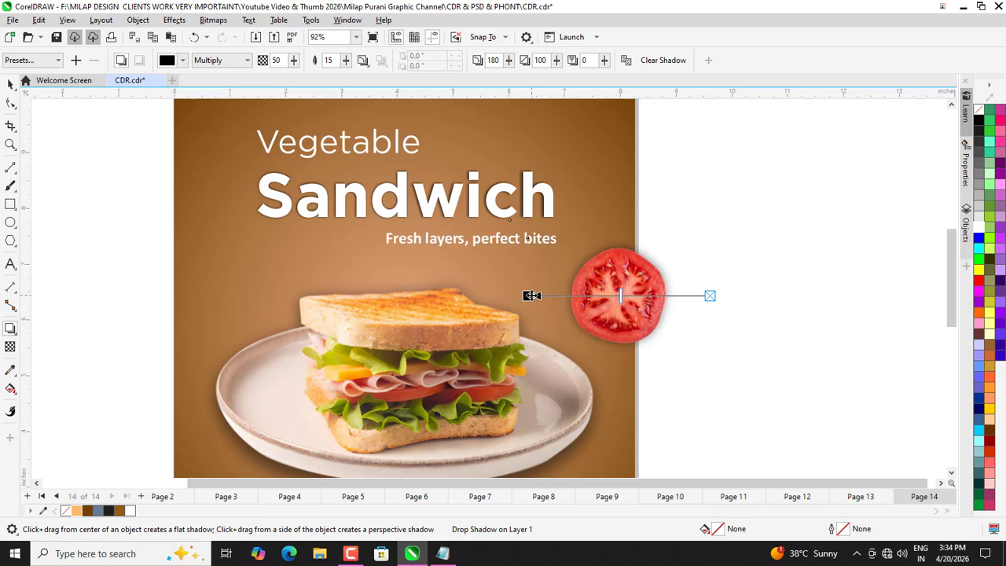
{"action": "left_click", "coordinate": [10, 99]}
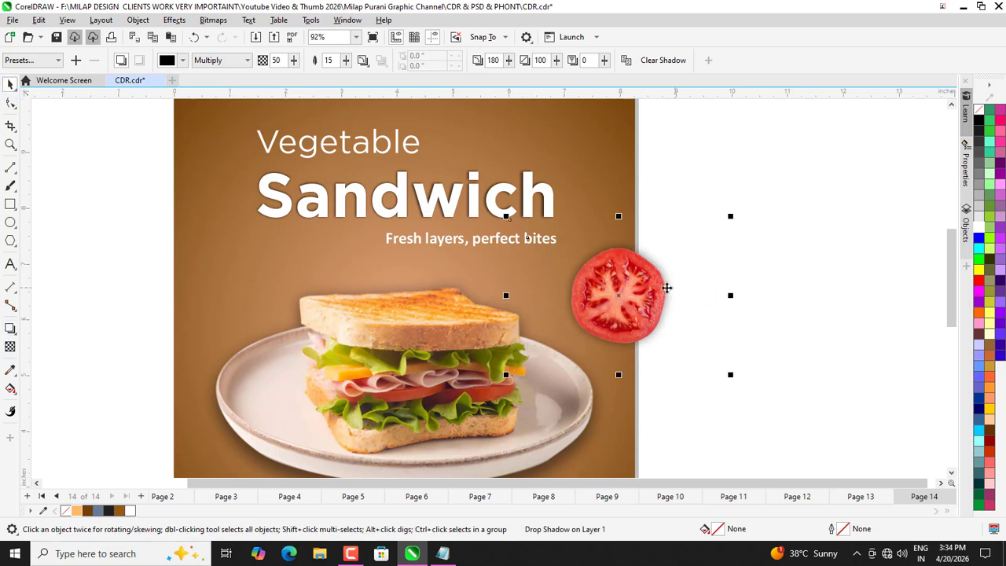
PowerClip the shadowed tomato slice inside the poster's brown background rectangle.
{"action": "right_click", "coordinate": [629, 288]}
{"action": "left_click", "coordinate": [674, 353]}
{"action": "left_click", "coordinate": [628, 208]}
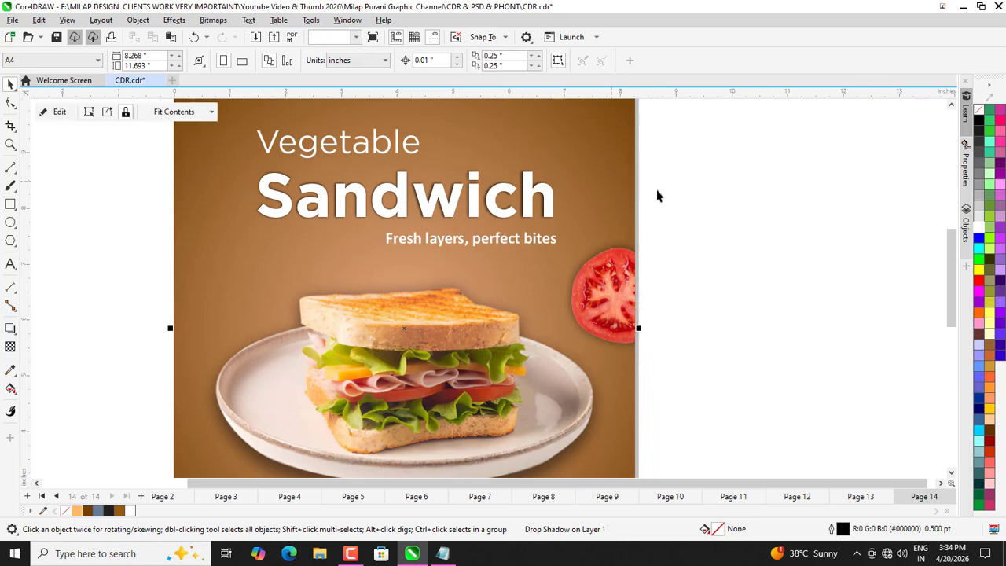
{"action": "left_click", "coordinate": [658, 195]}
Move the tomato slice fully onto the poster and shrink it to about 2.63 inches wide, above the plate's right side.
{"action": "scroll", "coordinate": [474, 261], "scroll_direction": "down", "scroll_amount": 3}
{"action": "left_click_drag", "start_coordinate": [554, 279], "coordinate": [536, 281]}
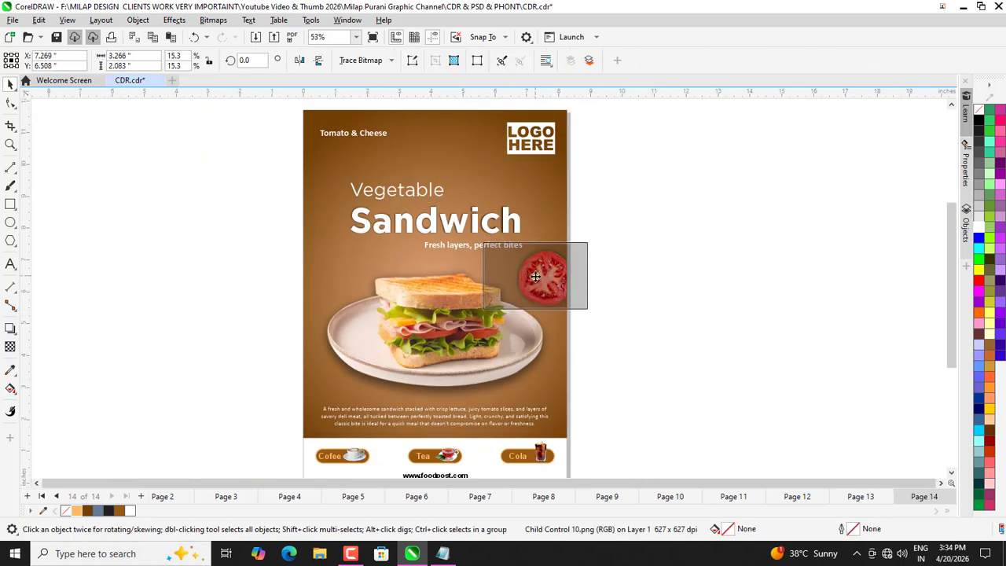
{"action": "scroll", "coordinate": [547, 276], "scroll_direction": "up", "scroll_amount": 2}
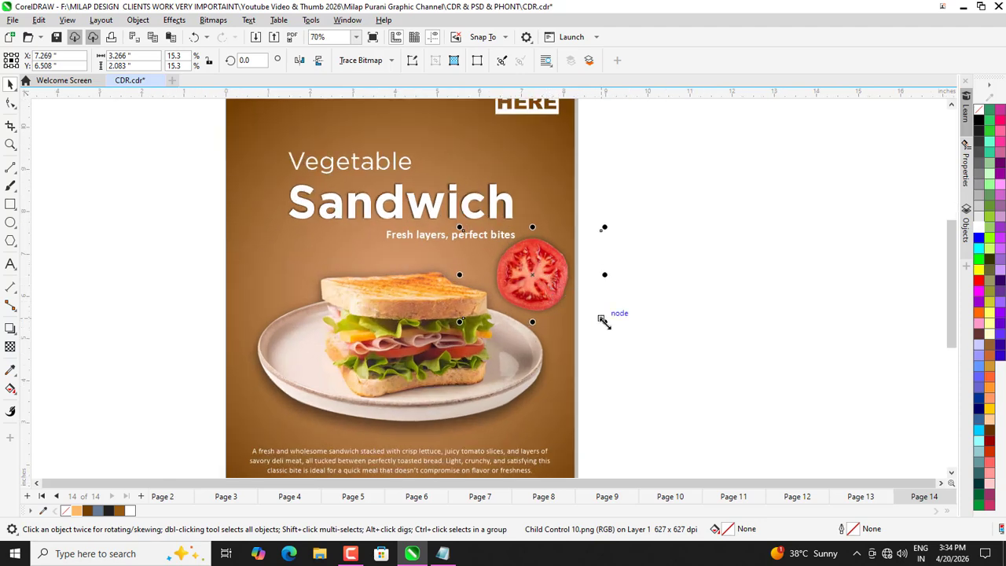
{"action": "left_click_drag", "start_coordinate": [603, 321], "coordinate": [575, 302]}
{"action": "left_click_drag", "start_coordinate": [533, 276], "coordinate": [548, 290]}
{"action": "scroll", "coordinate": [465, 281], "scroll_direction": "down", "scroll_amount": 2}
{"action": "left_click", "coordinate": [613, 288]}
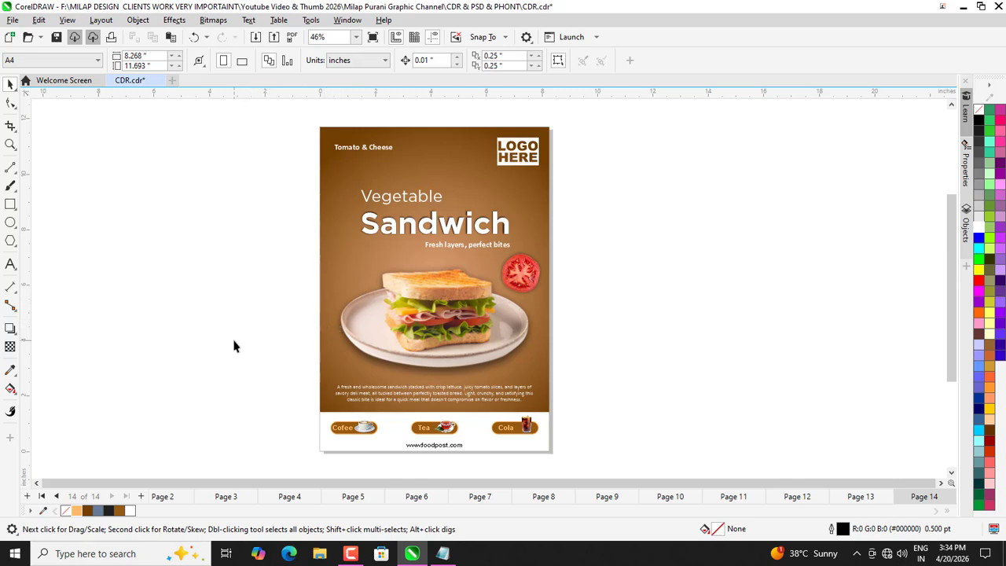
Import the half tomato image 19.png and place it above the plate's left side, below the Sandwich heading.
{"action": "key", "text": "ctrl+i"}
{"action": "scroll", "coordinate": [324, 349], "scroll_direction": "down", "scroll_amount": 1}
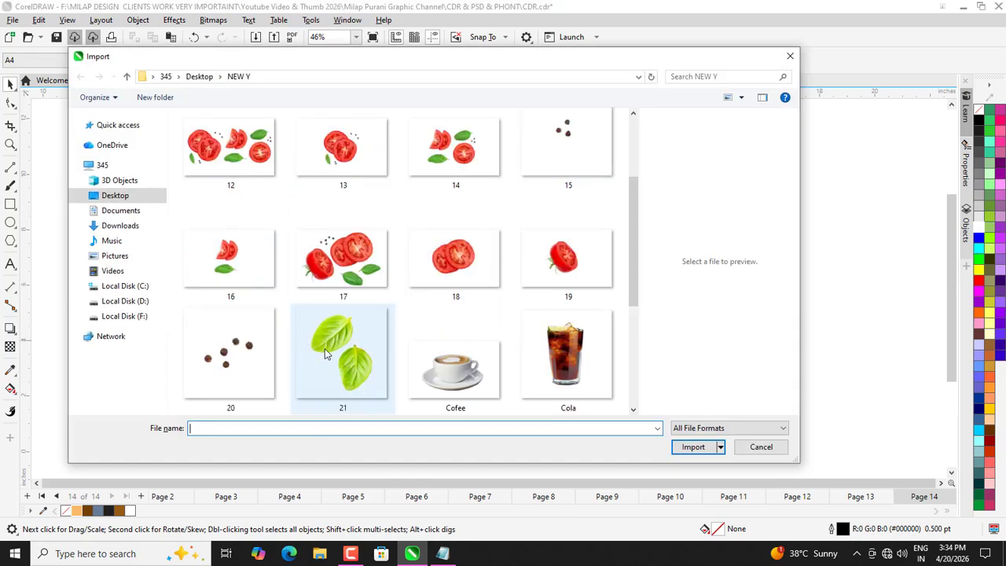
{"action": "left_click", "coordinate": [576, 262]}
{"action": "left_click", "coordinate": [690, 447]}
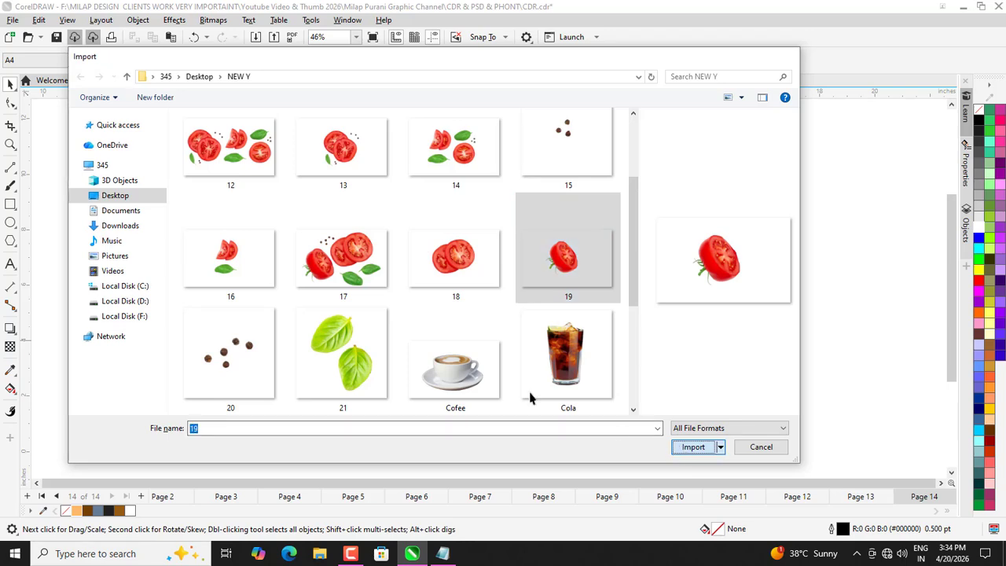
{"action": "scroll", "coordinate": [341, 242], "scroll_direction": "up", "scroll_amount": 1}
{"action": "left_click_drag", "start_coordinate": [323, 218], "coordinate": [414, 347]}
{"action": "left_click", "coordinate": [229, 281]}
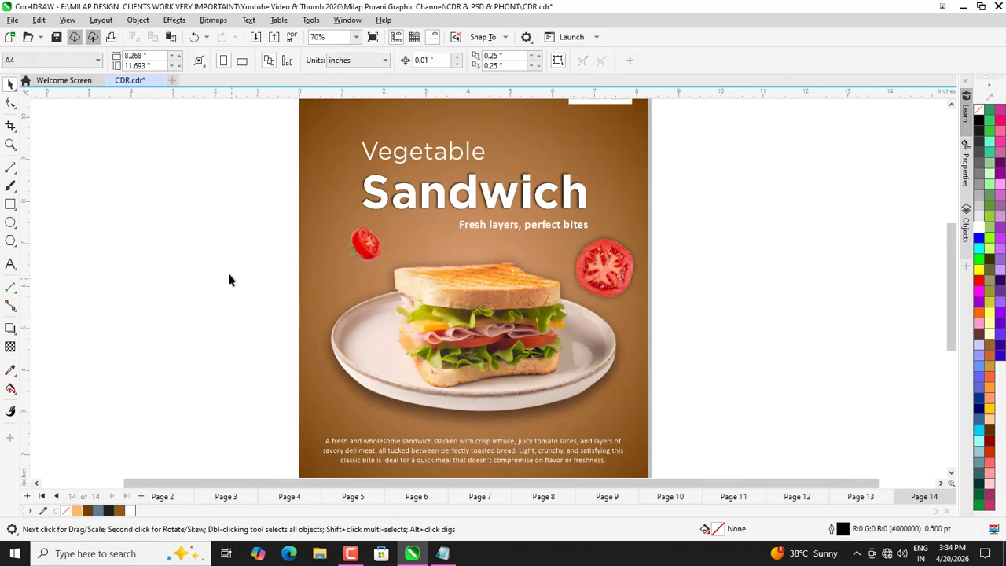
{"action": "left_click_drag", "start_coordinate": [367, 245], "coordinate": [356, 244]}
Scale the tomato slice on the right down to about 2.04 inches wide.
{"action": "left_click", "coordinate": [606, 287]}
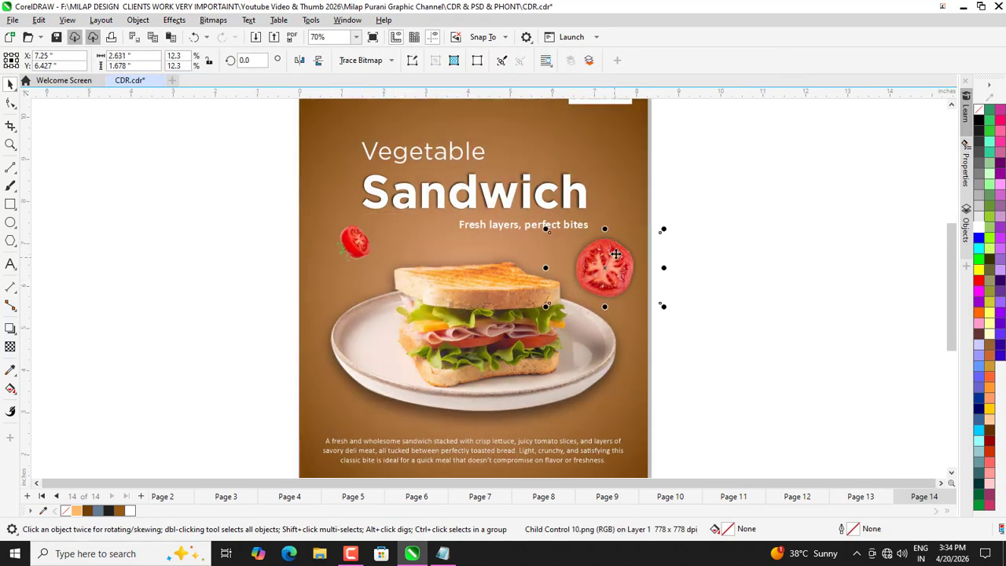
{"action": "scroll", "coordinate": [622, 253], "scroll_direction": "up", "scroll_amount": 1}
{"action": "left_click_drag", "start_coordinate": [680, 223], "coordinate": [665, 219]}
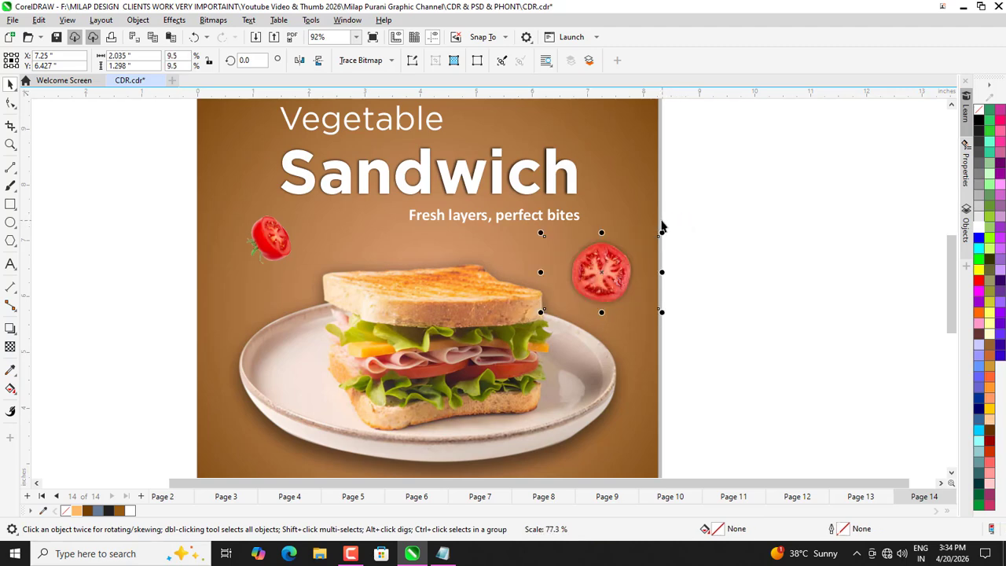
{"action": "left_click", "coordinate": [747, 204]}
Enlarge the half tomato to about 3.11 inches wide and shift it slightly toward the poster's left edge.
{"action": "scroll", "coordinate": [517, 324], "scroll_direction": "down", "scroll_amount": 1}
{"action": "left_click", "coordinate": [365, 269]}
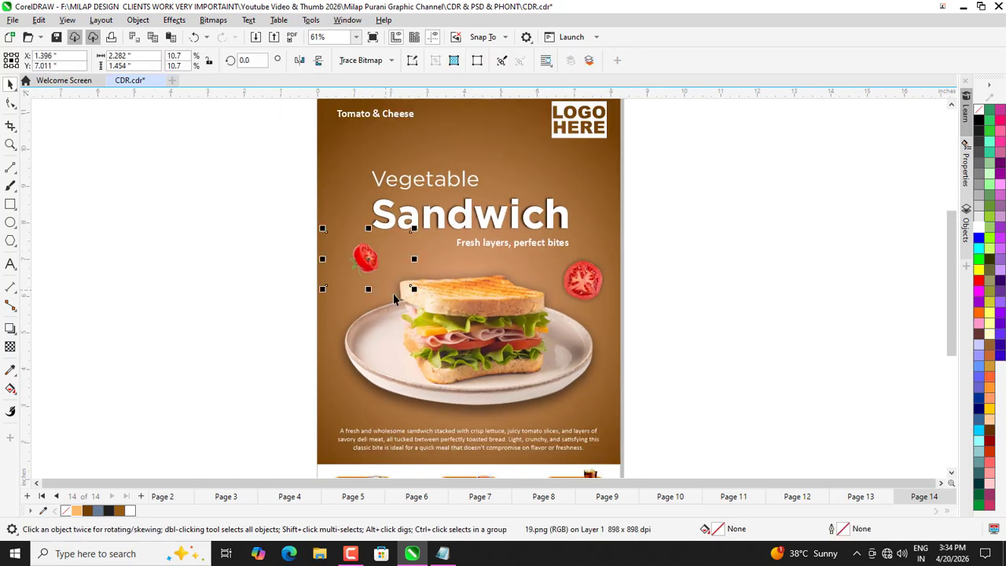
{"action": "left_click_drag", "start_coordinate": [412, 288], "coordinate": [430, 314]}
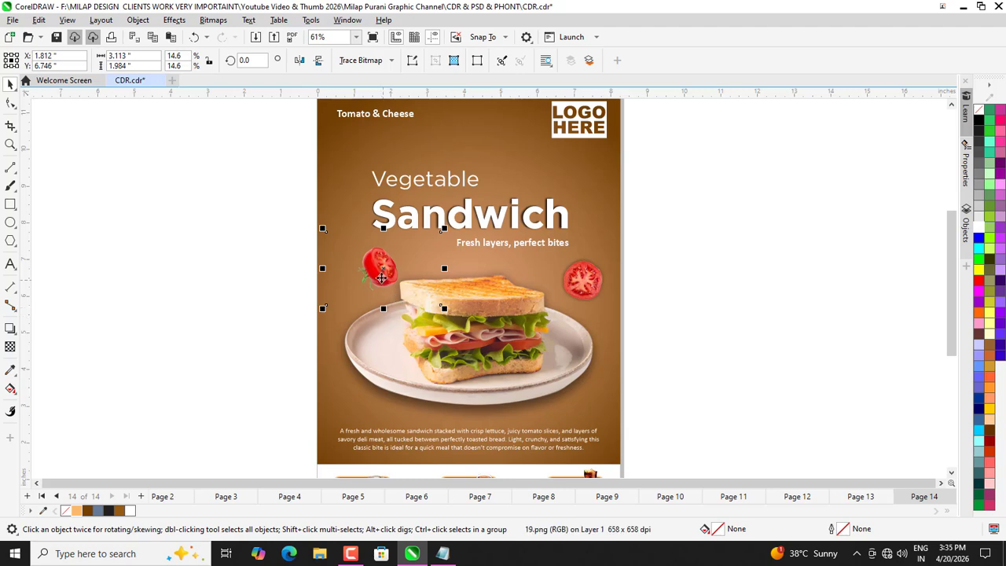
{"action": "left_click_drag", "start_coordinate": [382, 282], "coordinate": [374, 279]}
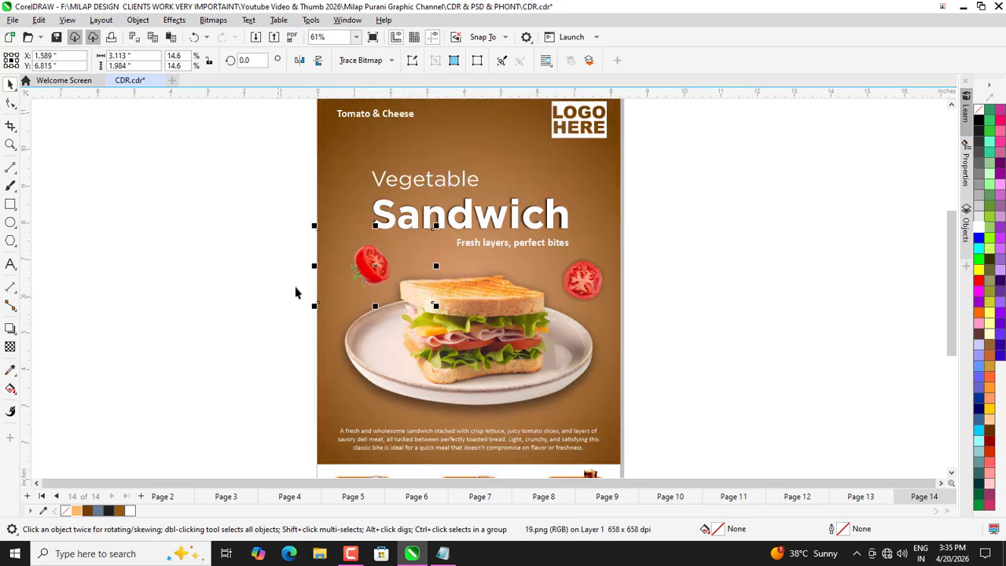
Add a vertical drop shadow to the half tomato, cast downward at a 270° direction.
{"action": "scroll", "coordinate": [295, 292], "scroll_direction": "up", "scroll_amount": 2}
{"action": "left_click", "coordinate": [10, 329]}
{"action": "scroll", "coordinate": [507, 308], "scroll_direction": "up", "scroll_amount": 1}
{"action": "left_click_drag", "start_coordinate": [427, 180], "coordinate": [419, 347]}
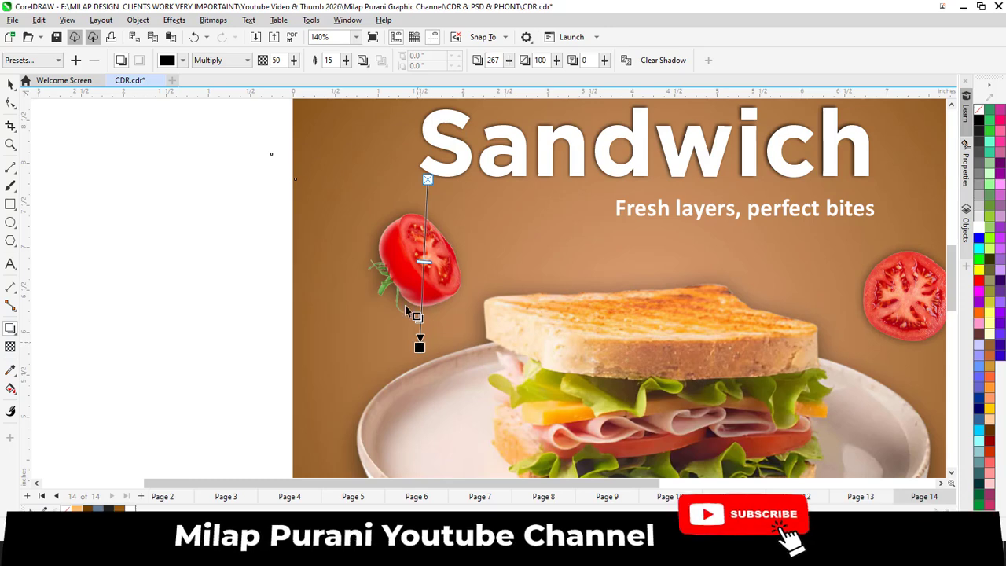
{"action": "scroll", "coordinate": [407, 310], "scroll_direction": "down", "scroll_amount": 2}
{"action": "left_click_drag", "start_coordinate": [414, 324], "coordinate": [415, 324]}
{"action": "key", "text": "space"}
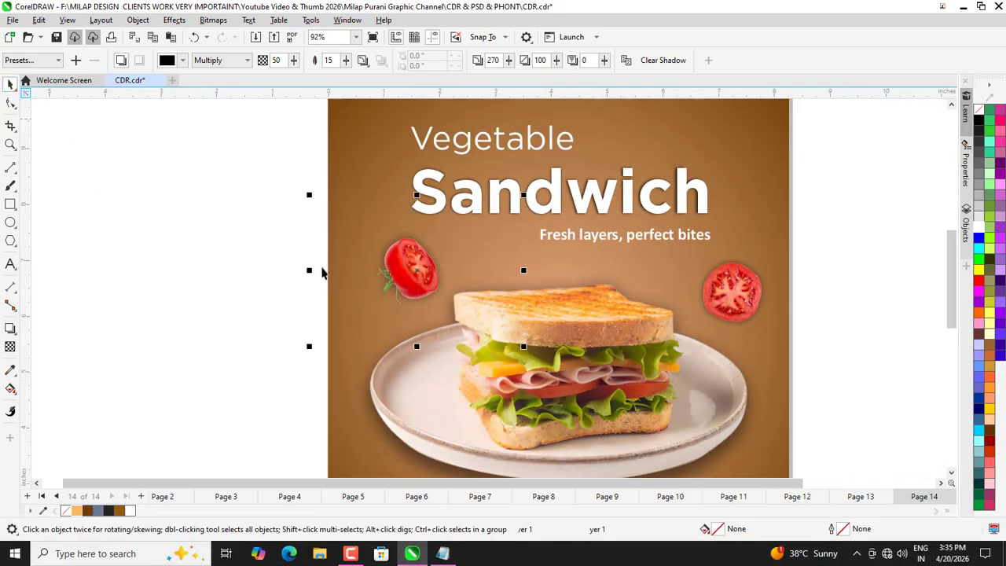
PowerClip the shadowed half tomato inside the poster's brown background rectangle.
{"action": "scroll", "coordinate": [416, 341], "scroll_direction": "down", "scroll_amount": 2}
{"action": "right_click", "coordinate": [454, 314]}
{"action": "left_click", "coordinate": [354, 182]}
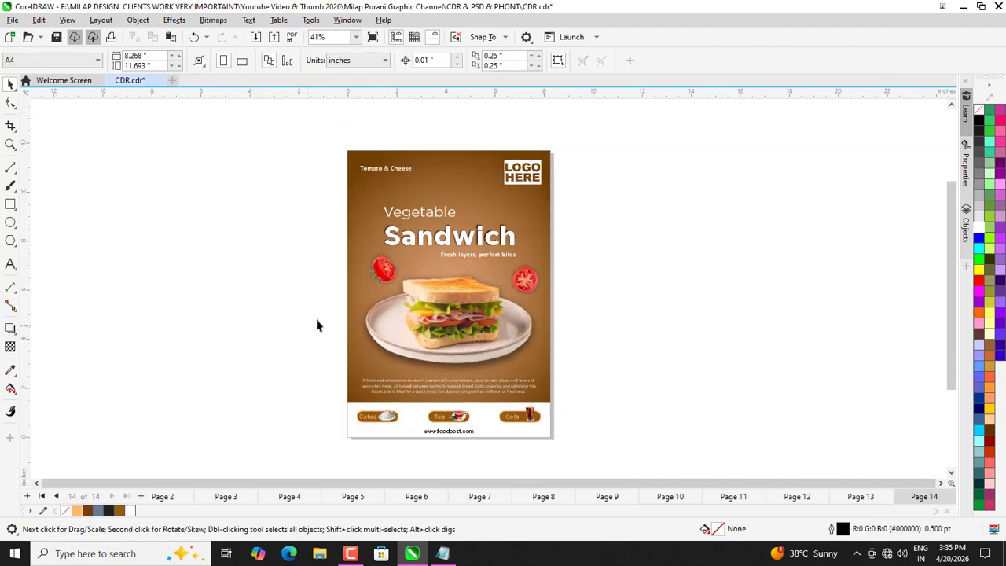
Import the green leaves image 09.png about 3.99 inches wide and place it between the "Tomato & Cheese" text and the logo.
{"action": "scroll", "coordinate": [347, 277], "scroll_direction": "up", "scroll_amount": 1}
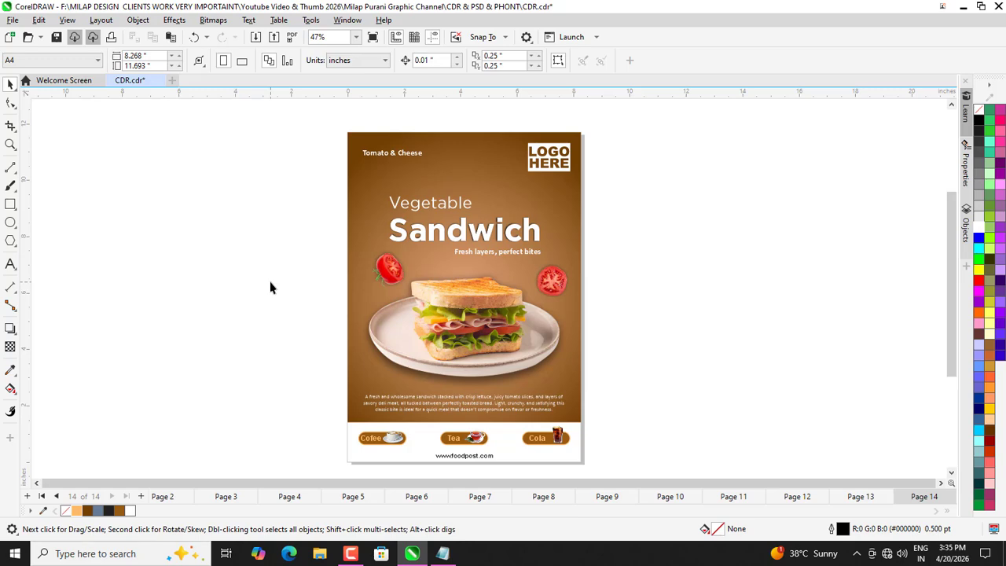
{"action": "key", "text": "ctrl+i"}
{"action": "left_click", "coordinate": [335, 193]}
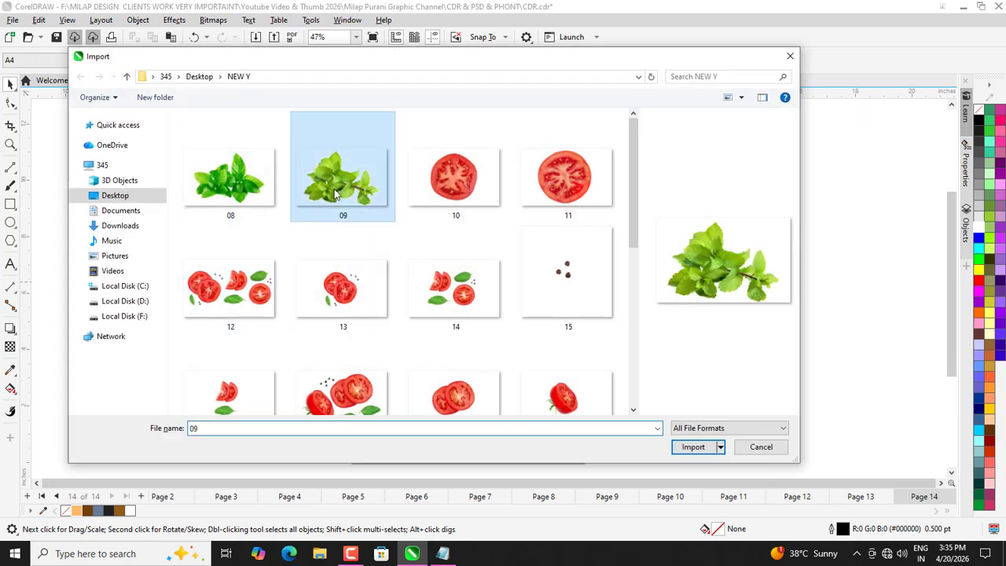
{"action": "left_click", "coordinate": [693, 447]}
{"action": "left_click_drag", "start_coordinate": [551, 228], "coordinate": [470, 170]}
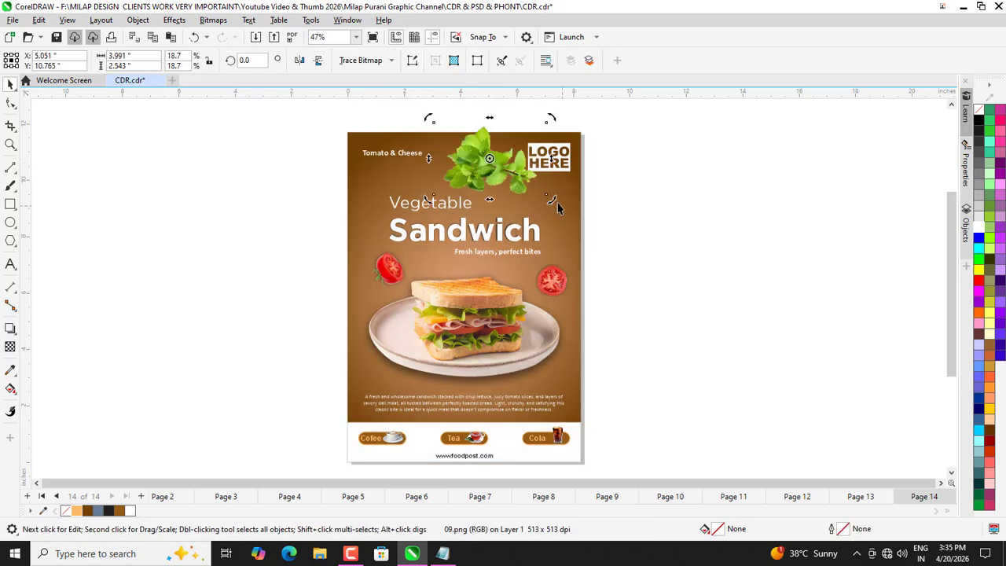
Rotate the leaves image by about 103° and move it so it hangs over the poster's top edge.
{"action": "left_click_drag", "start_coordinate": [555, 200], "coordinate": [506, 98]}
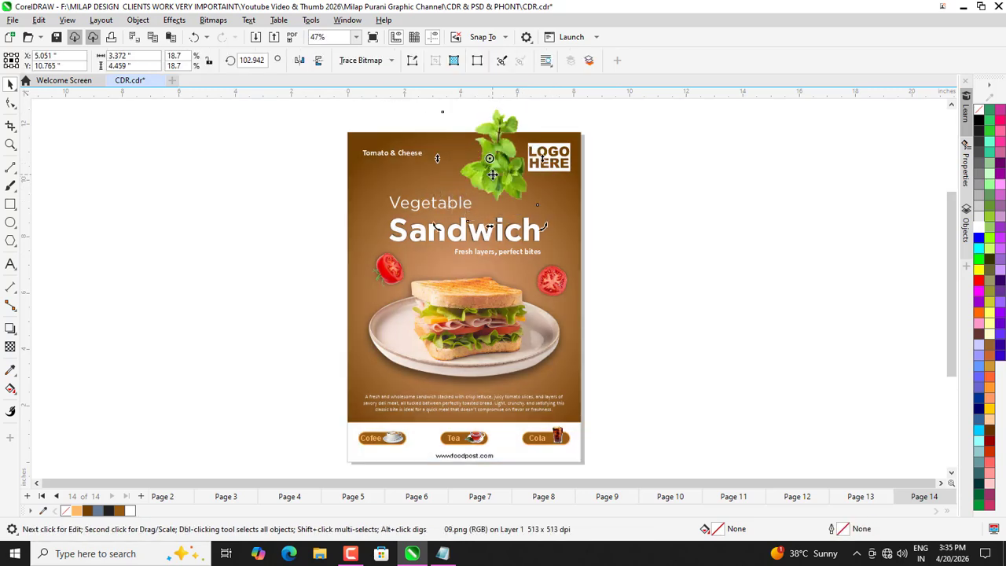
{"action": "left_click_drag", "start_coordinate": [492, 175], "coordinate": [461, 144]}
PowerClip the leaves image inside the brown background so it is cropped at the poster's top edge.
{"action": "right_click", "coordinate": [461, 144]}
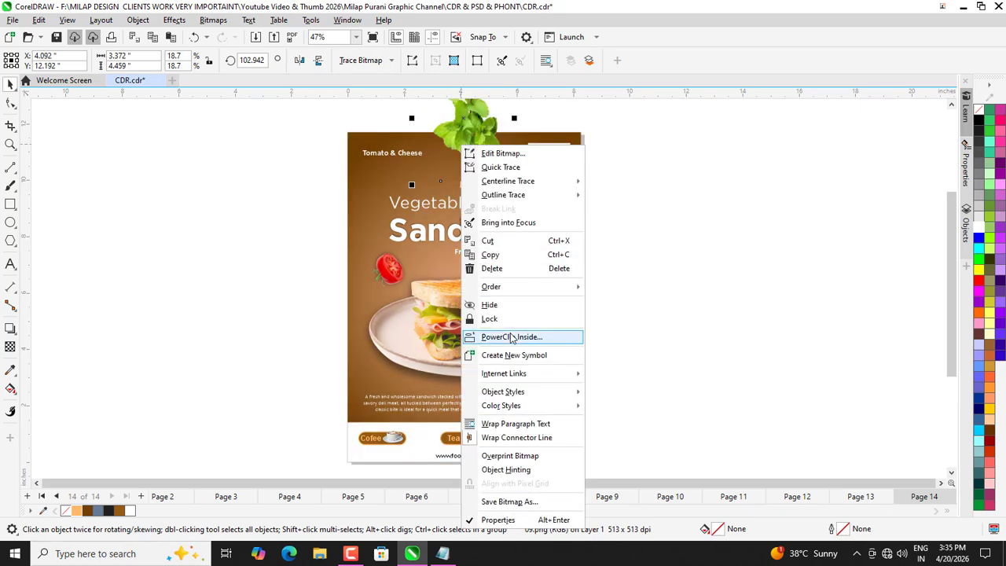
{"action": "left_click", "coordinate": [483, 336]}
{"action": "left_click", "coordinate": [366, 302]}
{"action": "key", "text": "Escape"}
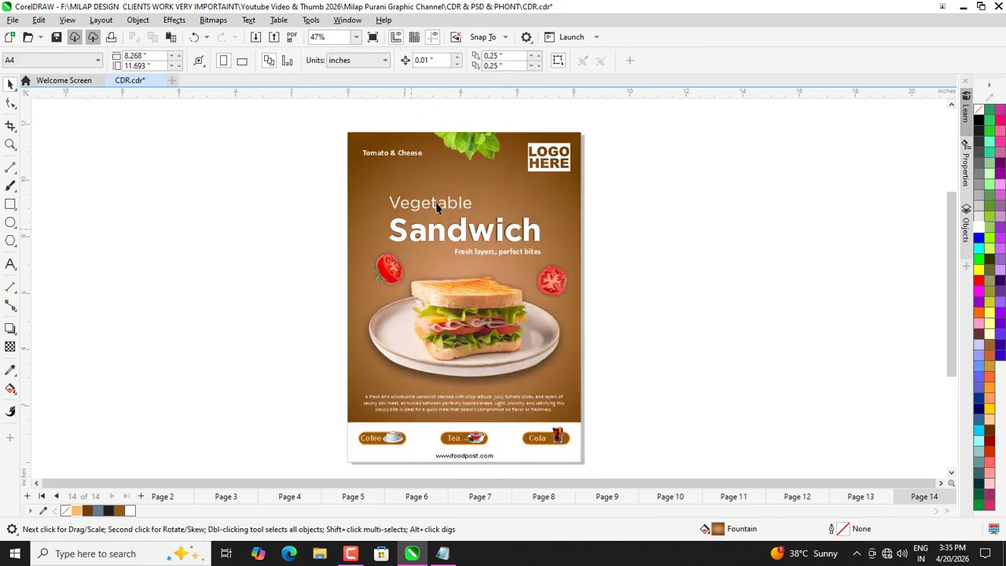
Reposition the leaves image inside the brown background's PowerClip near the top edge and rotate it to about 114°.
{"action": "left_click", "coordinate": [472, 146], "text": "ctrl"}
{"action": "scroll", "coordinate": [471, 145], "scroll_direction": "up", "scroll_amount": 2}
{"action": "left_click_drag", "start_coordinate": [471, 146], "coordinate": [461, 166]}
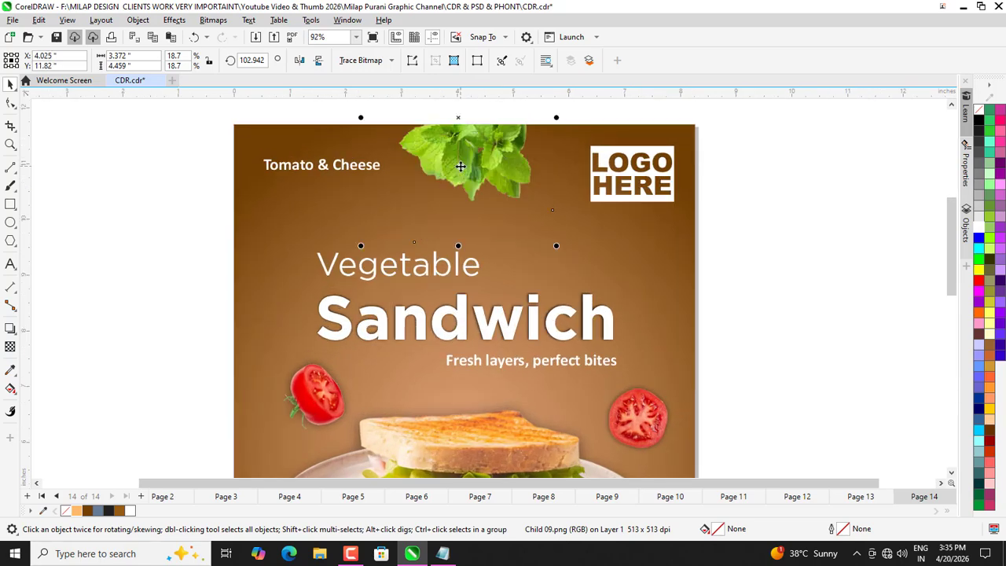
{"action": "left_click", "coordinate": [489, 189]}
{"action": "left_click_drag", "start_coordinate": [560, 253], "coordinate": [475, 168]}
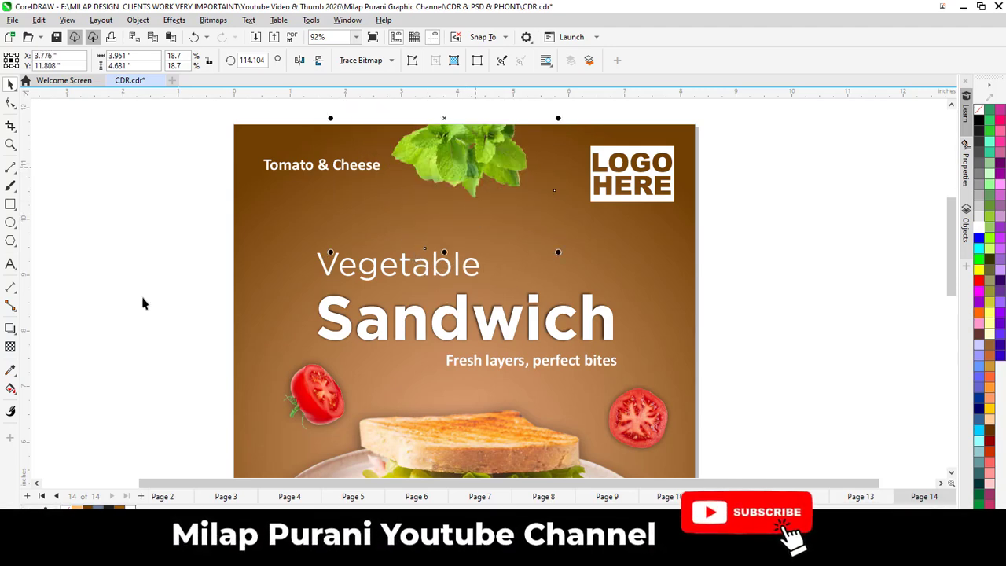
Apply uniform transparency of about 77 to the leaves image at the poster's top edge.
{"action": "left_click", "coordinate": [10, 347]}
{"action": "left_click", "coordinate": [454, 267]}
{"action": "left_click", "coordinate": [440, 264]}
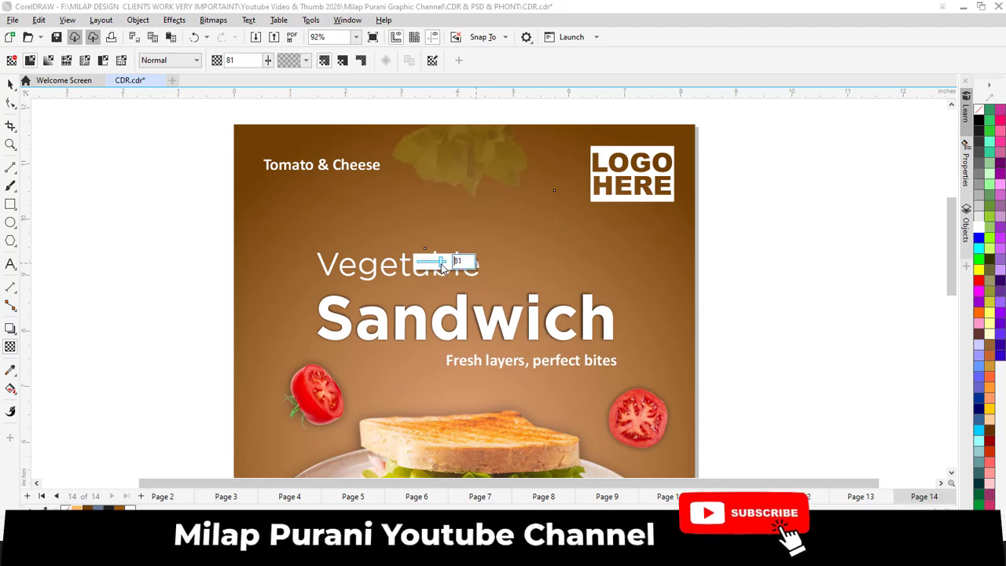
{"action": "left_click", "coordinate": [10, 84]}
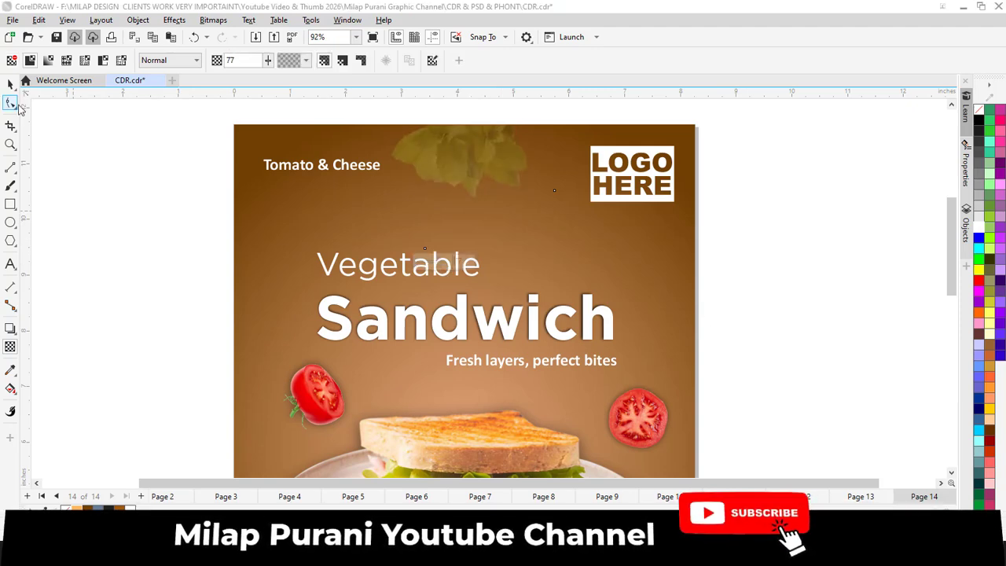
Move the transparent leaves image slightly up so more of it is cropped by the poster's top edge.
{"action": "scroll", "coordinate": [464, 153], "scroll_direction": "down", "scroll_amount": 2}
{"action": "mouse_move", "coordinate": [464, 153]}
{"action": "left_mouse_down"}
{"action": "mouse_move", "coordinate": [481, 146]}
{"action": "mouse_move", "coordinate": [487, 162]}
{"action": "mouse_move", "coordinate": [481, 118]}
{"action": "mouse_move", "coordinate": [481, 150]}
{"action": "mouse_move", "coordinate": [477, 138]}
{"action": "left_mouse_up"}
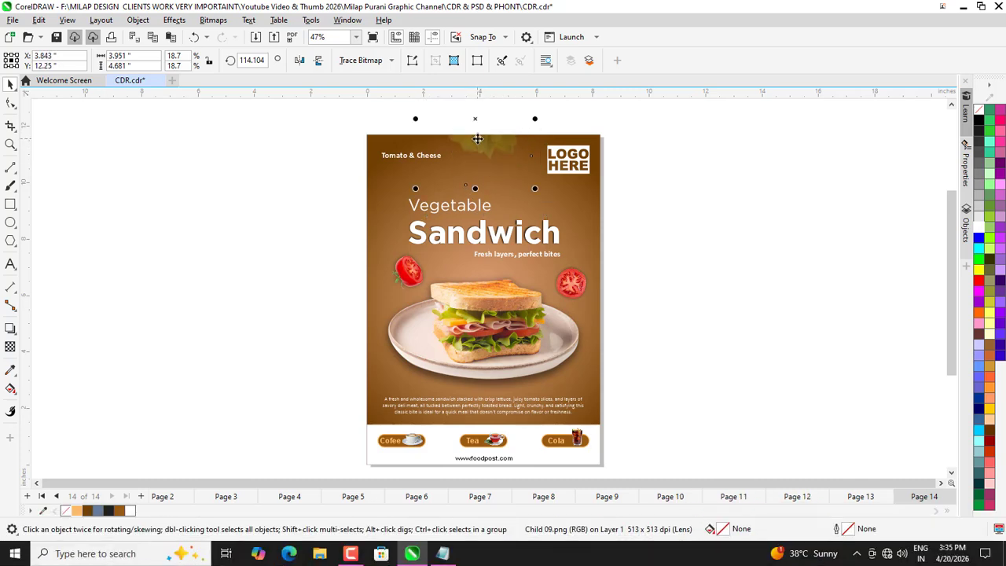
{"action": "left_click", "coordinate": [235, 274]}
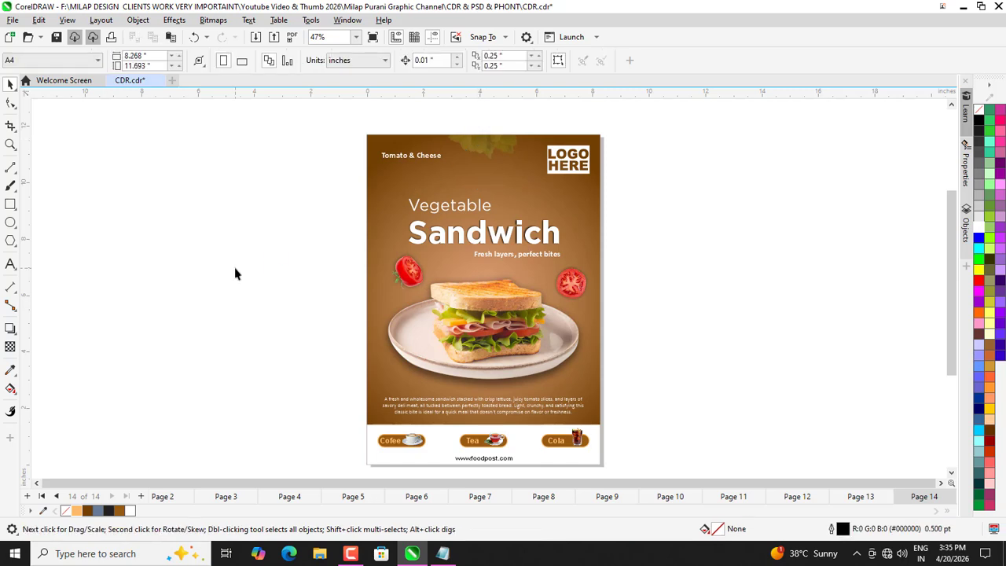
Import the tomato wedges and basil leaf image 16.png about 4.23 inches wide and place it beside the end of "Vegetable".
{"action": "scroll", "coordinate": [236, 272], "scroll_direction": "down", "scroll_amount": 1}
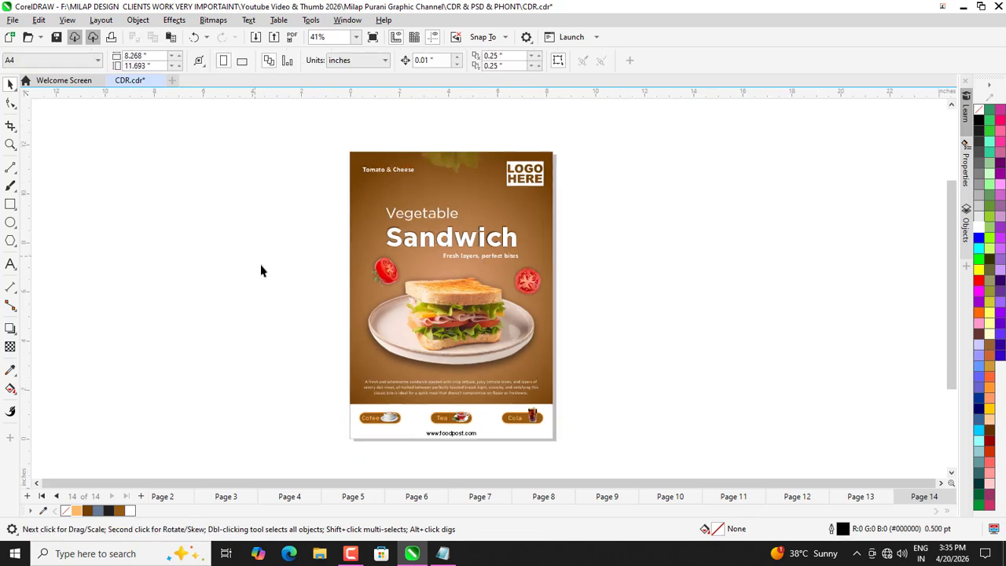
{"action": "key", "text": "ctrl+i"}
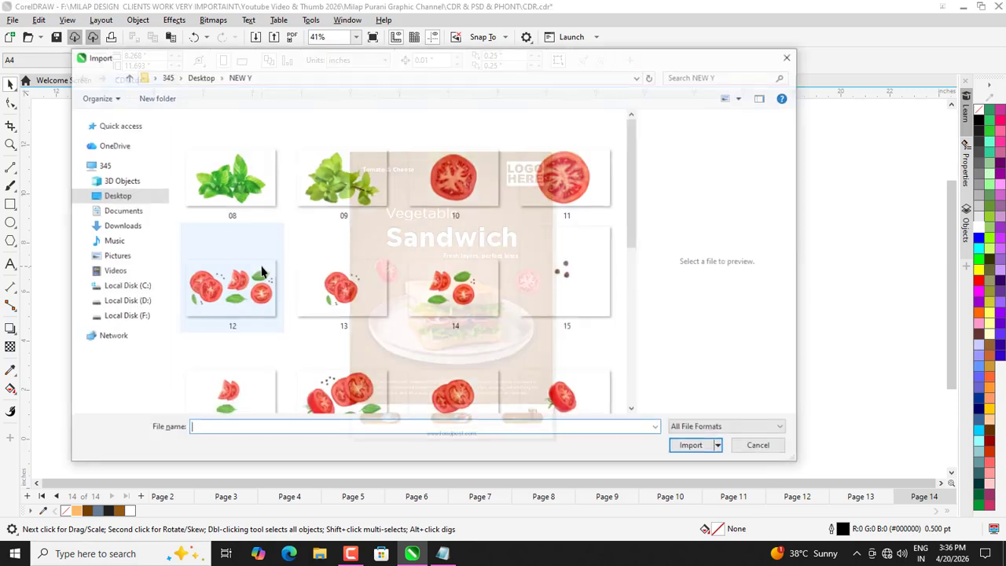
{"action": "scroll", "coordinate": [452, 366], "scroll_direction": "down", "scroll_amount": 1}
{"action": "scroll", "coordinate": [452, 366], "scroll_direction": "down", "scroll_amount": 3}
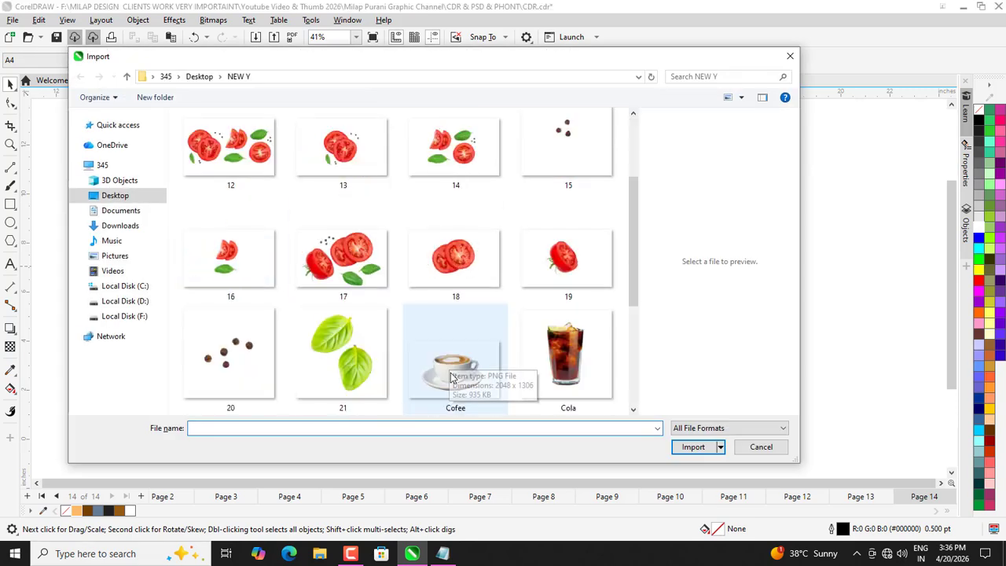
{"action": "scroll", "coordinate": [449, 370], "scroll_direction": "up", "scroll_amount": 4}
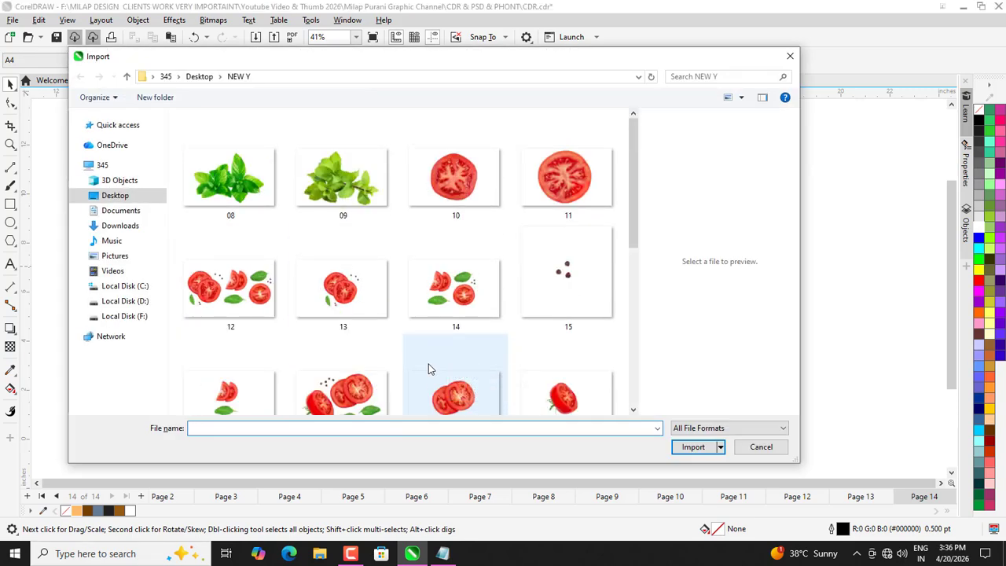
{"action": "scroll", "coordinate": [432, 368], "scroll_direction": "down", "scroll_amount": 5}
{"action": "scroll", "coordinate": [446, 359], "scroll_direction": "up", "scroll_amount": 5}
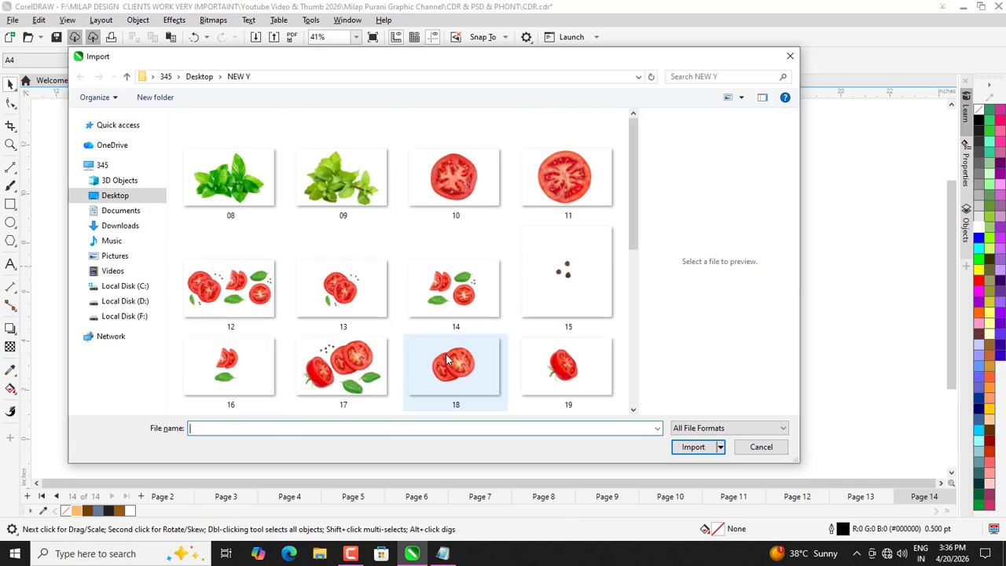
{"action": "left_click", "coordinate": [354, 307]}
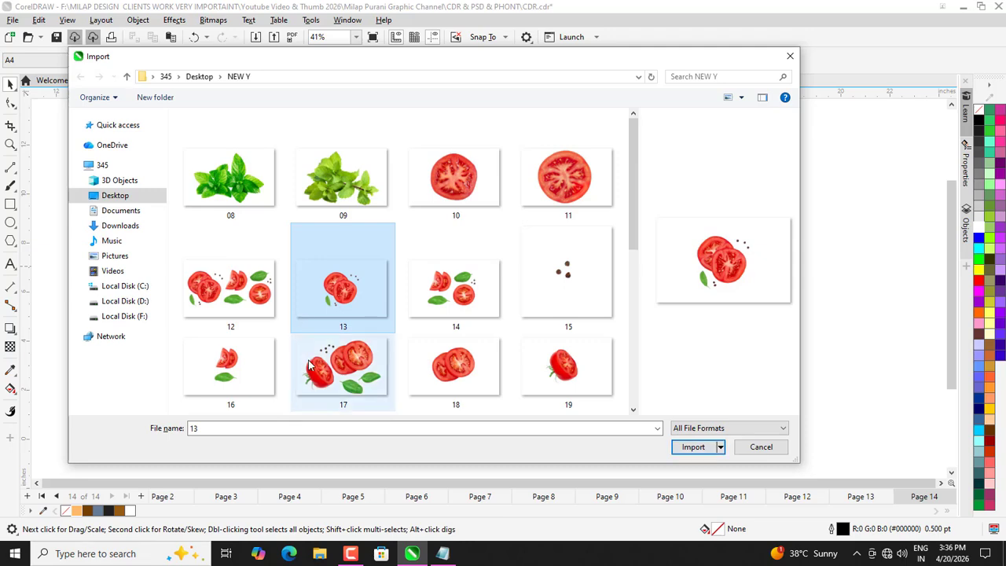
{"action": "scroll", "coordinate": [295, 345], "scroll_direction": "down", "scroll_amount": 5}
{"action": "scroll", "coordinate": [285, 354], "scroll_direction": "up", "scroll_amount": 4}
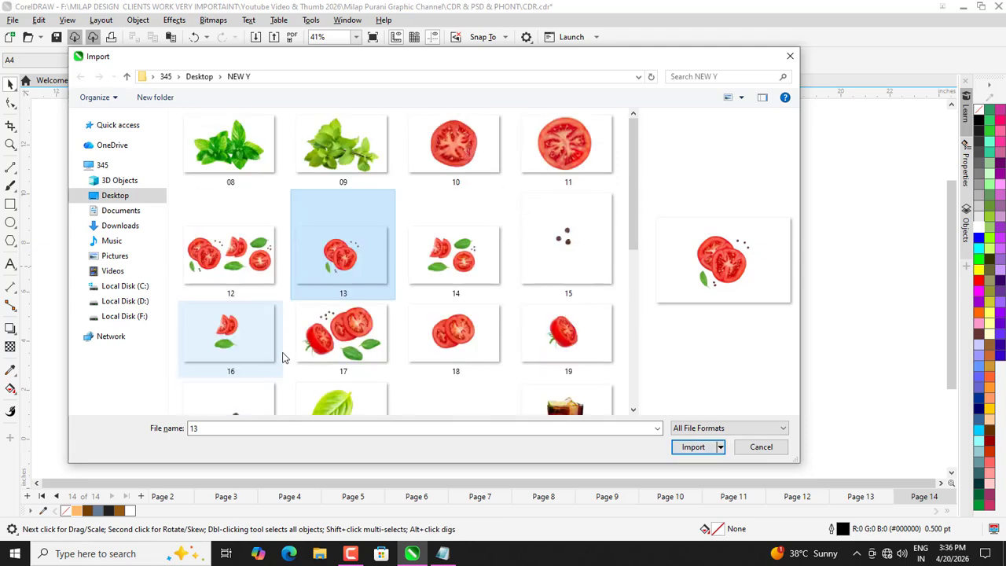
{"action": "left_click", "coordinate": [223, 340]}
{"action": "left_click", "coordinate": [676, 447]}
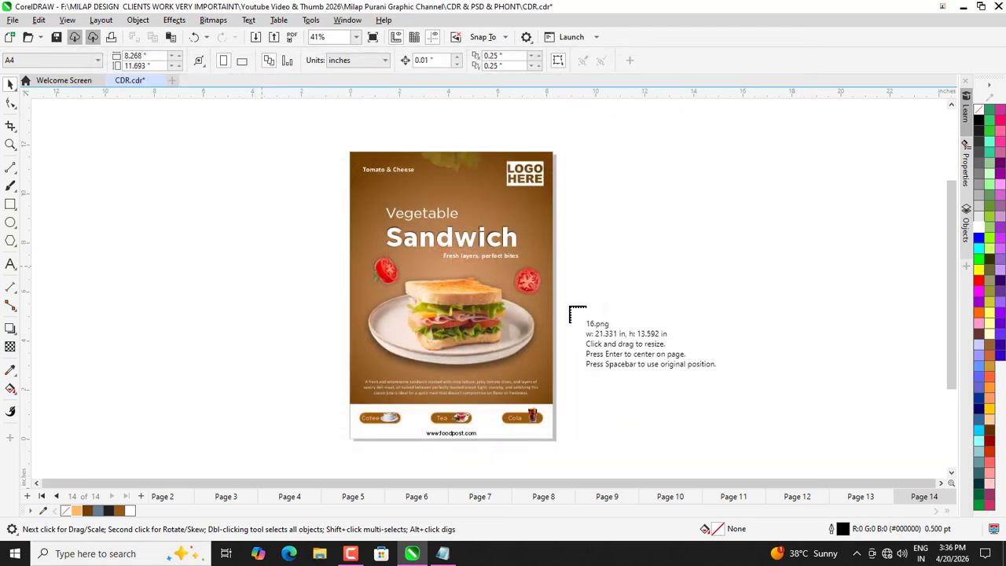
{"action": "left_click", "coordinate": [560, 230]}
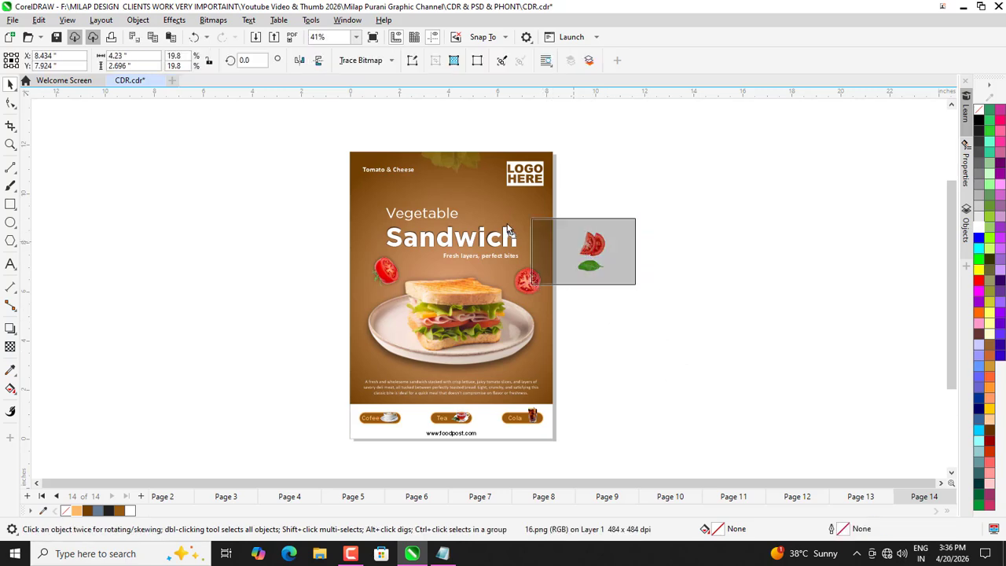
{"action": "left_click_drag", "start_coordinate": [591, 267], "coordinate": [464, 195]}
Add a downward black drop shadow to the tomato wedges and basil image, with opacity 50 and feathering 10.
{"action": "scroll", "coordinate": [478, 217], "scroll_direction": "up", "scroll_amount": 2}
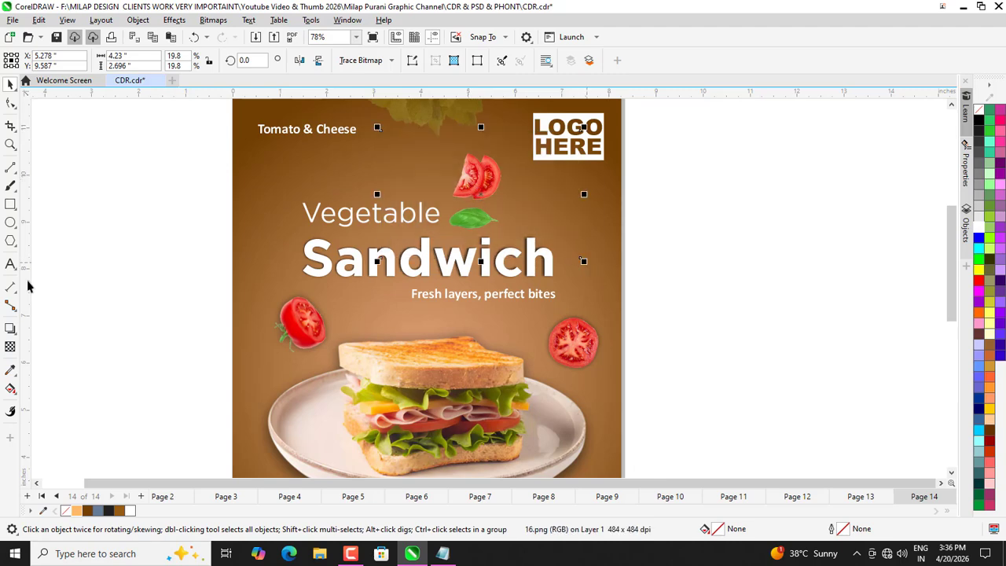
{"action": "left_click", "coordinate": [10, 330]}
{"action": "scroll", "coordinate": [357, 220], "scroll_direction": "up", "scroll_amount": 2}
{"action": "left_click_drag", "start_coordinate": [538, 118], "coordinate": [542, 284]}
{"action": "left_click", "coordinate": [344, 65]}
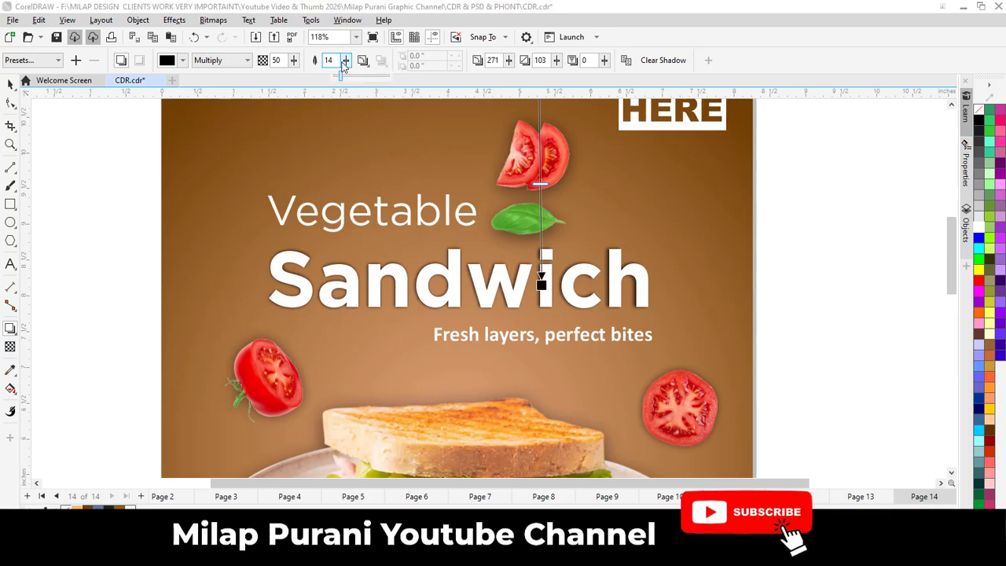
{"action": "left_click", "coordinate": [343, 65]}
{"action": "left_click", "coordinate": [343, 65]}
{"action": "left_click", "coordinate": [342, 66]}
{"action": "left_click", "coordinate": [341, 66]}
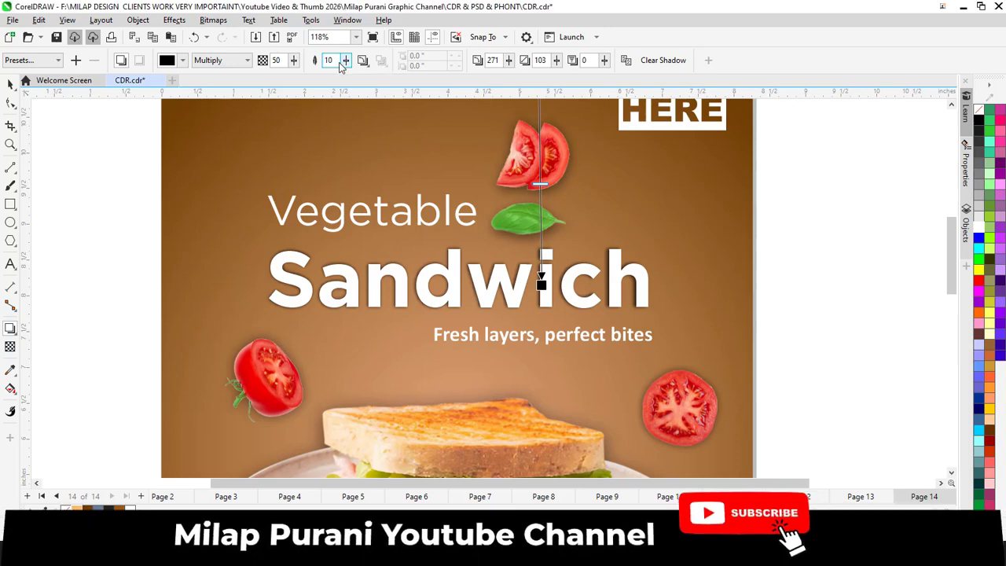
{"action": "scroll", "coordinate": [558, 343], "scroll_direction": "down", "scroll_amount": 2}
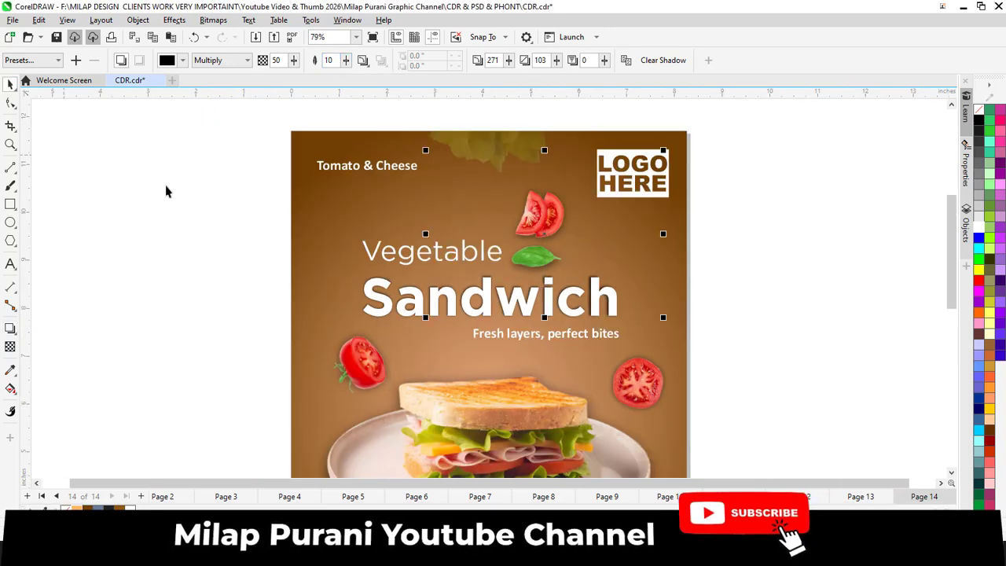
PowerClip the shadowed tomato wedges and basil image inside the poster's brown background rectangle.
{"action": "scroll", "coordinate": [541, 275], "scroll_direction": "down", "scroll_amount": 2}
{"action": "left_click", "coordinate": [542, 233]}
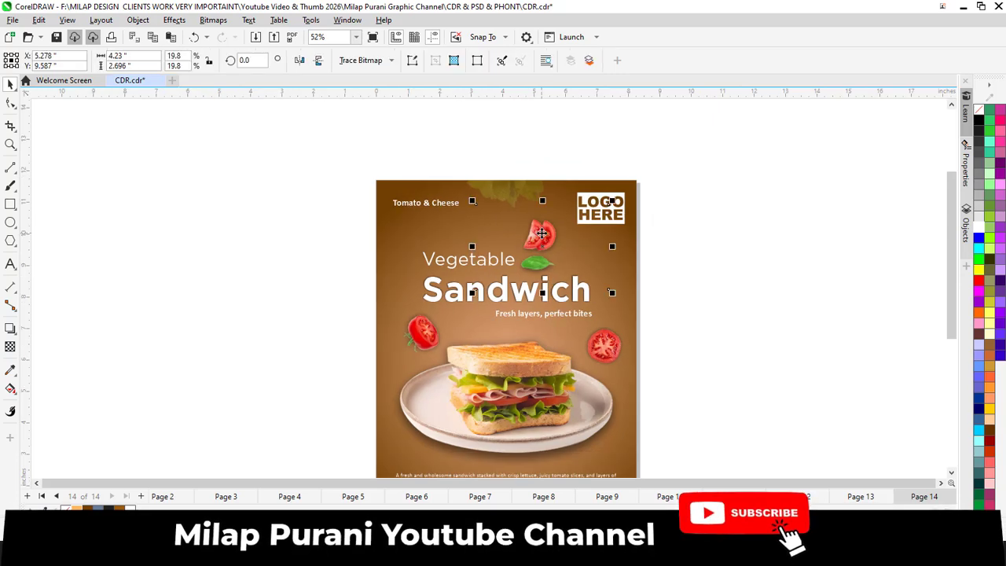
{"action": "right_click", "coordinate": [541, 232]}
{"action": "left_click", "coordinate": [388, 229]}
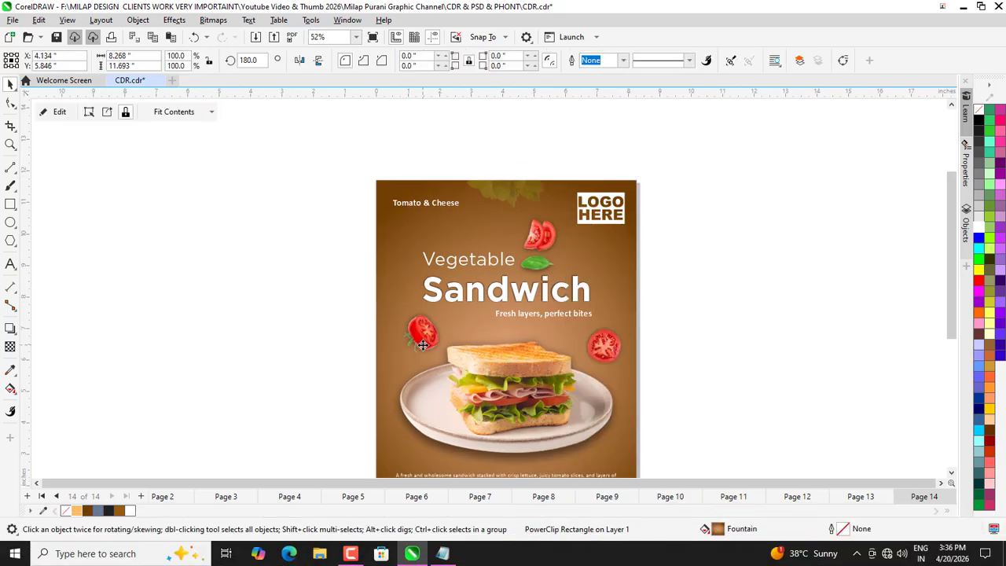
{"action": "scroll", "coordinate": [423, 345], "scroll_direction": "down", "scroll_amount": 2}
{"action": "scroll", "coordinate": [569, 353], "scroll_direction": "up", "scroll_amount": 1}
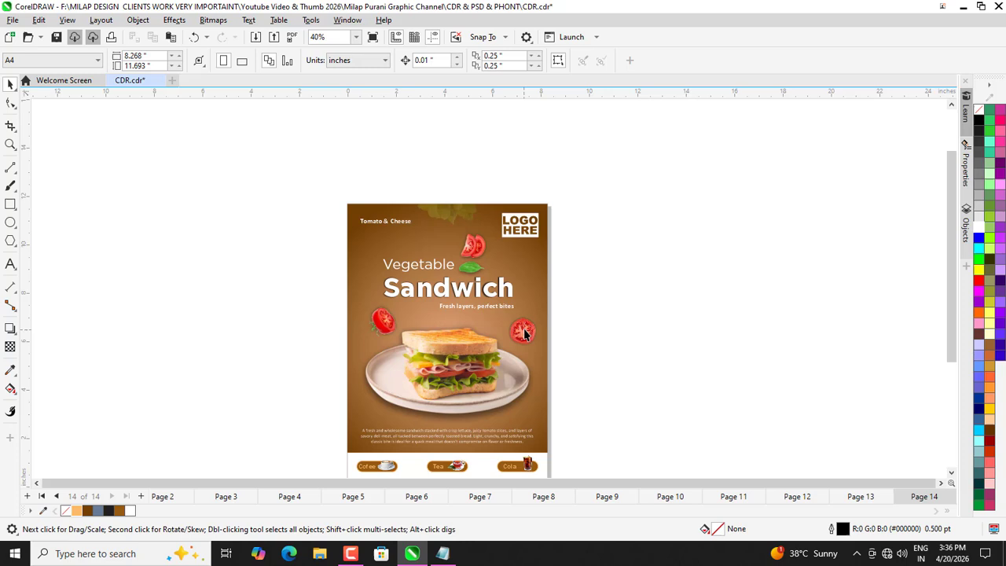
{"action": "left_click", "coordinate": [713, 270]}
Shift the transparent leaves image inside the PowerClip slightly toward the "Tomato & Cheese" text.
{"action": "scroll", "coordinate": [452, 211], "scroll_direction": "down", "scroll_amount": 2}
{"action": "scroll", "coordinate": [348, 359], "scroll_direction": "up", "scroll_amount": 2}
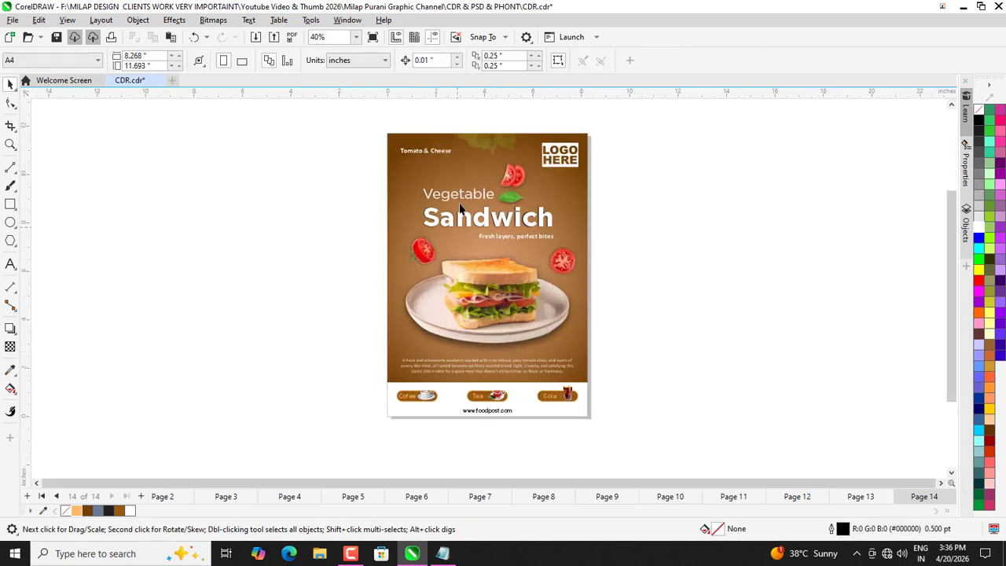
{"action": "left_click", "coordinate": [485, 151]}
{"action": "scroll", "coordinate": [484, 151], "scroll_direction": "up", "scroll_amount": 3}
{"action": "left_click", "coordinate": [486, 152], "text": "ctrl"}
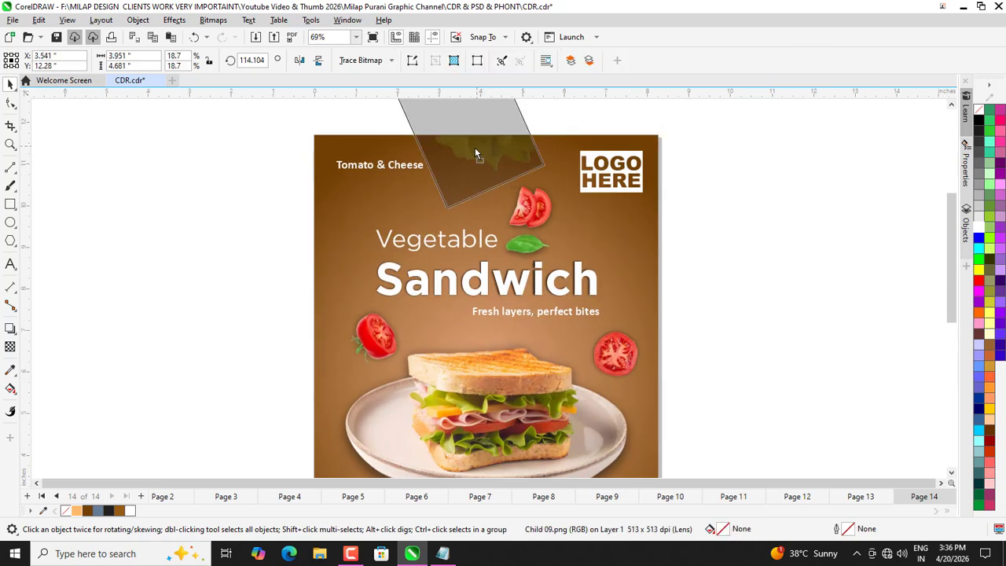
{"action": "scroll", "coordinate": [472, 149], "scroll_direction": "down", "scroll_amount": 2}
{"action": "left_click", "coordinate": [359, 292]}
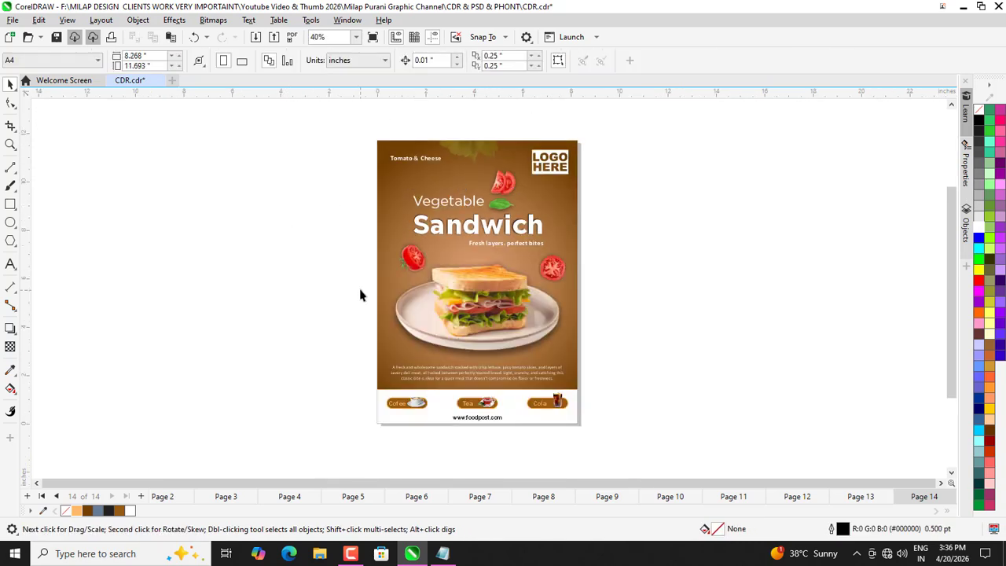
Frame the whole poster in the view and examine it in full-screen preview.
{"action": "scroll", "coordinate": [502, 382], "scroll_direction": "down", "scroll_amount": 1}
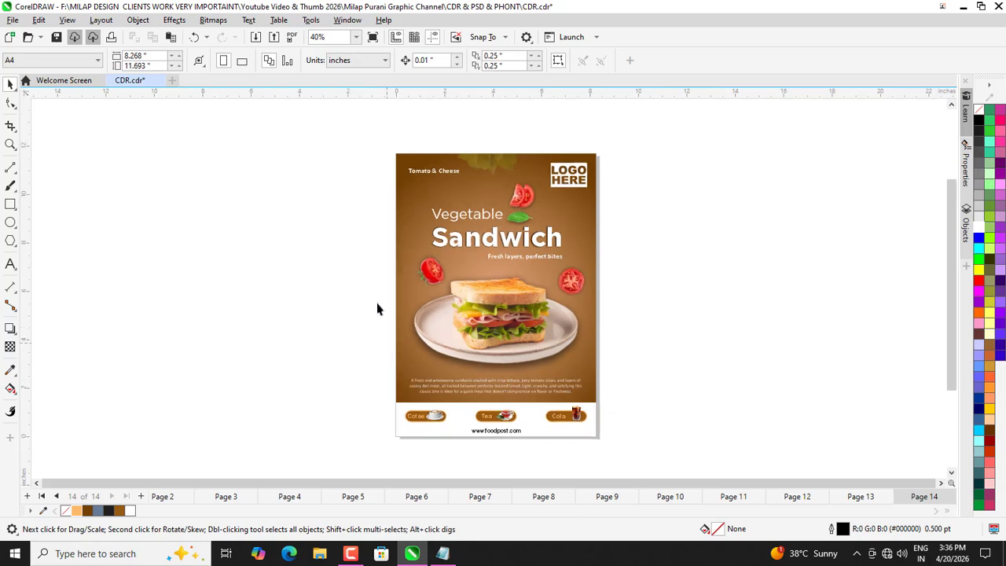
{"action": "left_click_drag", "start_coordinate": [361, 134], "coordinate": [530, 446]}
{"action": "scroll", "coordinate": [529, 447], "scroll_direction": "down", "scroll_amount": 1}
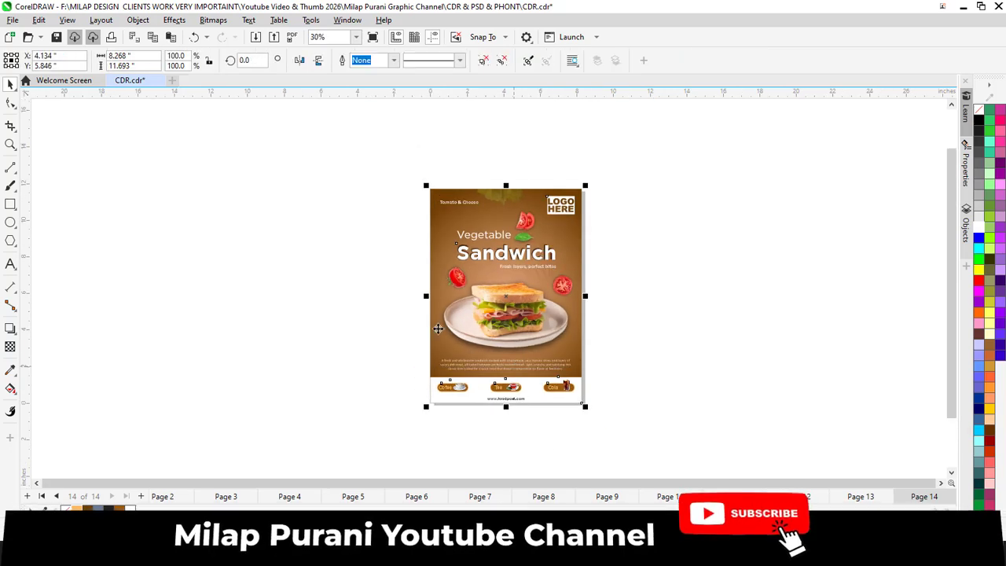
{"action": "key", "text": "z"}
{"action": "left_click_drag", "start_coordinate": [423, 187], "coordinate": [598, 414]}
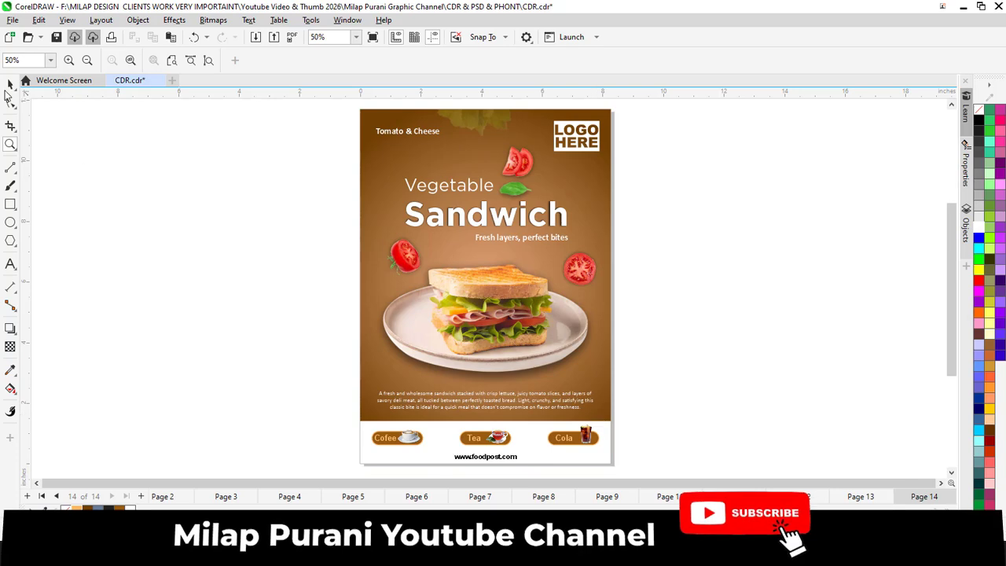
{"action": "key", "text": "space"}
{"action": "right_click", "coordinate": [262, 130]}
{"action": "left_click", "coordinate": [287, 139]}
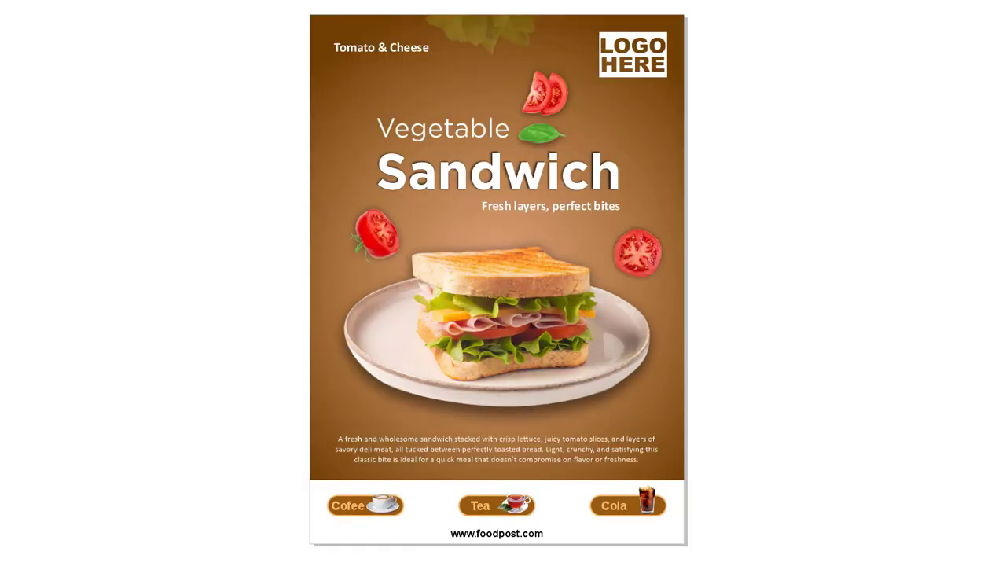